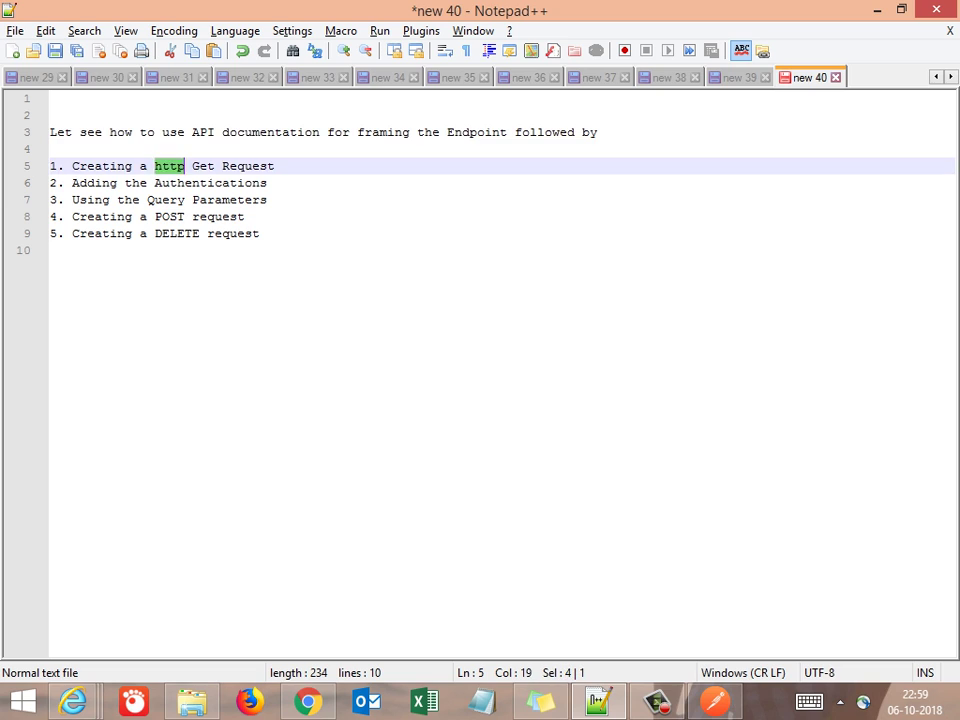
Select words and line ends through the five-item API topics list
left_click(27, 166)
double_click(136, 183)
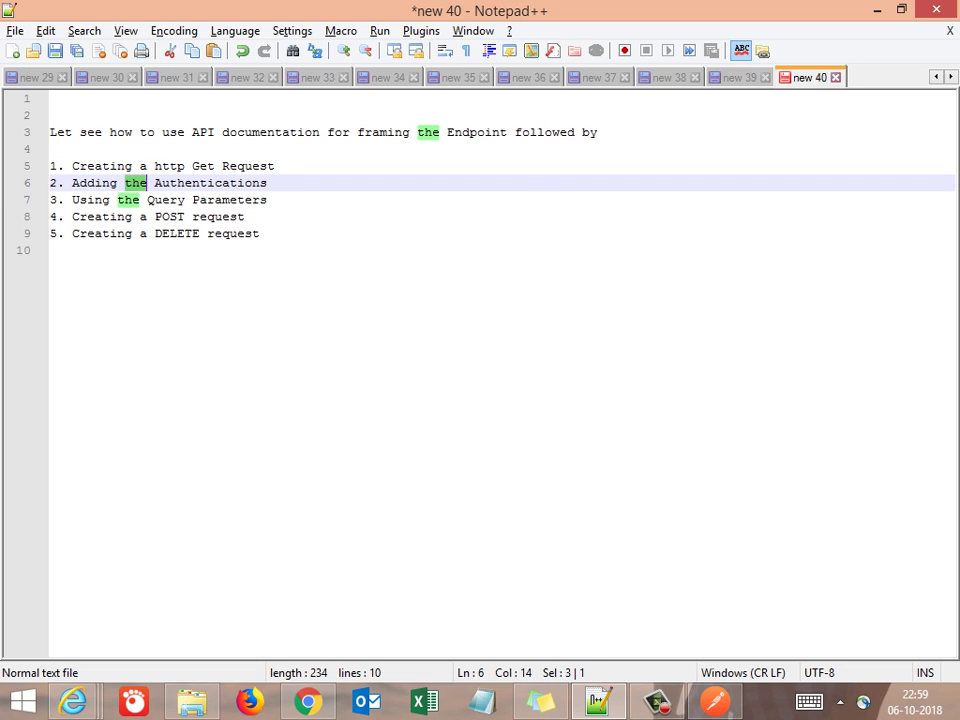
left_click(104, 200)
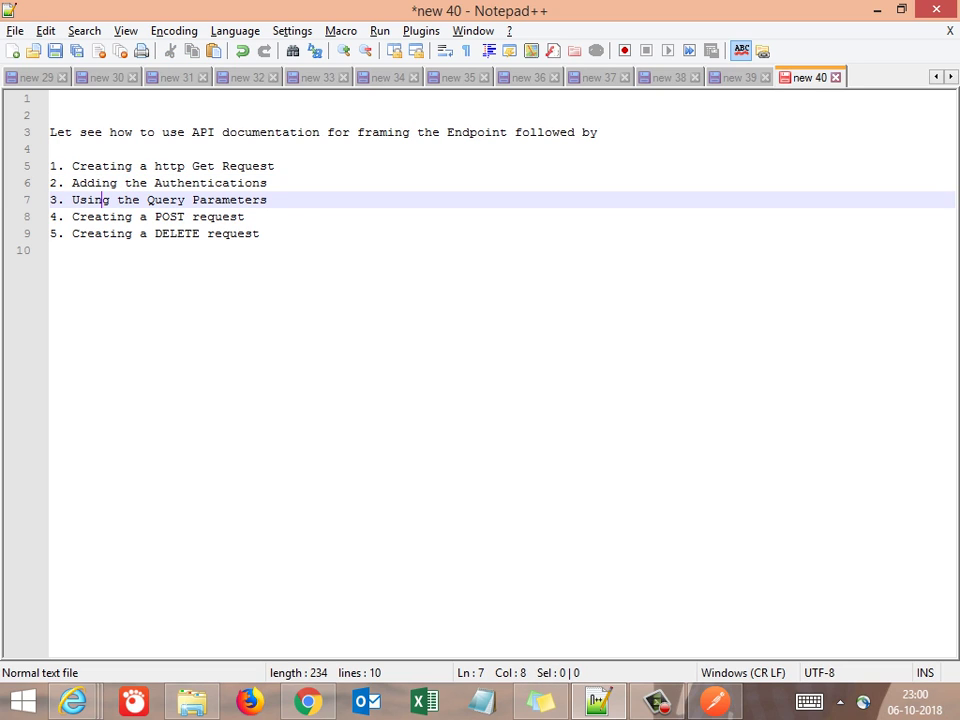
left_click_drag(103, 216, 245, 216)
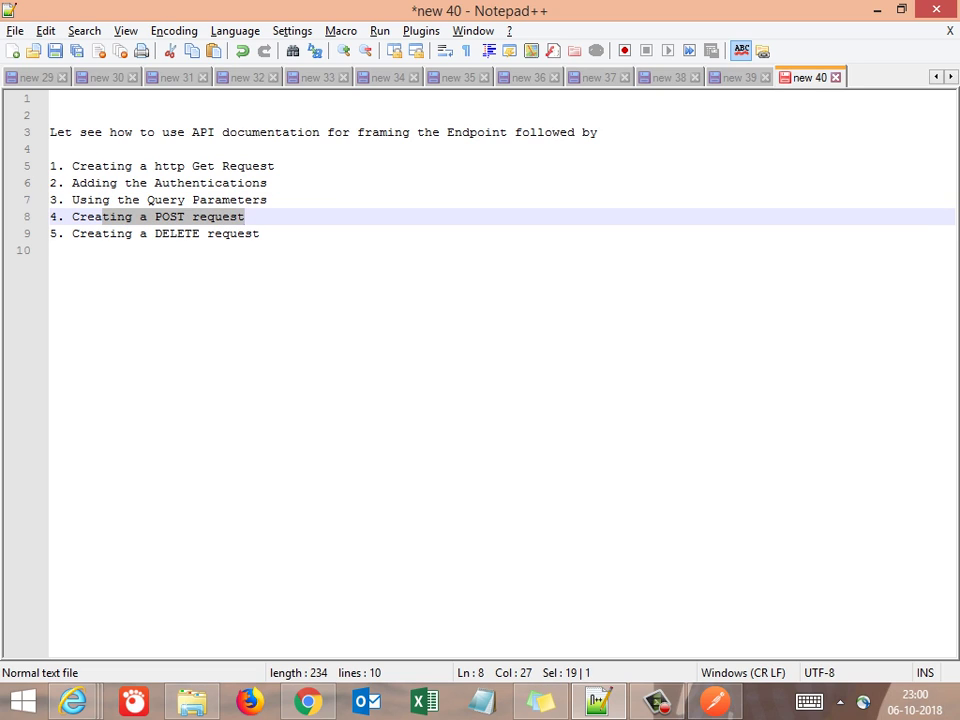
left_click_drag(117, 233, 50, 250)
left_click(50, 250)
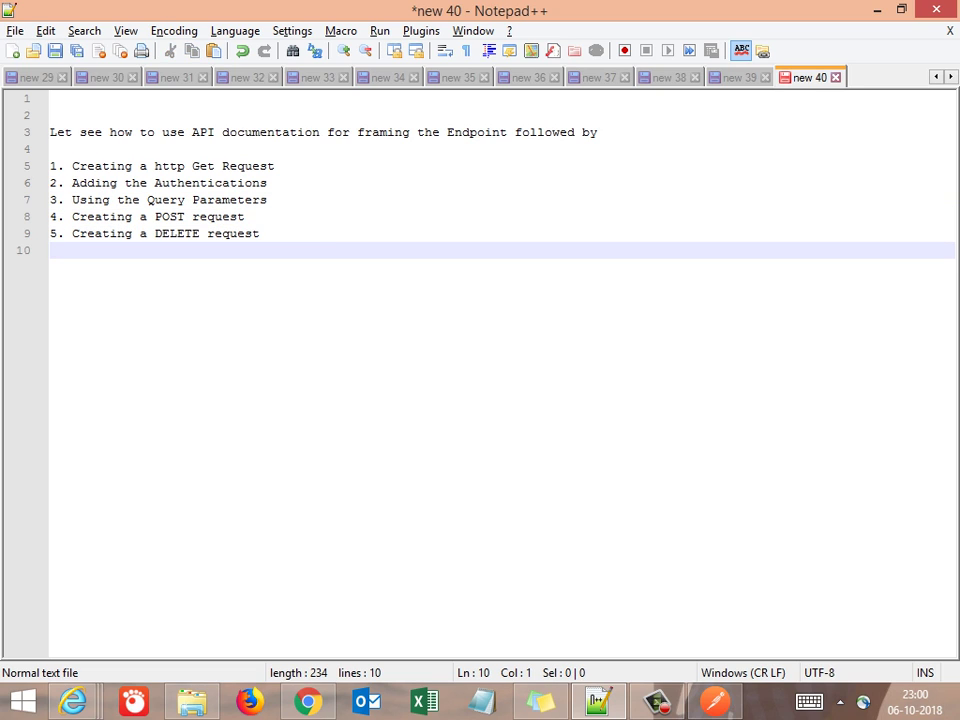
Add the line 'Lets begin' below the topics list
key("Return")
key("Return")
key("Return")
type("Leyt6s")
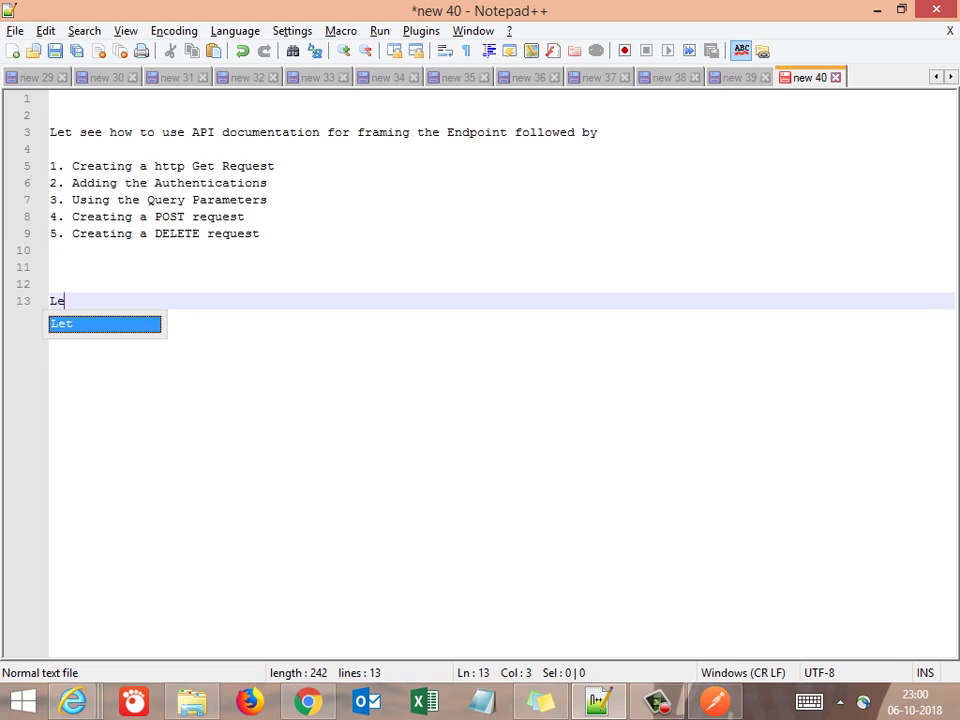
key("BackSpace")
key("BackSpace")
key("BackSpace")
key("BackSpace")
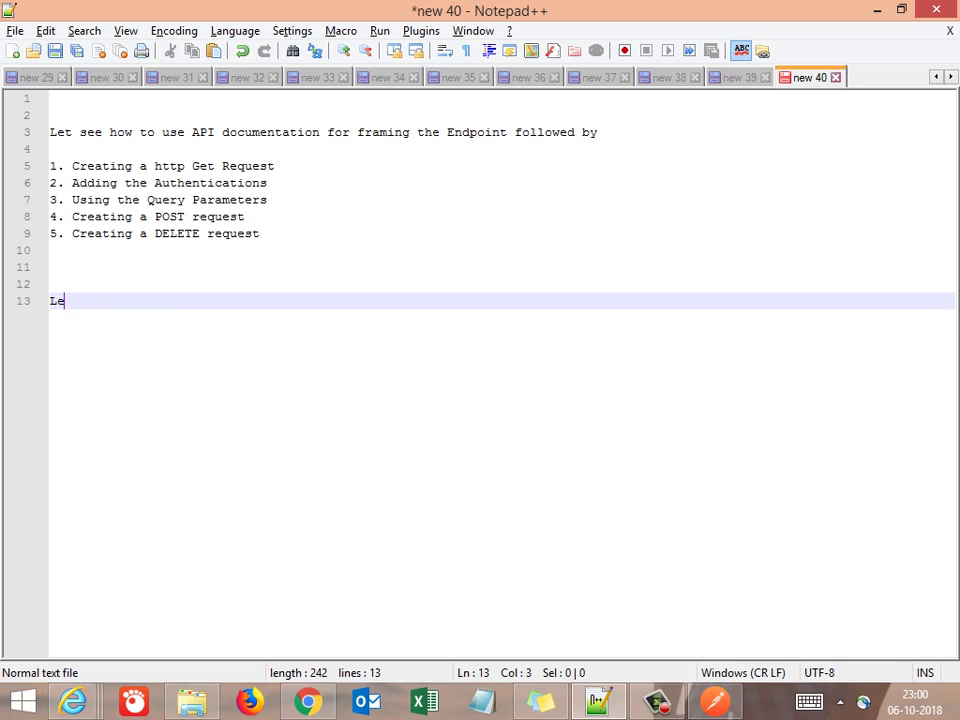
type("ts begin")
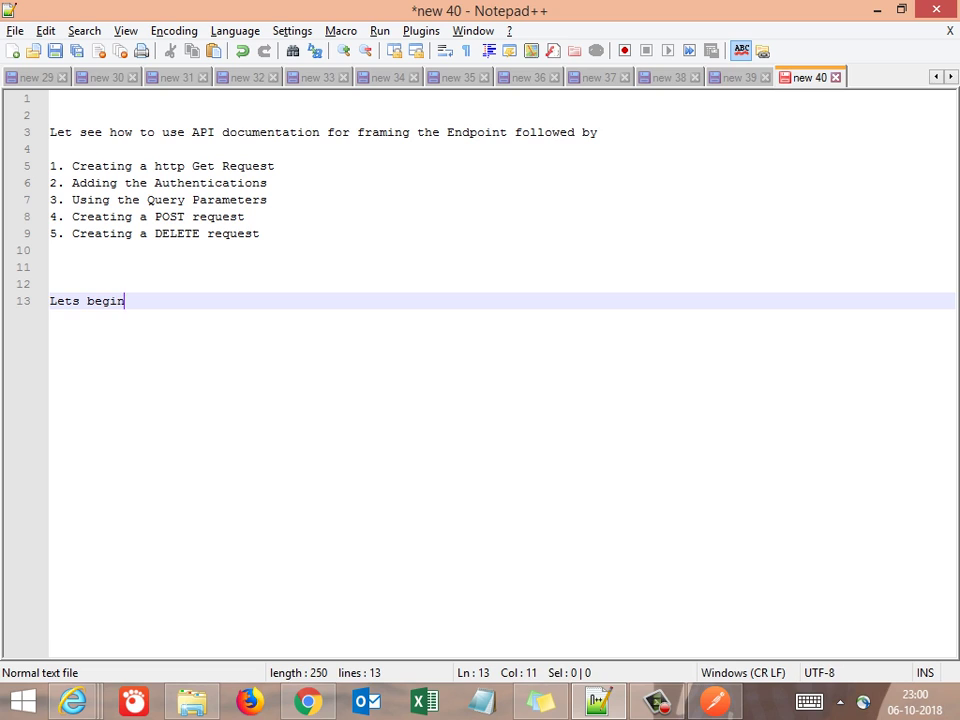
key("Return")
key("Return")
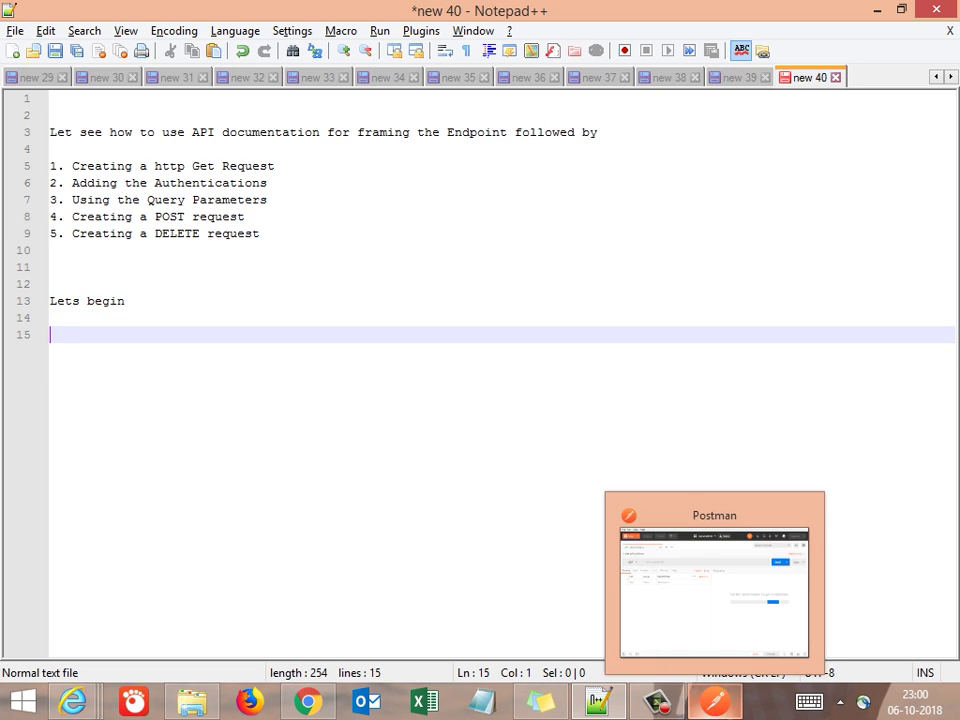
Log back in to the ServiceNow instance with the admin user name and account password
left_click(715, 702)
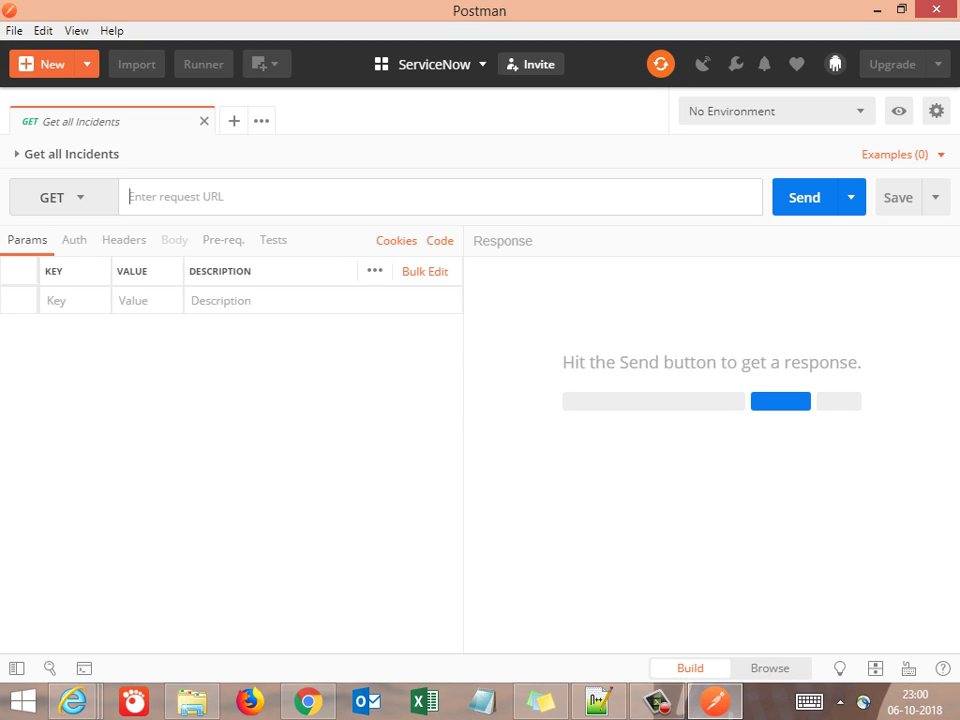
left_click(308, 702)
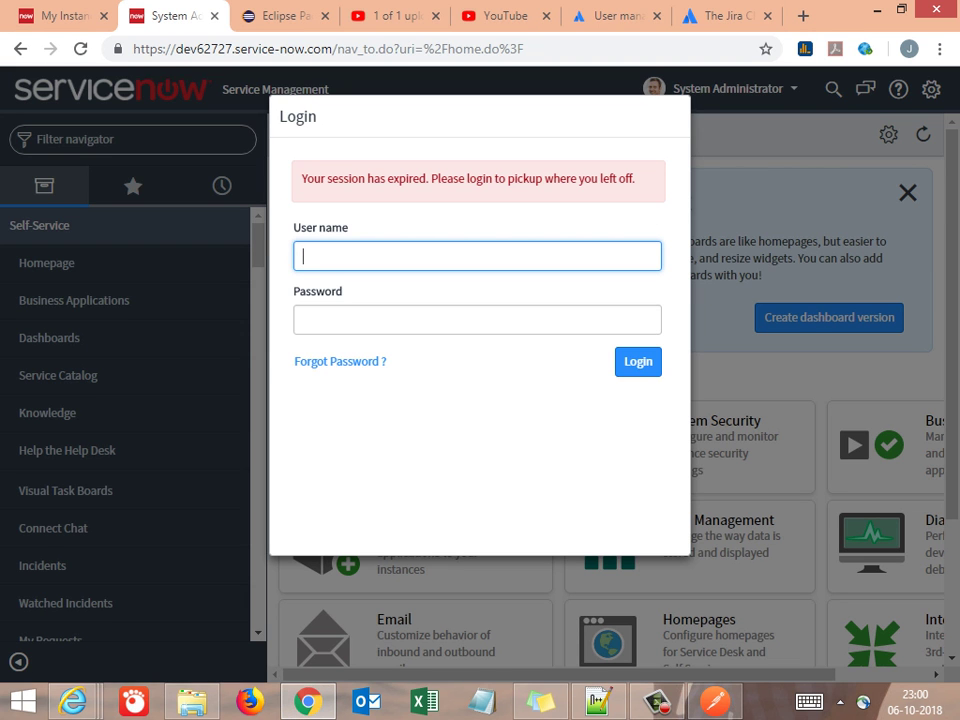
type("admin")
key("Tab")
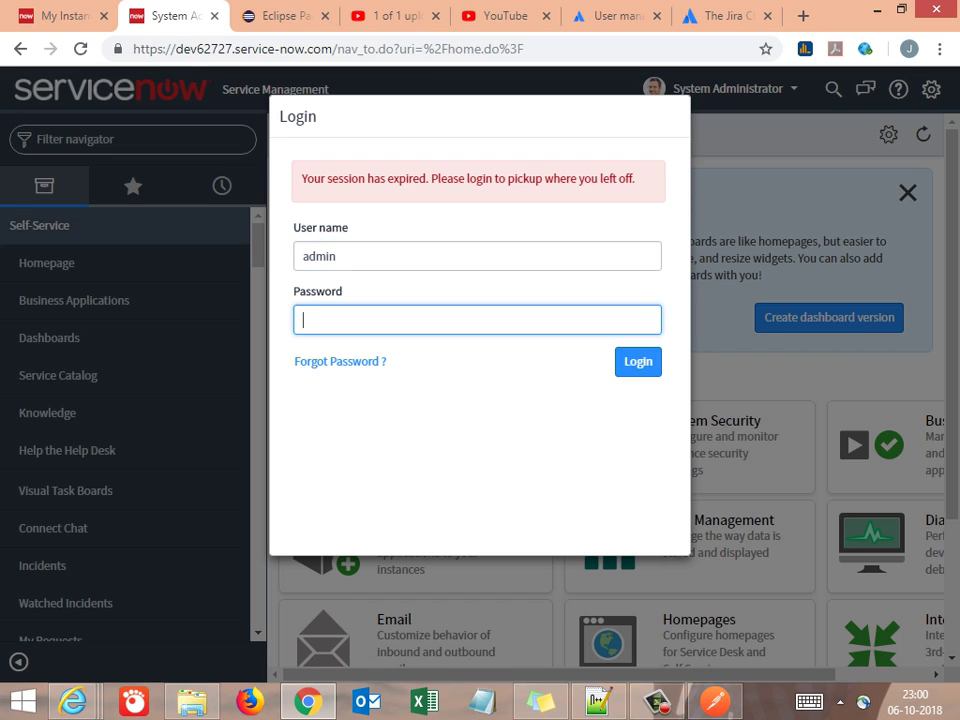
type("********")
key("Return")
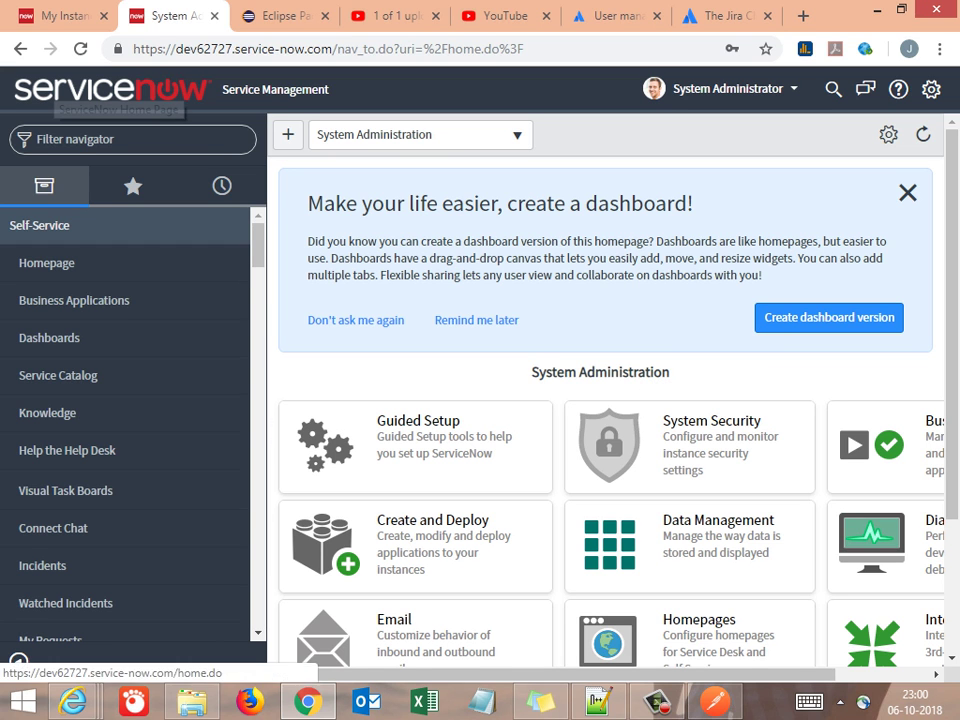
Filter the navigator for 'rest api' and open REST > REST API Explorer
left_click(20, 48)
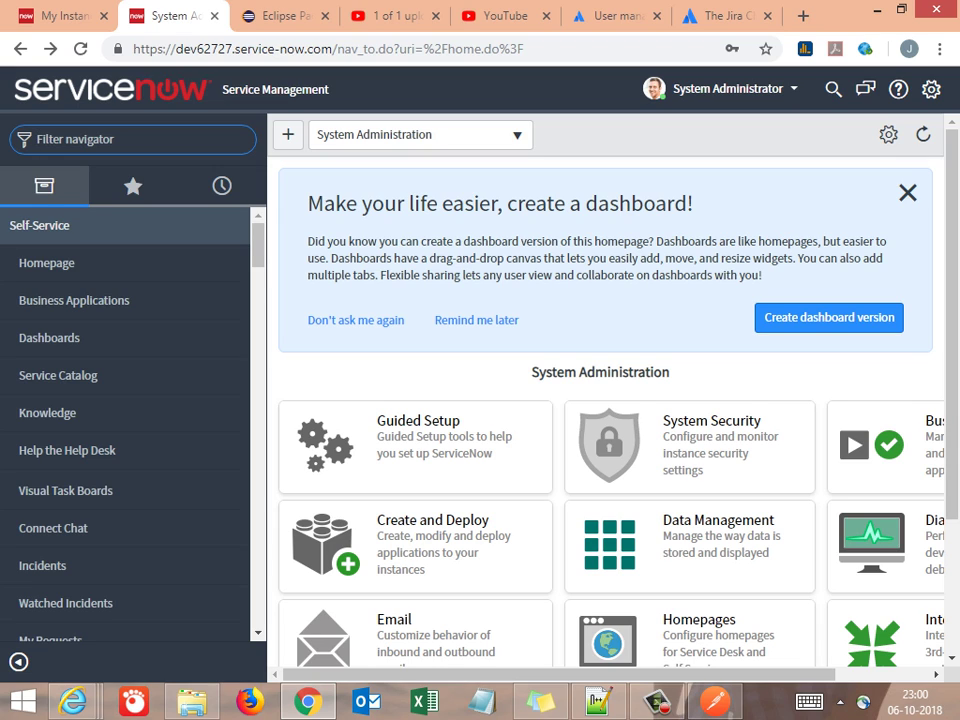
type("Rest")
key("BackSpace")
key("BackSpace")
key("BackSpace")
key("BackSpace")
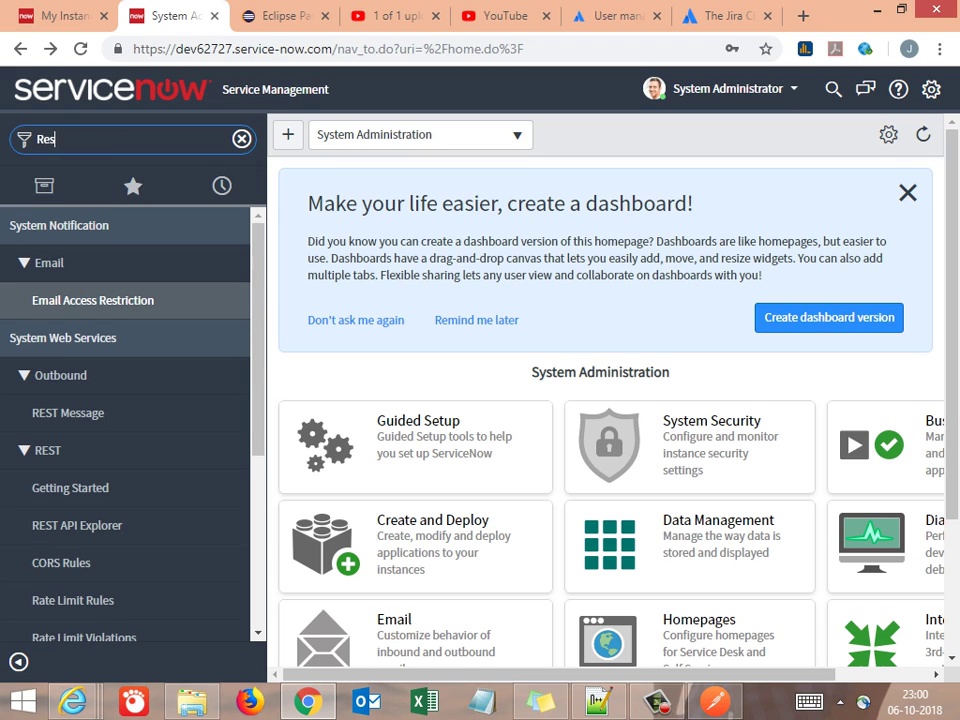
type("rest api")
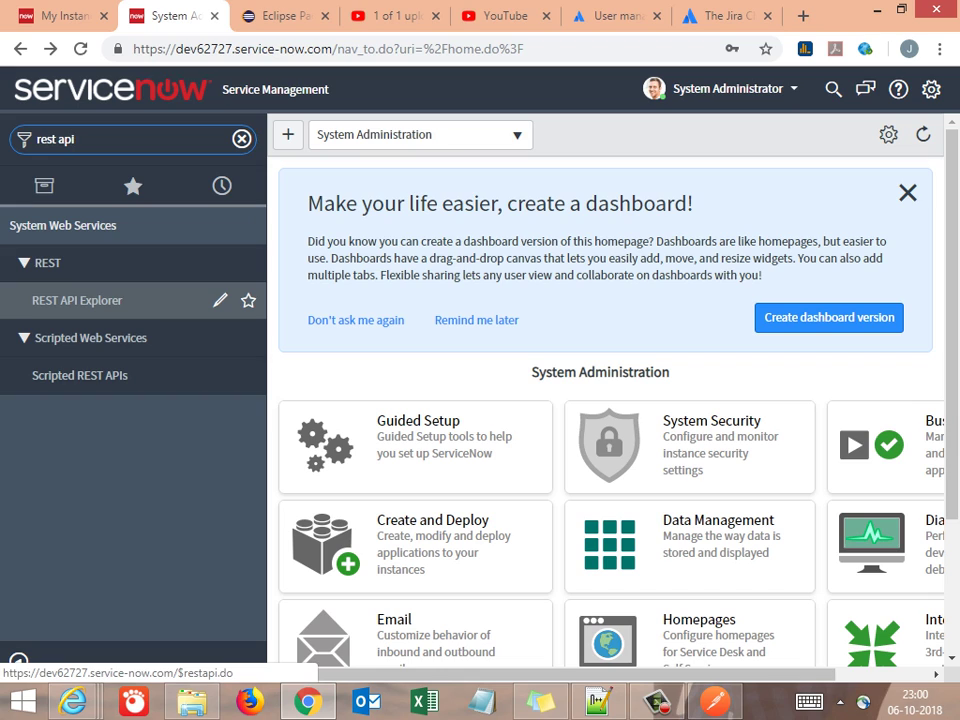
left_click(90, 300)
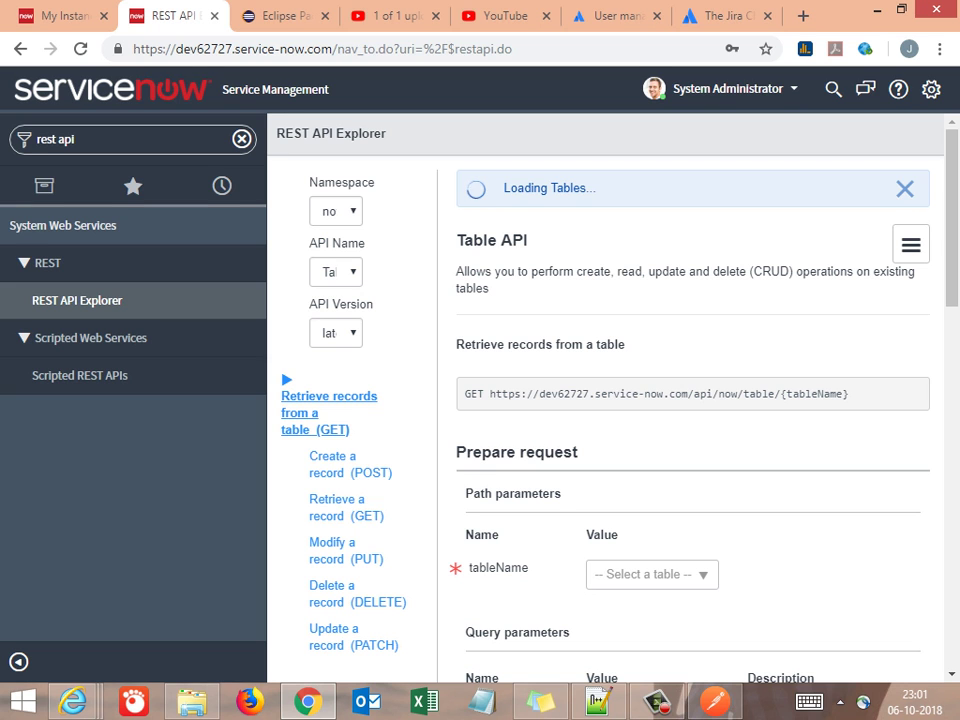
Browse the Table API 'Retrieve records from a table (GET)' page, briefly checking Postman
scroll(605, 415, "down", 1)
scroll(605, 415, "down", 3)
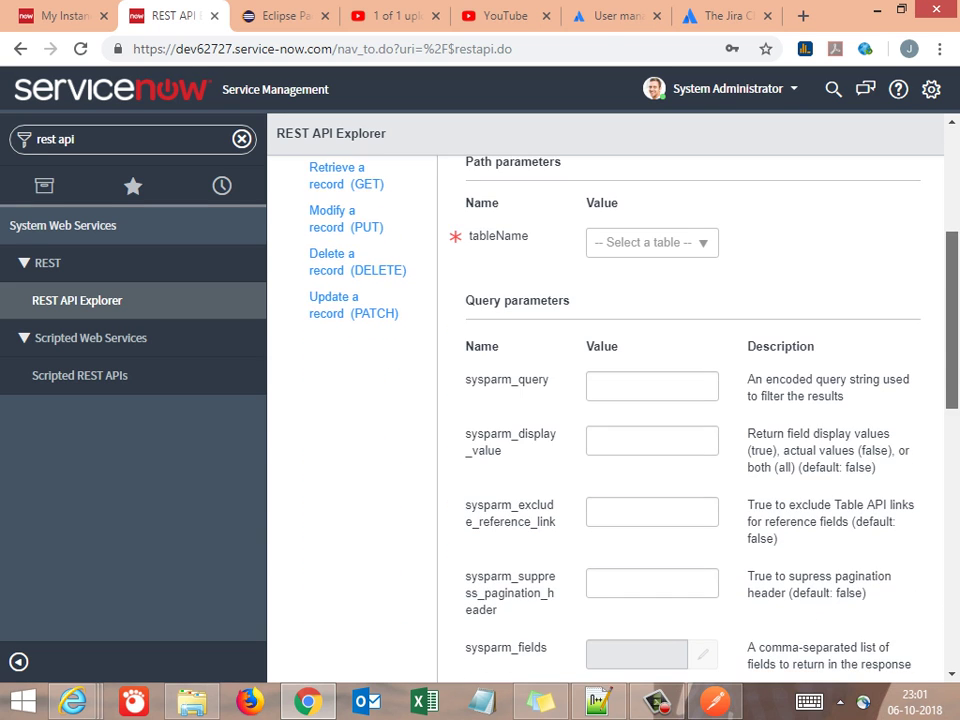
scroll(605, 415, "up", 3)
scroll(605, 415, "down", 1)
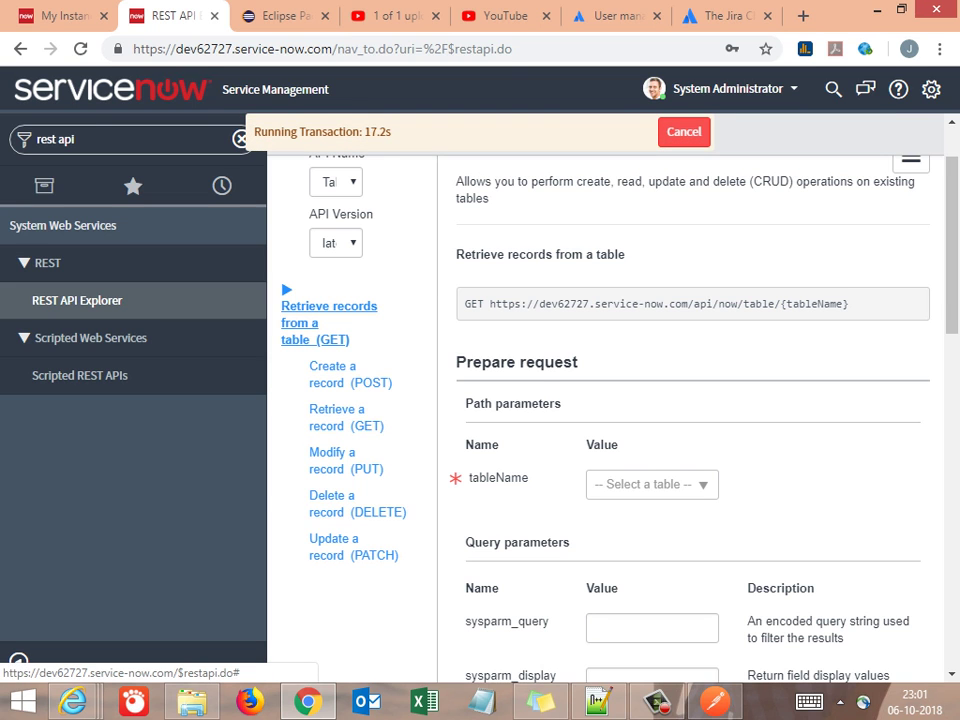
key("alt+Tab")
key("alt+Tab")
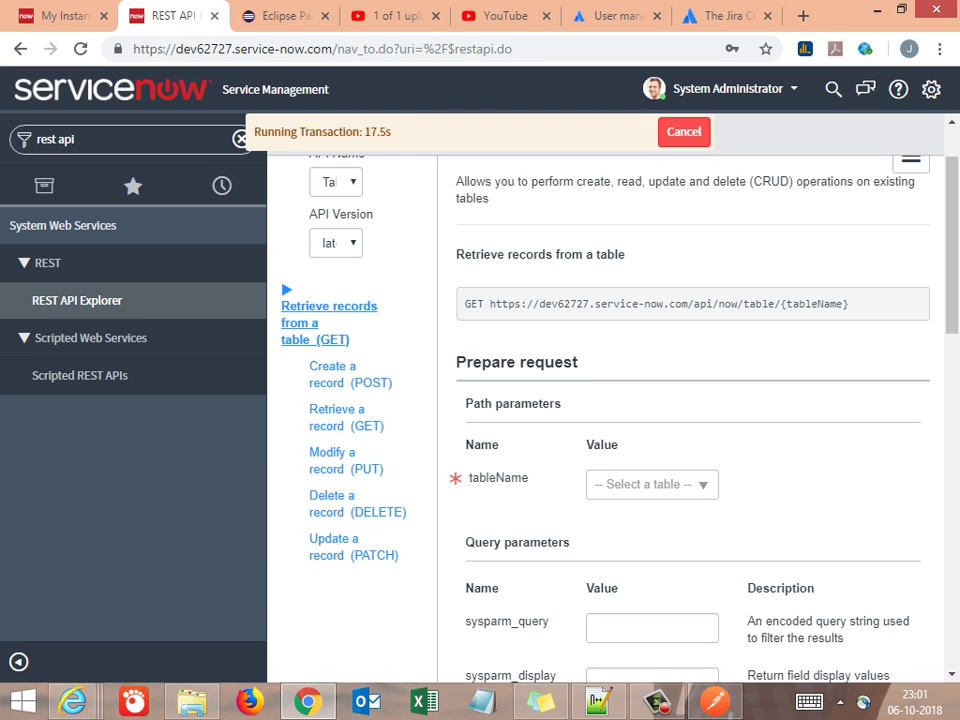
key("alt+Tab")
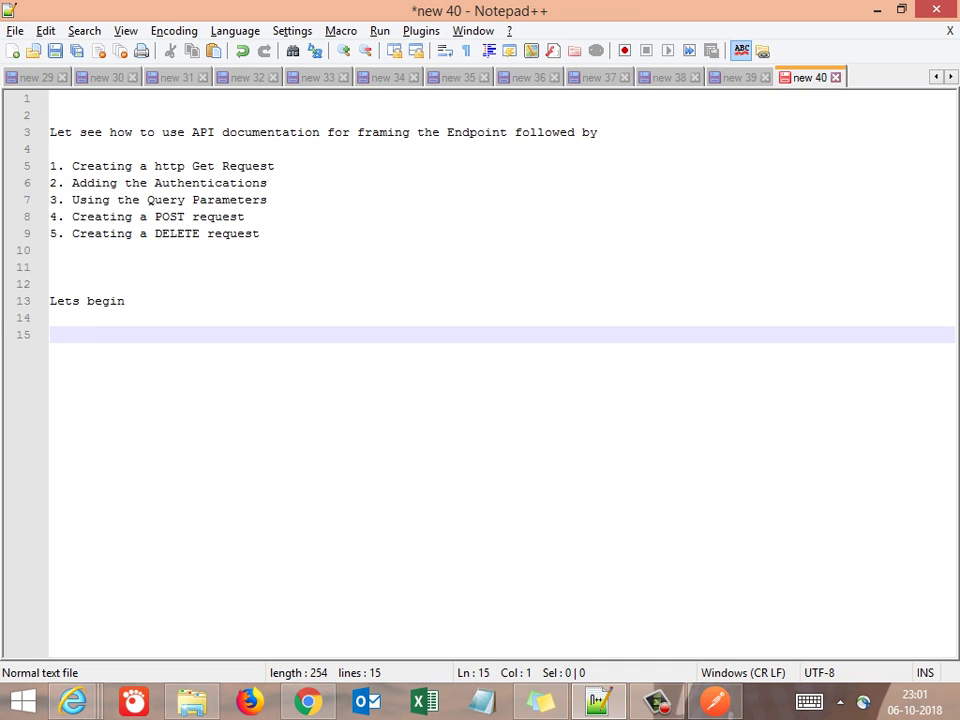
Write 'So this is the API documentation for Service Now - for various request types' and 'Lets get started with GET request'
type("So thgsi")
key("BackSpace")
key("BackSpace")
key("BackSpace")
type("is is ")
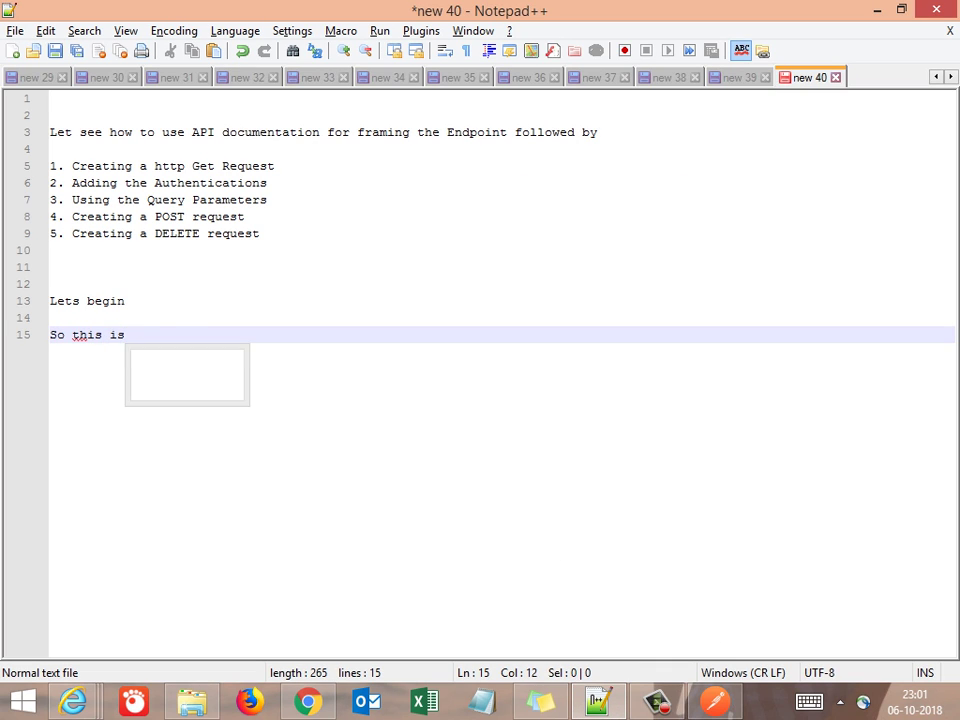
type("the API documents")
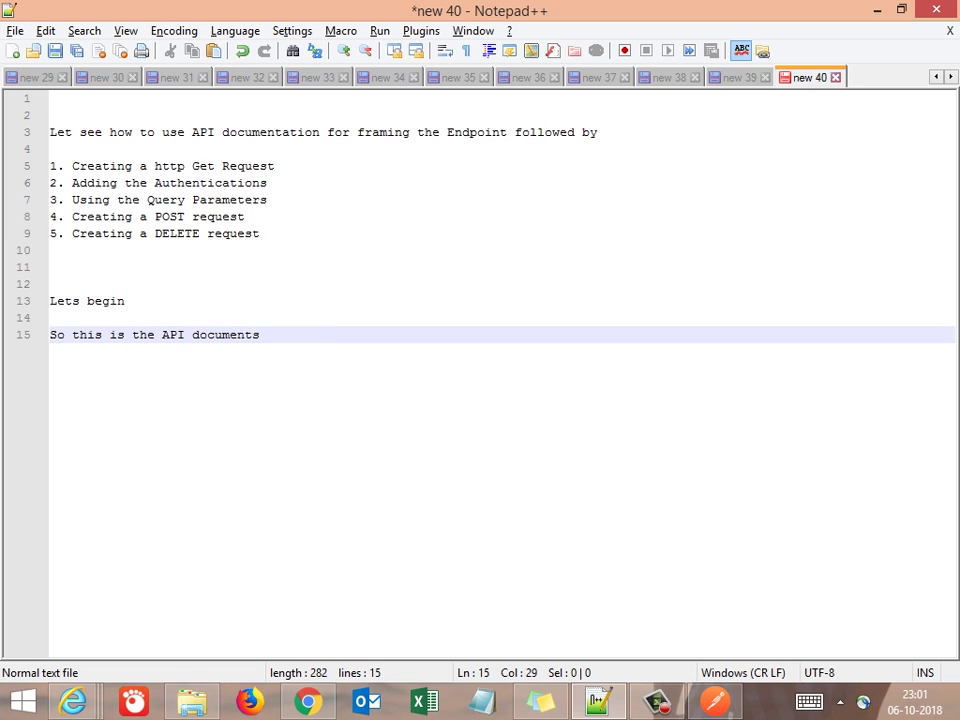
key("BackSpace")
type("ion for ")
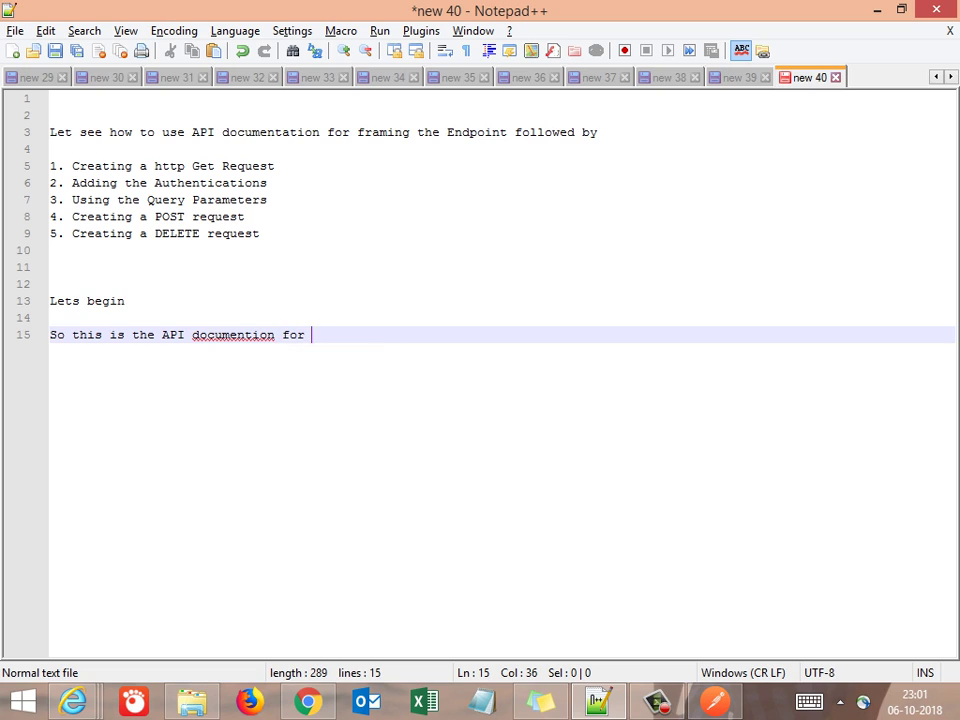
type("Service Now")
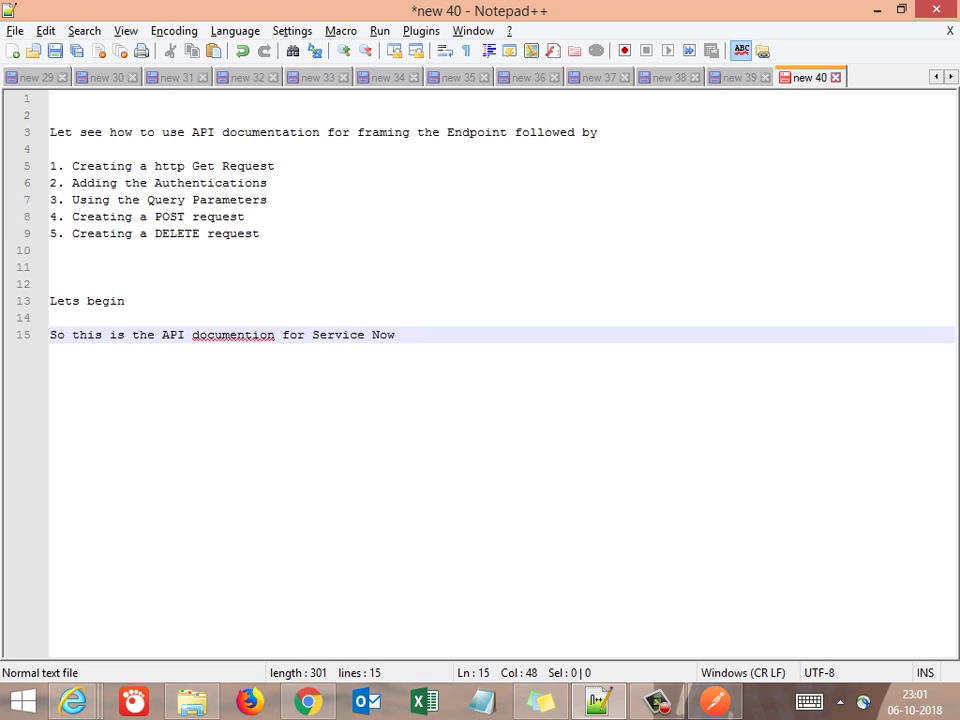
type(" - w")
type("for")
type(" various ")
type("request")
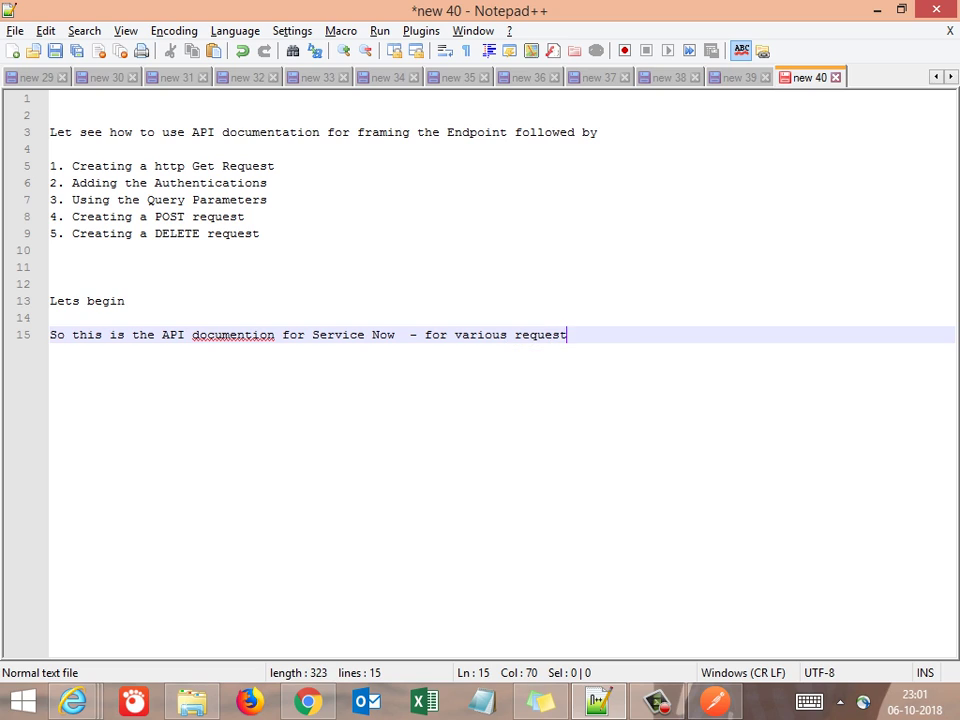
type(" types")
key("Return")
key("Return")
type("Le")
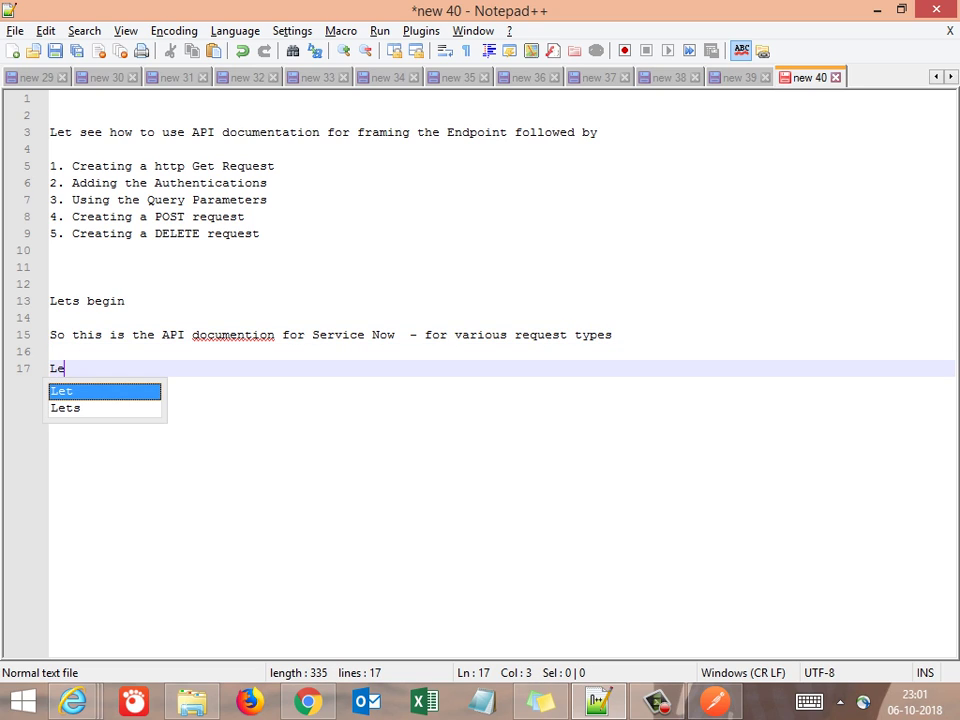
type("ts get ")
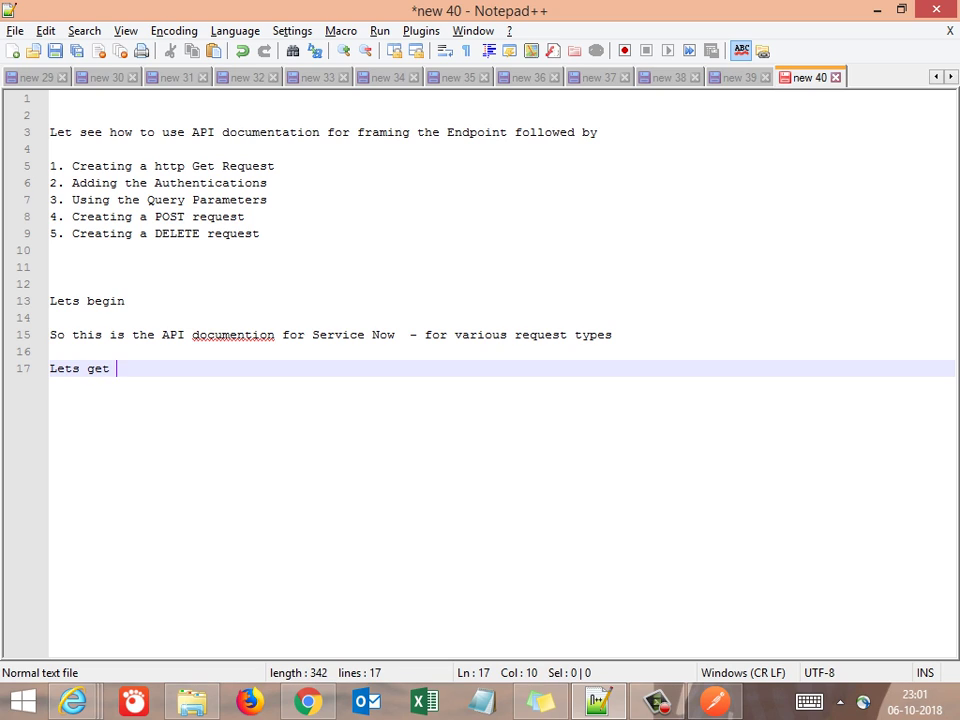
type("started with GET ")
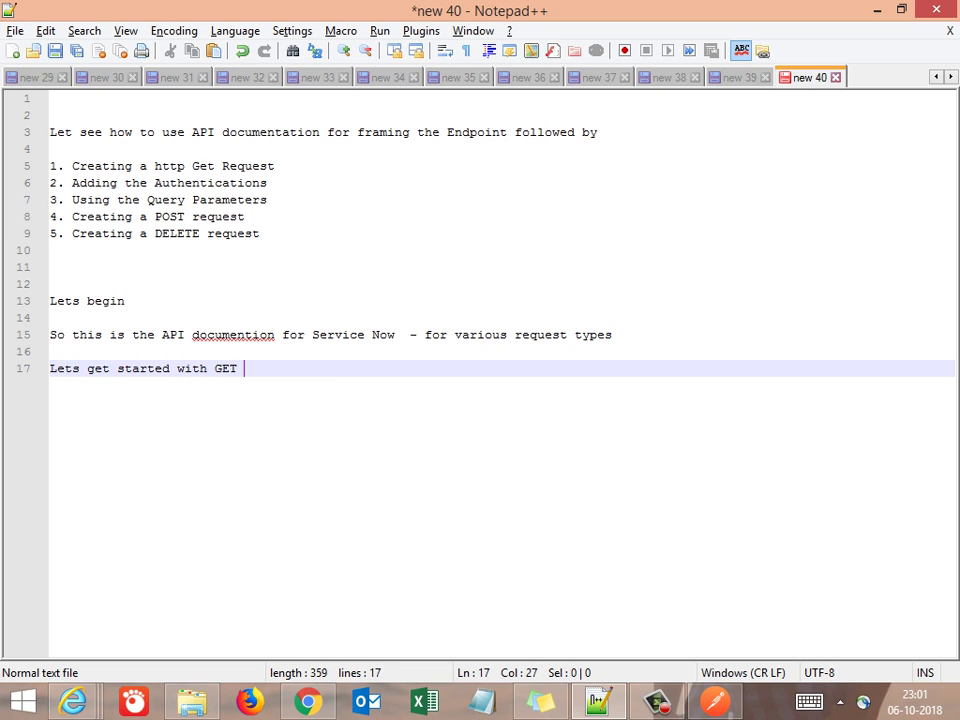
type("request")
key("alt+Tab")
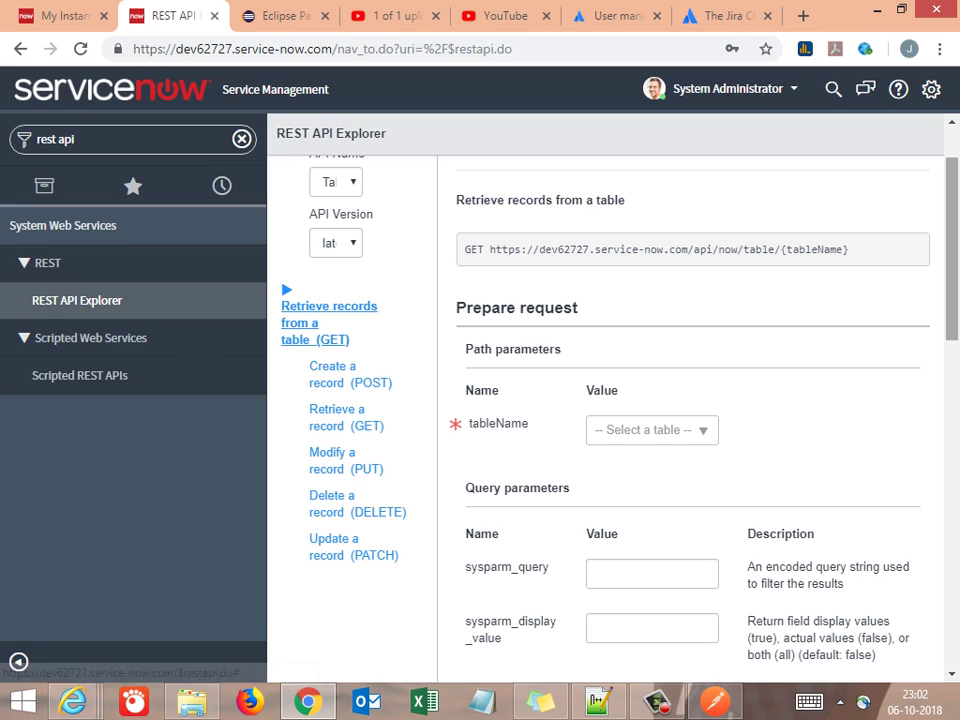
Check the Namespace, API Name (Table API) and API Version (latest) dropdowns
scroll(605, 400, "up", 2)
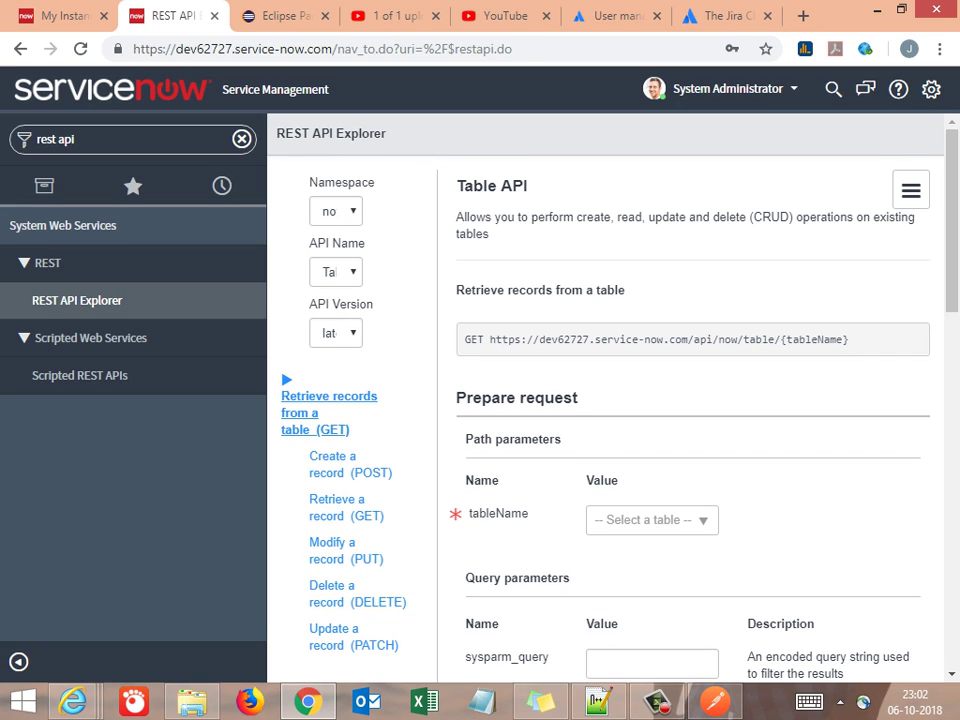
left_click(336, 211)
left_click(336, 211)
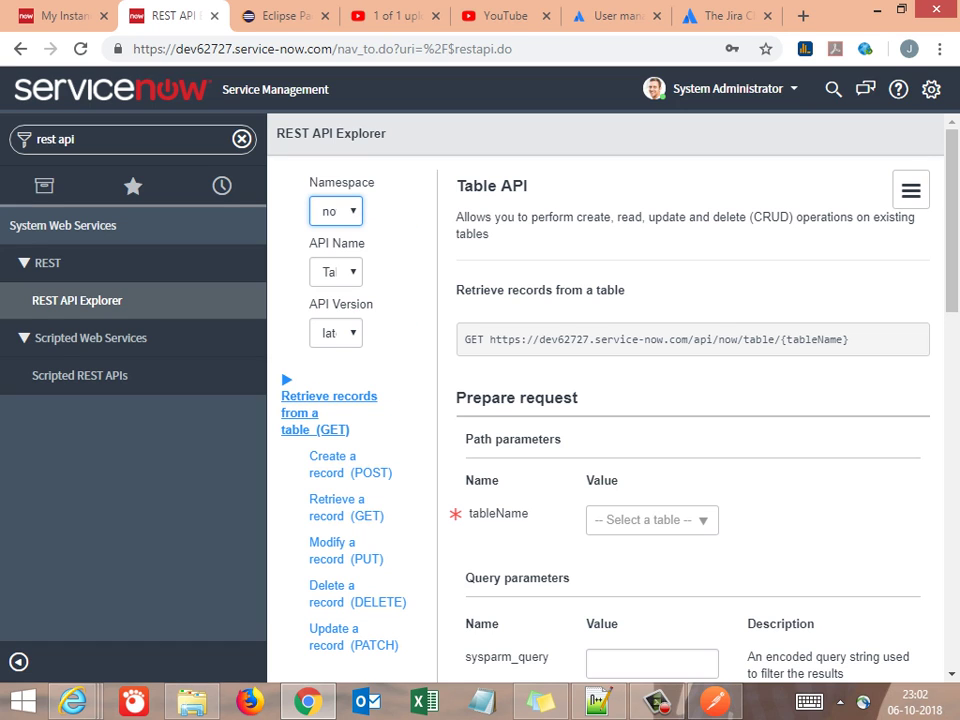
left_click(336, 272)
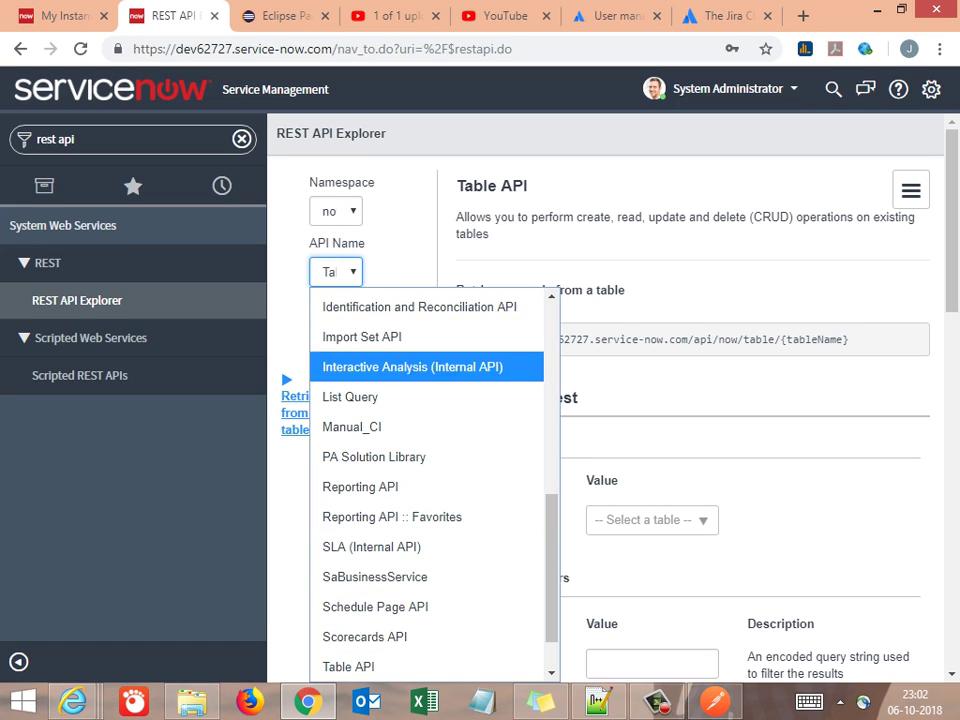
key("Escape")
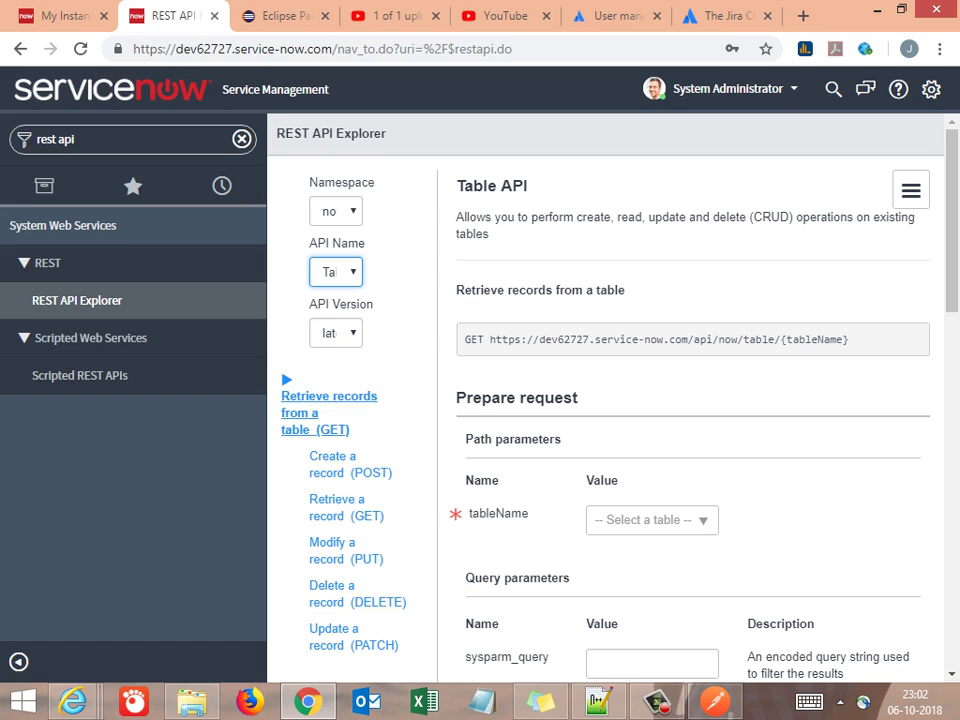
left_click(336, 333)
key("Escape")
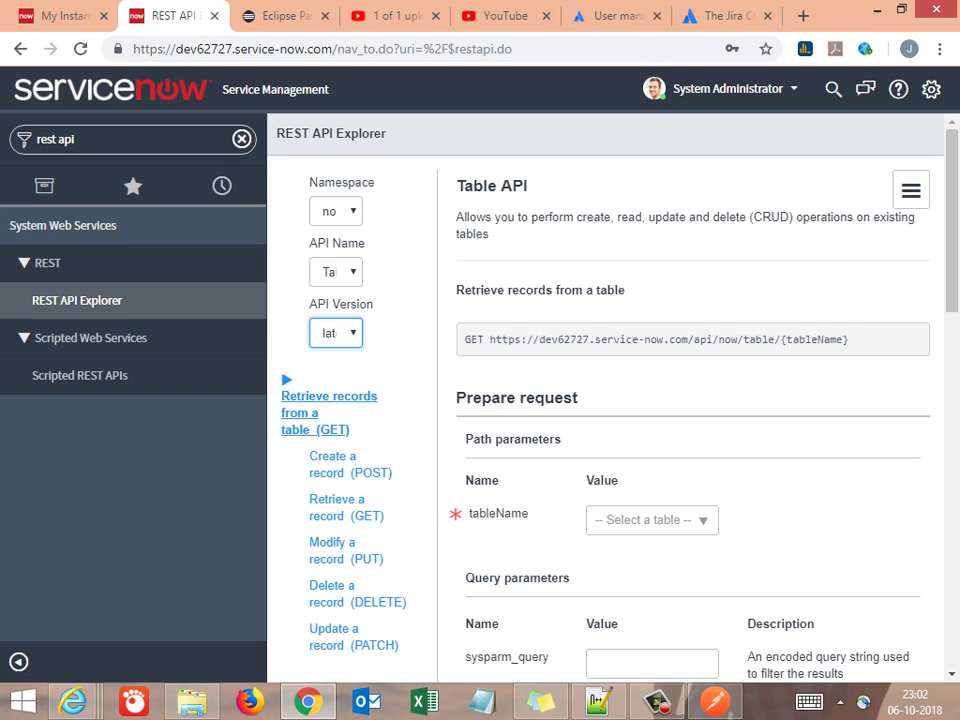
Select and copy the full GET /api/now/table/{tableName} endpoint URL
left_click_drag(463, 290, 614, 290)
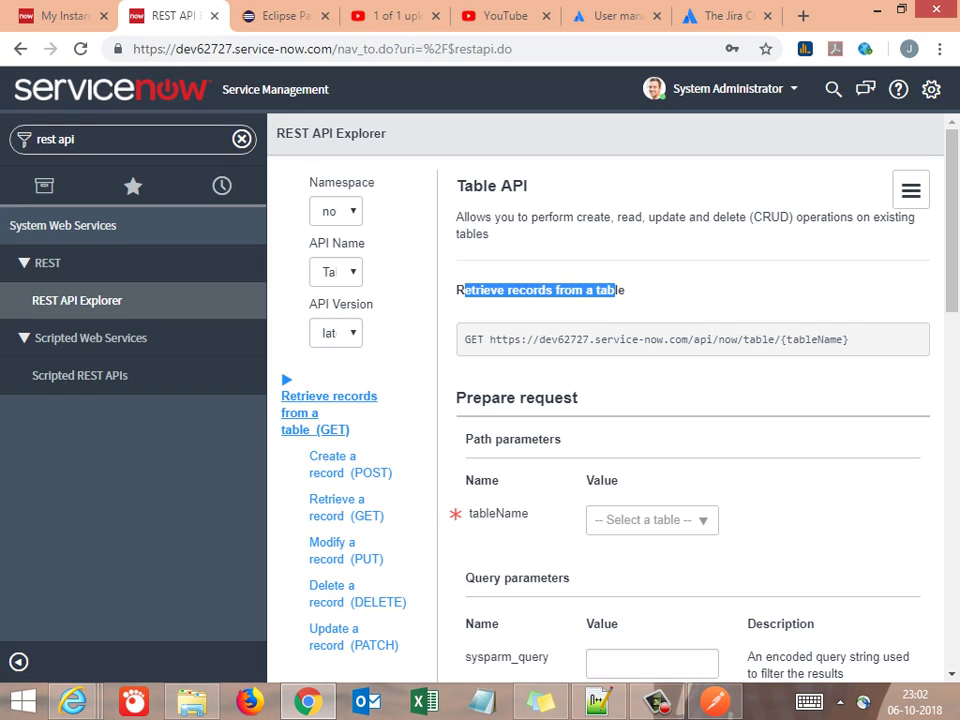
left_click_drag(463, 339, 849, 339)
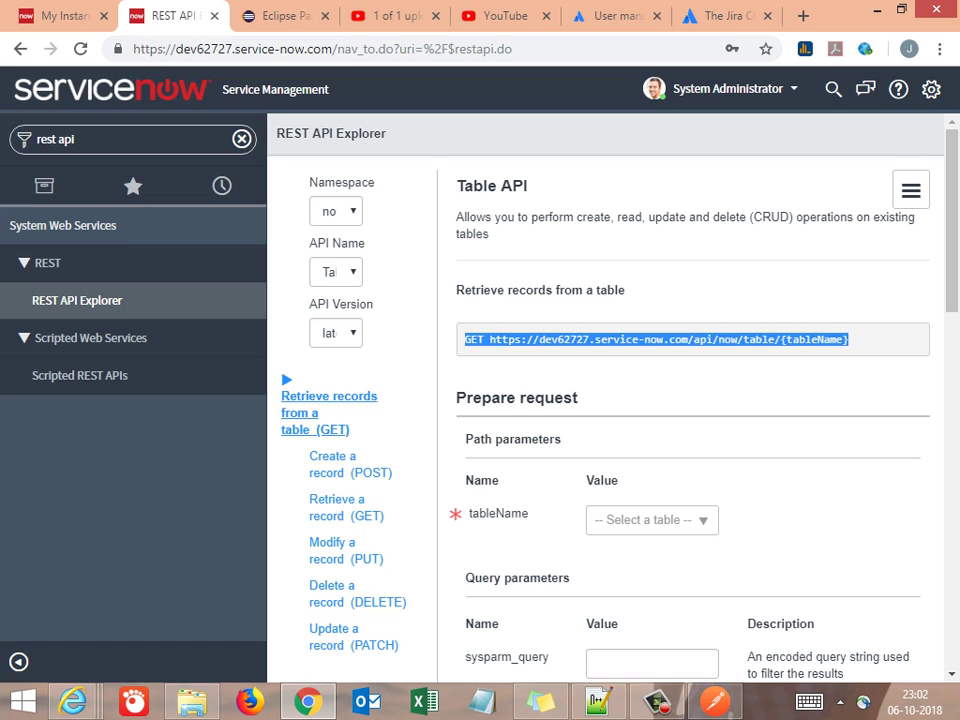
key("alt+Tab")
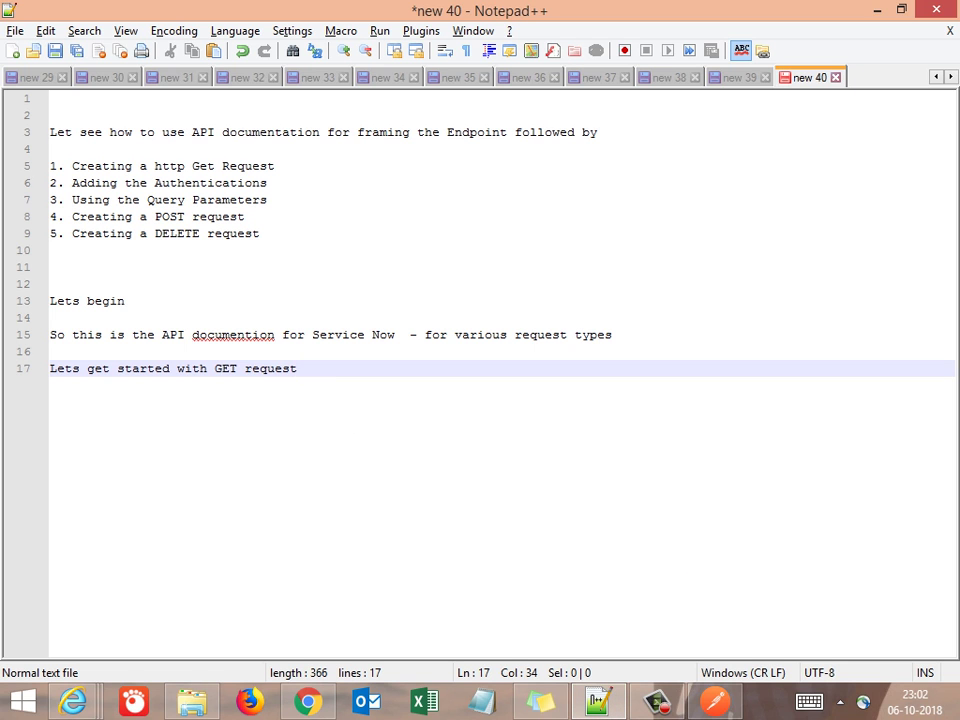
key("Return")
key("Return")
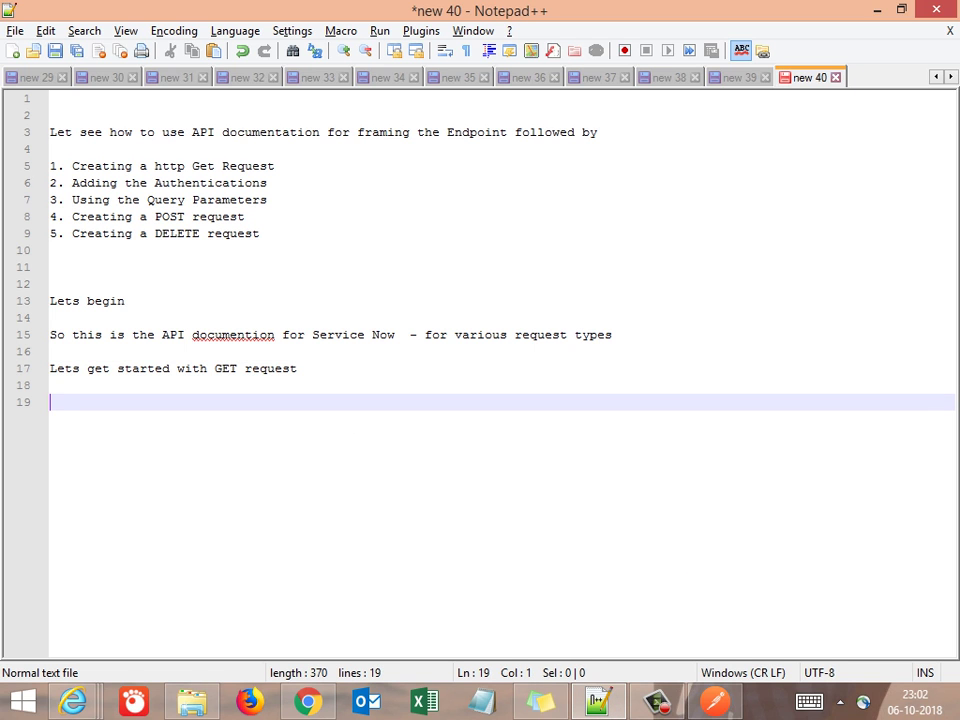
type("End point")
key("Return")
key("Return")
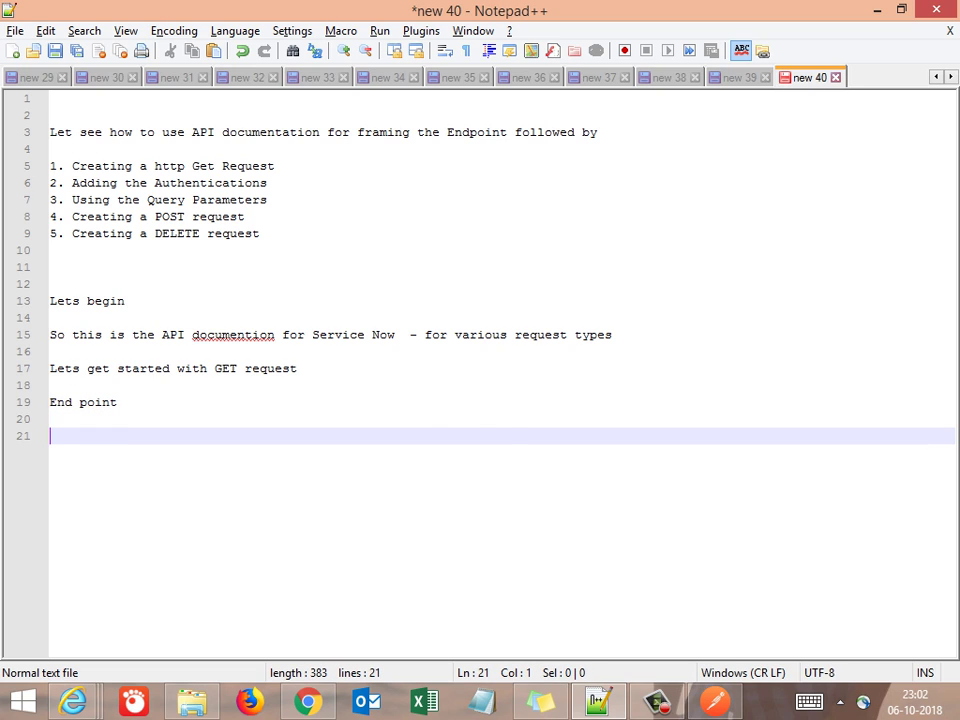
type("GET https://dev62727.service-now.com/api/now/table/{tableName}")
key("Left")
key("Left")
key("Left")
key("Left")
key("Left")
key("Left")
key("Left")
key("Left")
key("Left")
key("Left")
key("Left")
key("Left")
key("Left")
key("Left")
key("Left")
key("Left")
key("Left")
key("Left")
key("Left")
key("Left")
key("Left")
key("Left")
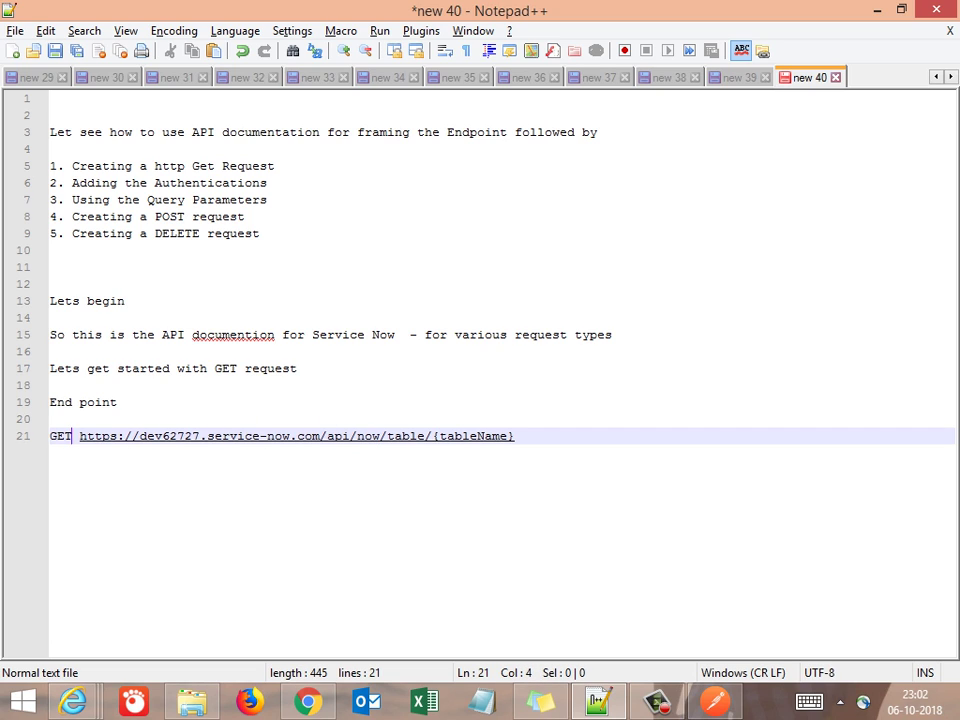
key("Return")
Annotate the GET line with '-->Http verb'
key("Up")
key("Down")
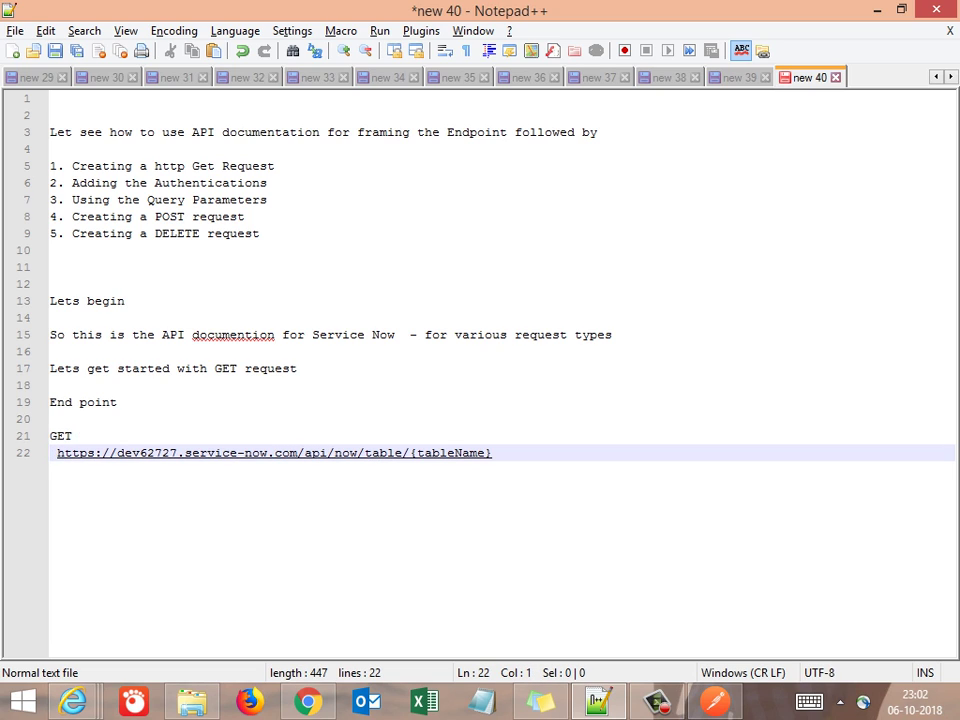
key("Up")
key("End")
type("-->")
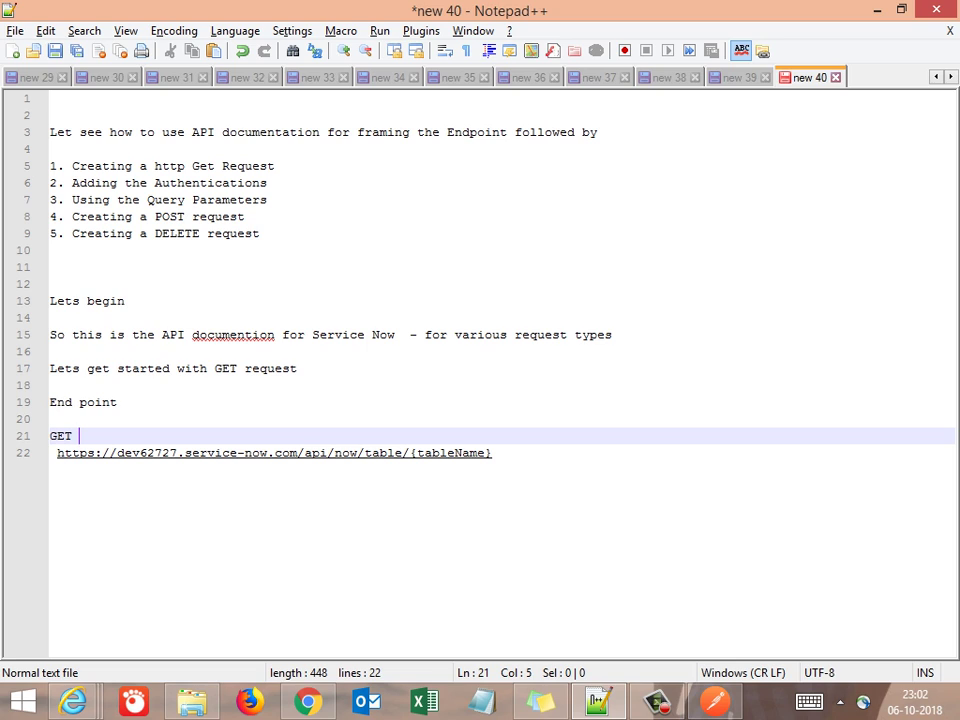
type("Http")
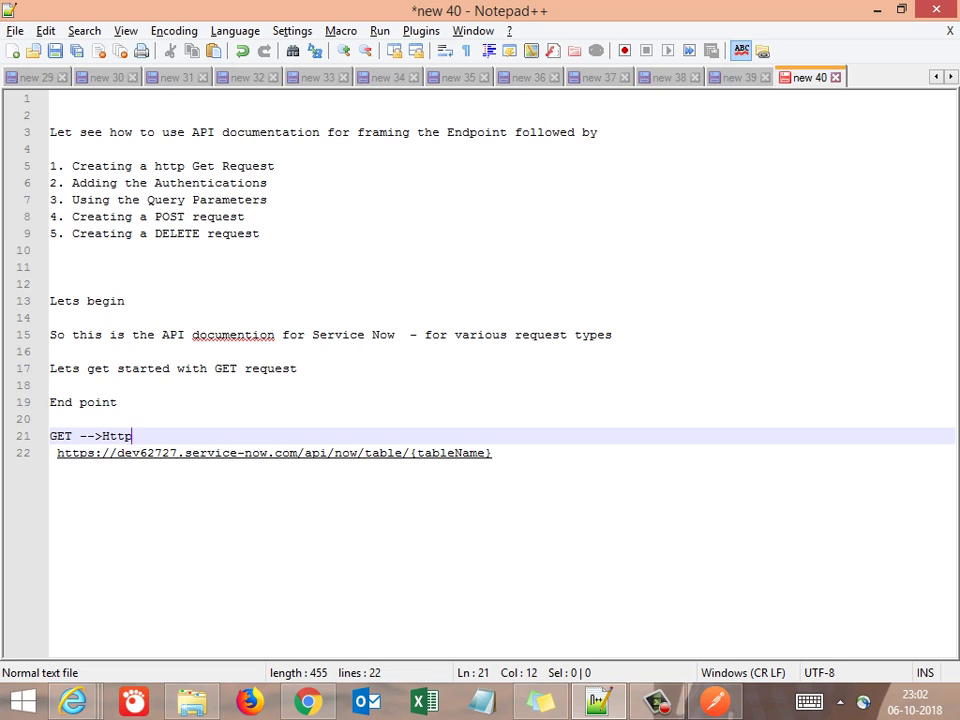
type(" verb")
key("Return")
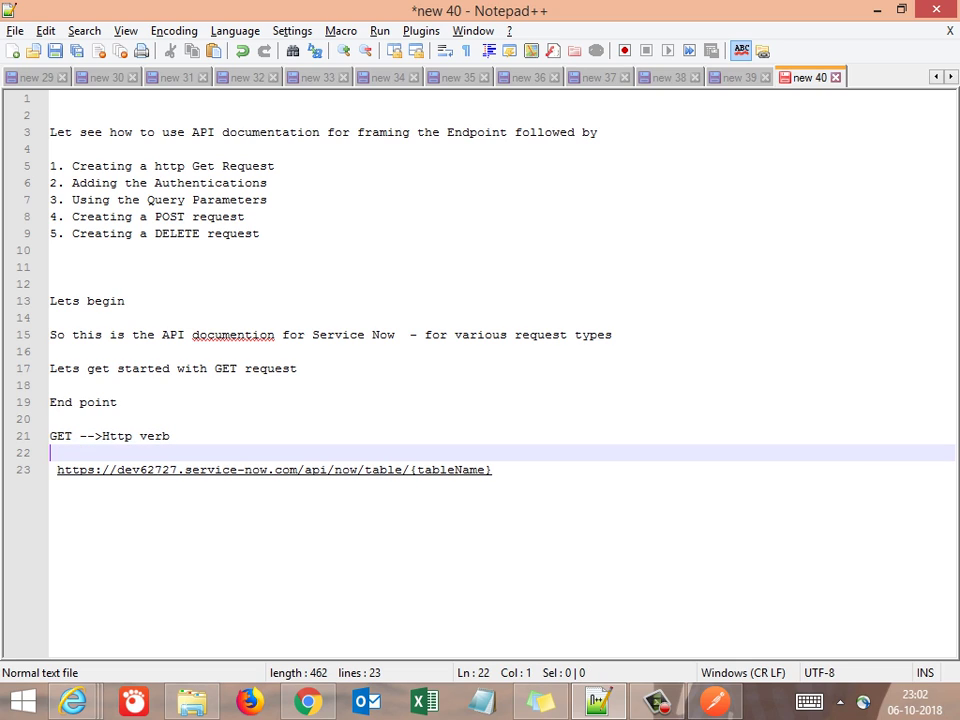
Split the host from the resource path and label the host '-> URI or Server'
left_click(50, 469)
key("Delete")
key("Right")
key("Right")
key("Right")
key("Right")
key("Right")
key("Right")
key("Right")
key("Right")
key("Right")
key("Right")
key("Right")
key("Right")
key("Right")
key("Right")
key("Right")
key("Right")
key("Right")
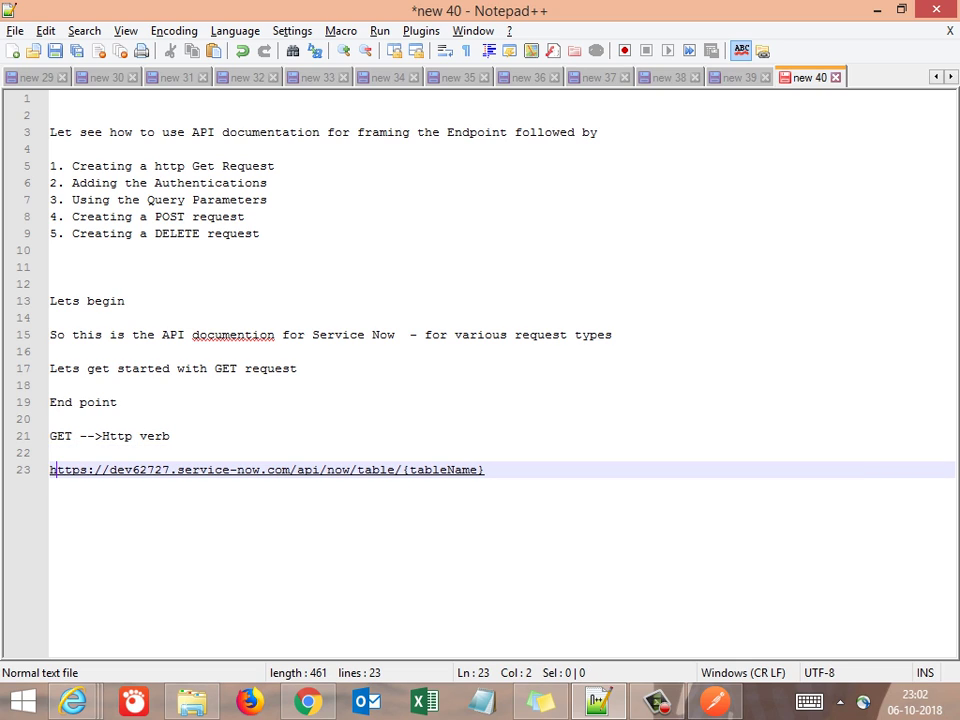
left_click(296, 469)
key("Return")
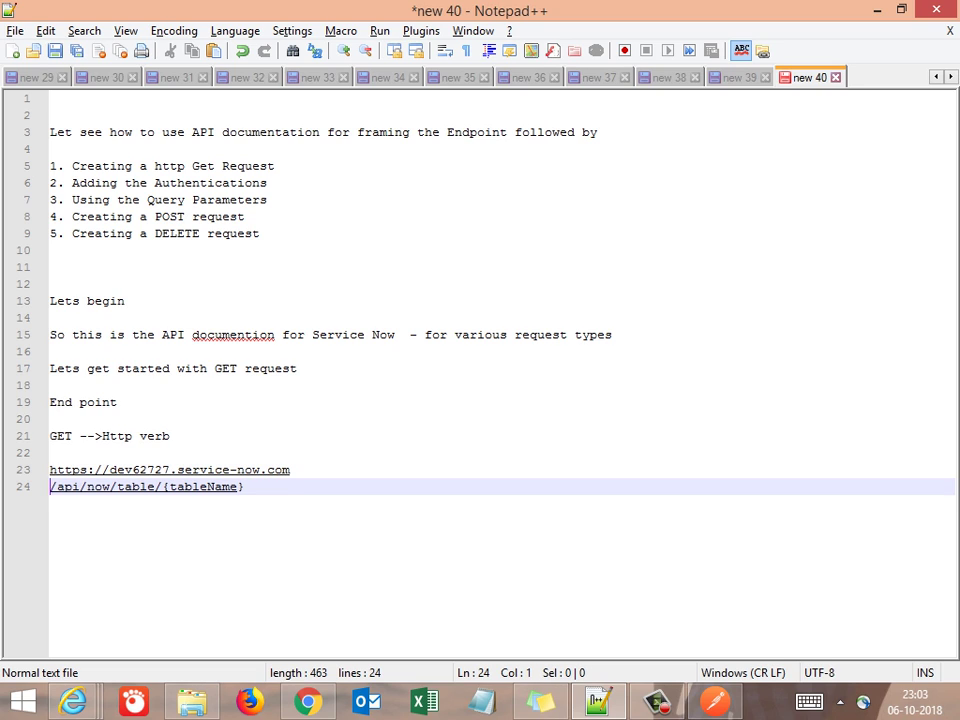
left_click(50, 469)
key("End")
type("-")
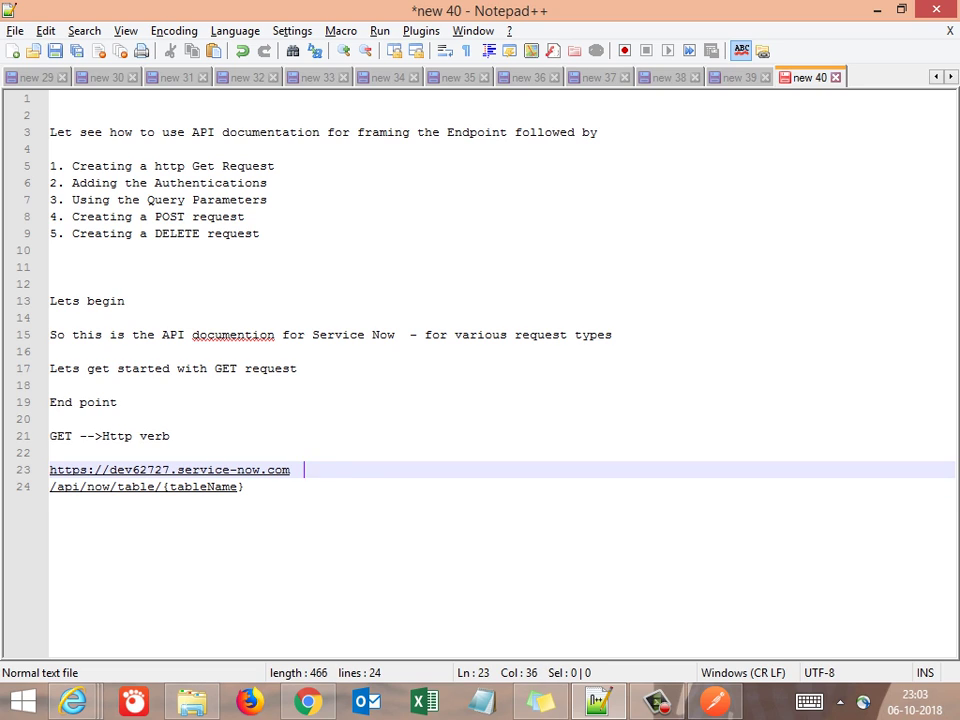
type("> URI or Server")
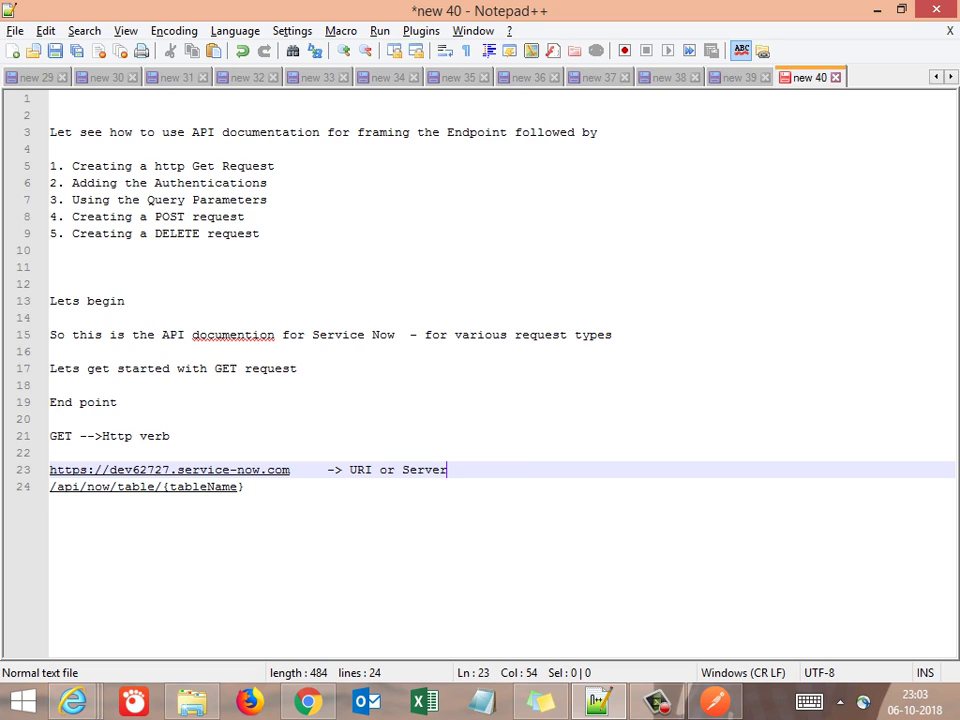
Label /api/now/table/{tableName} '--> Resource Path on the server'
type("-")
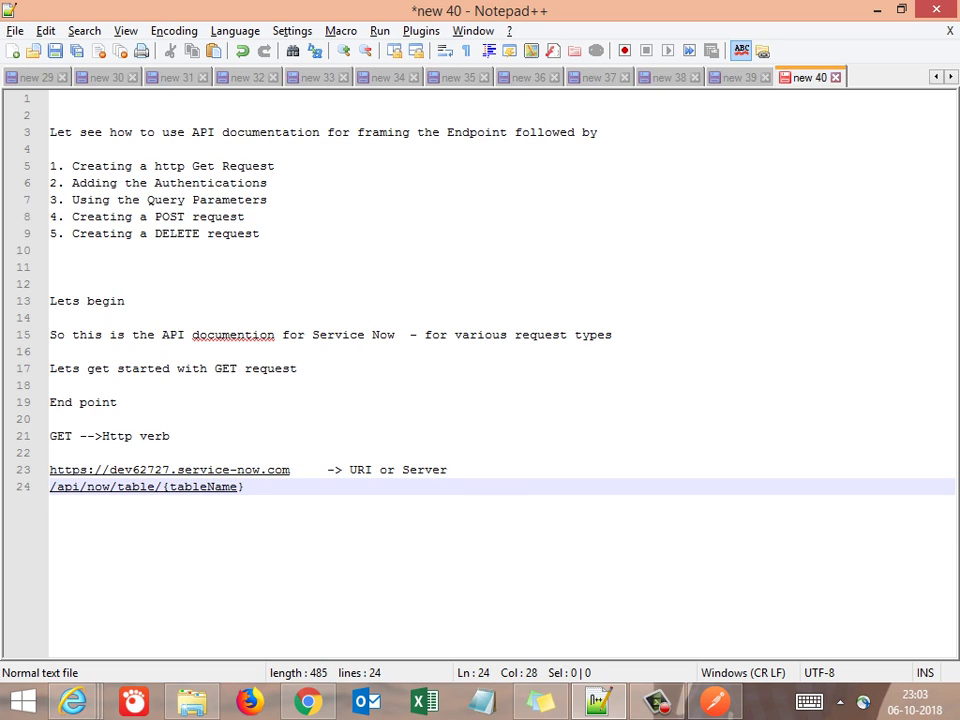
type("-> Resorce")
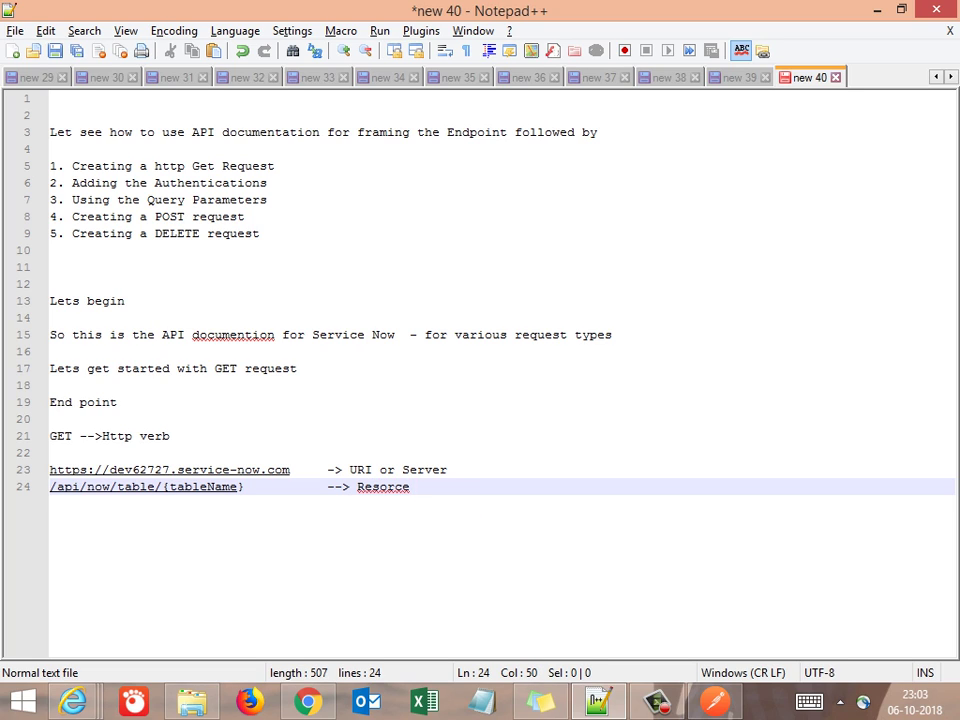
key("BackSpace")
key("BackSpace")
type("e")
key("BackSpace")
key("BackSpace")
key("BackSpace")
key("BackSpace")
type("ource Patgh")
key("BackSpace")
key("BackSpace")
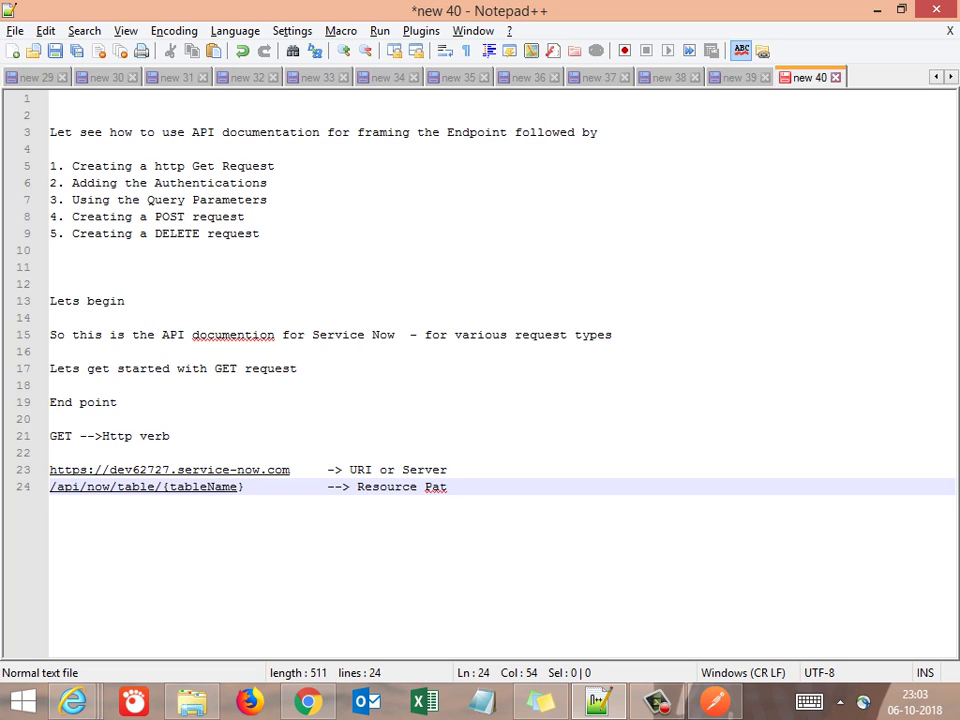
type("h on the server")
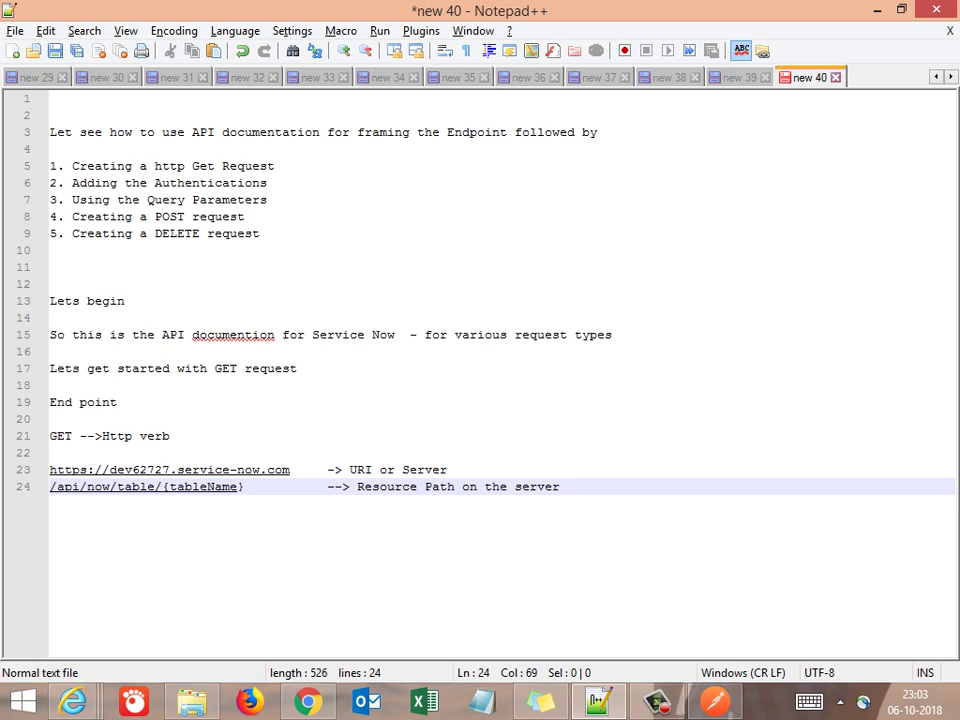
Select the {tableName} placeholder in the path, then add blank lines below the annotations
left_click(544, 487)
key("Left")
key("Left")
key("Left")
key("Left")
key("Left")
key("Left")
key("Left")
key("Left")
key("Left")
key("Left")
key("Left")
key("Left")
key("Left")
key("Left")
key("Left")
key("Left")
key("Left")
key("Left")
key("Left")
key("Left")
key("Left")
key("Left")
key("Left")
key("Left")
key("shift+Left")
key("shift+Left")
key("shift+Left")
key("shift+Left")
key("shift+Left")
key("shift+Left")
key("shift+Left")
key("shift+Left")
key("shift+Left")
key("shift+Left")
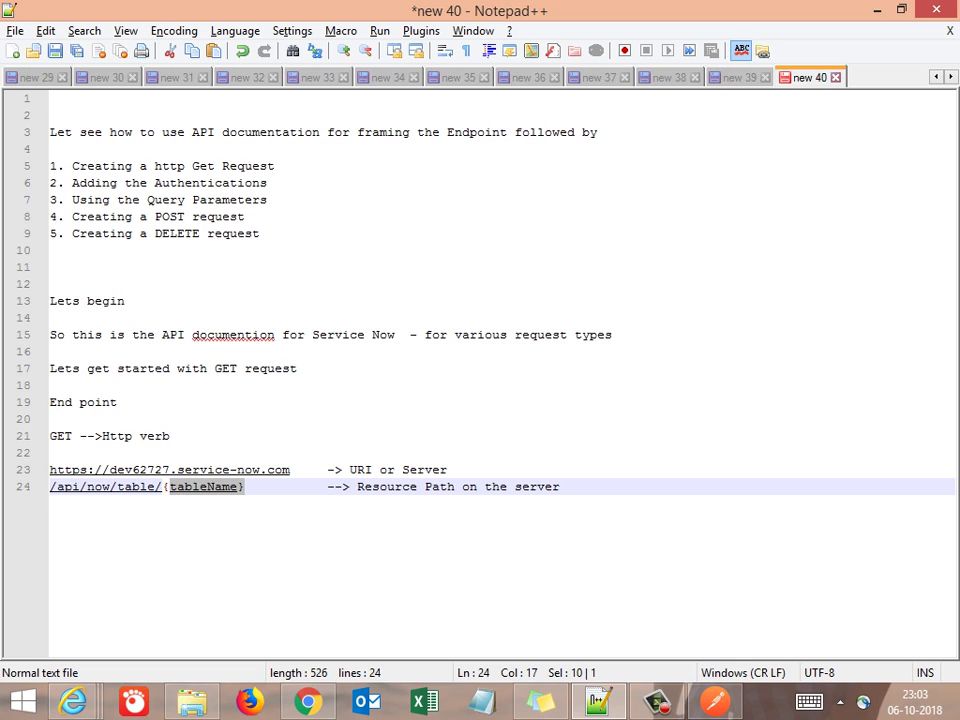
key("End")
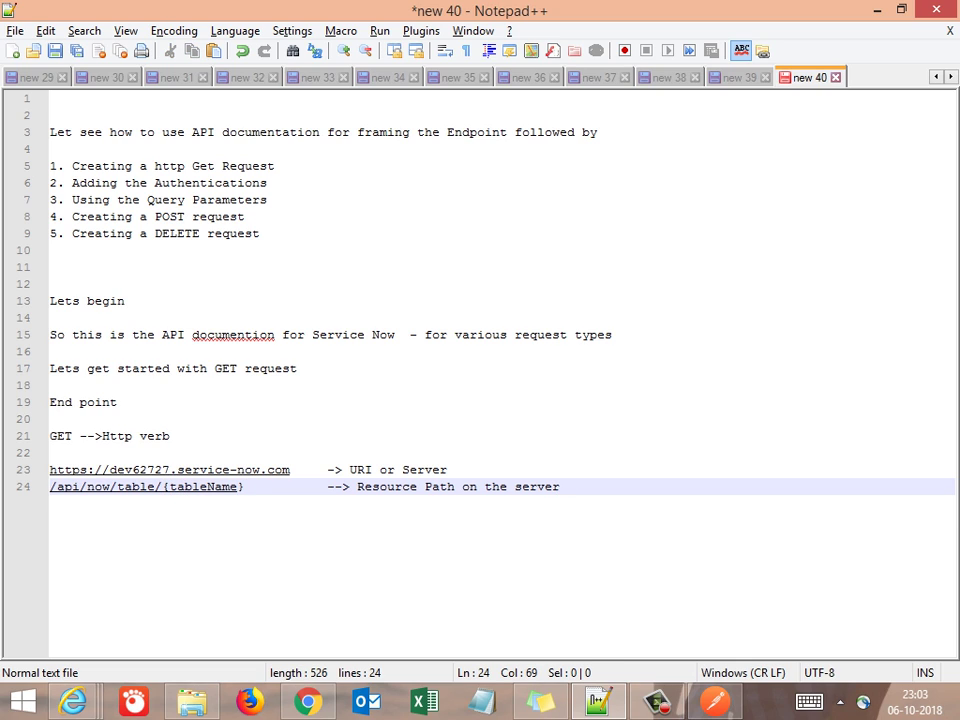
key("Return")
key("Return")
key("Return")
Paste the full endpoint URL again on line 27 and remove its GET prefix
type("GET https://dev62727.service-now.com/api/now/table/{tableName}")
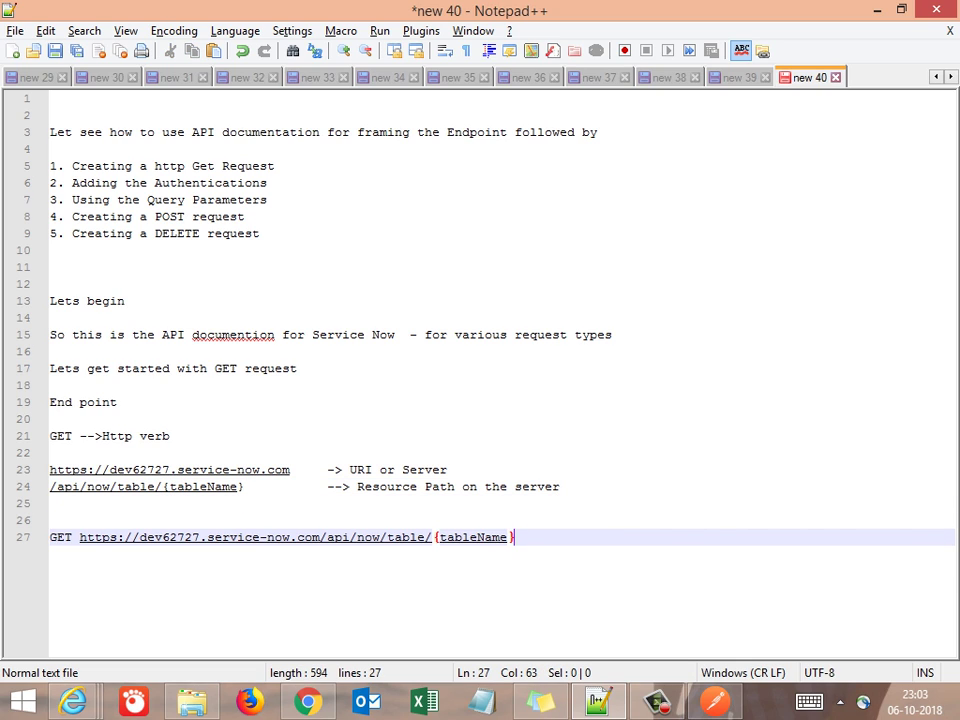
key("Home")
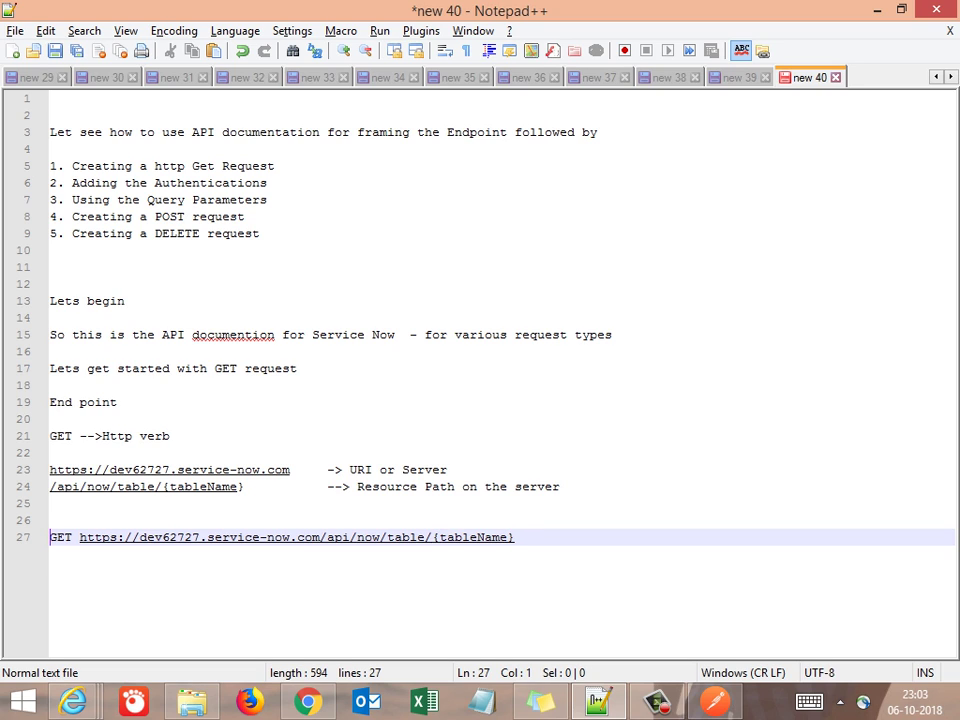
key("Delete")
key("Delete")
key("Delete")
key("Delete")
key("End")
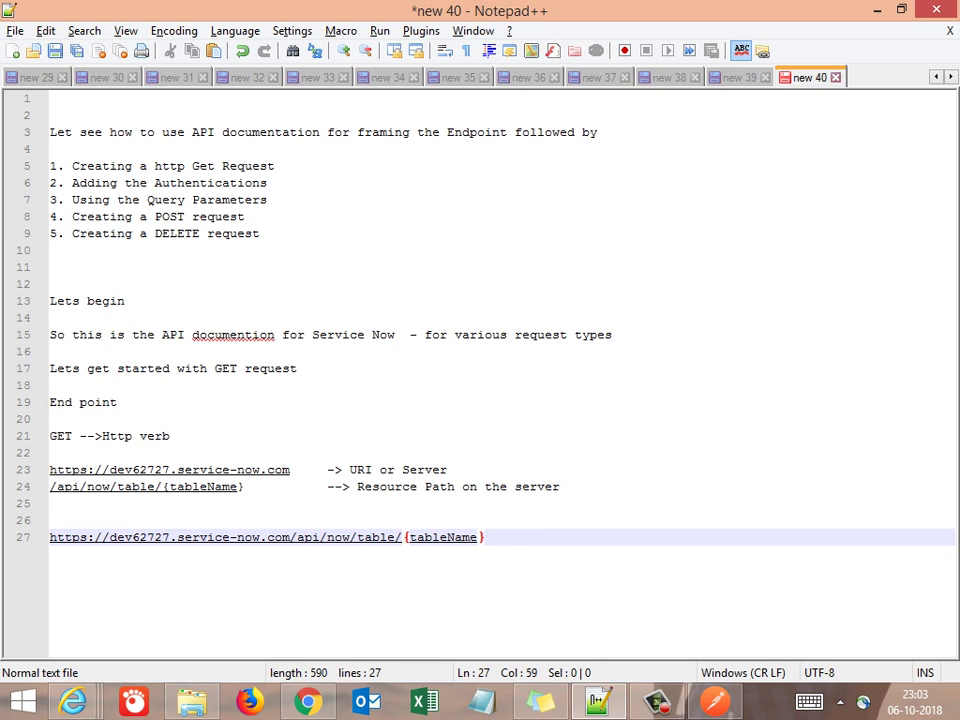
key("shift+Left")
key("shift+Left")
key("shift+Left")
key("shift+Left")
key("shift+Left")
key("shift+Left")
key("shift+Left")
key("shift+Left")
key("shift+Left")
key("shift+Left")
key("shift+Left")
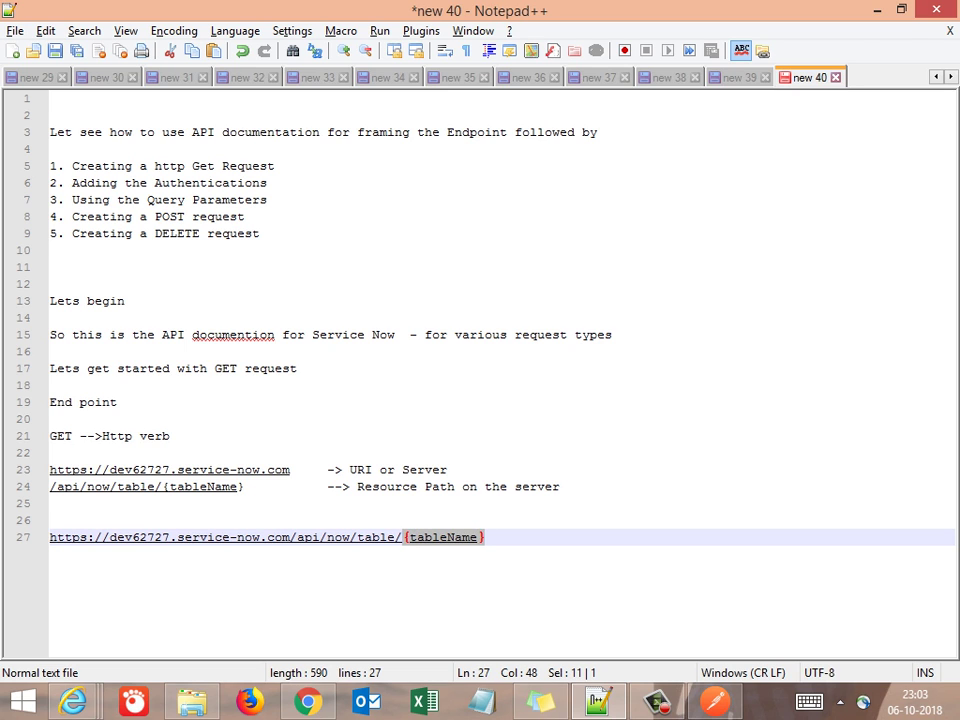
key("alt+Tab")
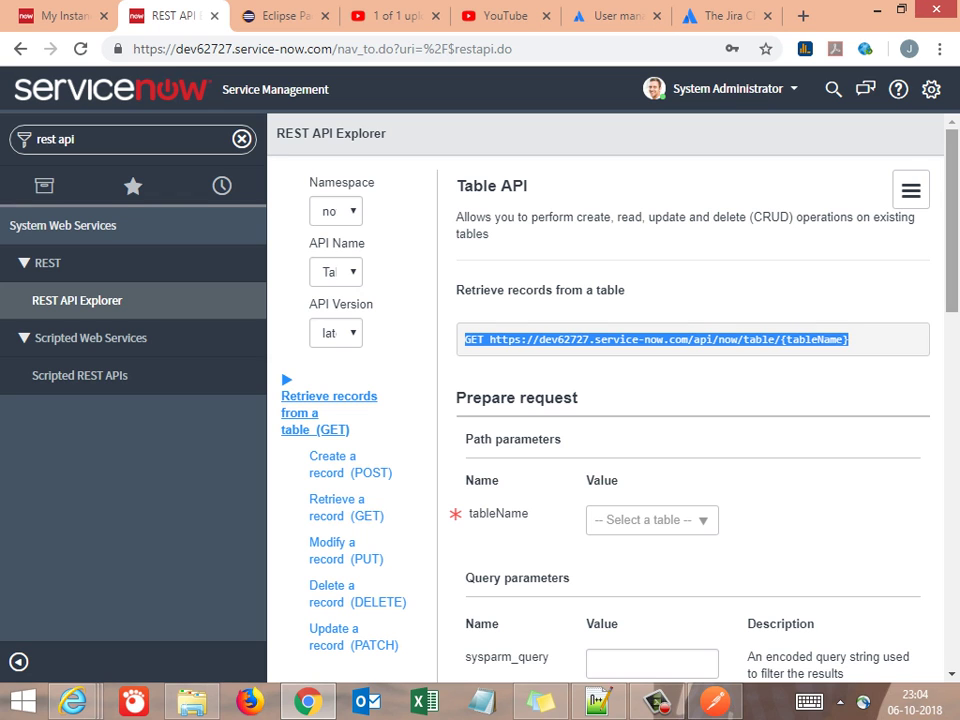
Add the line 'Lets see the UI for incidents screen' below the endpoint URL
scroll(690, 400, "down", 3)
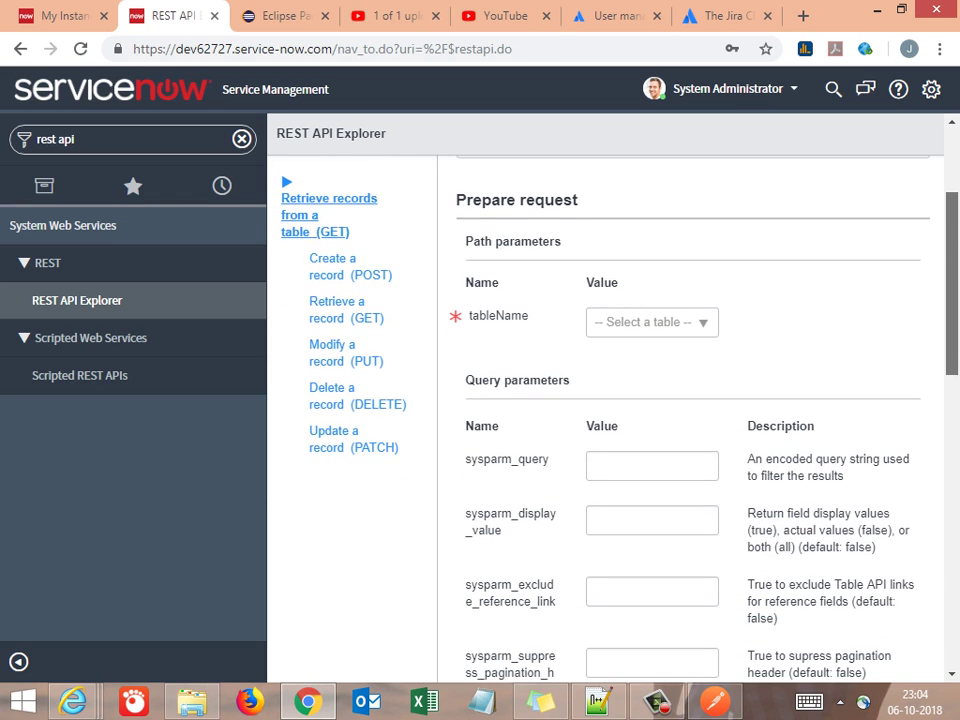
key("alt+Tab")
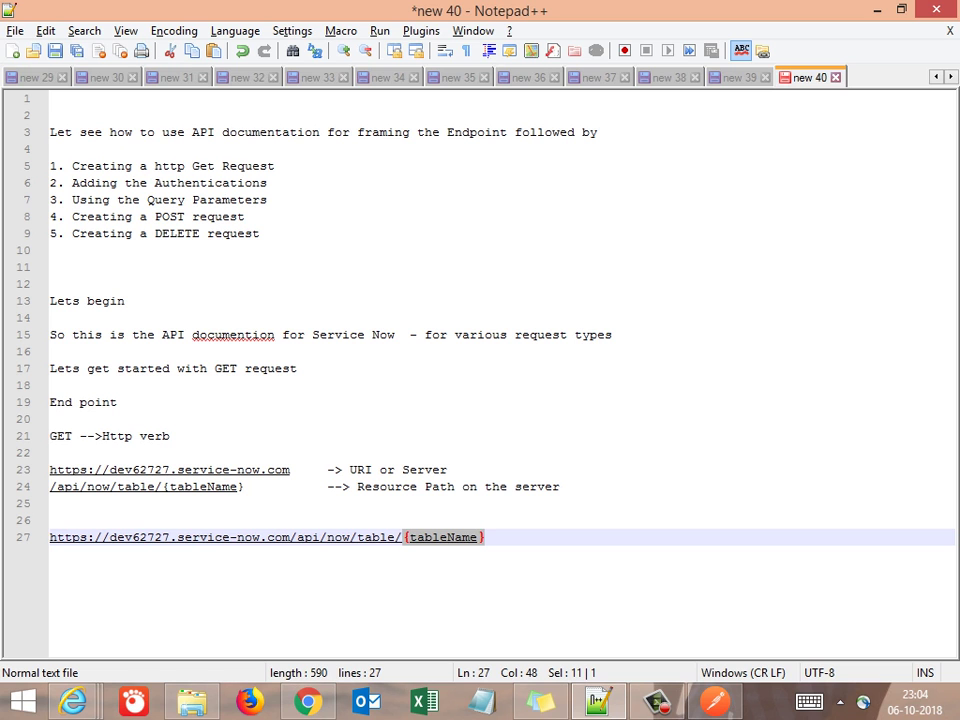
left_click(485, 537)
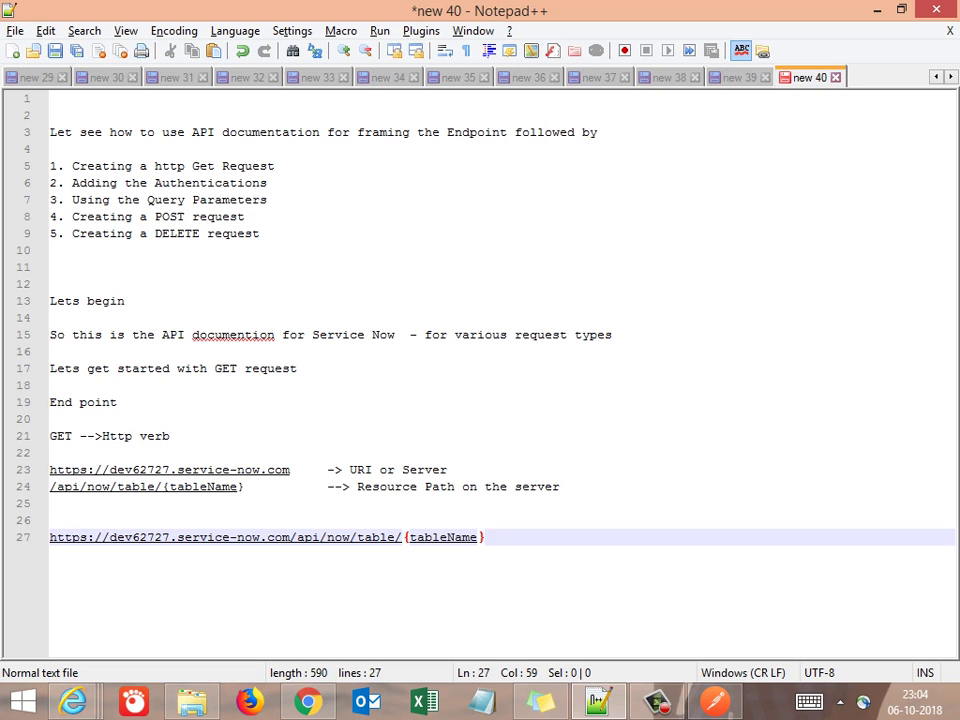
key("Return")
key("Return")
key("Return")
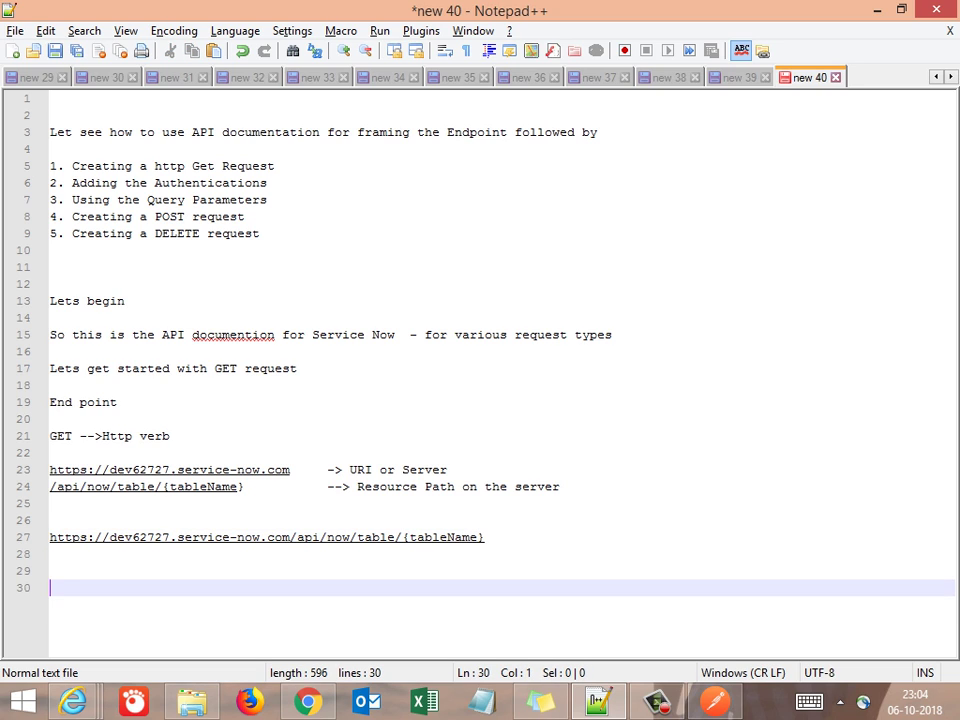
type("Lets see ")
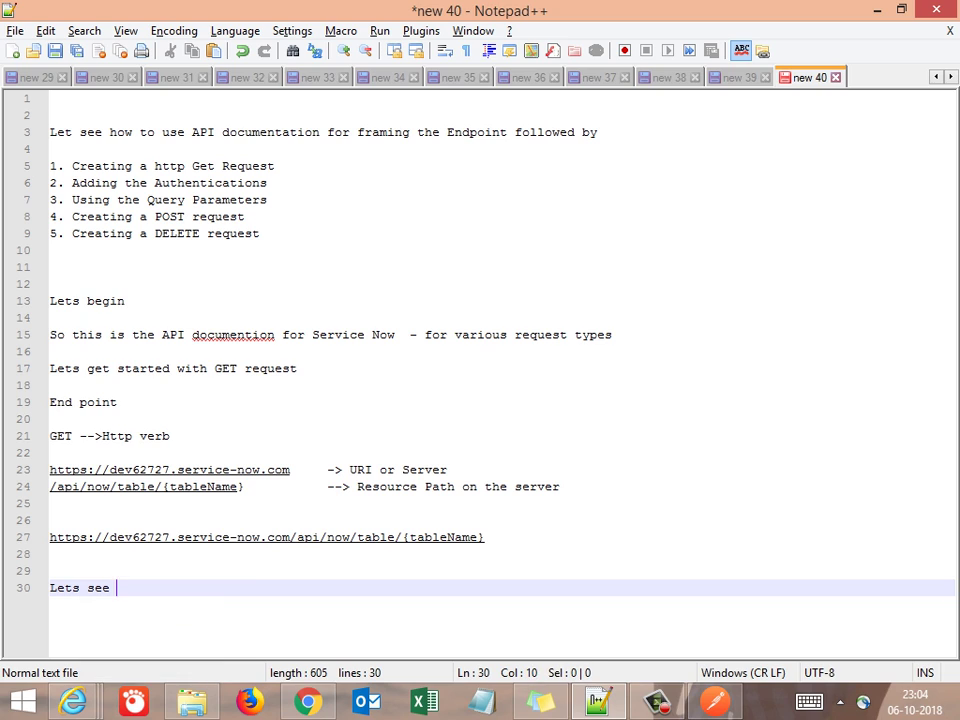
type("the UI for ince")
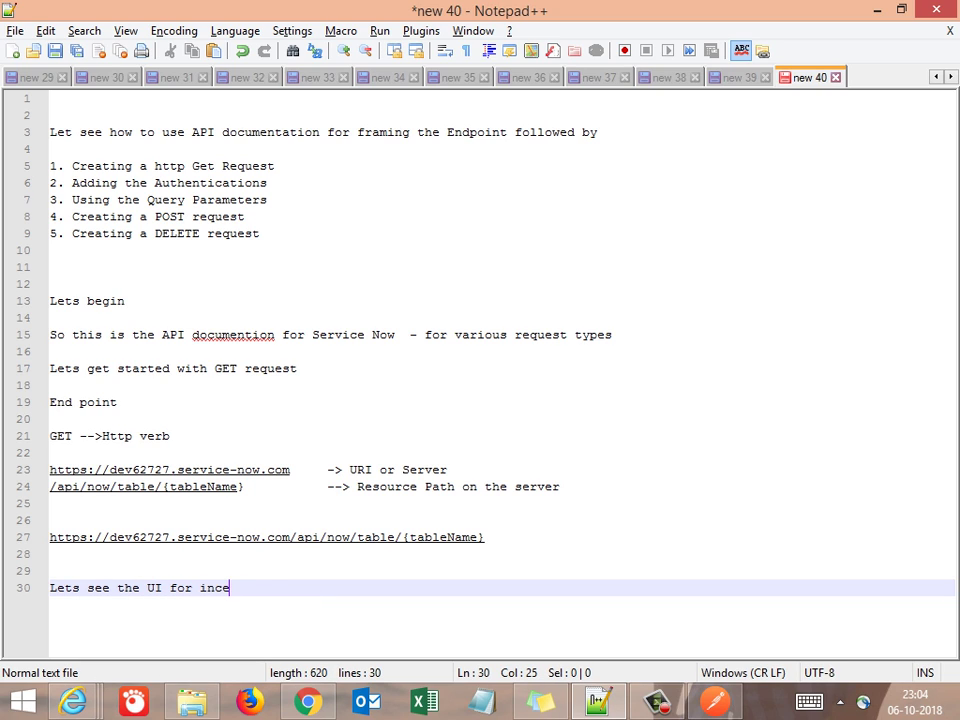
key("BackSpace")
type("idents scree")
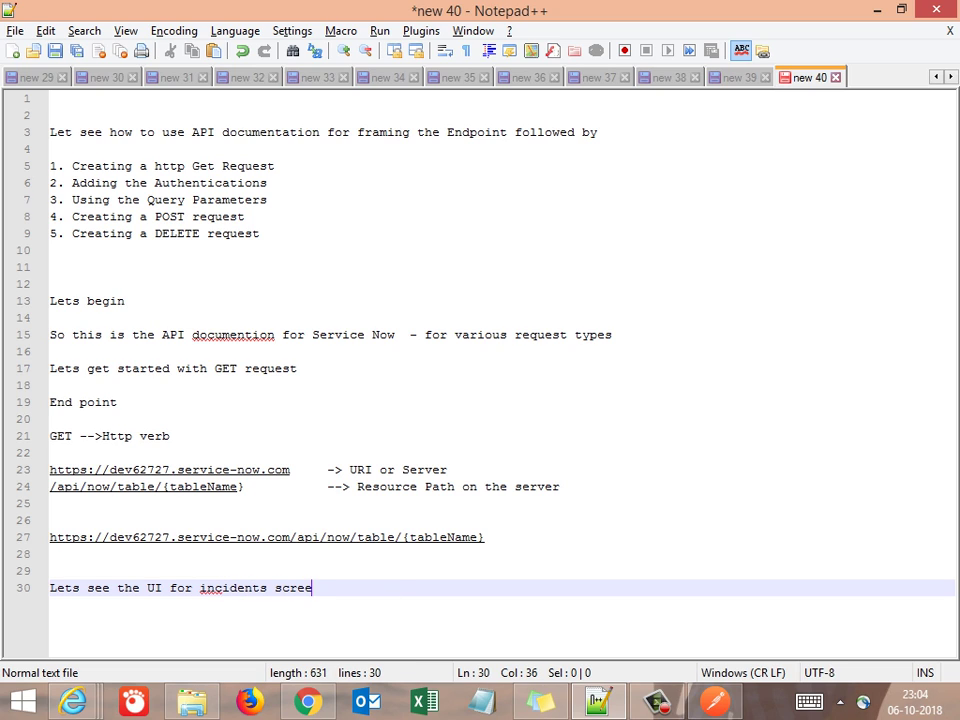
type("n")
key("Return")
key("Return")
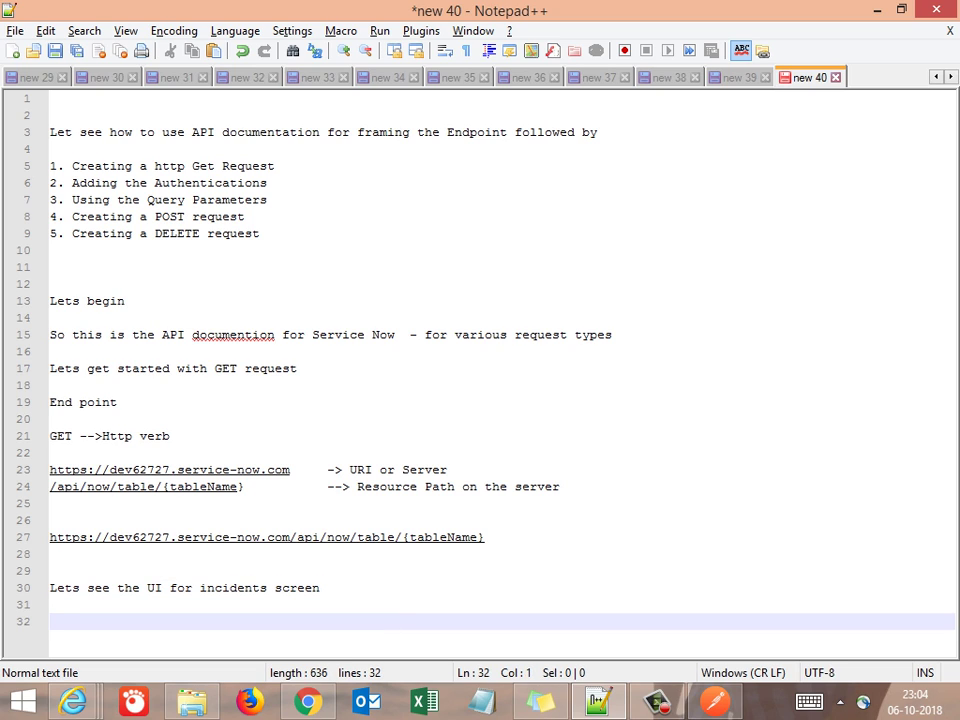
key("alt+Tab")
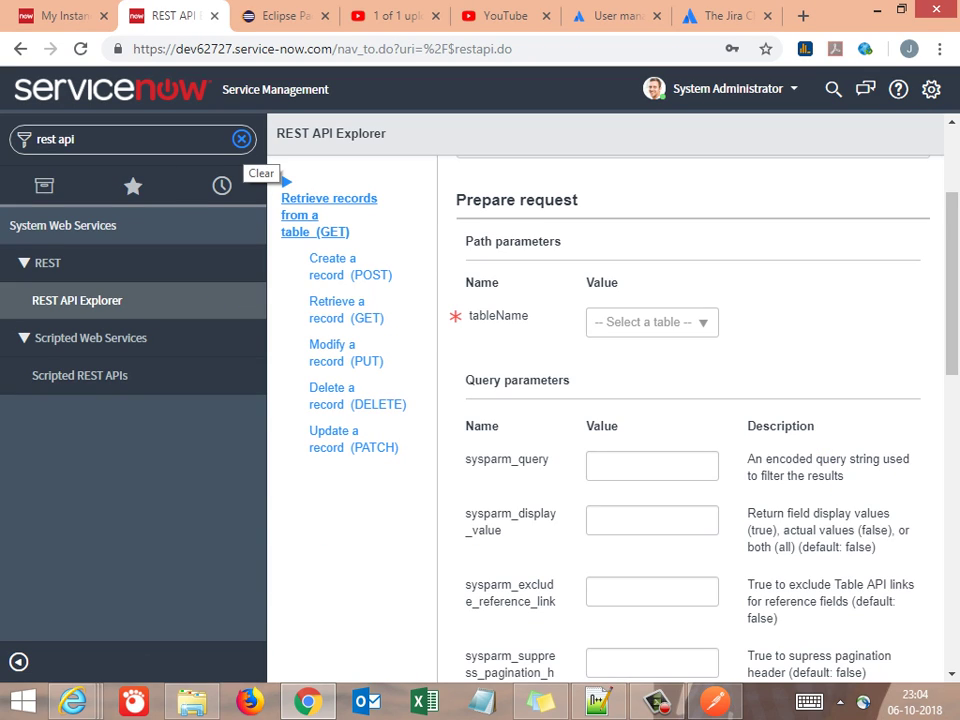
Filter the navigator for 'incide' and open the Service Desk > Incidents list
left_click(241, 139)
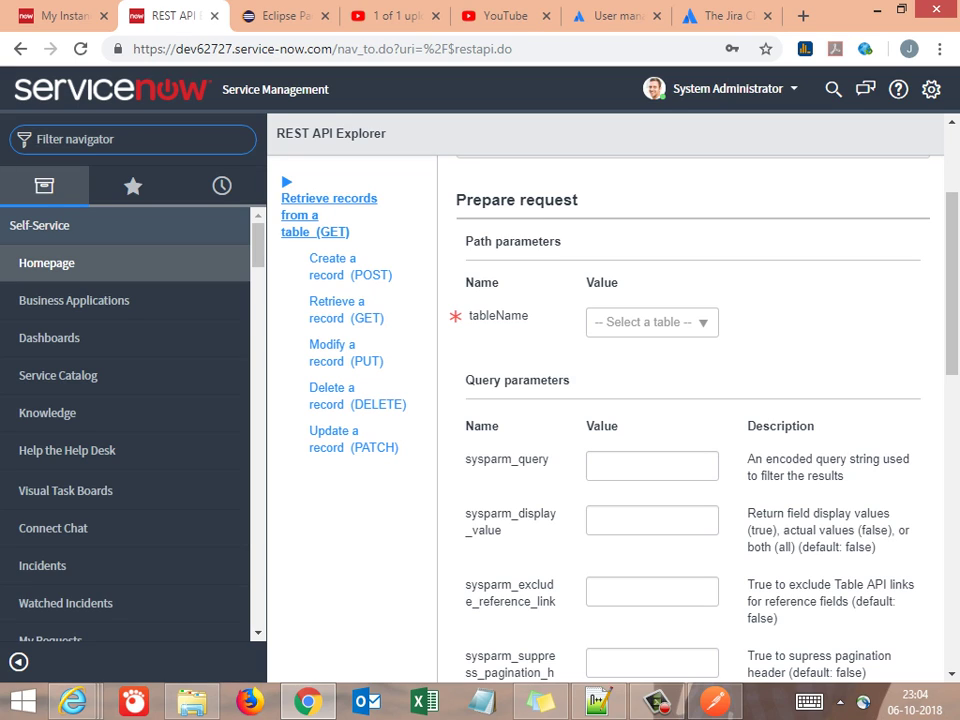
type("ic")
key("BackSpace")
type("n")
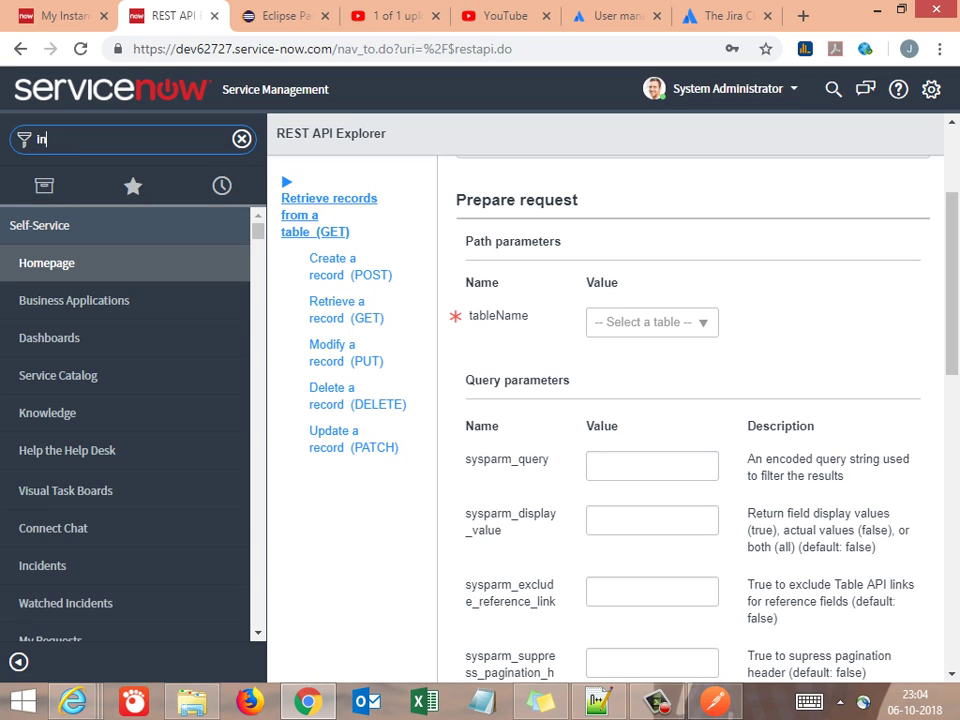
type("cide")
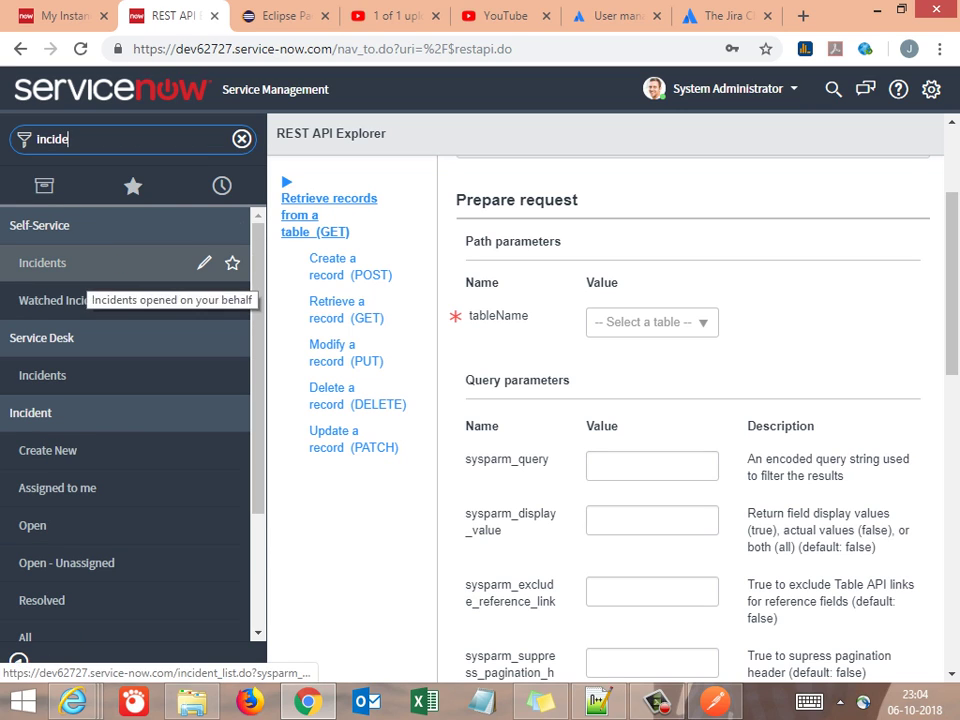
left_click(80, 265)
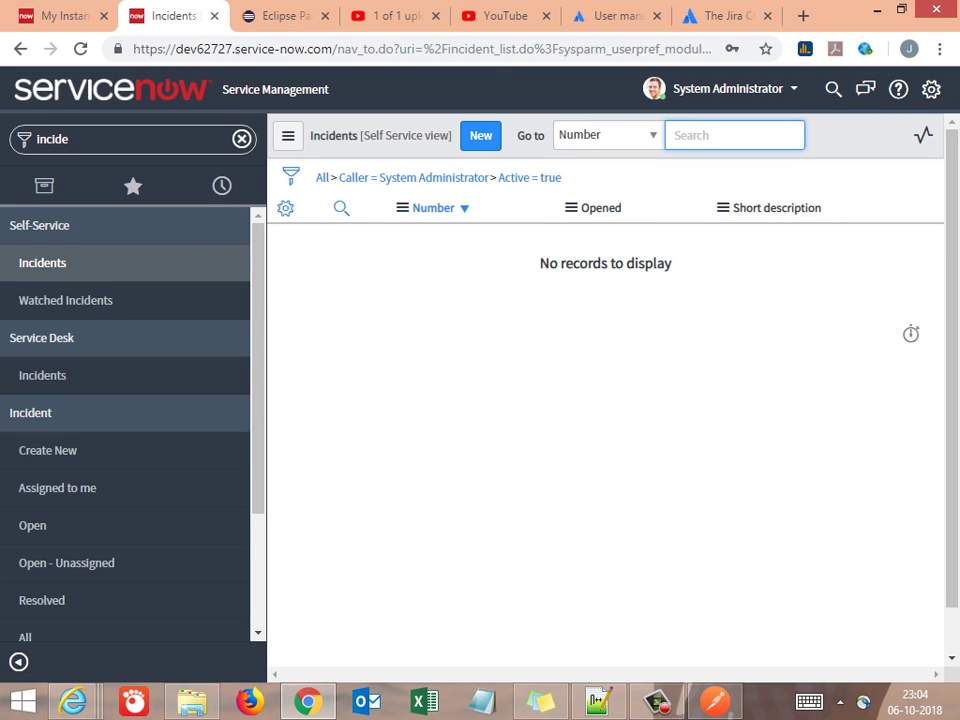
left_click(80, 375)
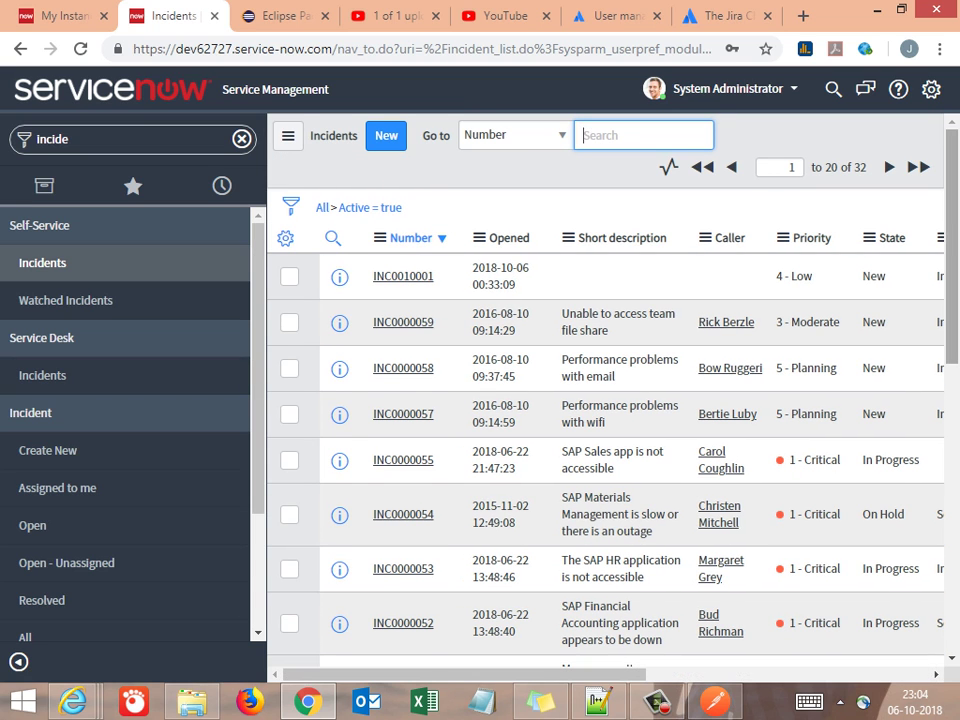
Check the incident list's total of 32 records
scroll(610, 430, "down", 7)
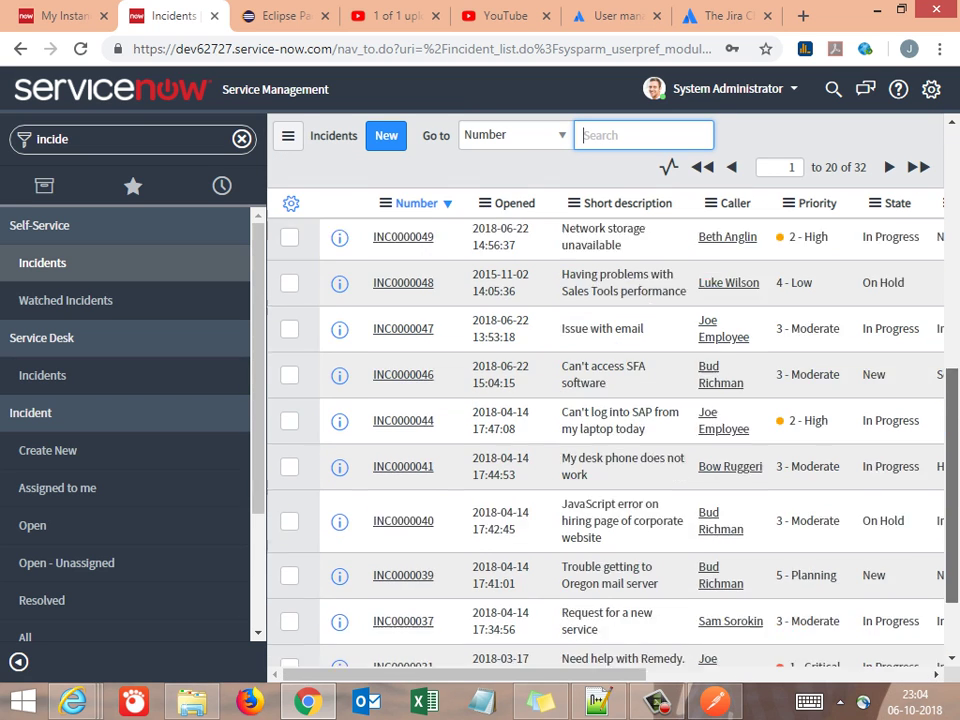
scroll(610, 430, "up", 7)
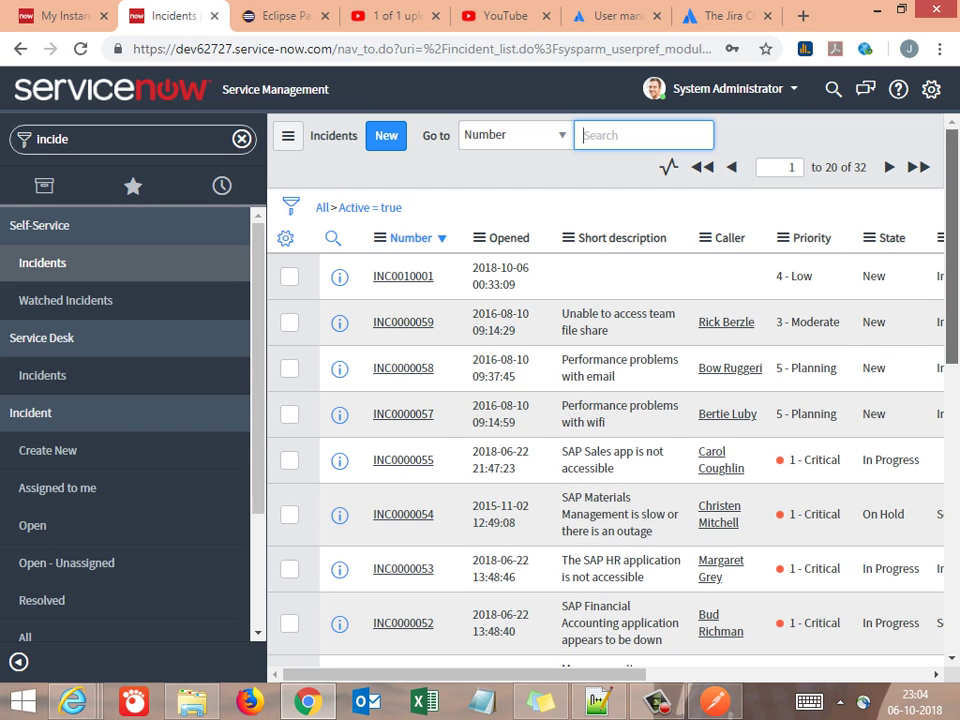
double_click(860, 167)
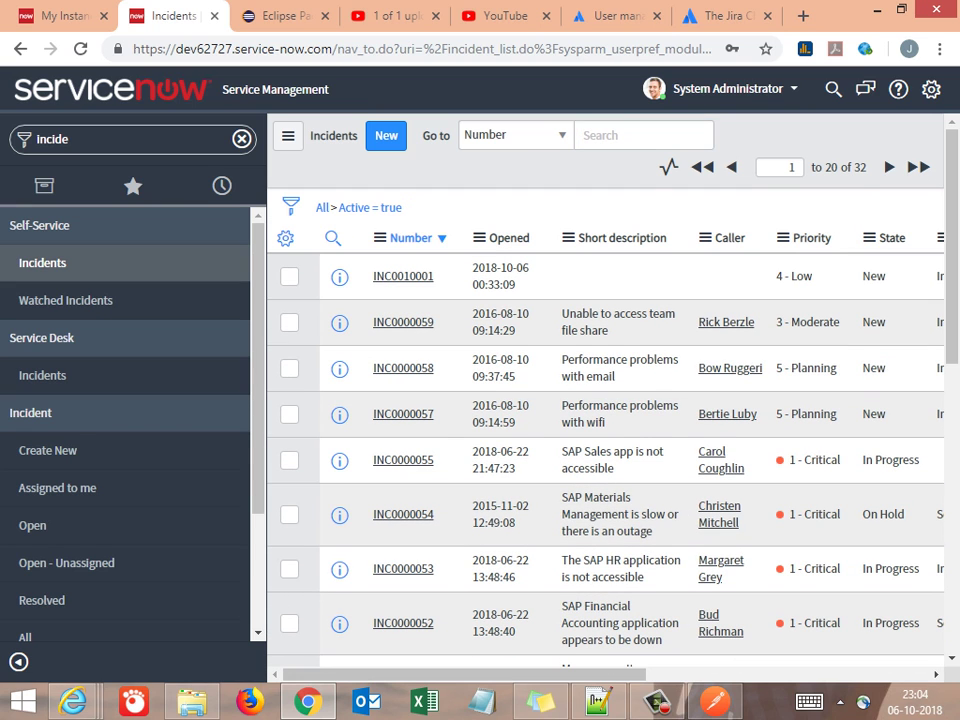
key("alt+Tab")
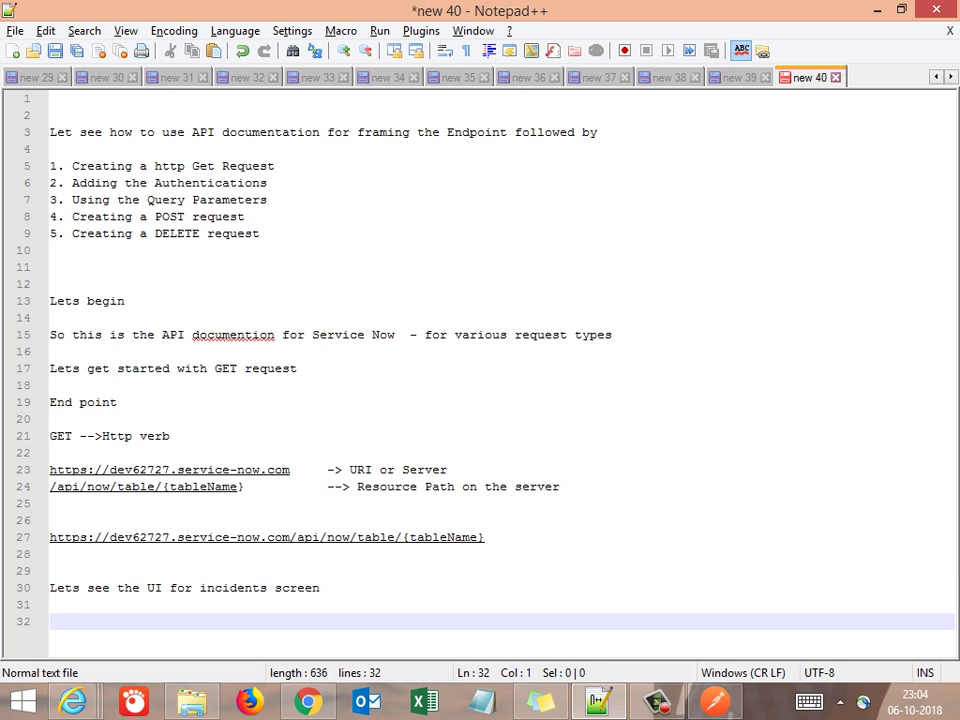
Append '--> we have 32 records as of now' to the incidents note on line 30
left_click(322, 588)
type("--")
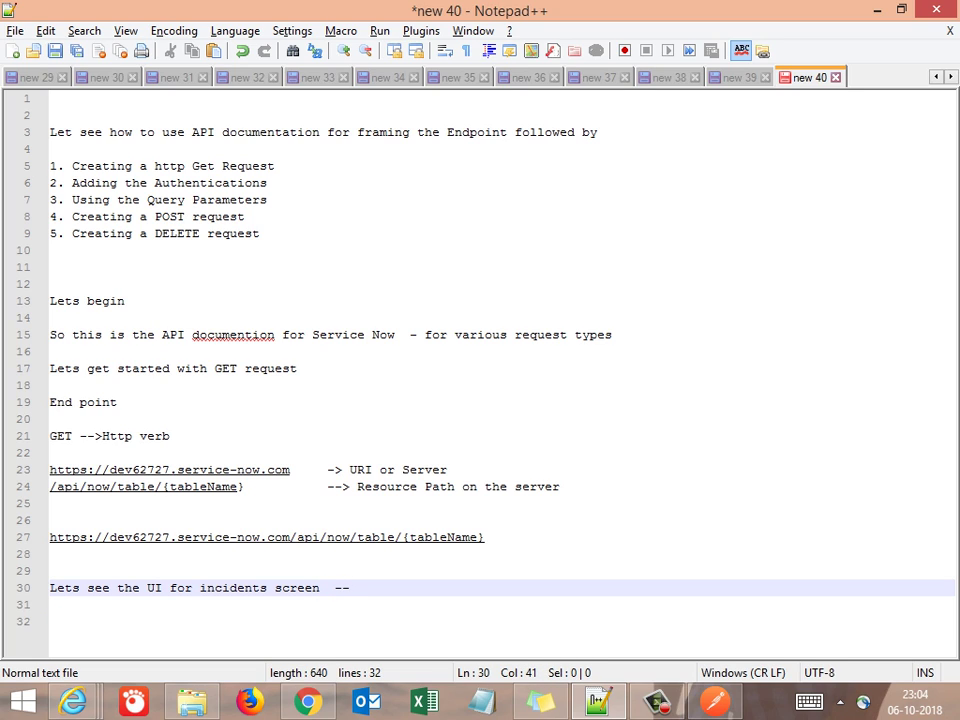
type("> we have 32 re")
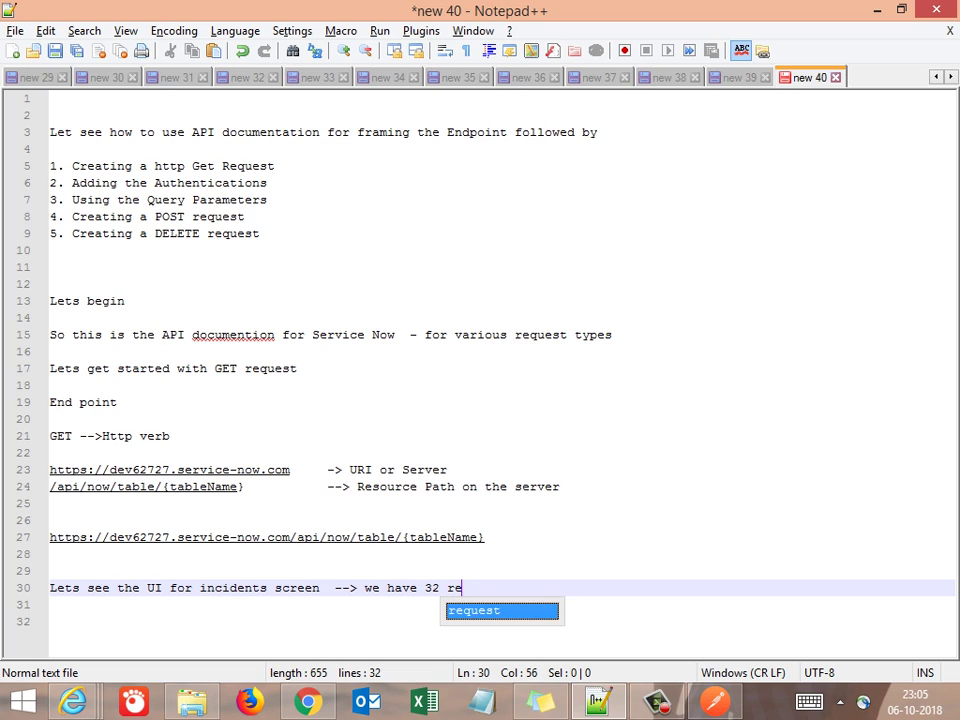
type("codrs")
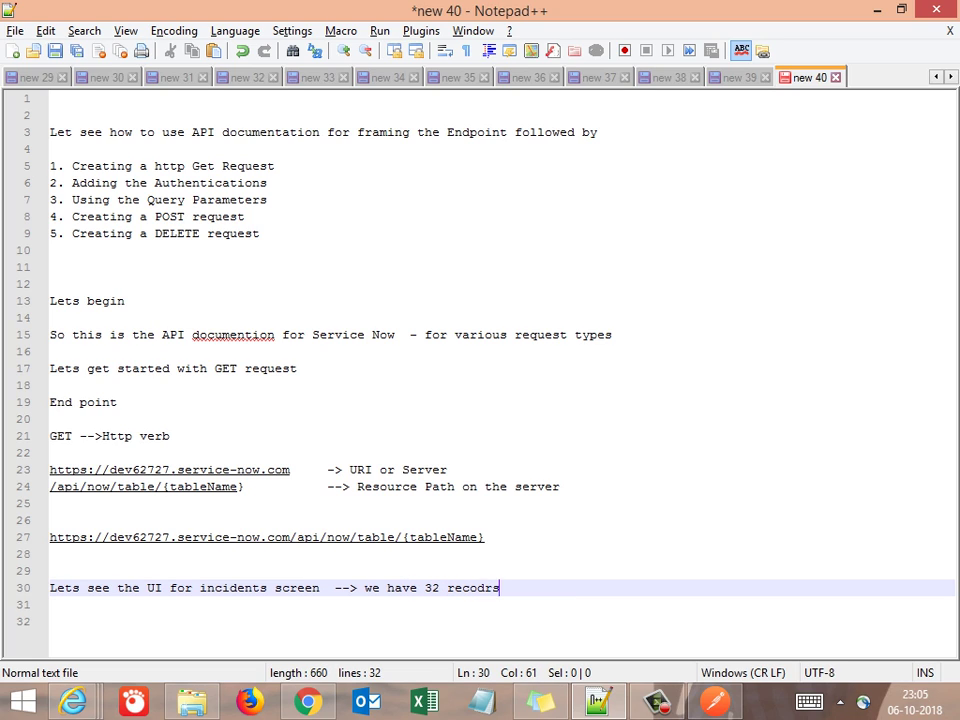
key("BackSpace")
key("BackSpace")
key("BackSpace")
type("rds as of now")
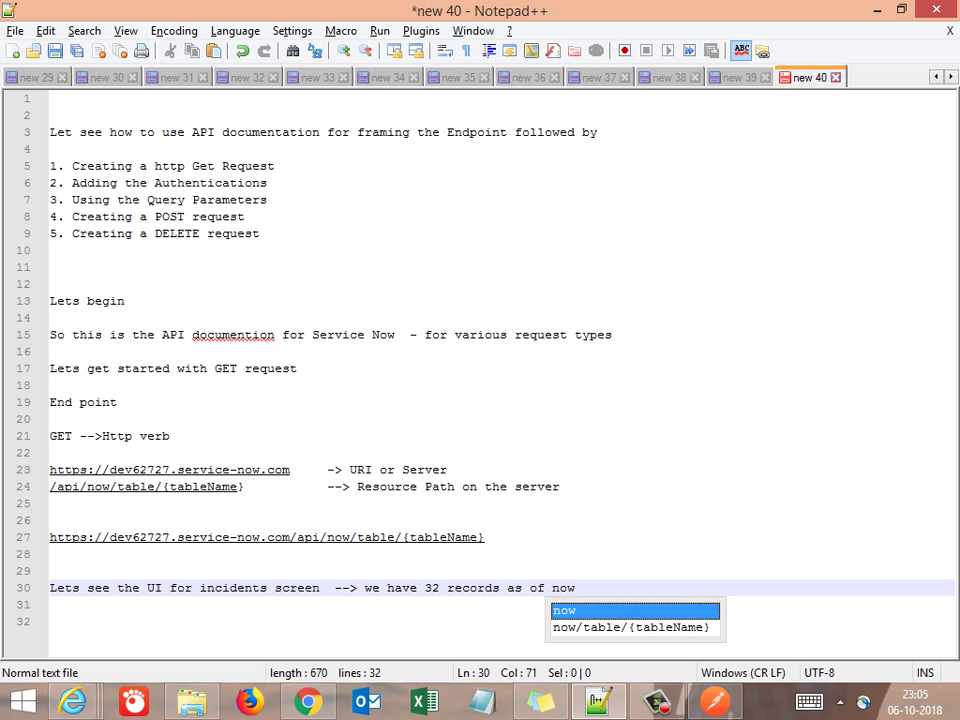
key("Return")
key("Return")
key("Return")
key("alt+Tab")
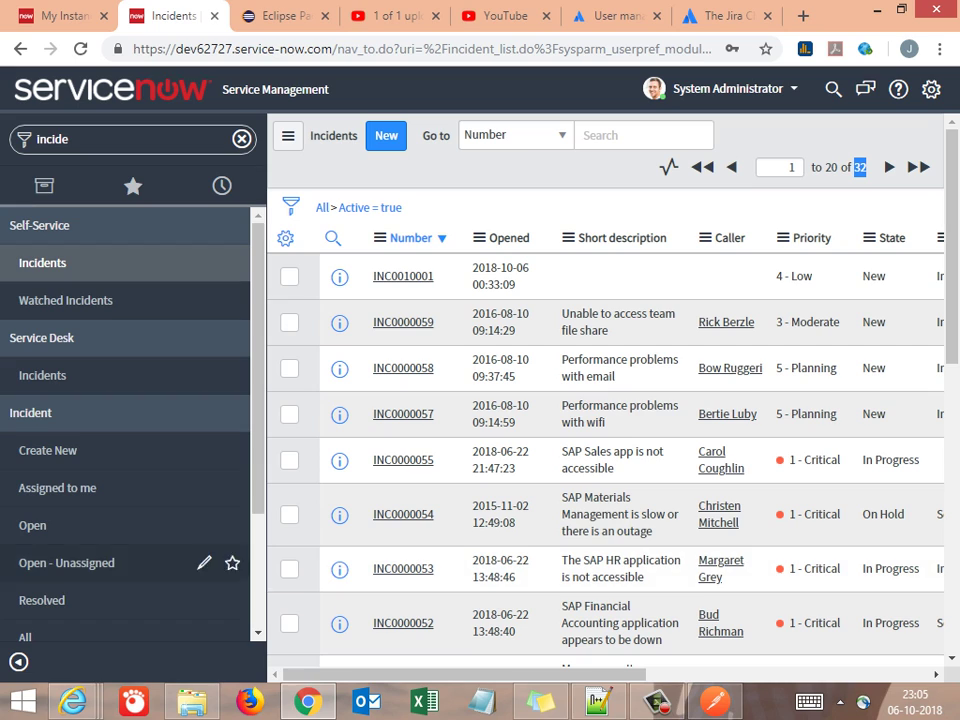
Erase the 'incide' text from the ServiceNow Filter navigator box
left_click(68, 139)
key("ctrl+a")
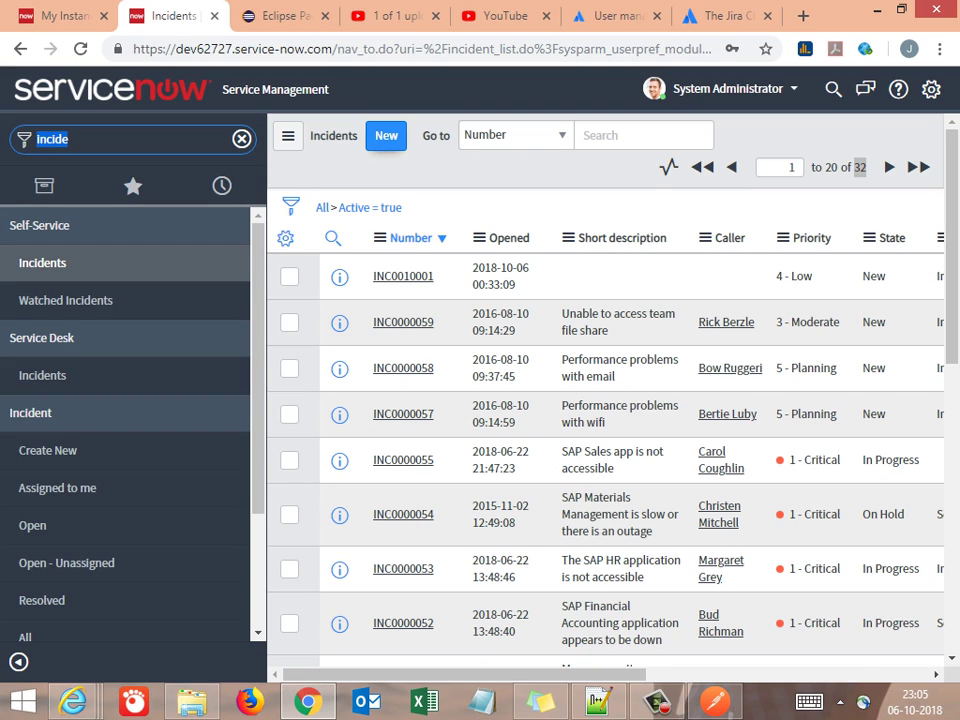
left_click(395, 48)
key("ctrl+a")
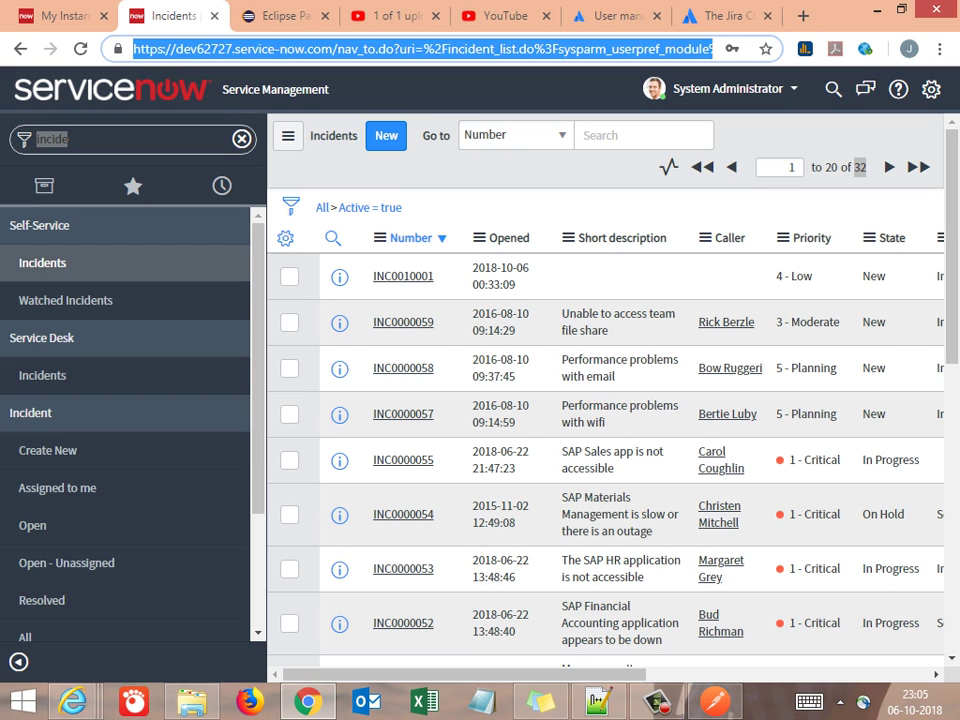
key("Escape")
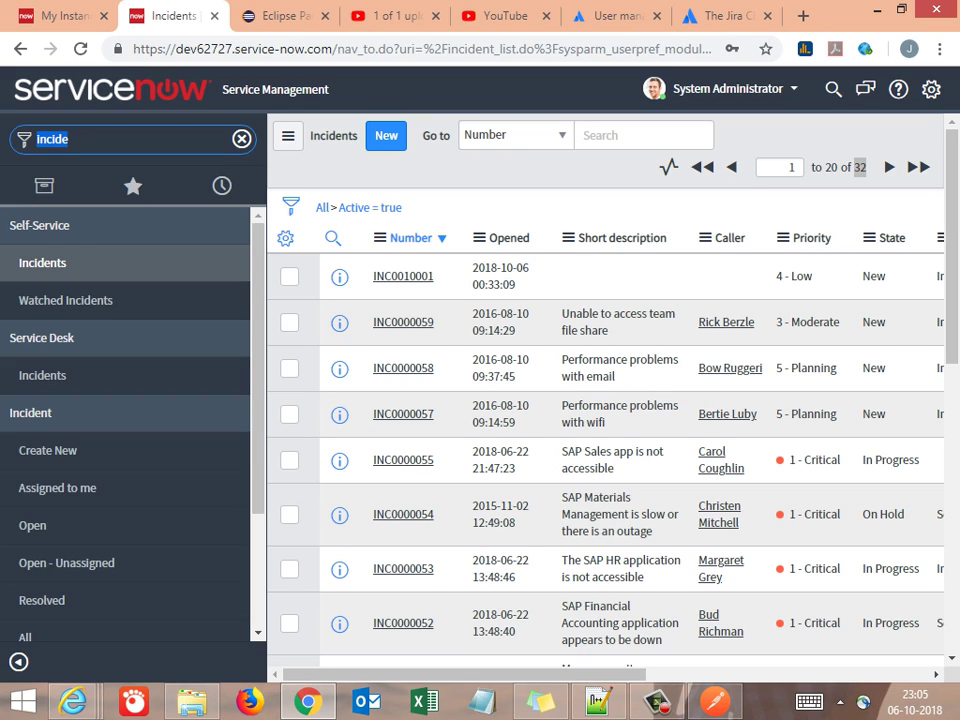
key("End")
key("BackSpace")
key("BackSpace")
key("BackSpace")
key("BackSpace")
key("BackSpace")
key("BackSpace")
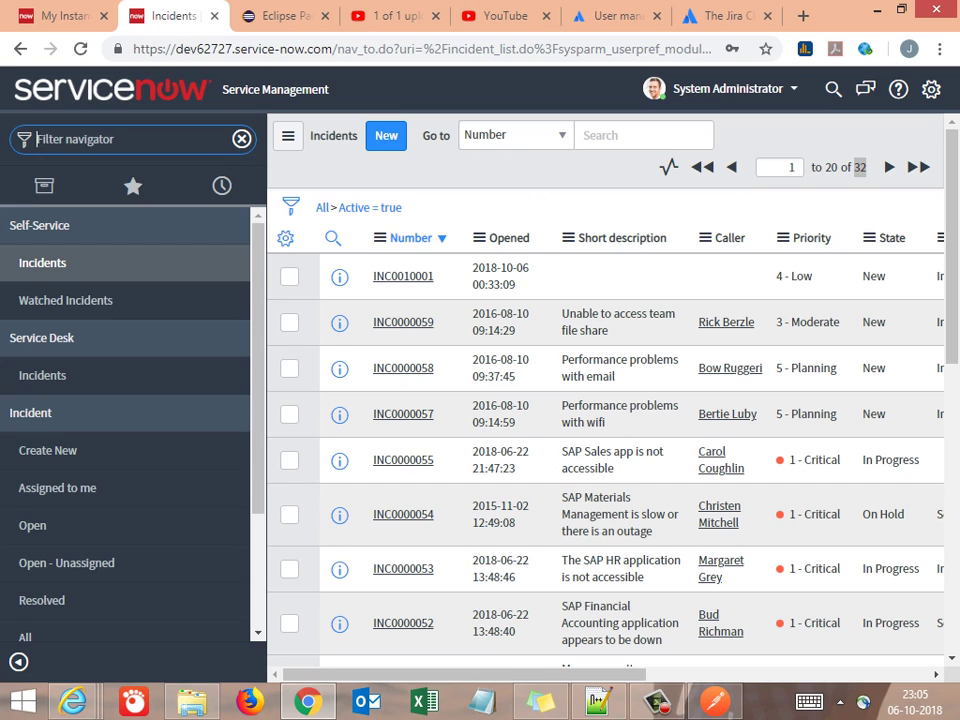
Search 'rest api' to reopen the REST API Explorer and scroll down to the Prepare request section
type("rest")
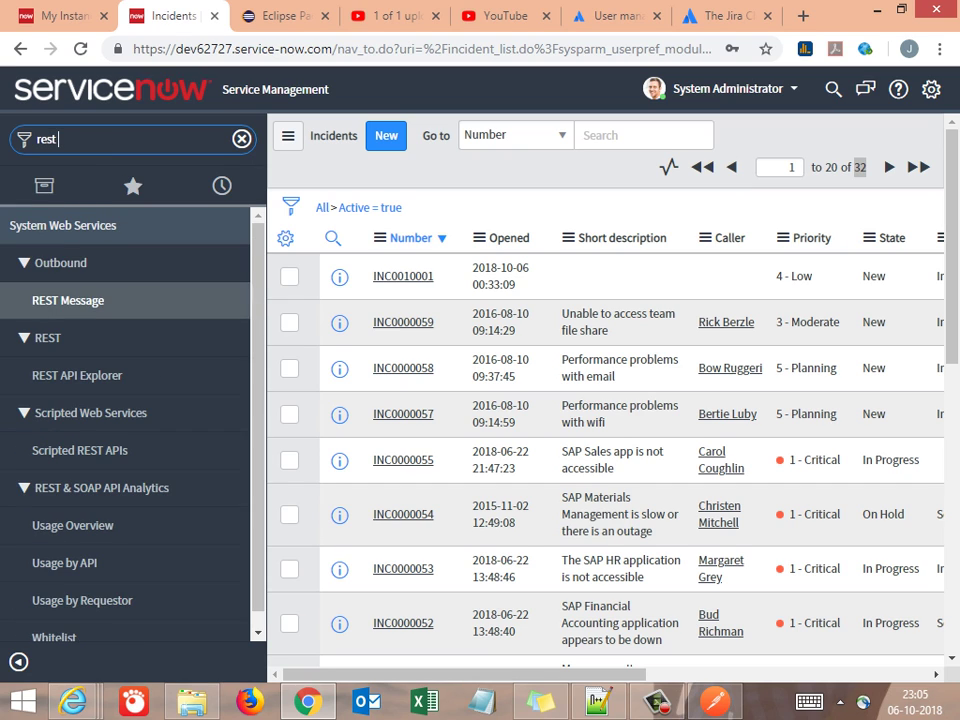
type(" api")
key("Return")
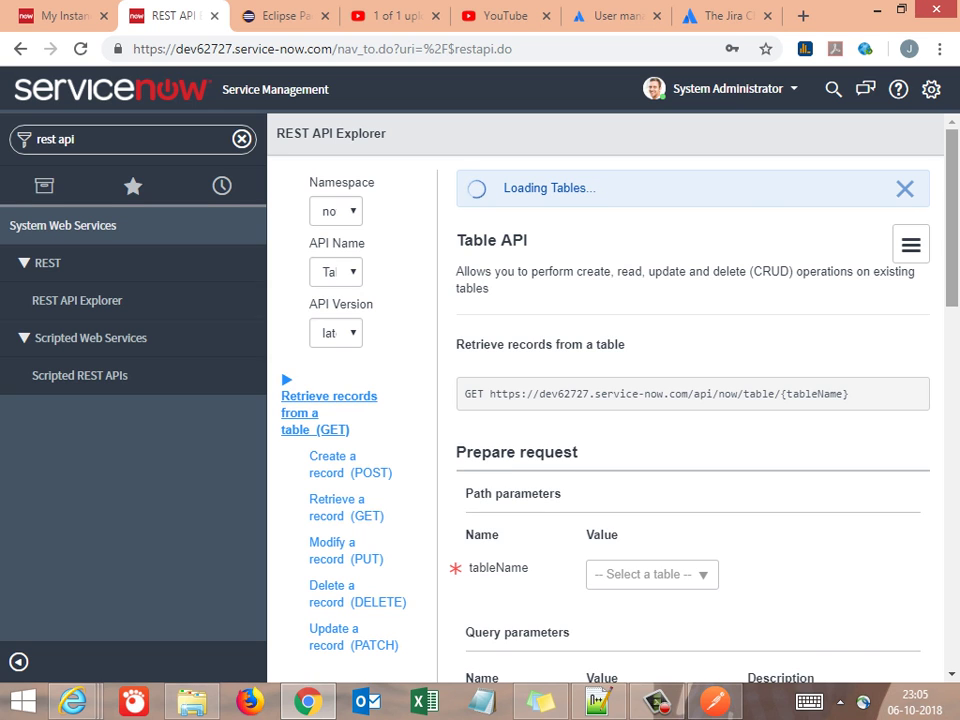
scroll(690, 420, "down", 5)
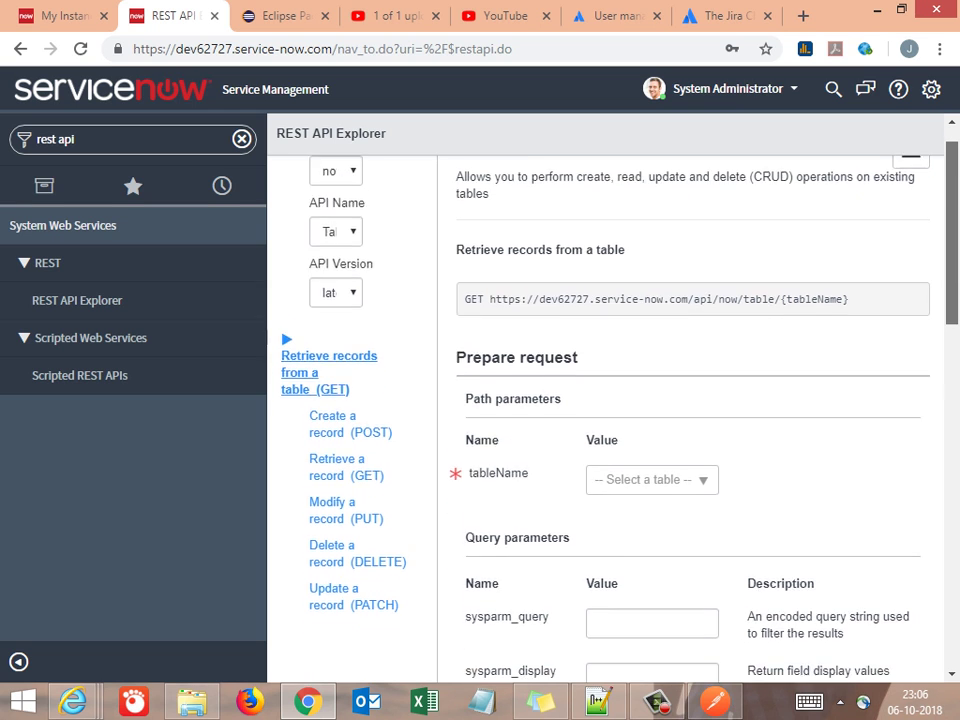
scroll(690, 420, "down", 1)
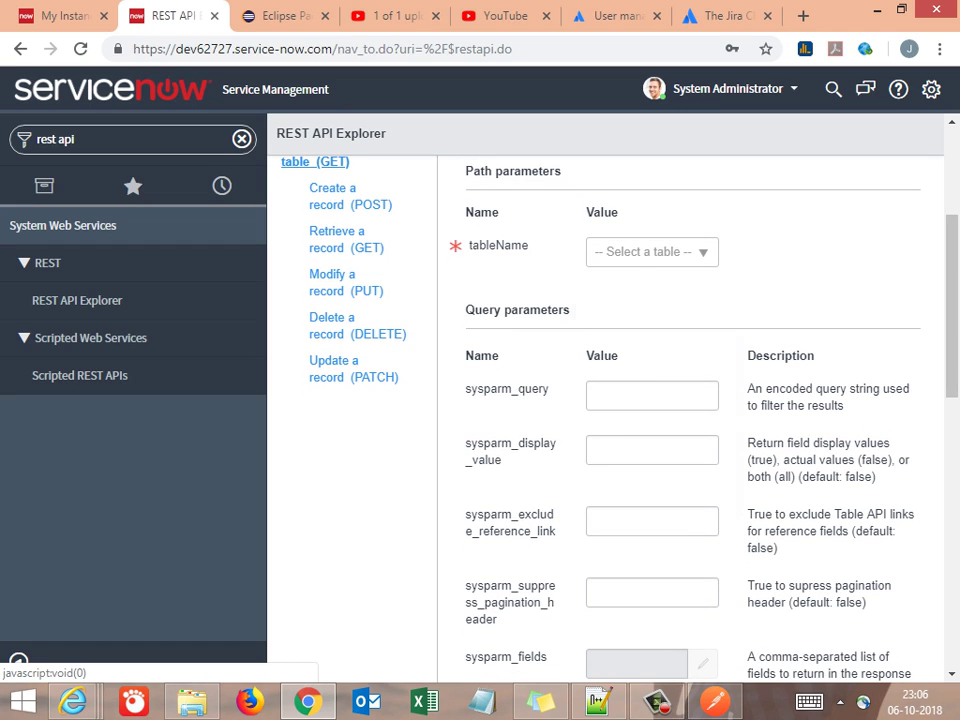
Choose Incident (incident) as the tableName by searching the table list
left_click(652, 252)
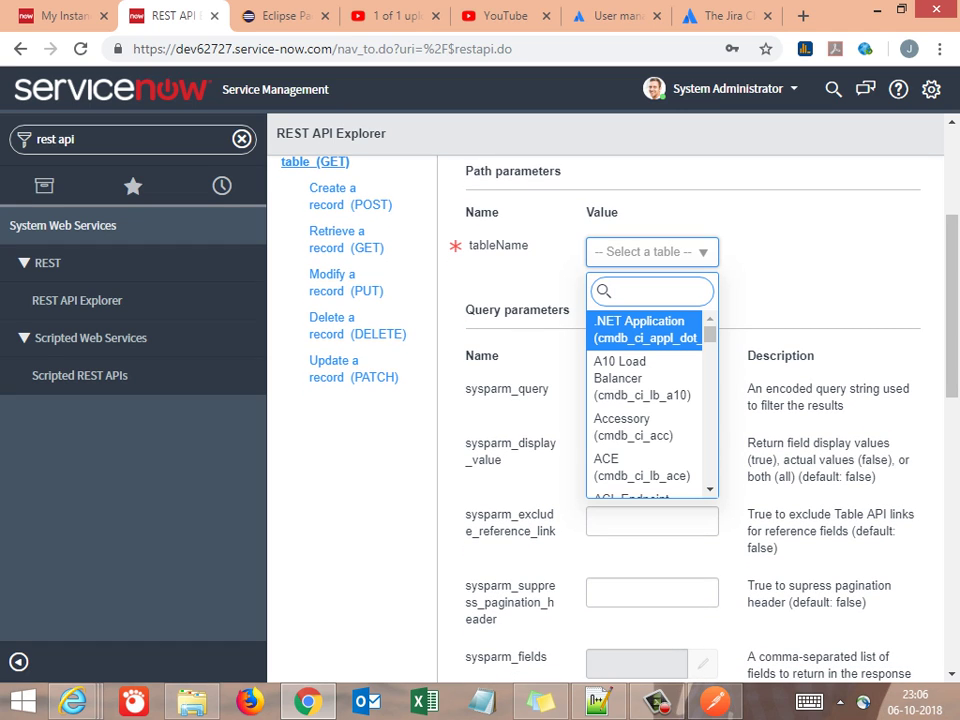
type("io")
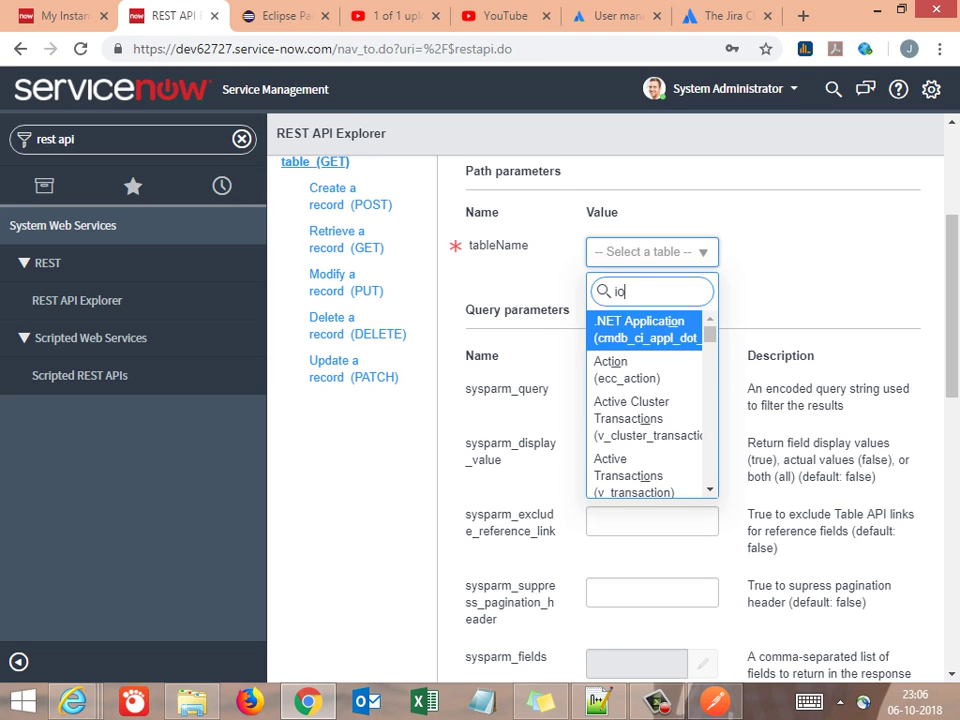
key("BackSpace")
type("ncidents")
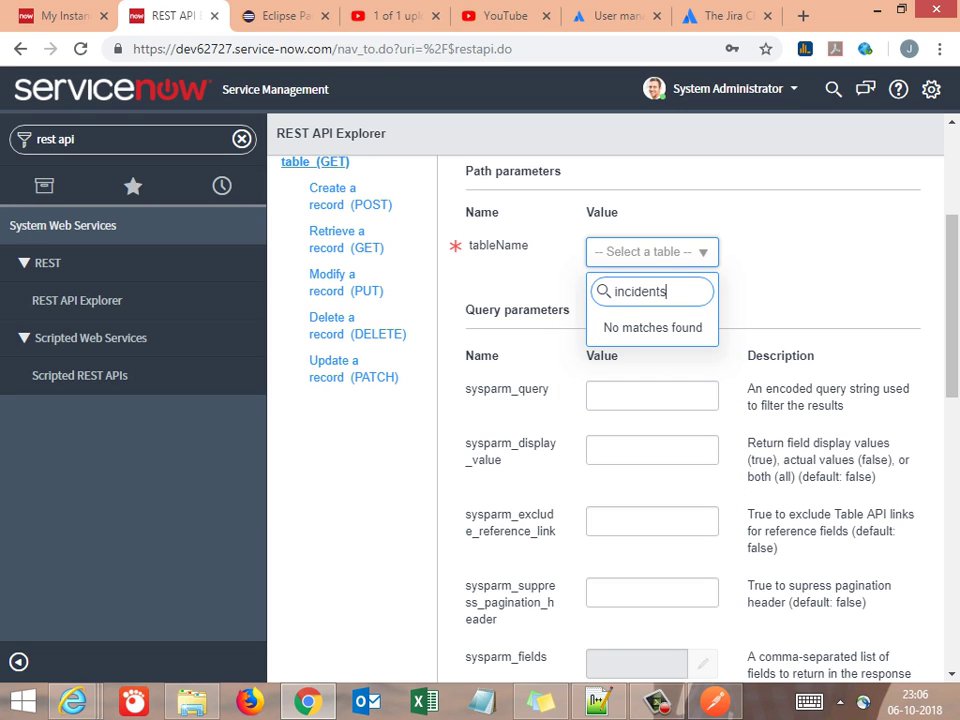
key("BackSpace")
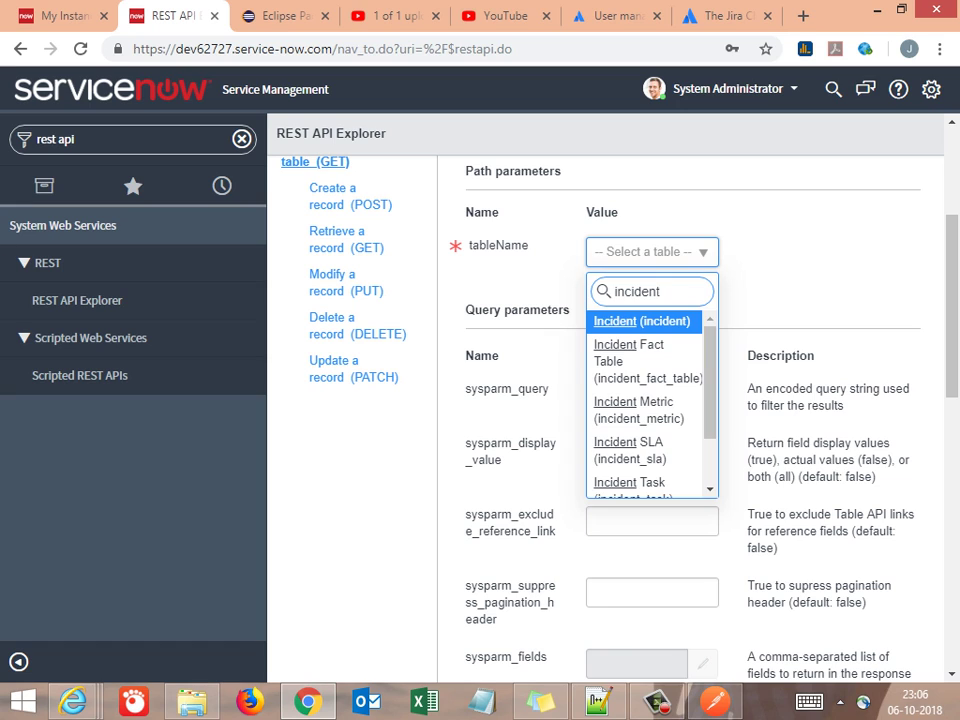
key("Return")
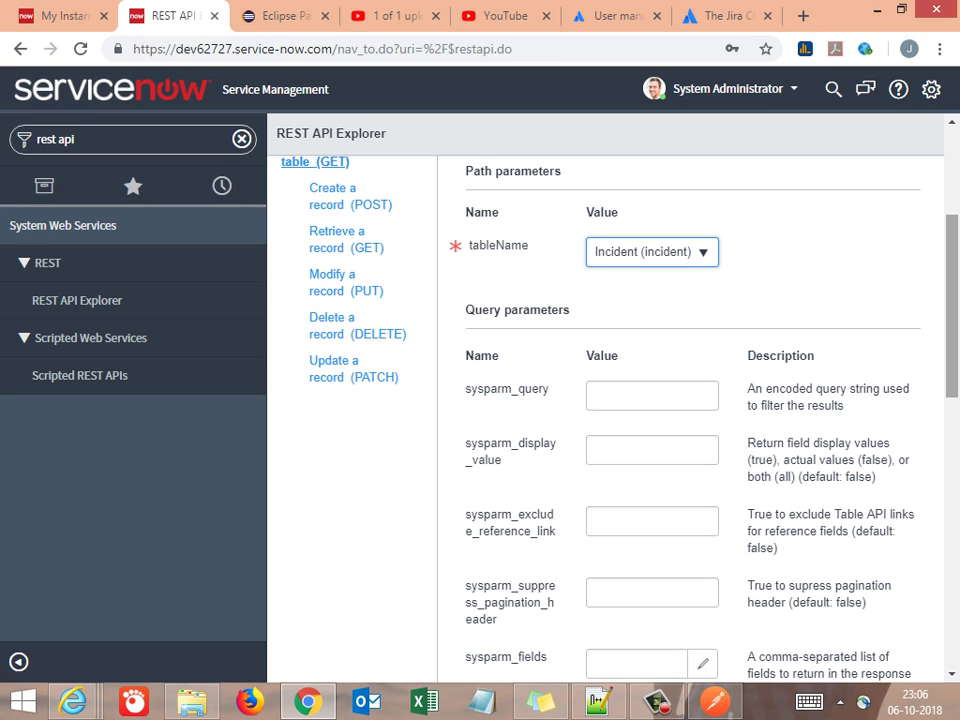
Scroll to the Query parameters section and highlight its heading
scroll(690, 400, "up", 2)
scroll(690, 420, "down", 3)
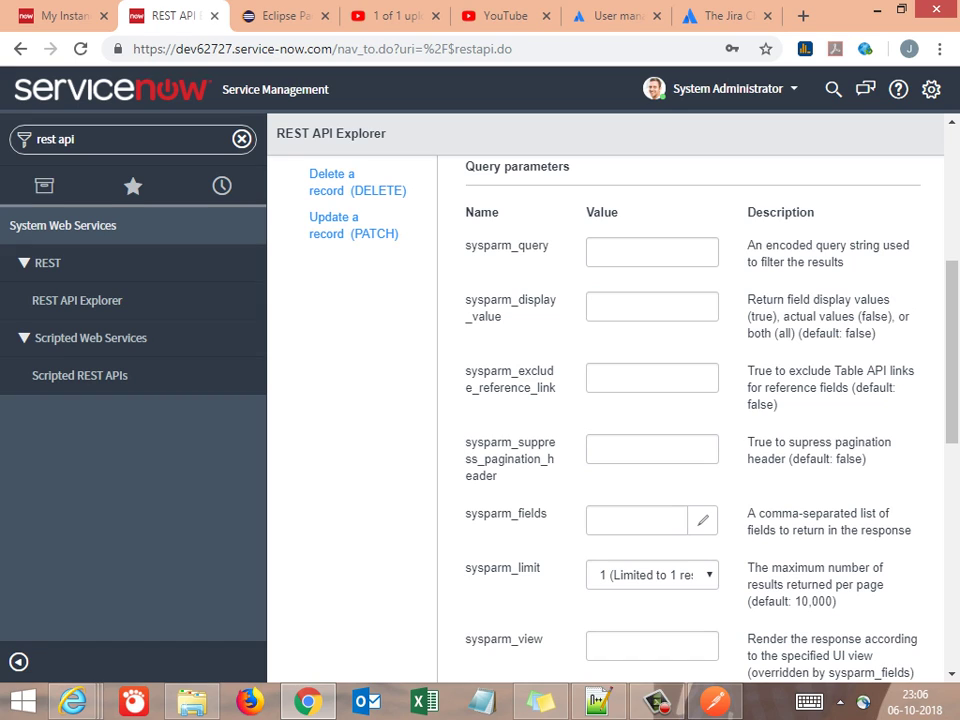
left_click_drag(572, 166, 463, 166)
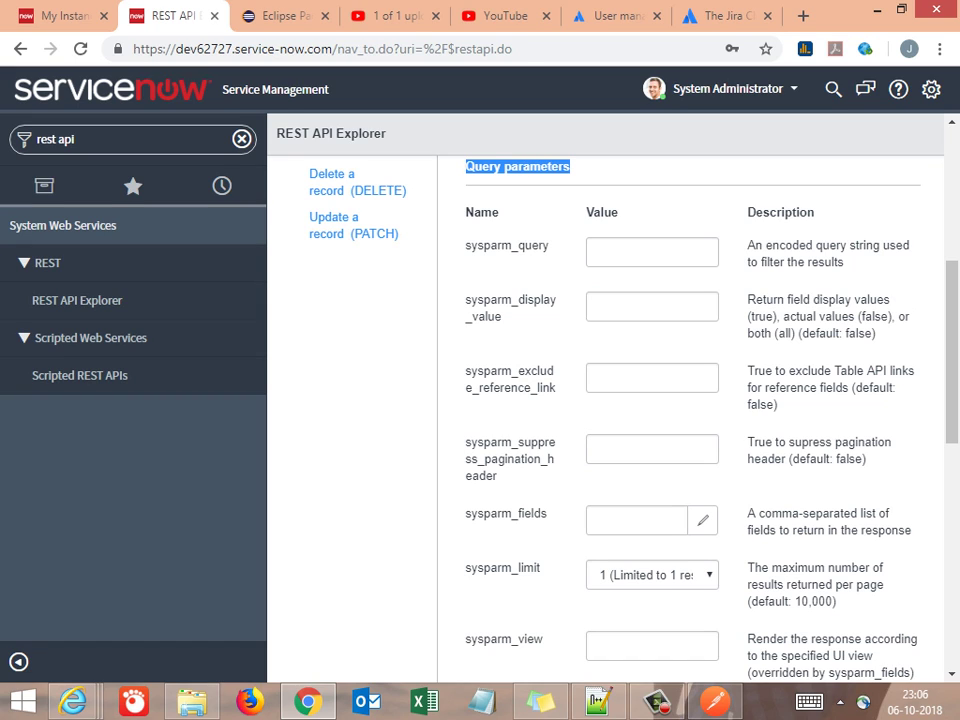
Add a 'Various Query parameters' heading, a question on their purpose, and the answer 'To filter out the output obtained by the query'
key("alt+Tab")
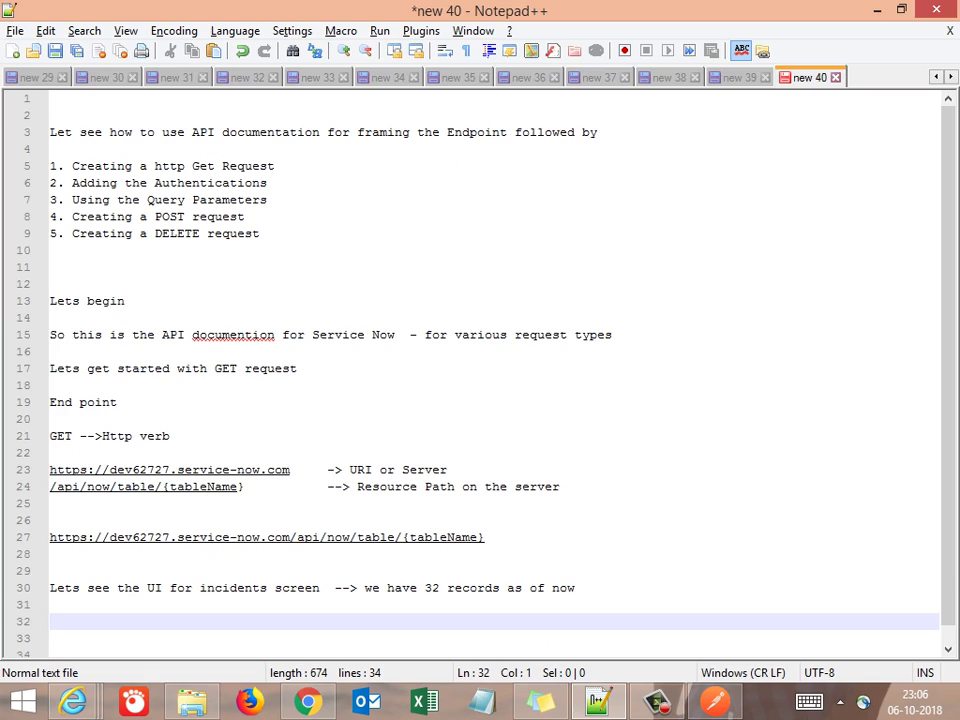
key("Return")
key("Return")
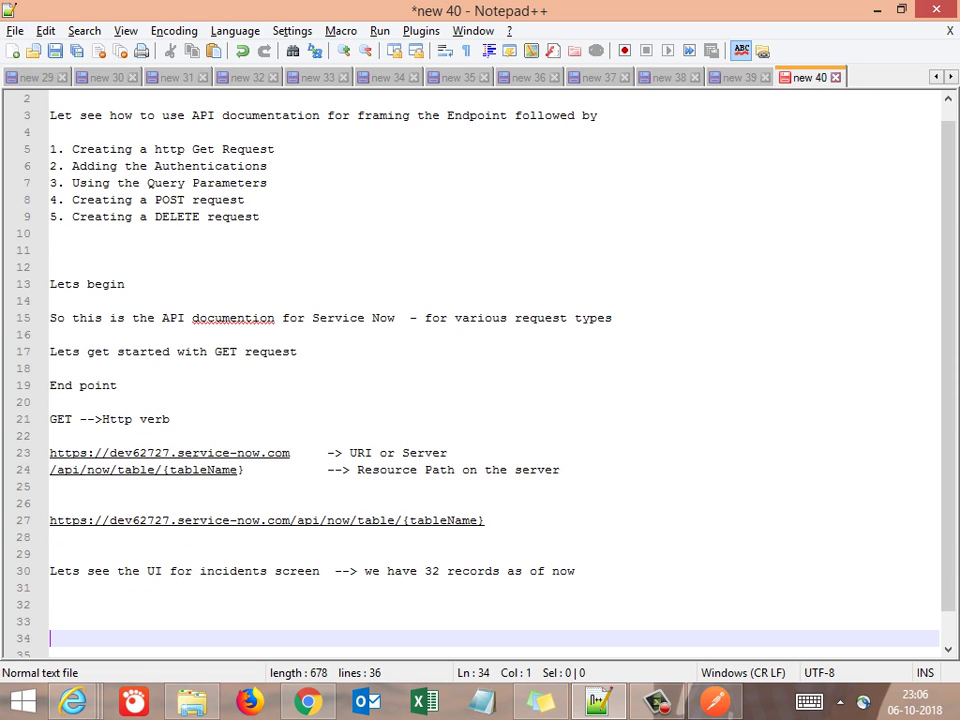
type("Various Query parameters")
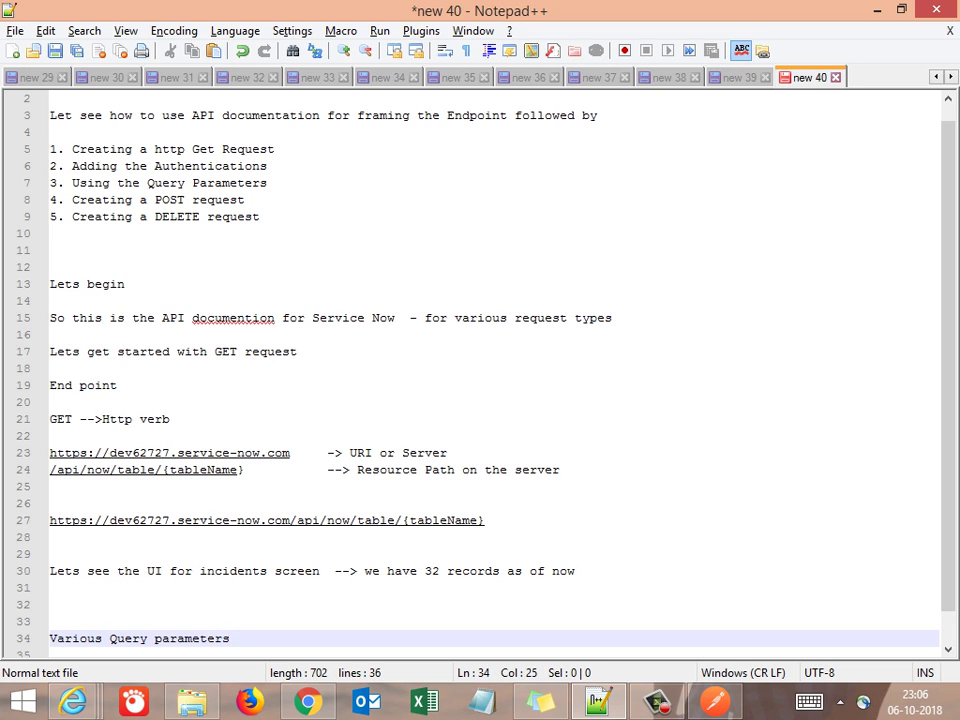
key("Return")
key("Return")
key("Return")
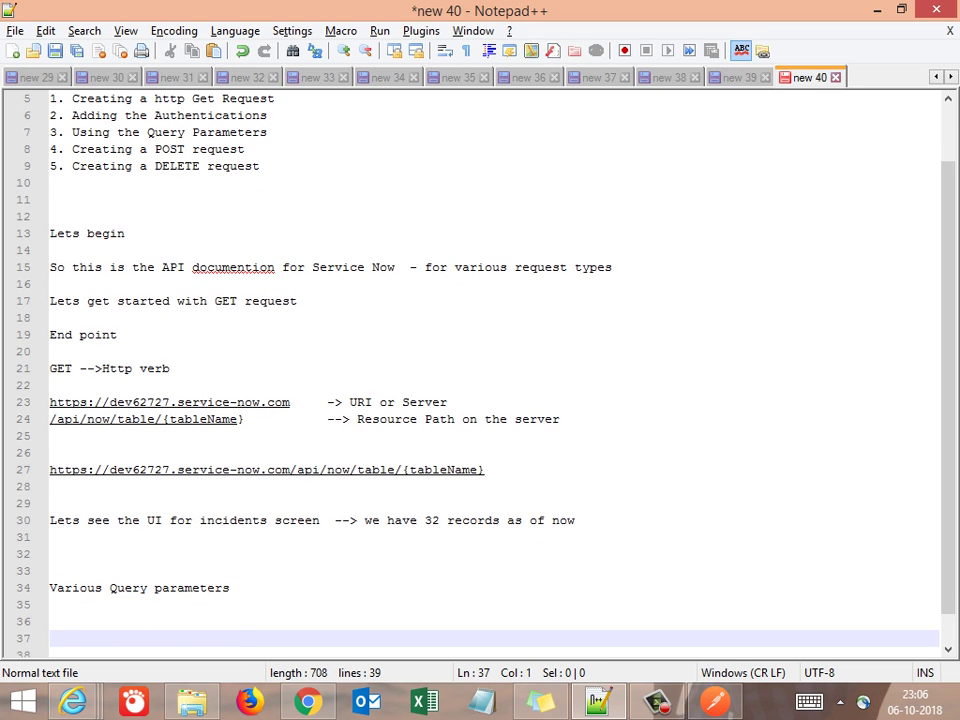
type("so w")
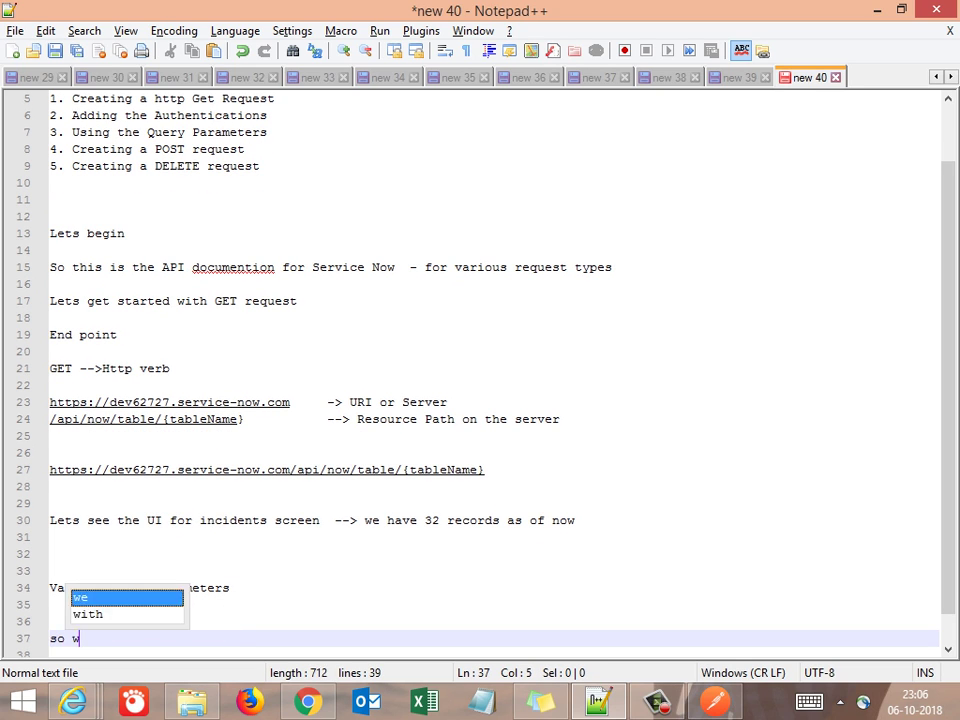
type("hat there")
key("BackSpace")
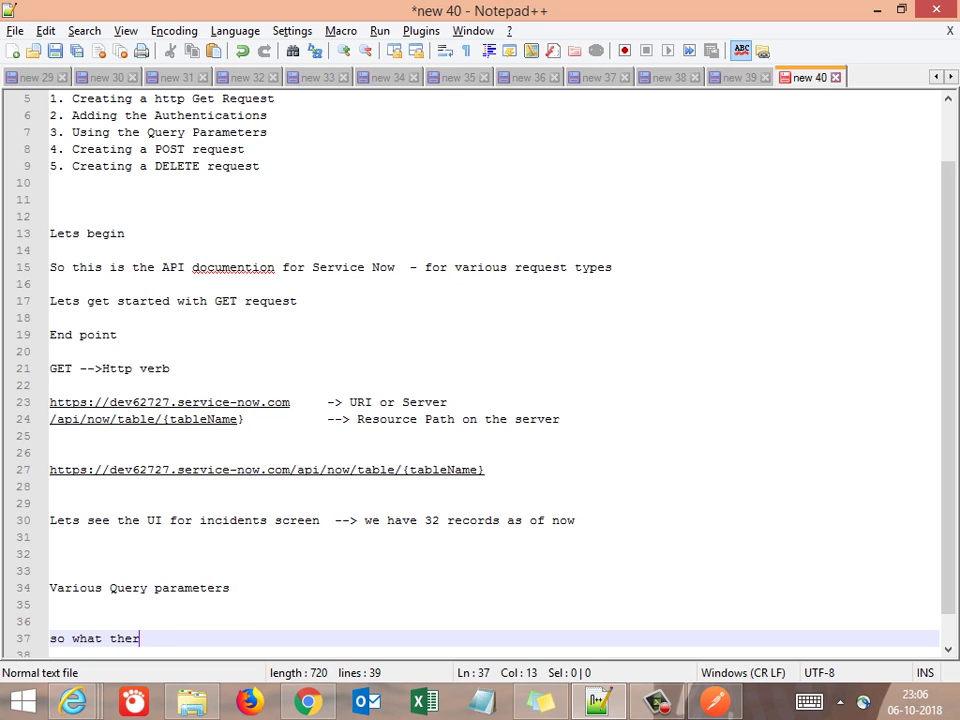
key("BackSpace")
key("BackSpace")
key("BackSpace")
key("BackSpace")
type("s ")
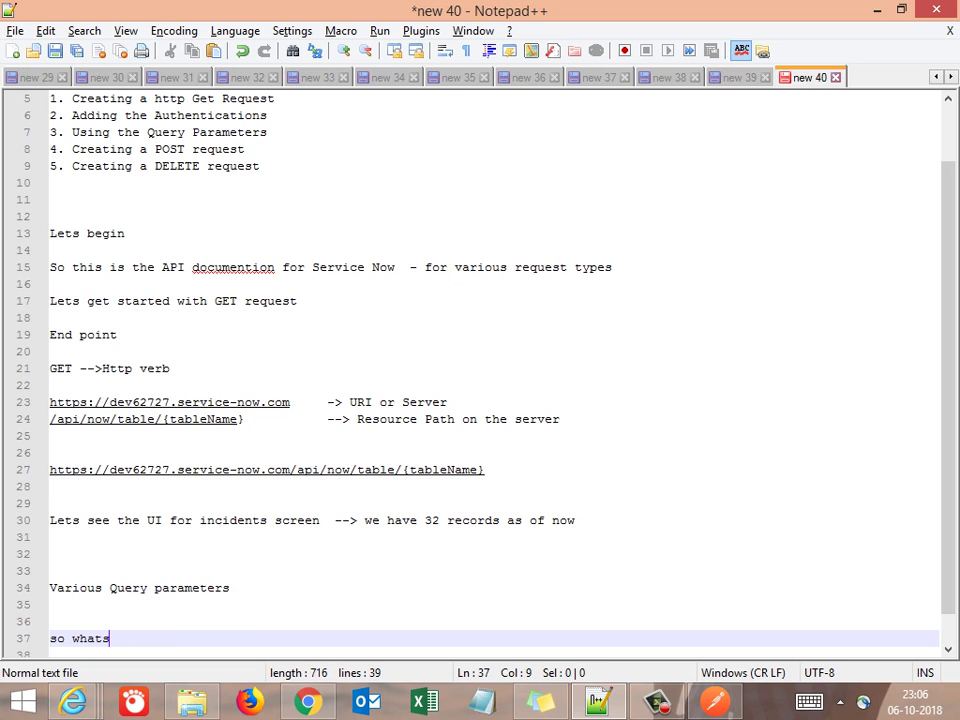
type("the purp")
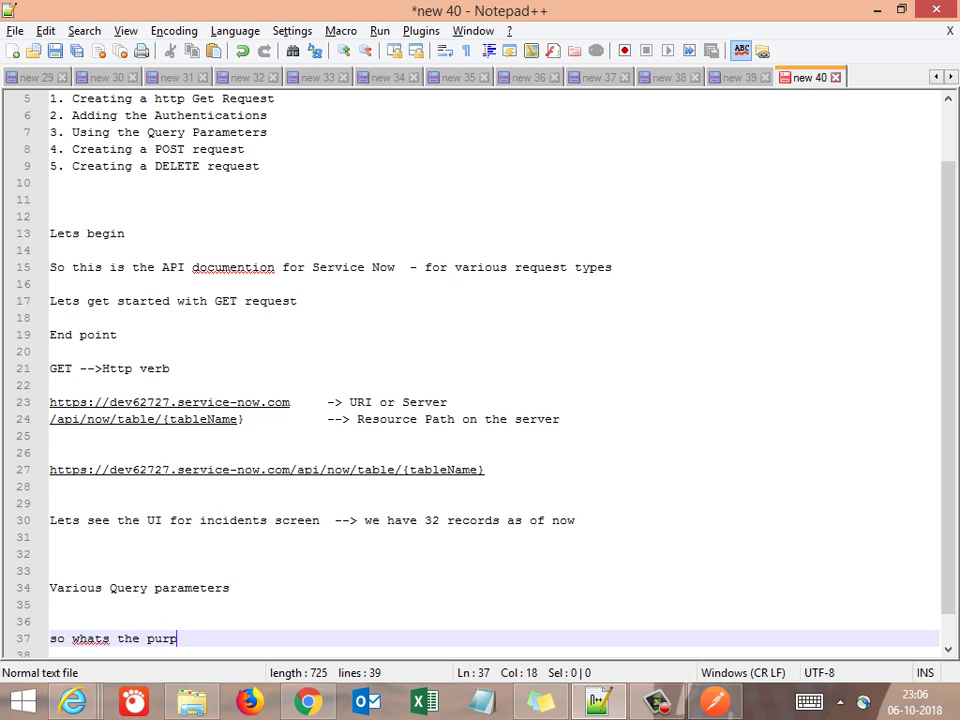
type("ose of these")
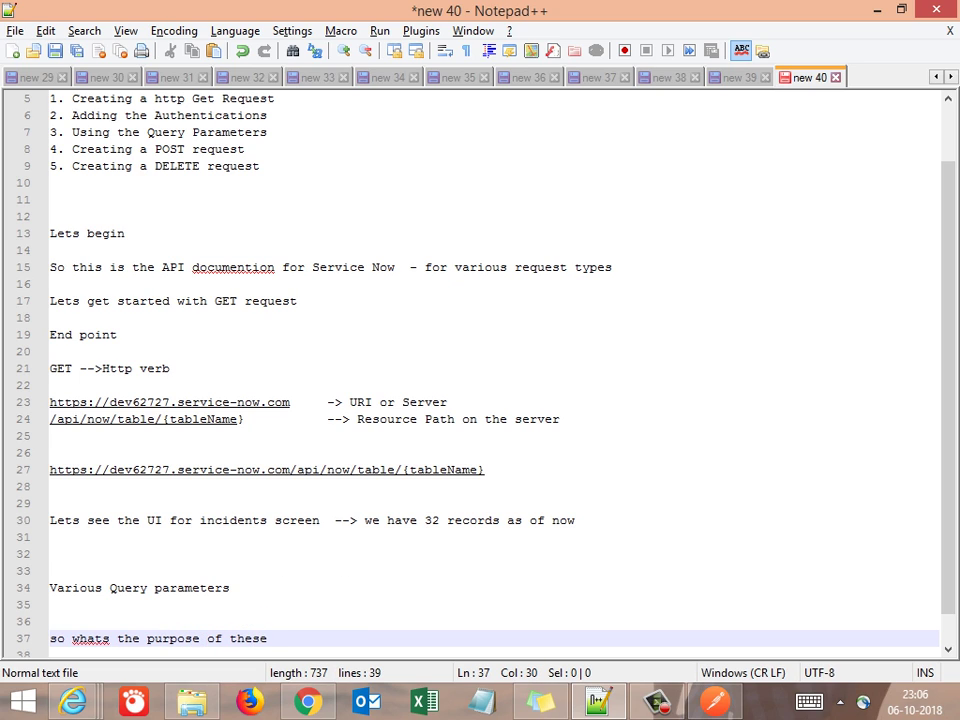
type("?")
key("Return")
key("Return")
type("To f")
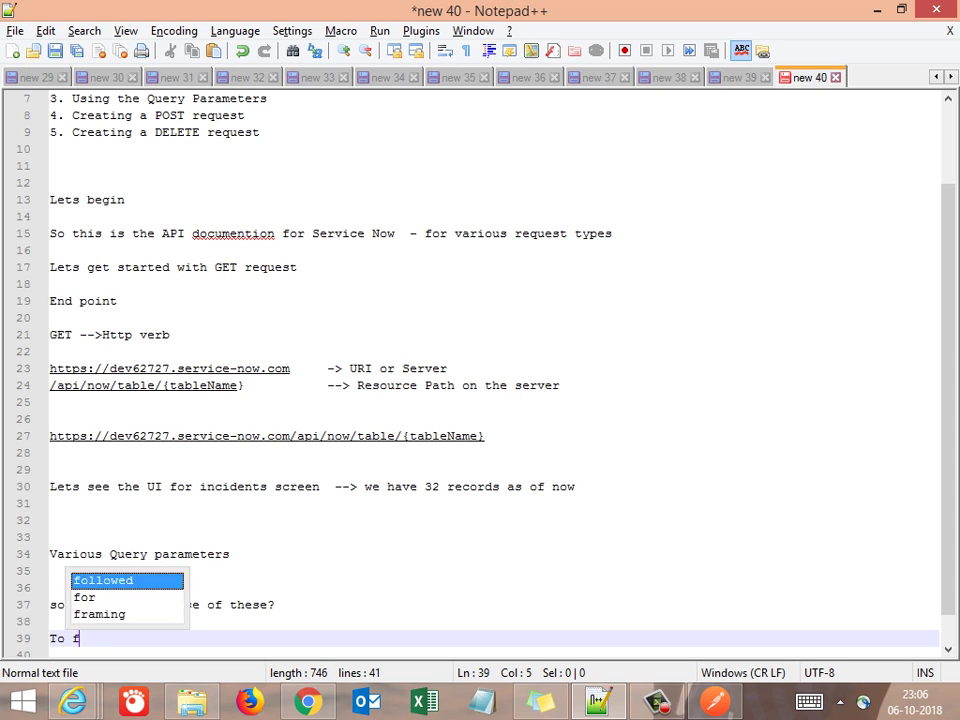
type("ilter ou")
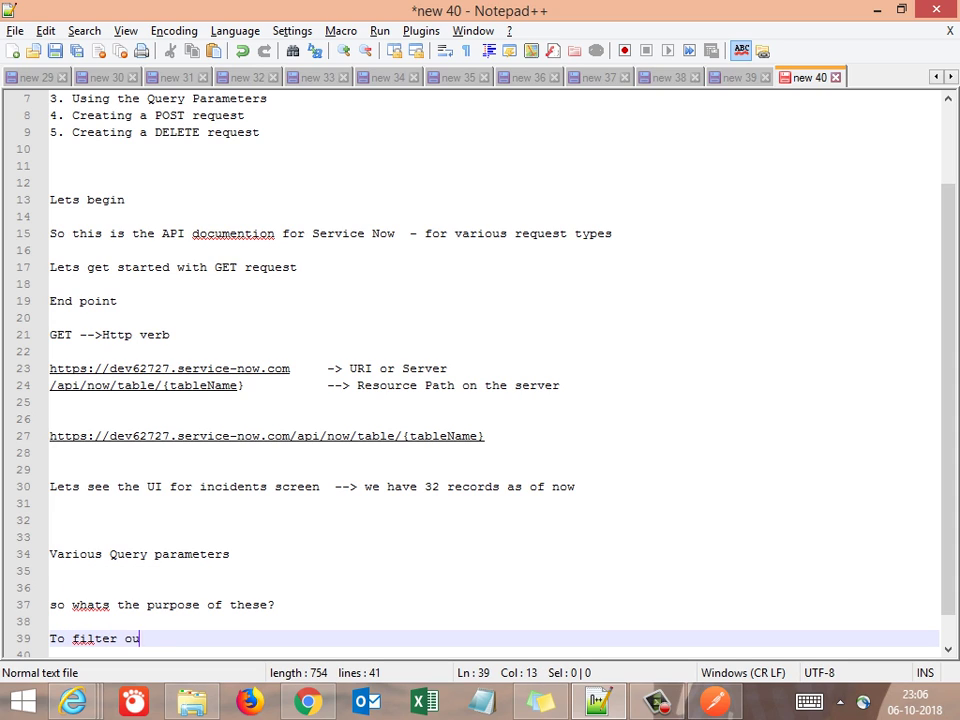
type("t the ou")
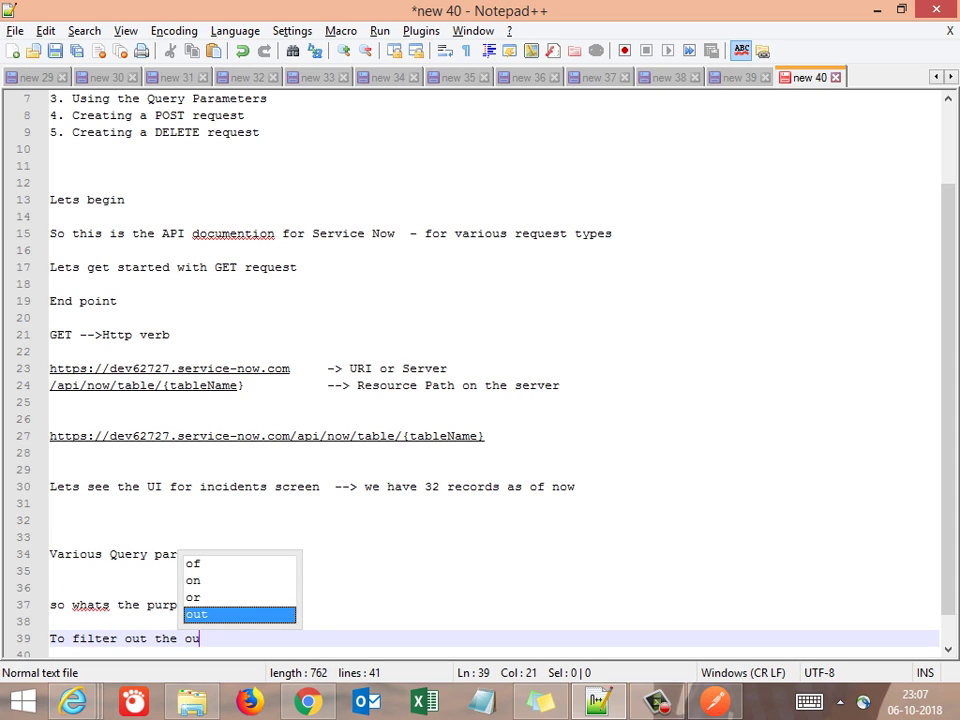
type("tput ob")
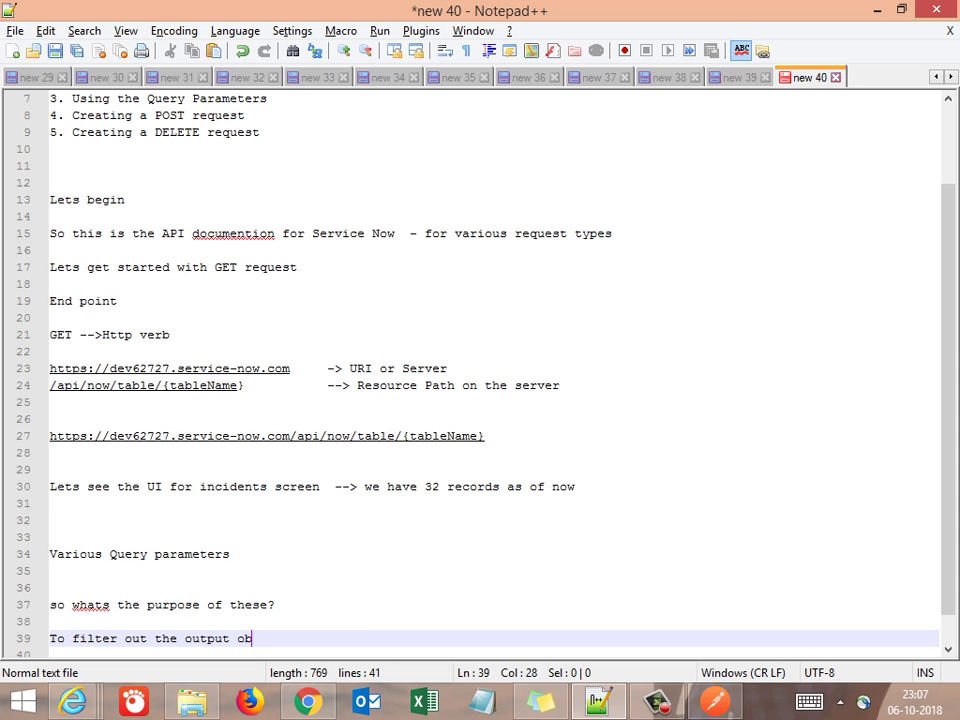
type("tained by the query")
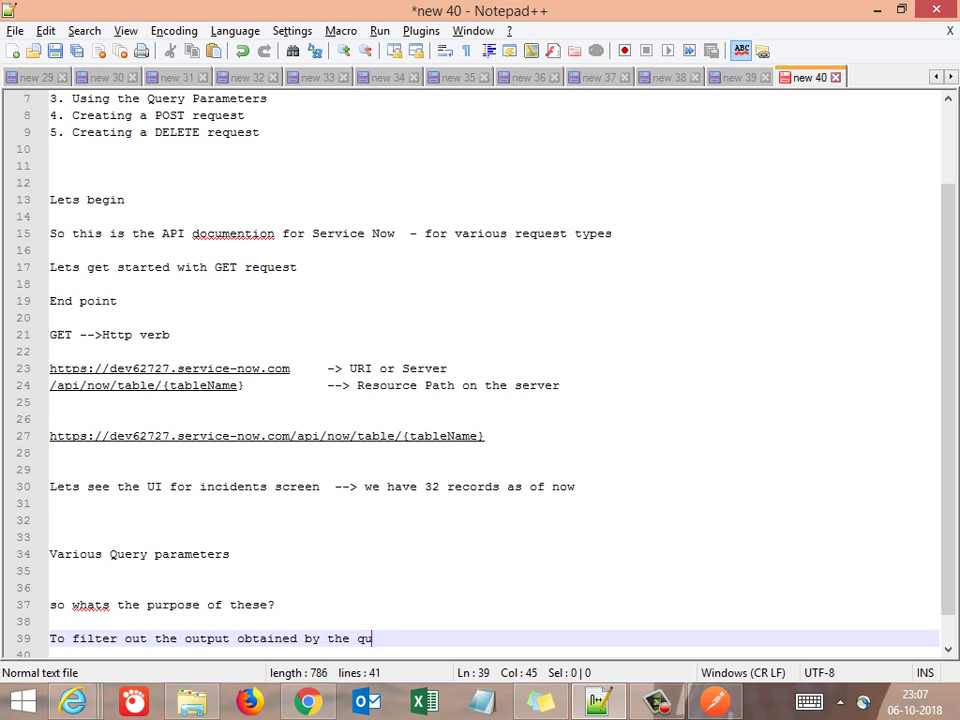
key("Return")
key("Return")
key("Return")
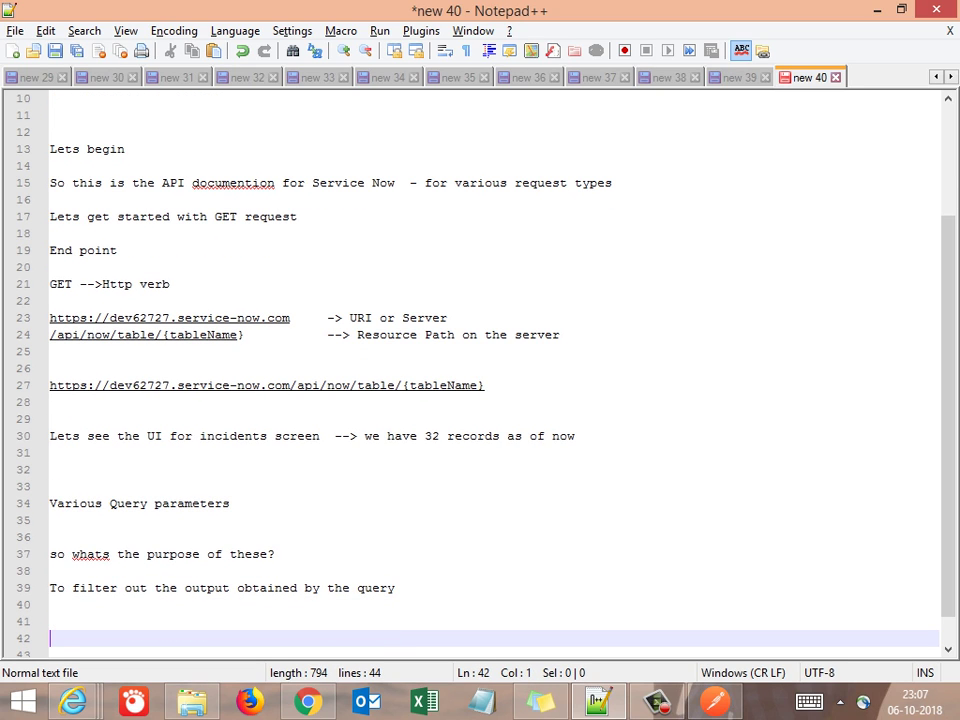
Write 'say like' and the example 'select * from incidents -> retrieves all records'
type("say like")
key("Return")
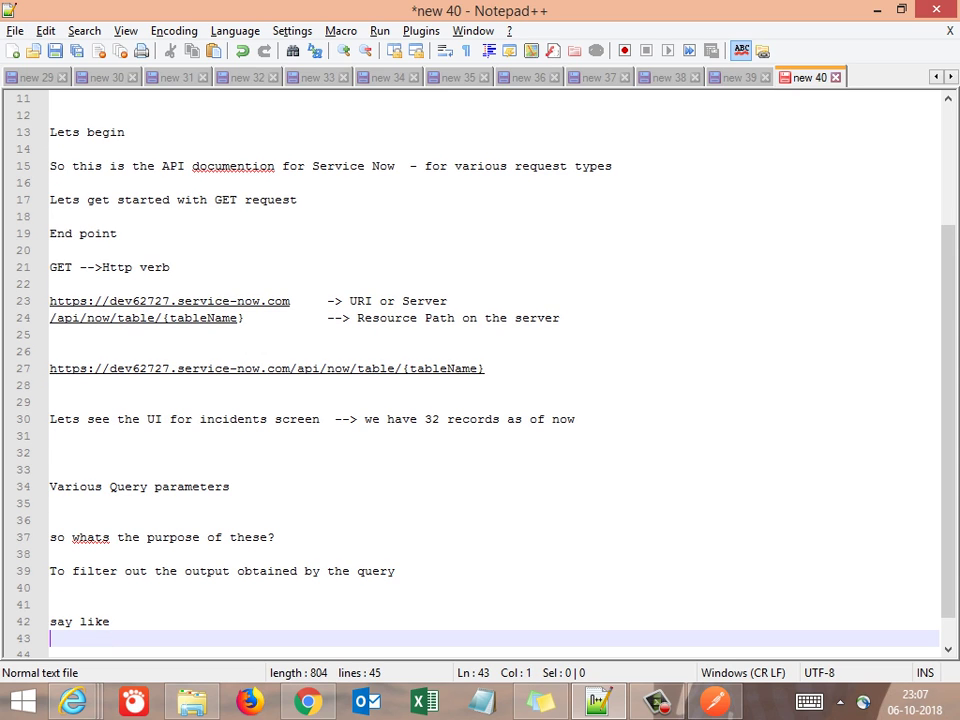
key("Return")
key("Return")
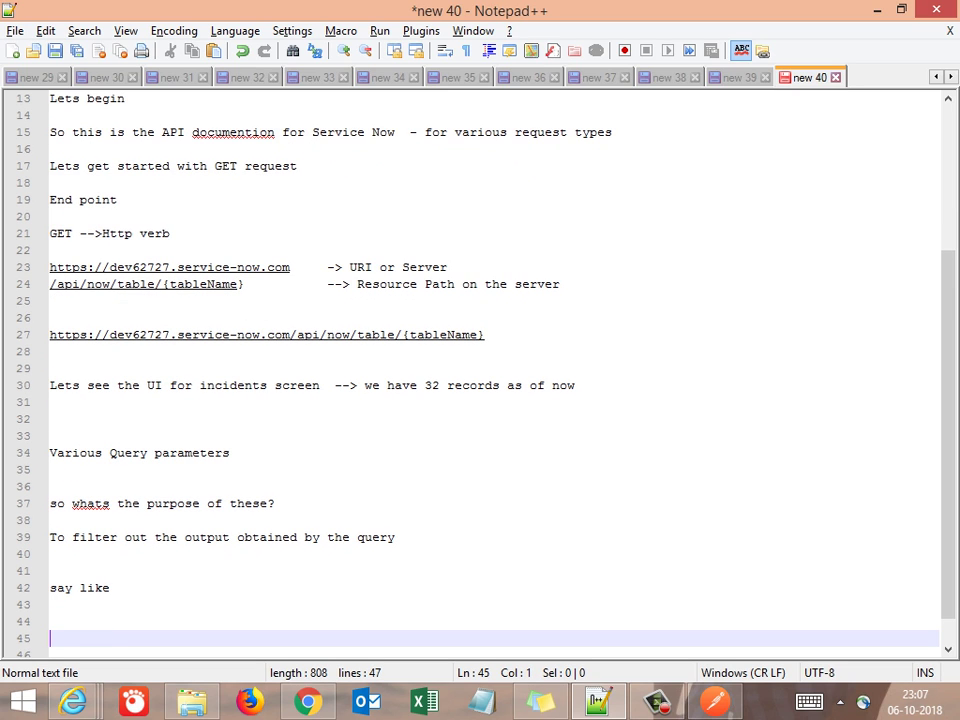
key("Return")
key("Up")
key("Up")
type("se")
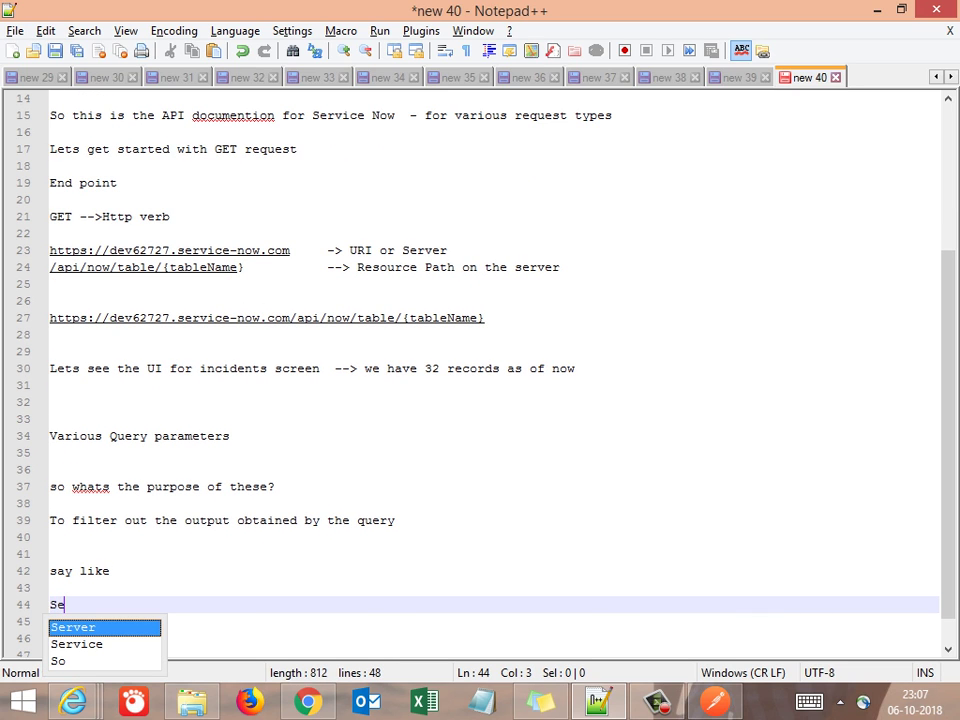
type("lect *")
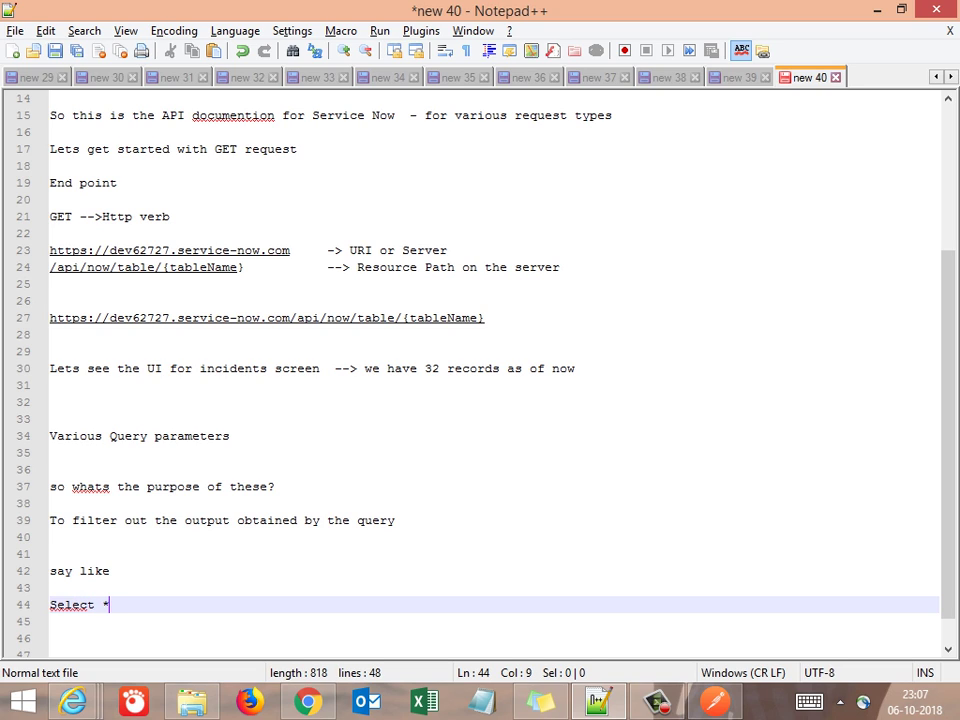
type(" from ")
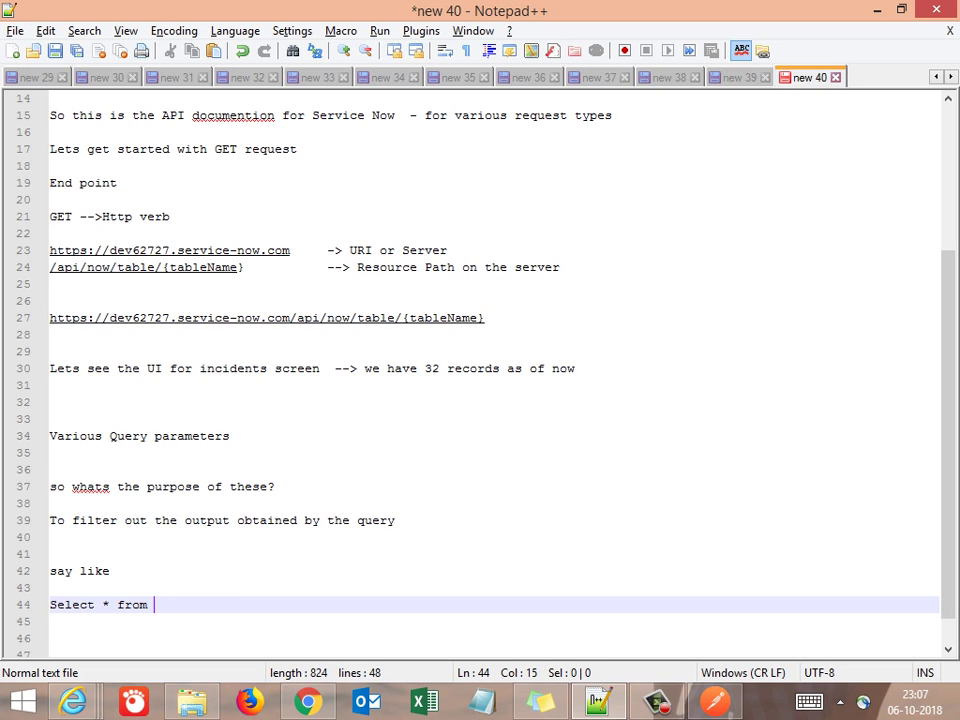
type("inciden")
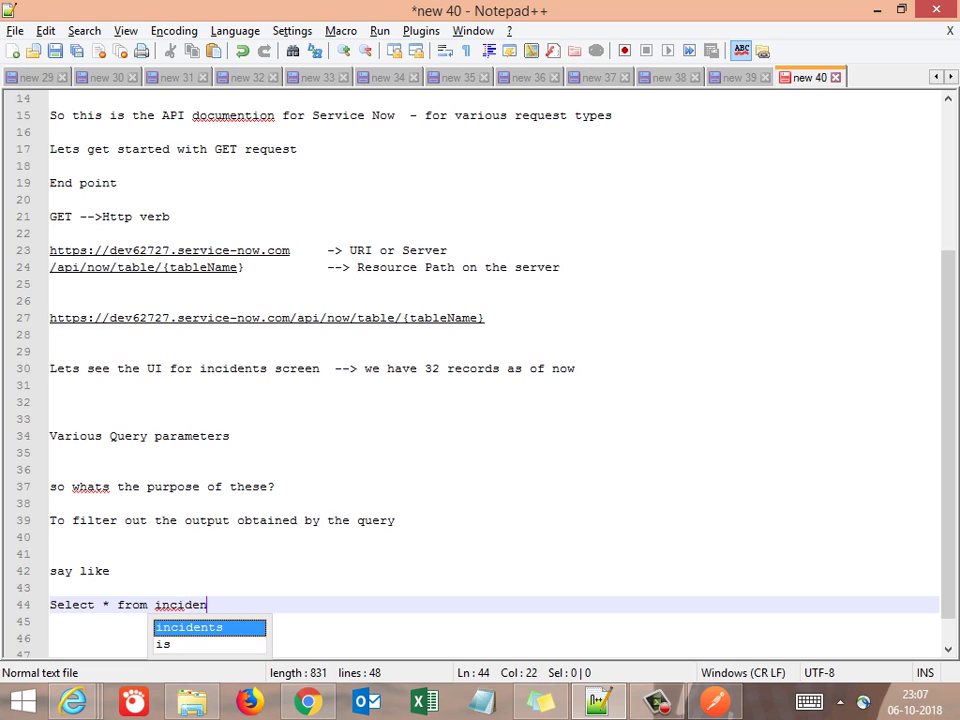
type("ts")
key("Escape")
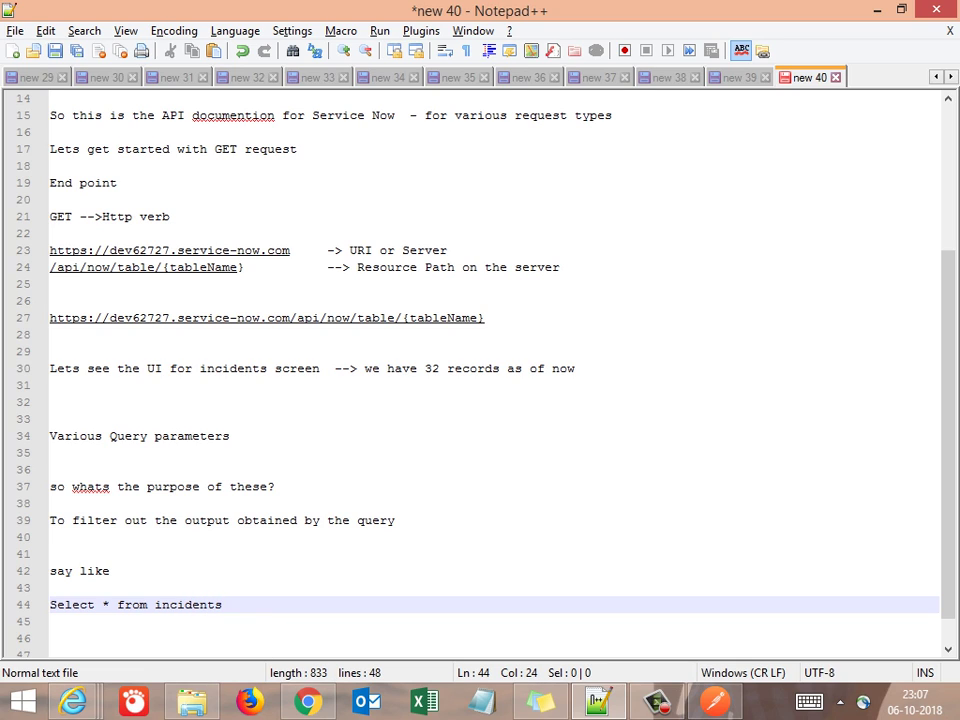
type("-> re")
type("tir=")
key("BackSpace")
key("BackSpace")
key("BackSpace")
type("rieve")
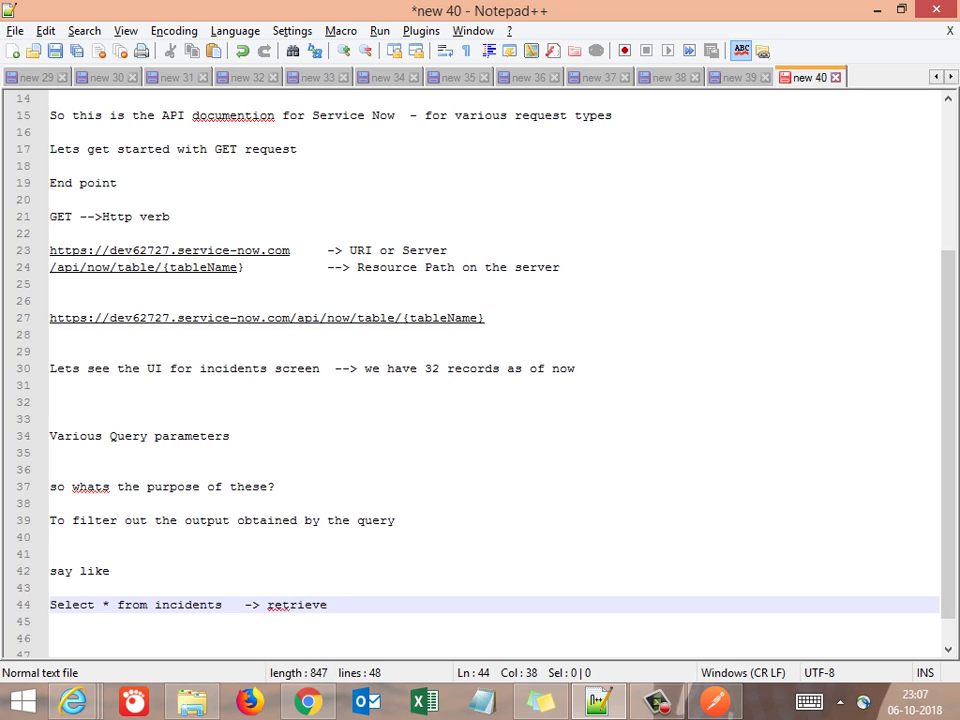
type("s all records")
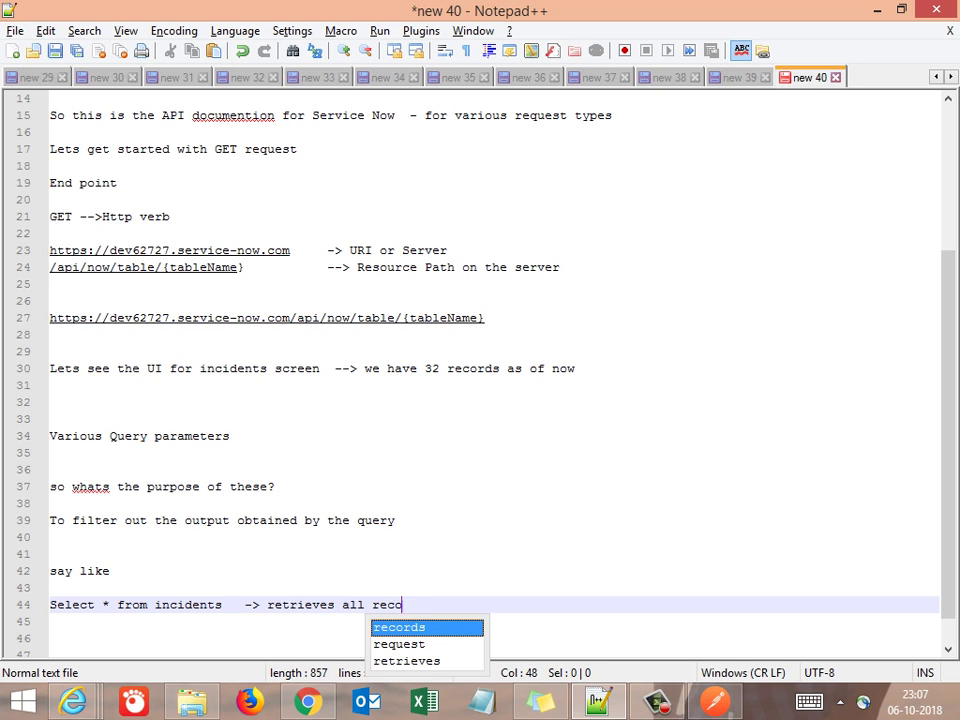
key("Return")
key("Return")
key("Return")
key("Return")
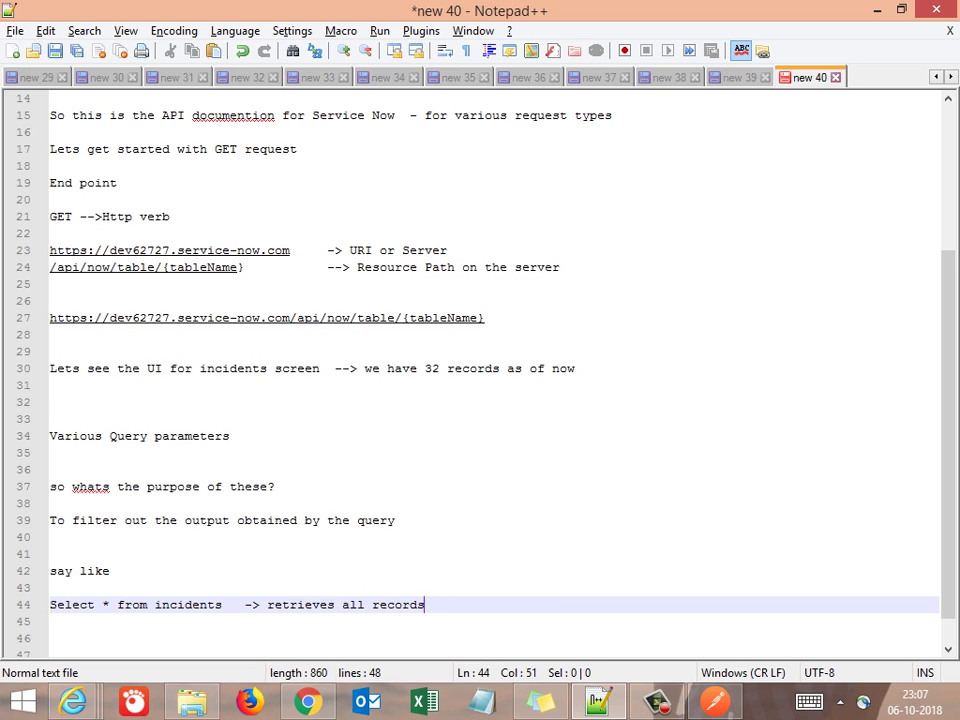
Add the filtered example 'select * from incidents' with 'where number=2'
type("sele")
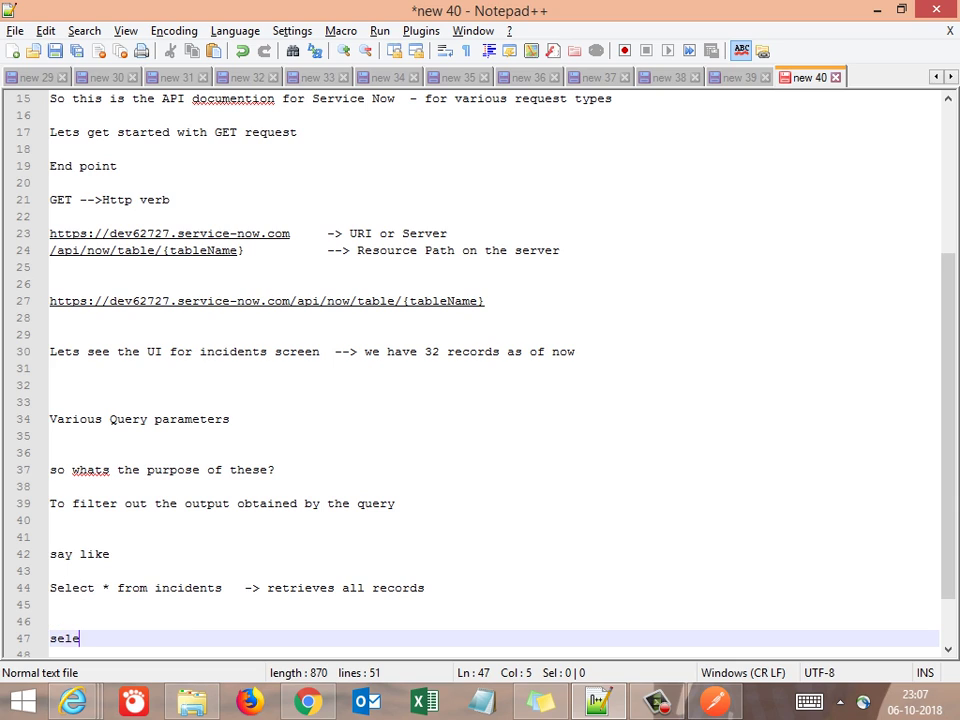
type("ct * from ")
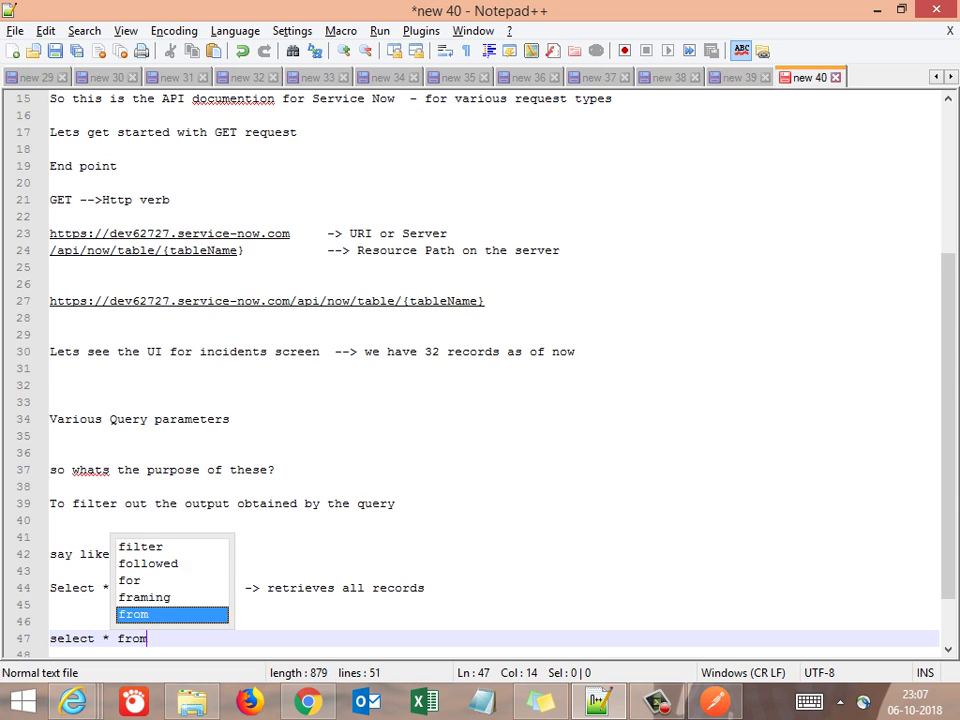
type("inci")
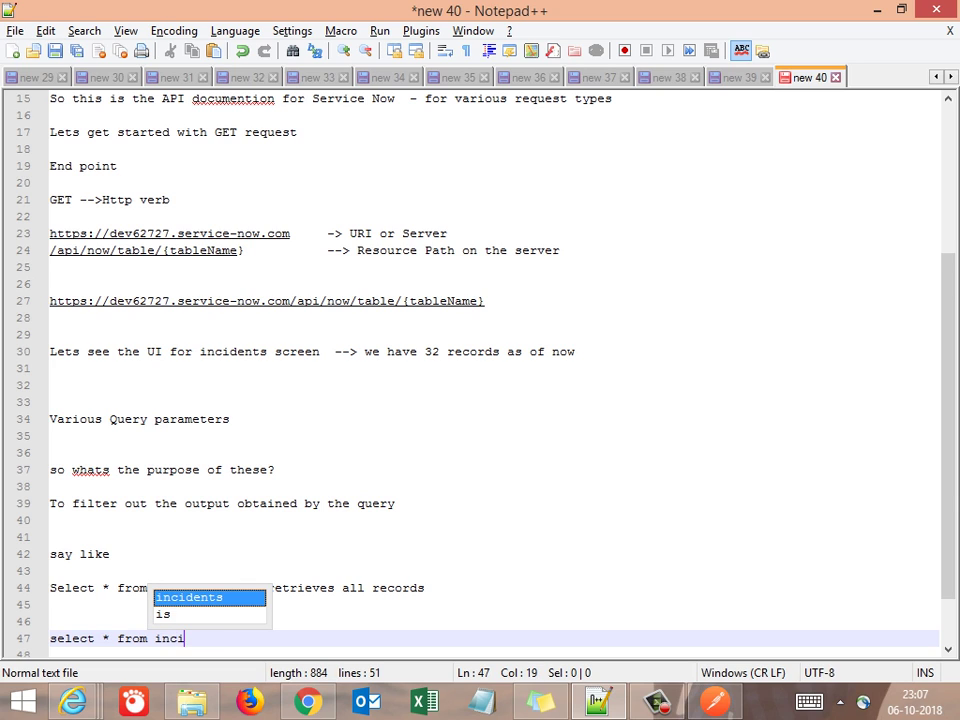
type("dents")
key("Return")
key("Return")
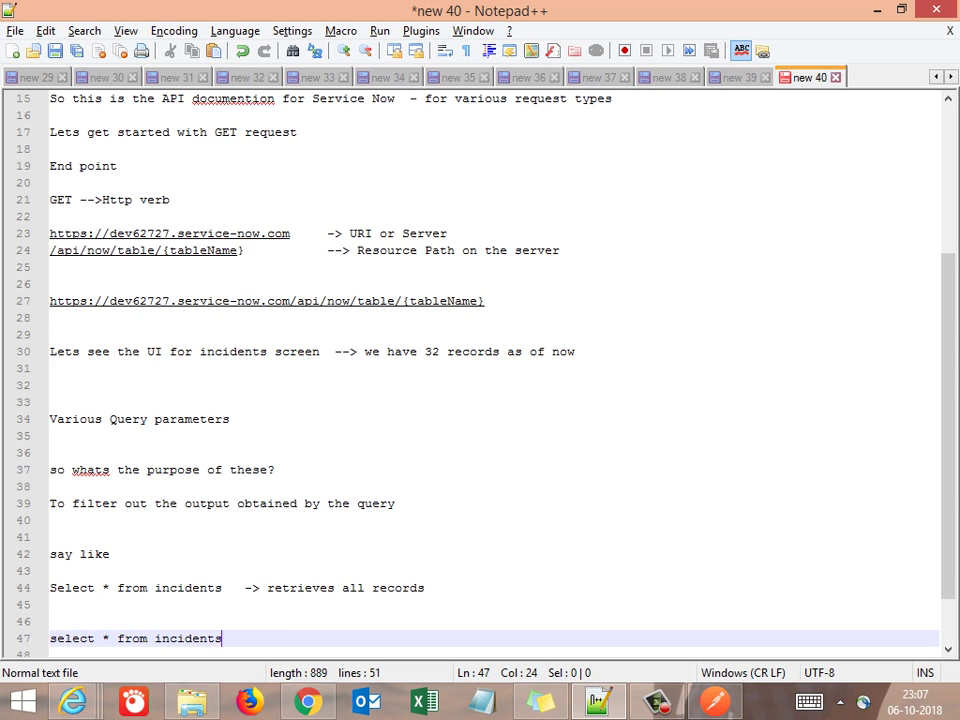
type("where ")
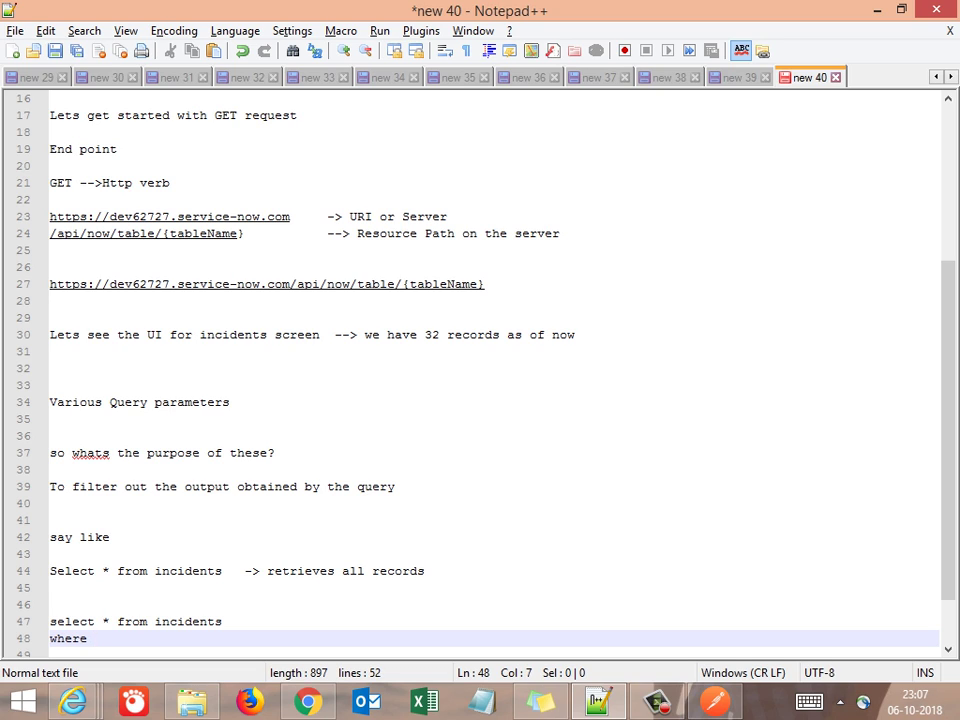
type("numb")
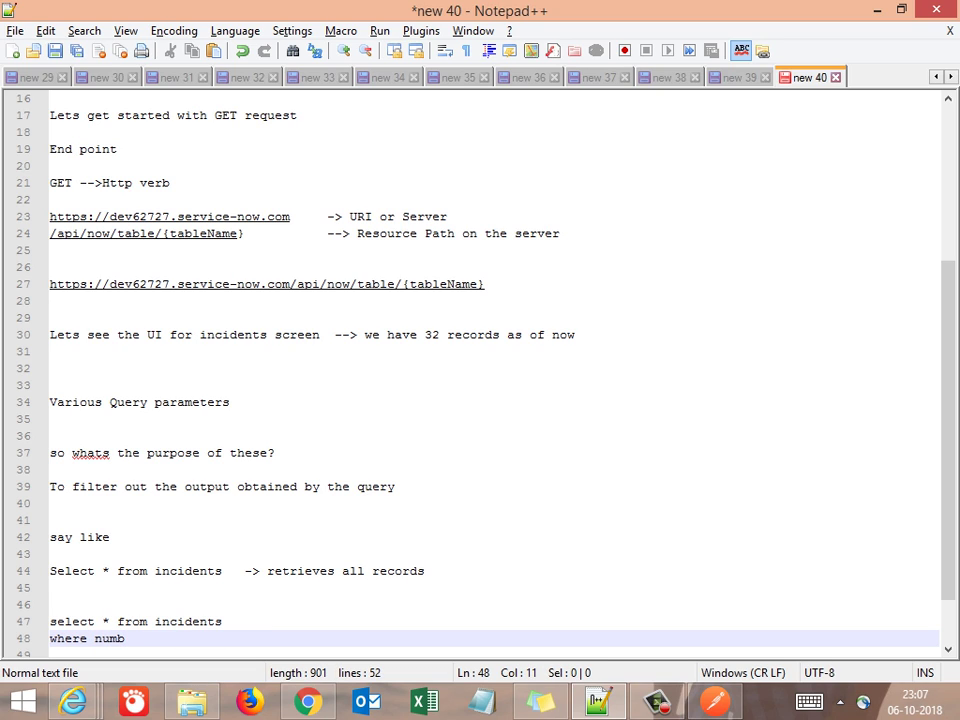
type("er=2")
key("Return")
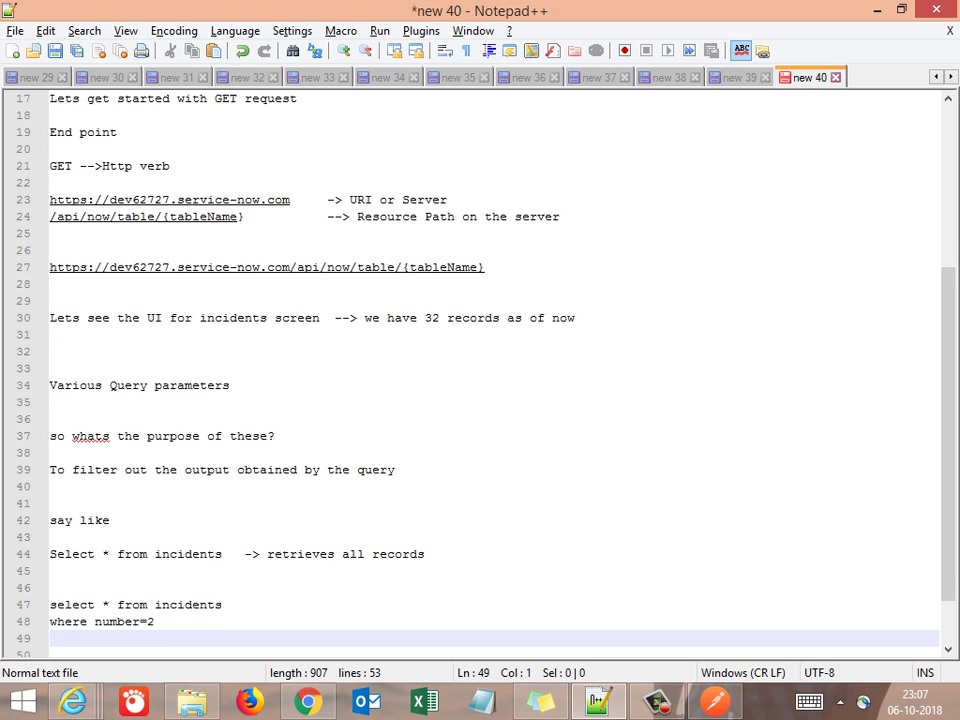
key("Return")
key("Return")
Under an 'or' line, paste a copy of the query and strip its where clause and asterisk
key("Up")
key("Up")
key("Up")
key("Up")
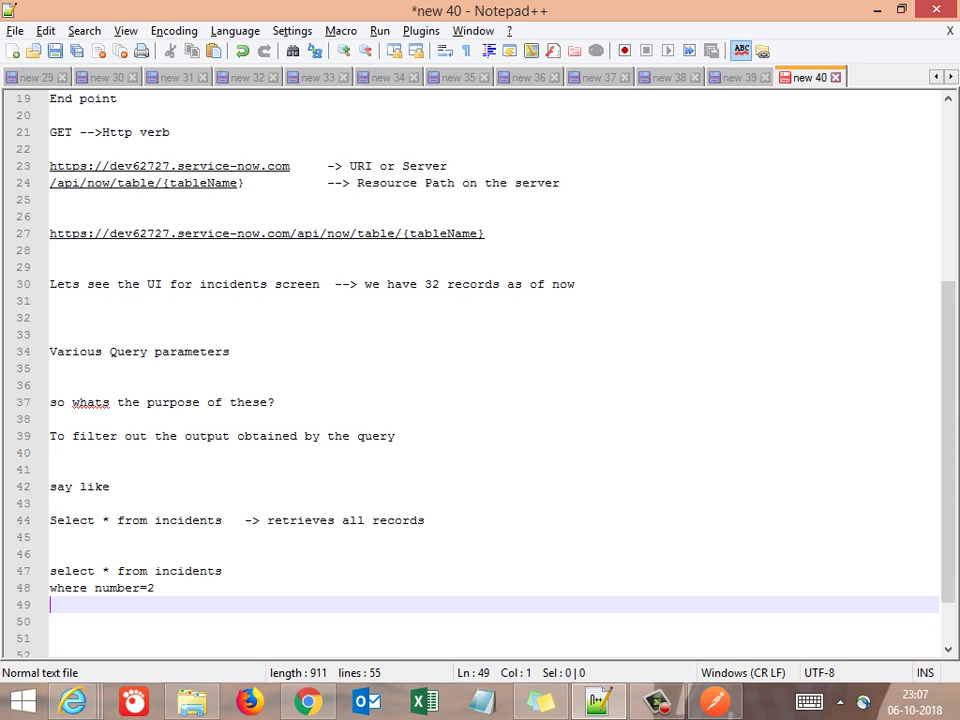
key("shift+Down")
key("shift+Down")
key("ctrl+c")
key("Down")
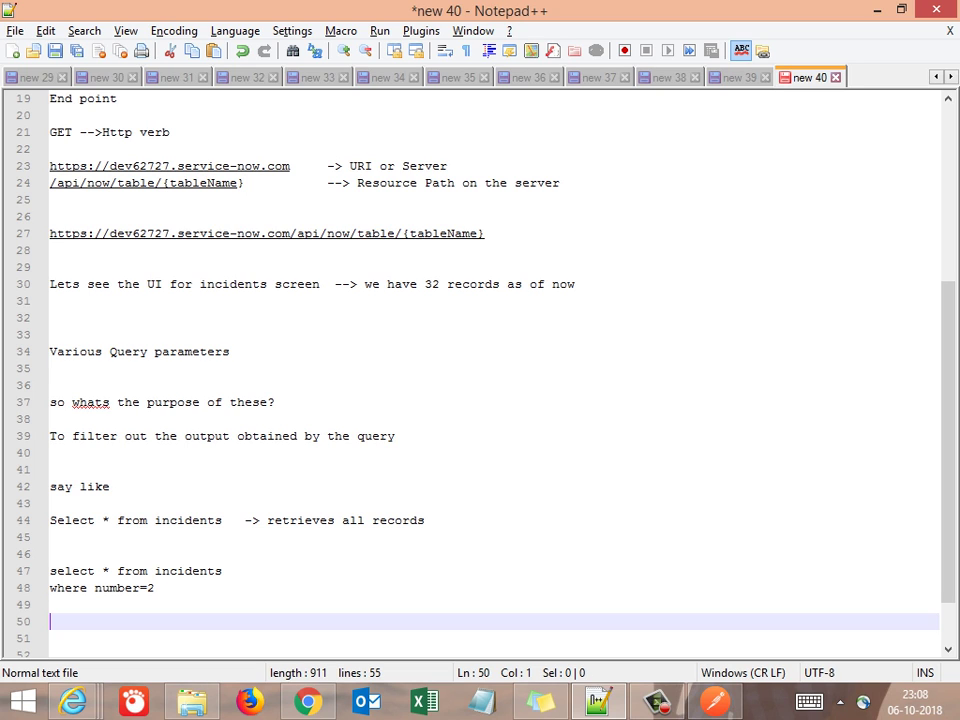
key("Down")
key("Up")
type("or")
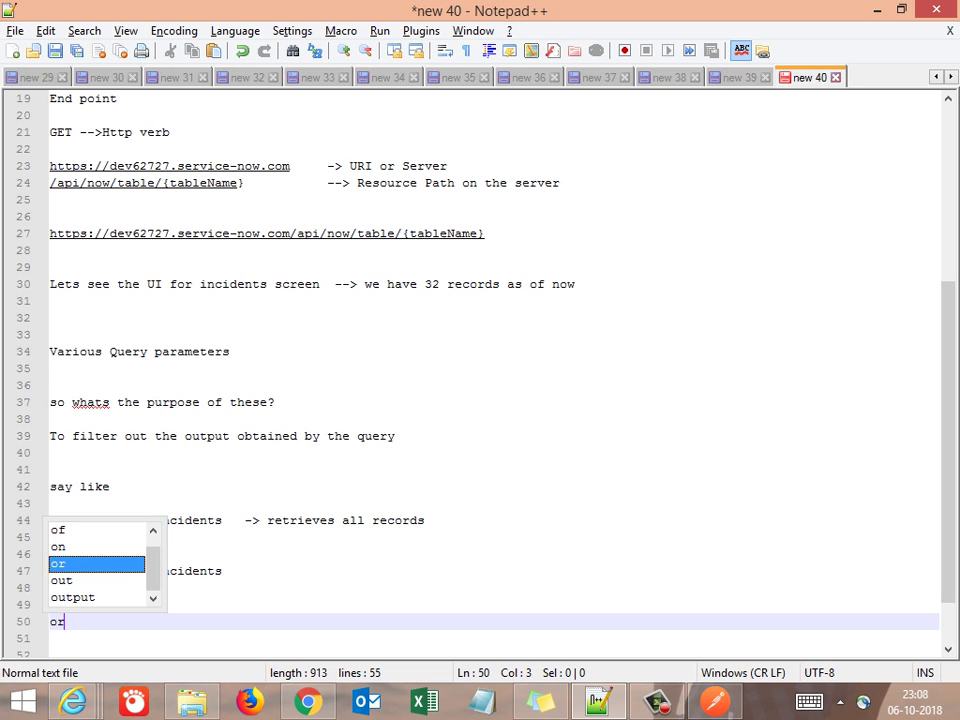
key("Return")
key("Return")
key("Return")
key("ctrl+v")
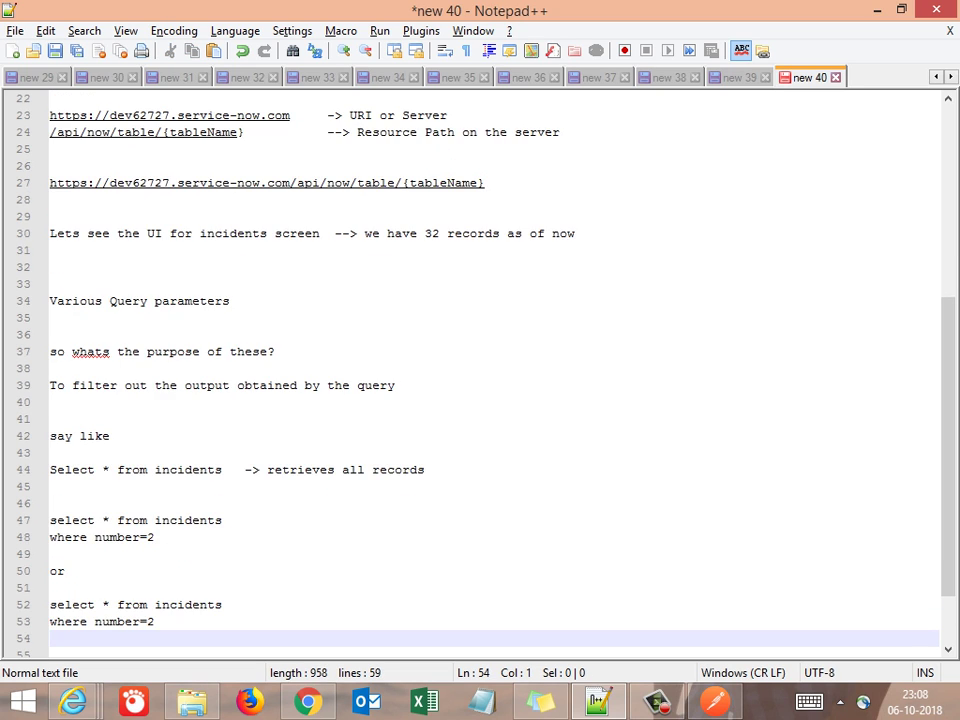
key("Up")
key("shift+End")
key("Delete")
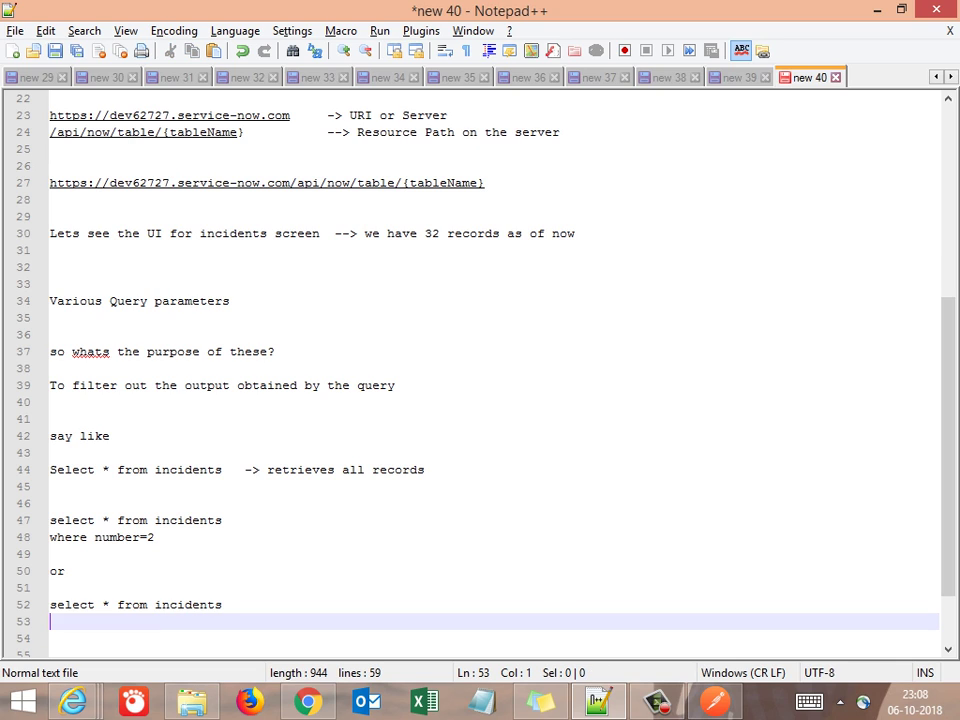
key("Up")
key("Right")
key("Right")
key("Right")
key("Right")
key("Right")
key("Right")
key("Delete")
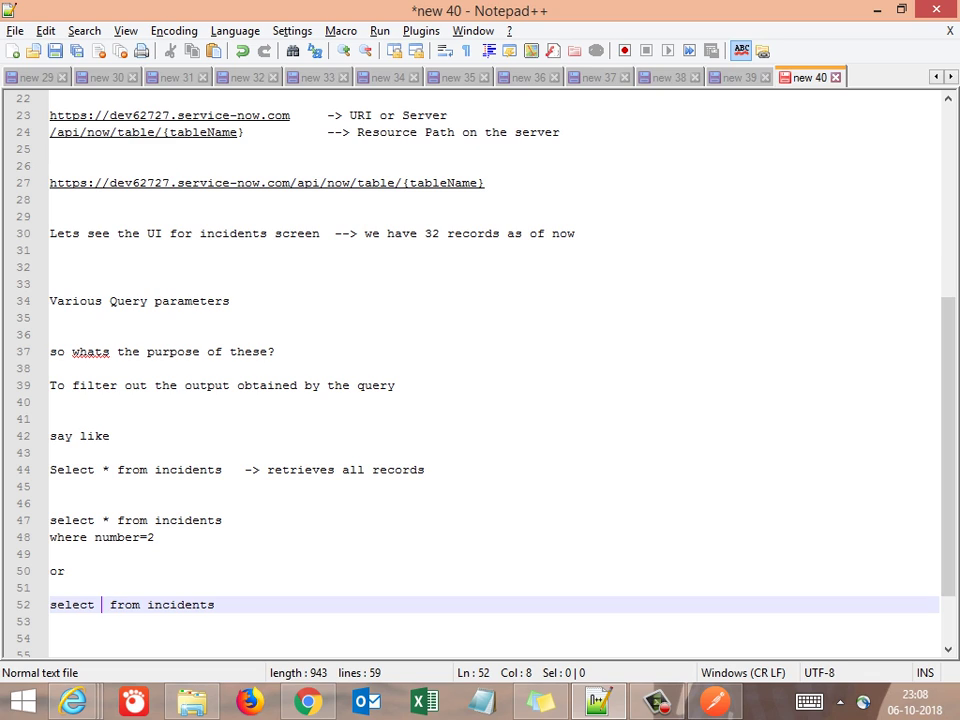
Complete the second query as 'select sys_id, number from incidents'
type("sys")
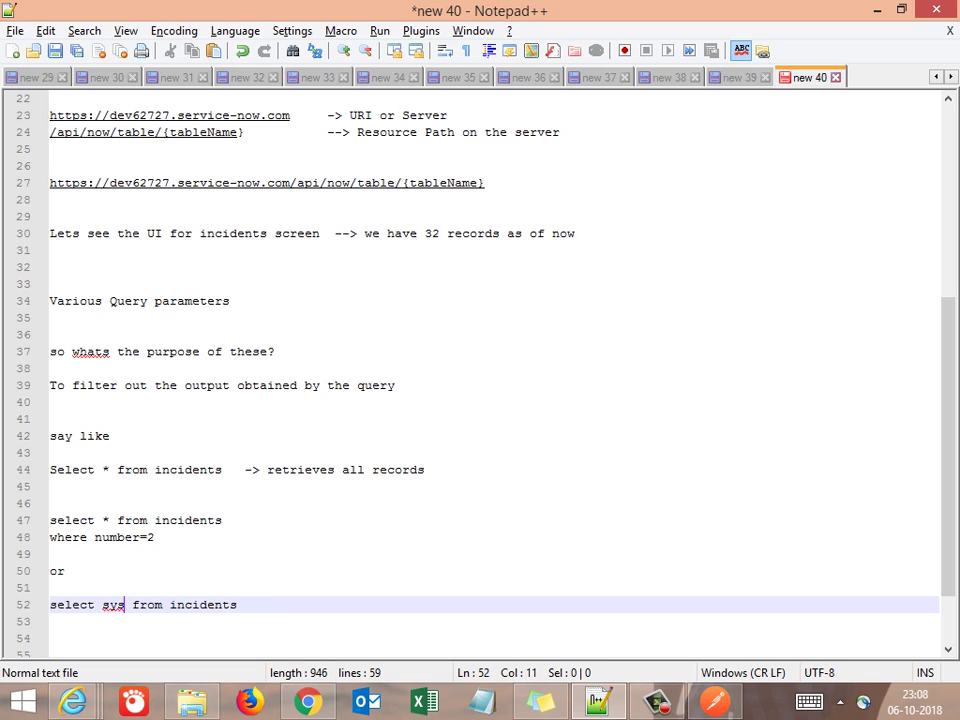
type("_id")
type(", numb")
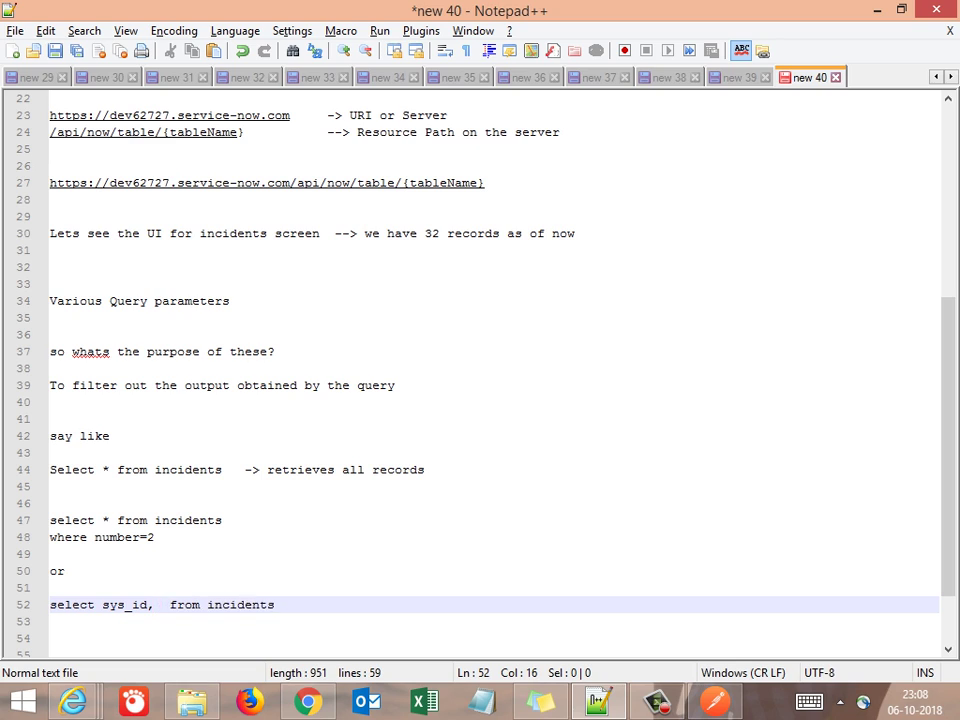
type("er")
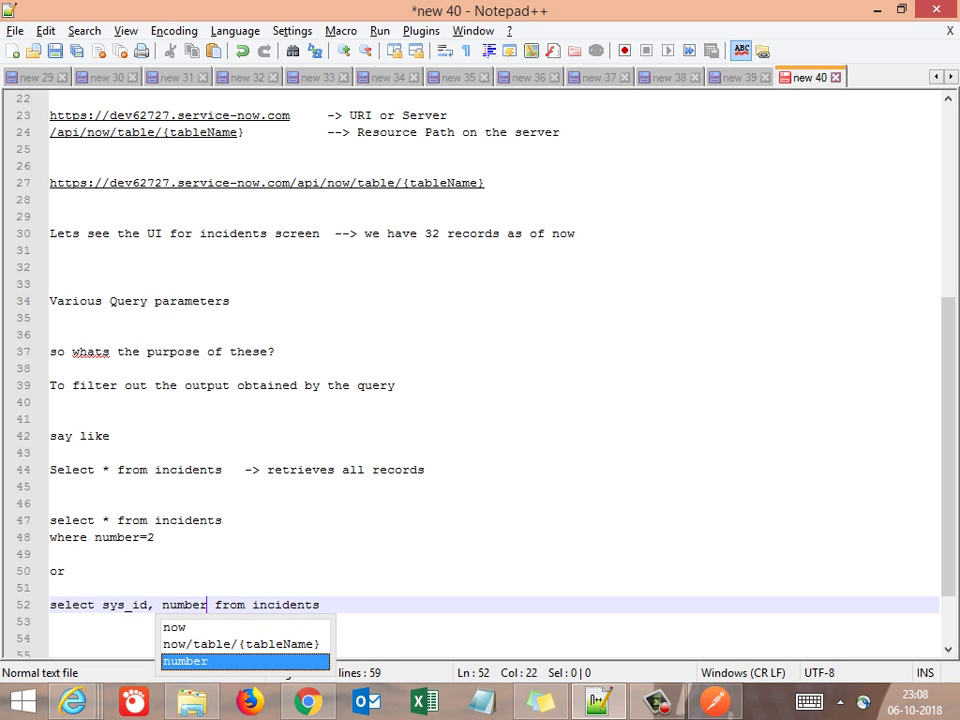
left_click(320, 605)
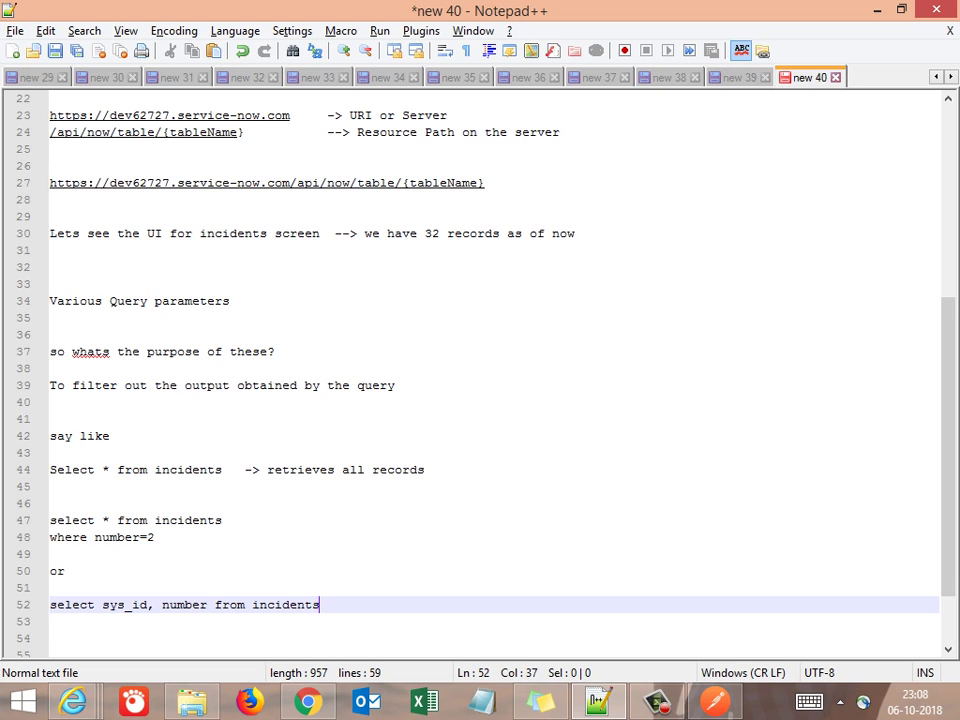
key("Return")
key("Return")
key("Up")
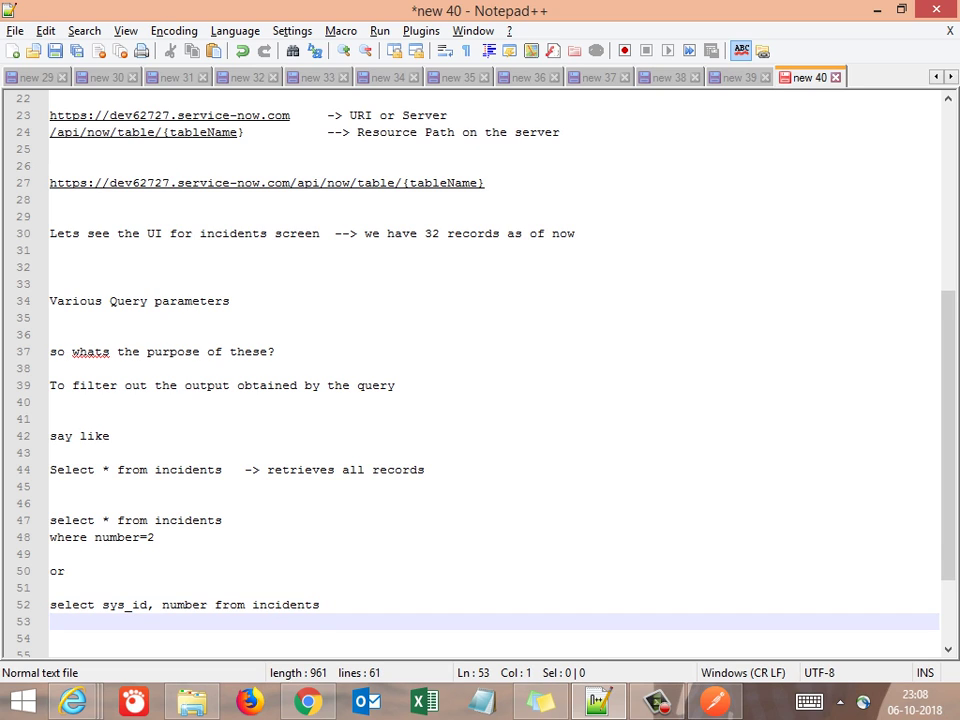
key("shift+Up")
key("shift+Up")
key("shift+Up")
key("shift+Up")
key("shift+Up")
key("shift+Up")
key("shift+Up")
key("shift+Up")
key("shift+Up")
key("shift+Up")
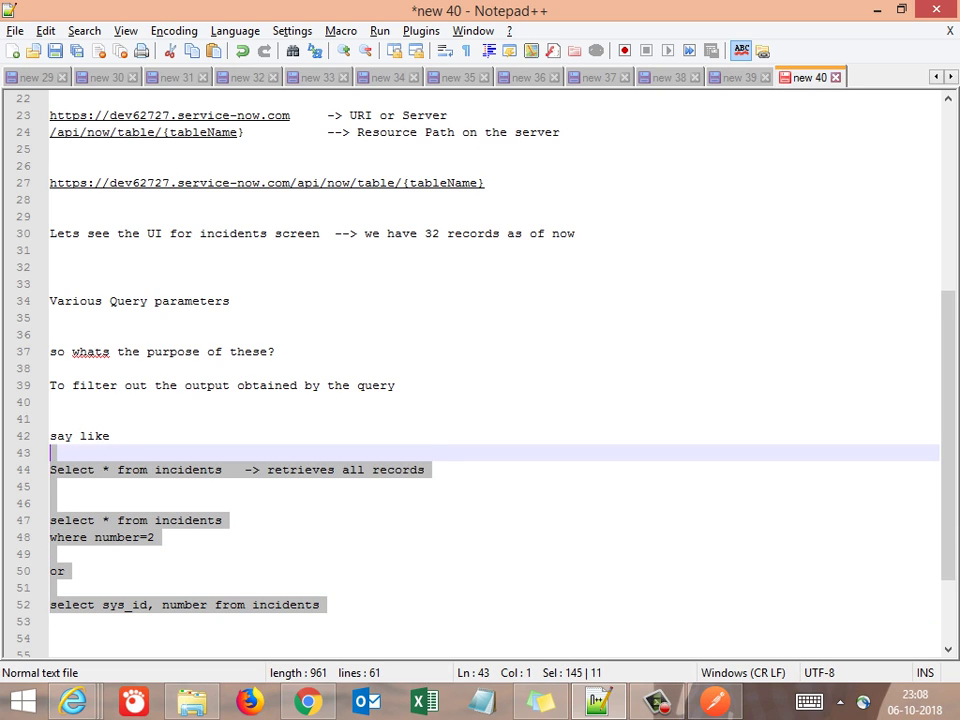
key("Down")
key("Down")
key("Down")
key("Down")
key("Down")
key("Down")
key("Down")
key("Down")
key("Down")
key("Down")
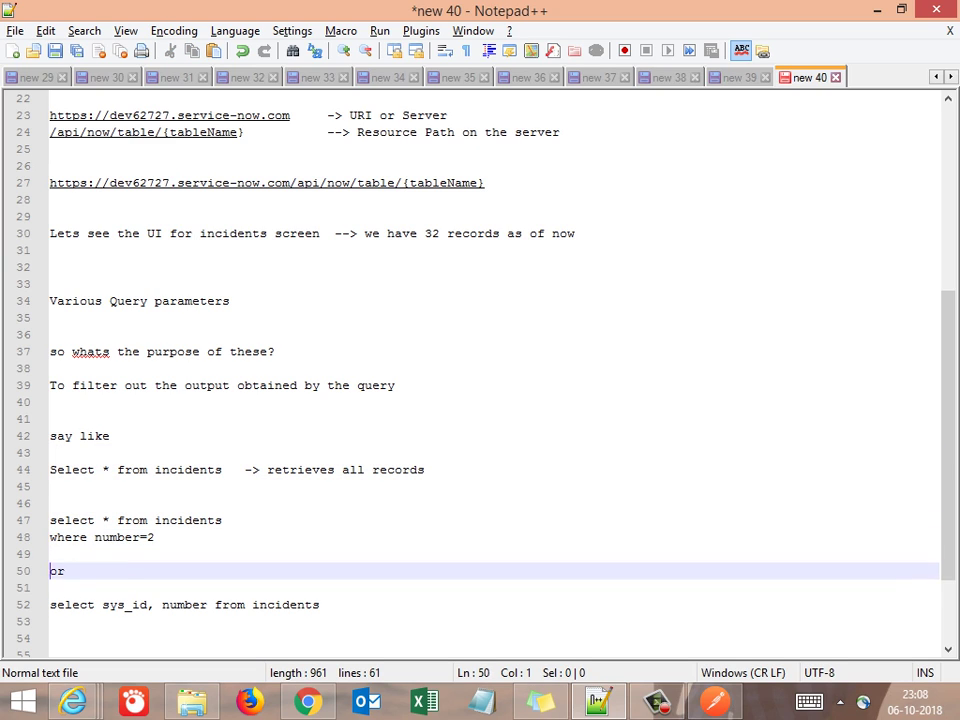
key("Down")
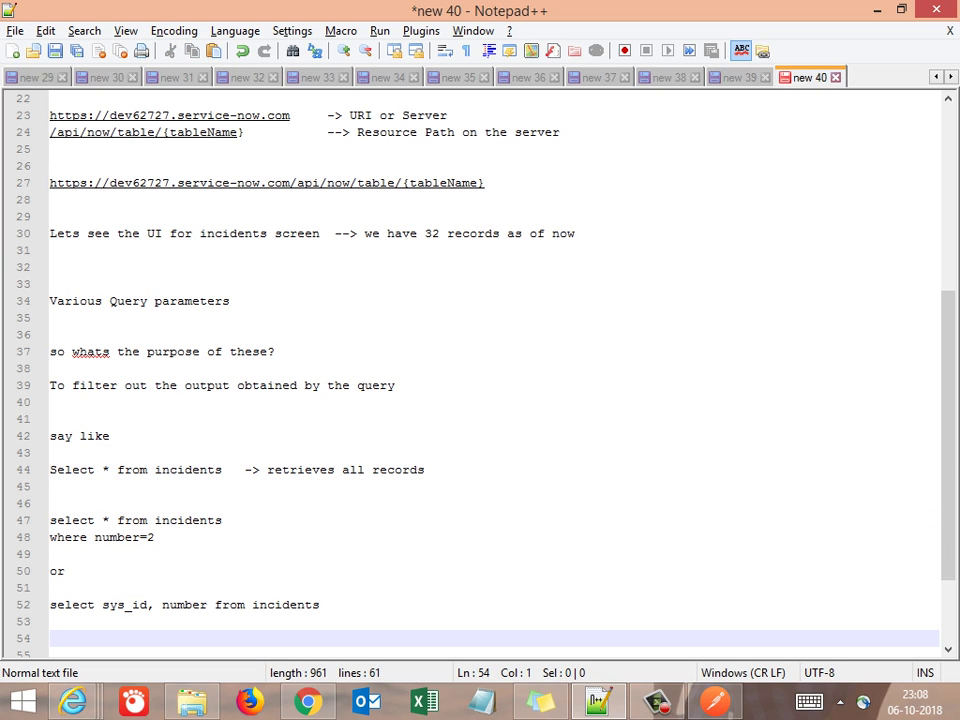
Add the note 'so this is the basic ideology behind using query params'
type("so thsi")
key("BackSpace")
key("BackSpace")
key("BackSpace")
type("is the b")
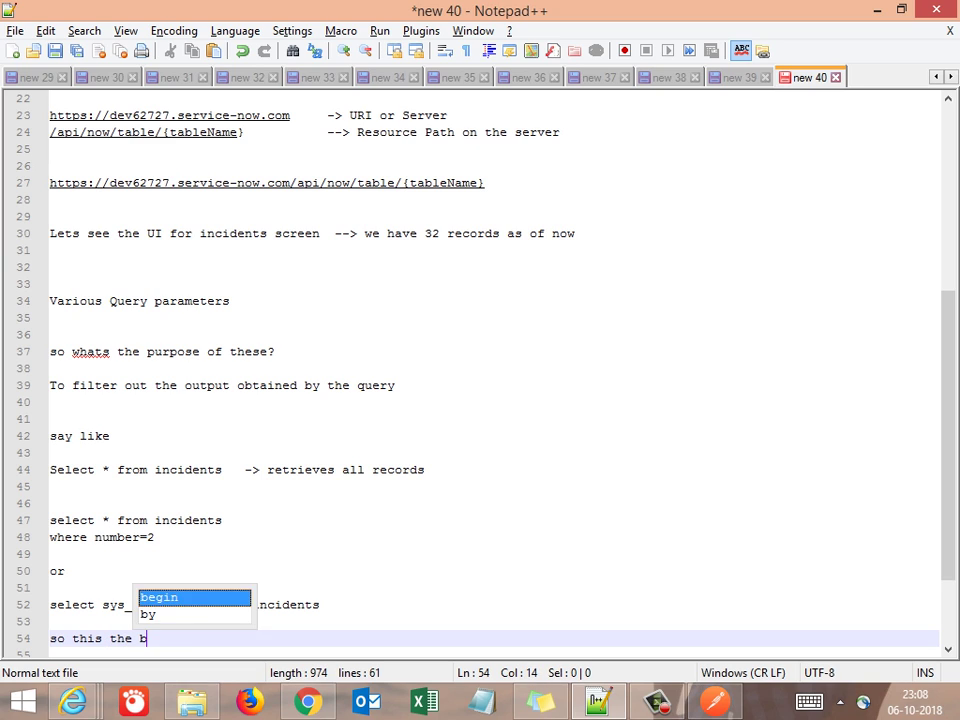
type("asic ide")
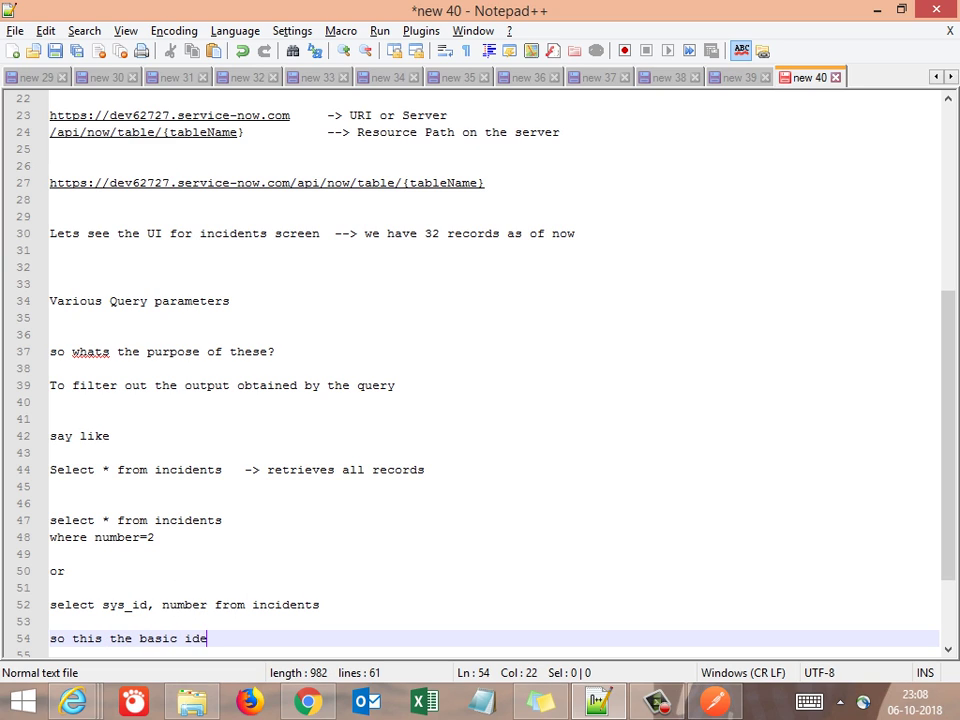
type("ology be")
key("Escape")
type("hin")
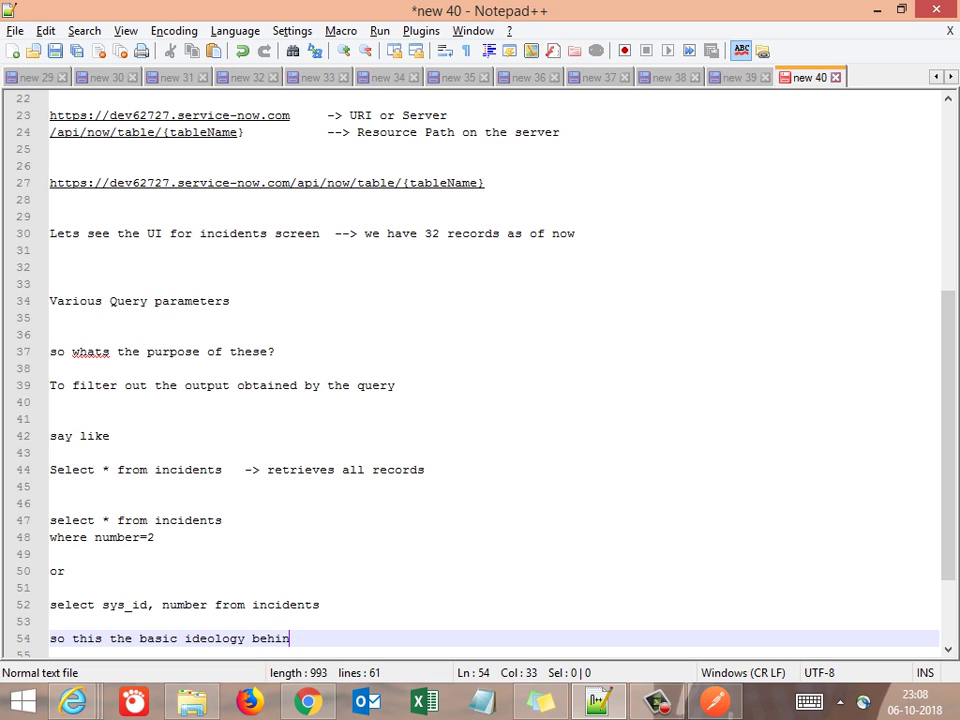
type("d using ")
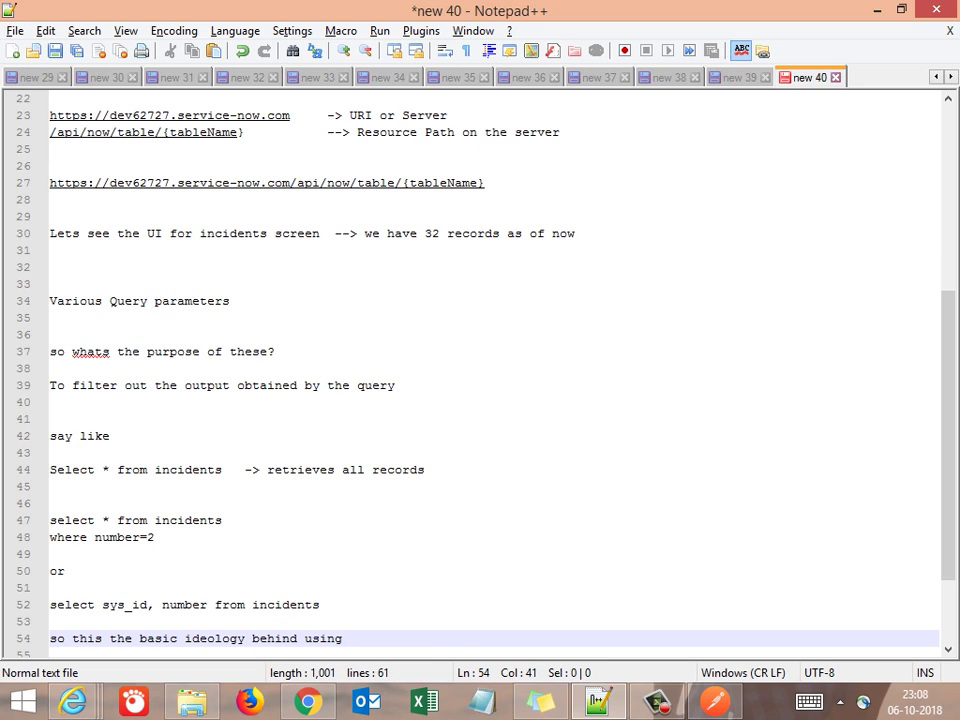
type("query pa")
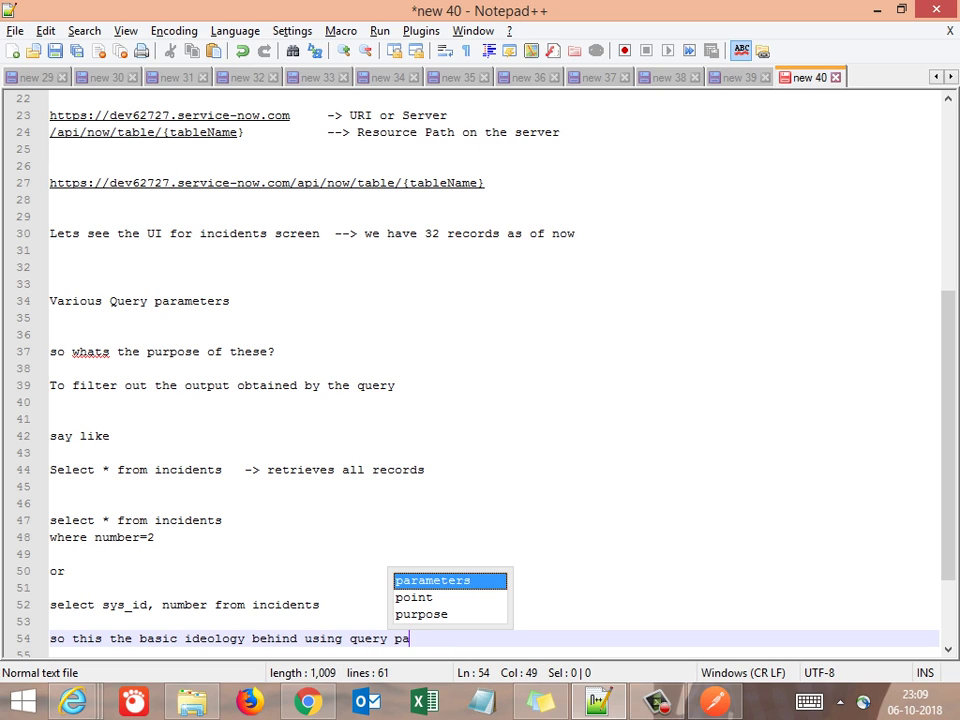
type("rams")
key("Return")
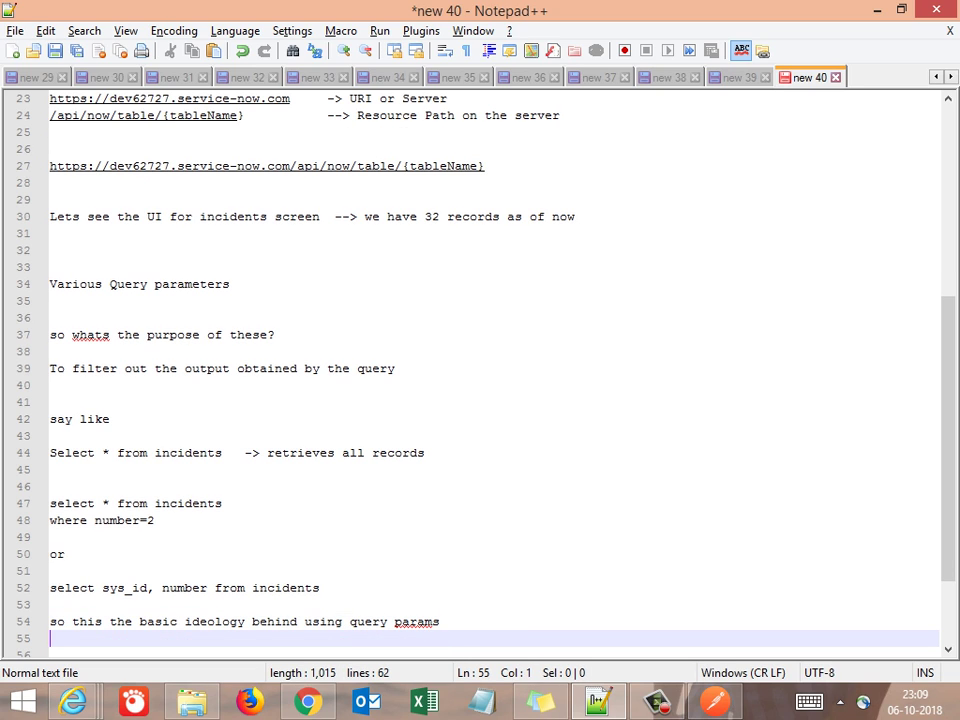
key("Return")
key("Return")
key("Return")
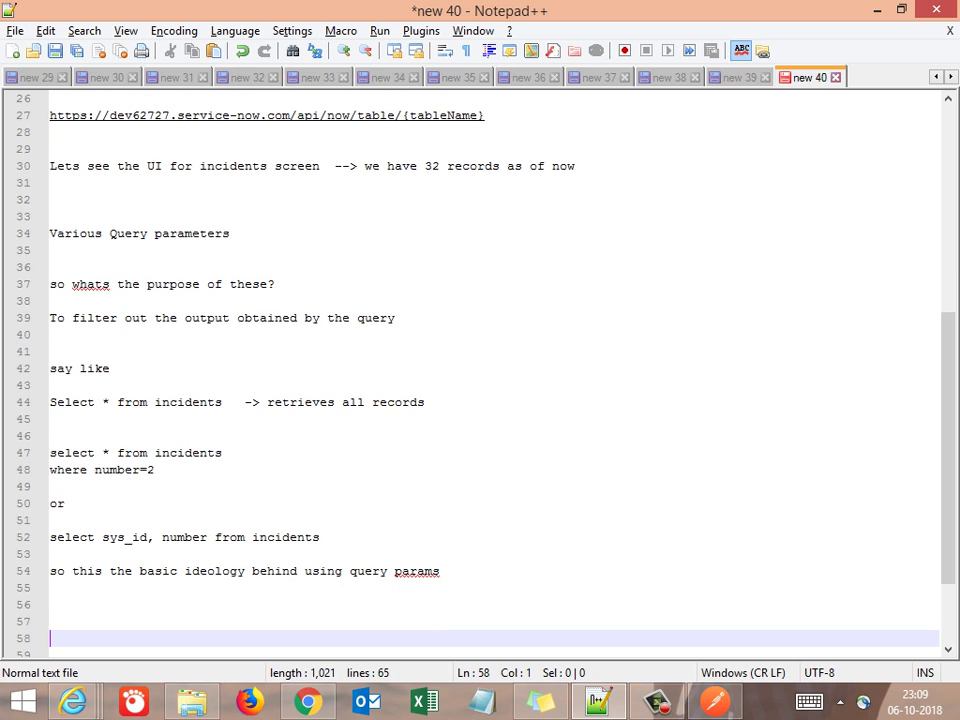
key("alt+Tab")
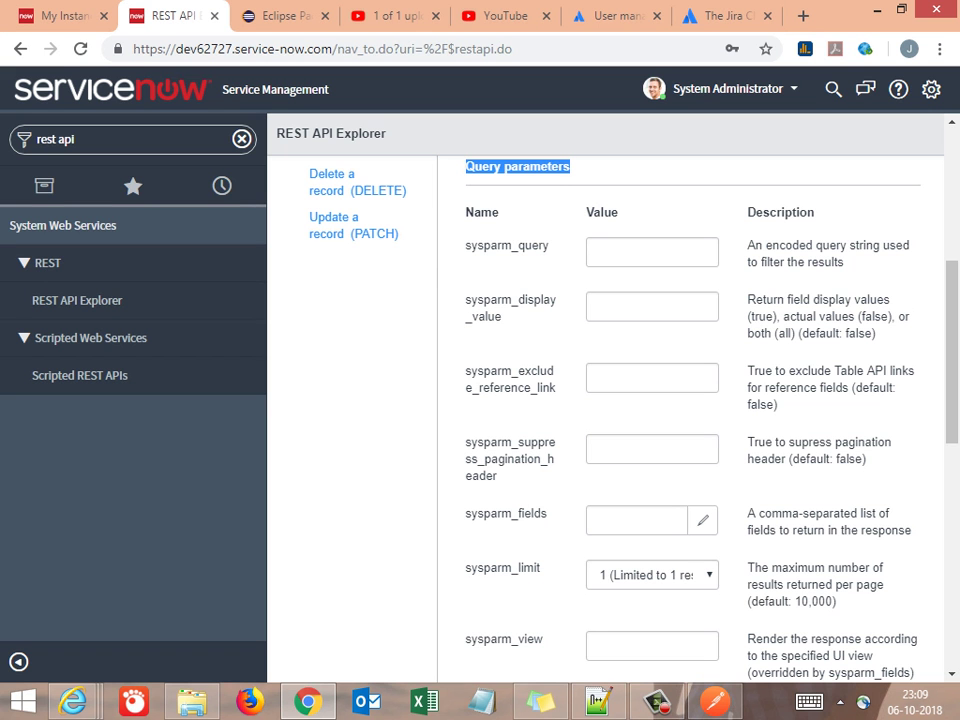
Read through the Query parameters table, highlighting sysparm_query, sysparm_display_value and other parameter entries
left_click_drag(748, 245, 844, 262)
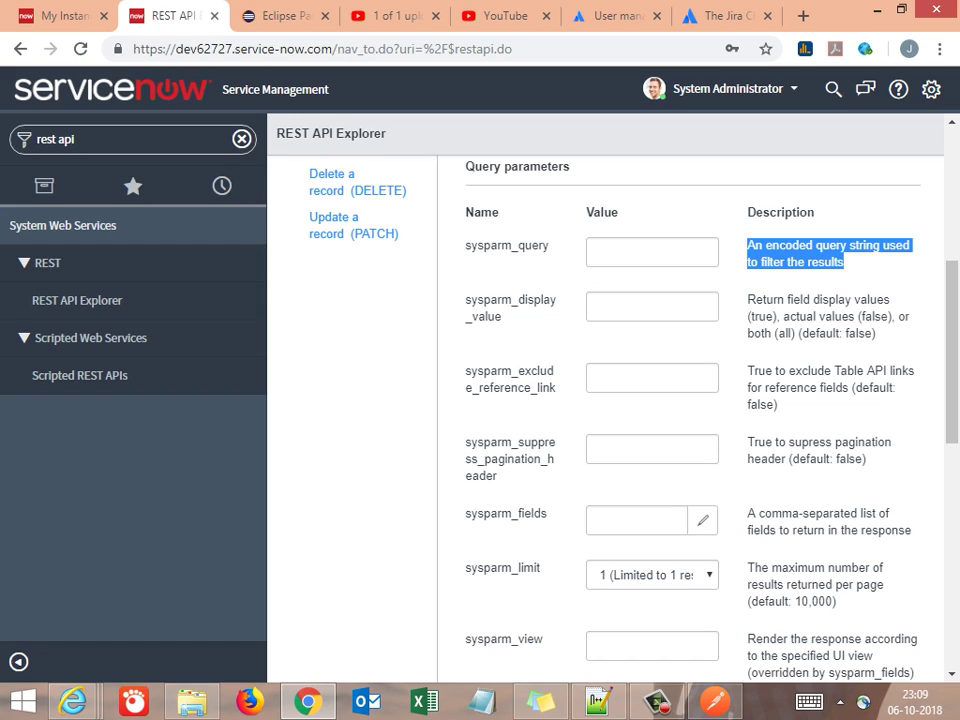
double_click(510, 300)
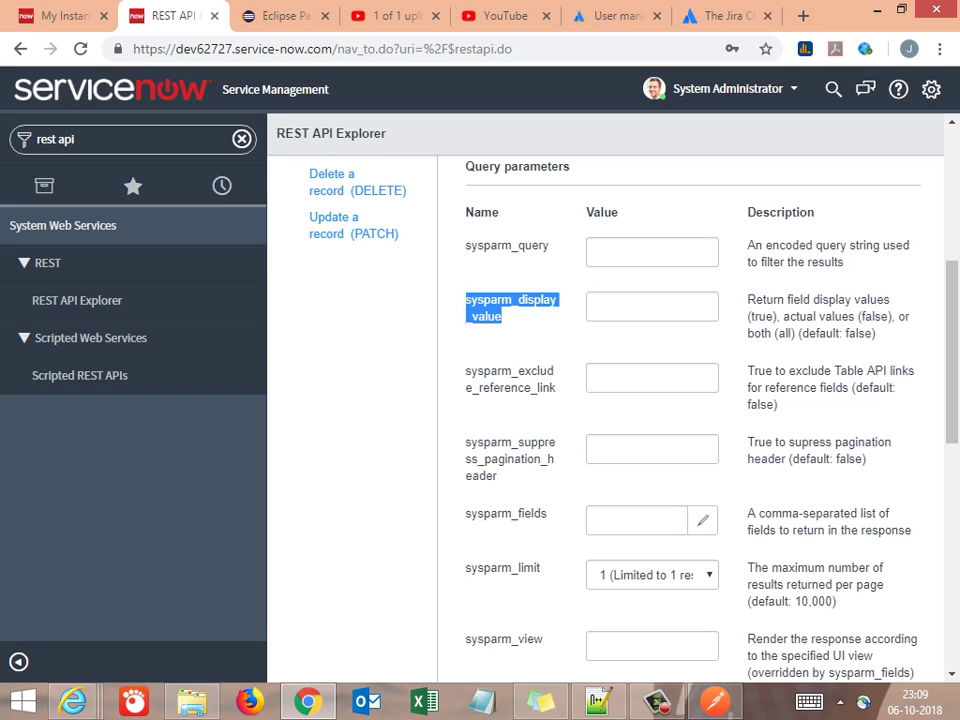
left_click_drag(748, 299, 835, 299)
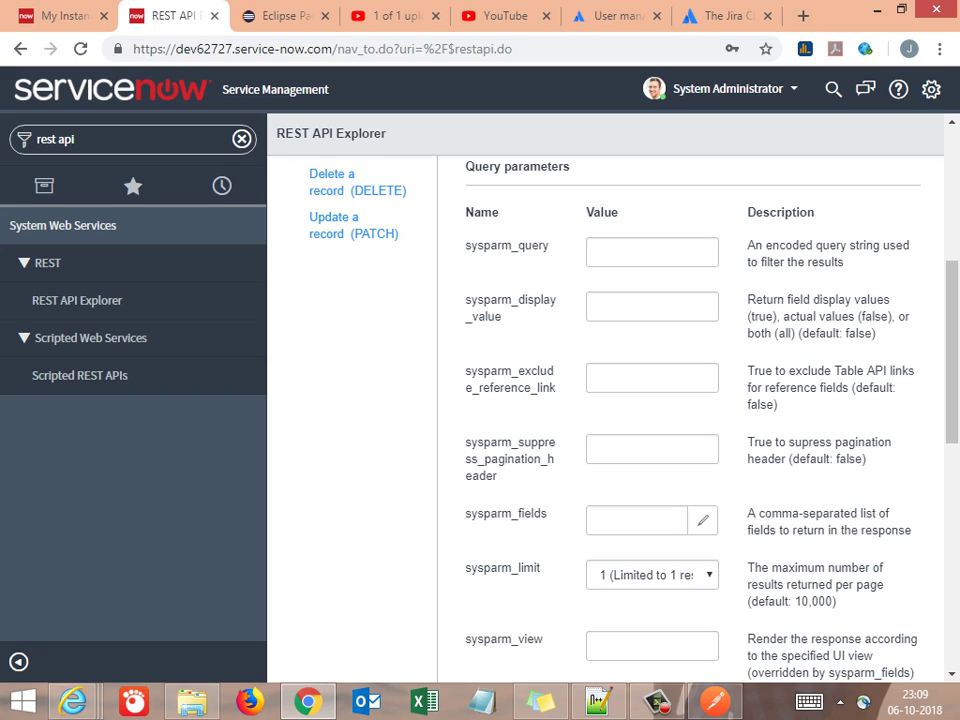
double_click(497, 371)
left_click(640, 377)
double_click(510, 443)
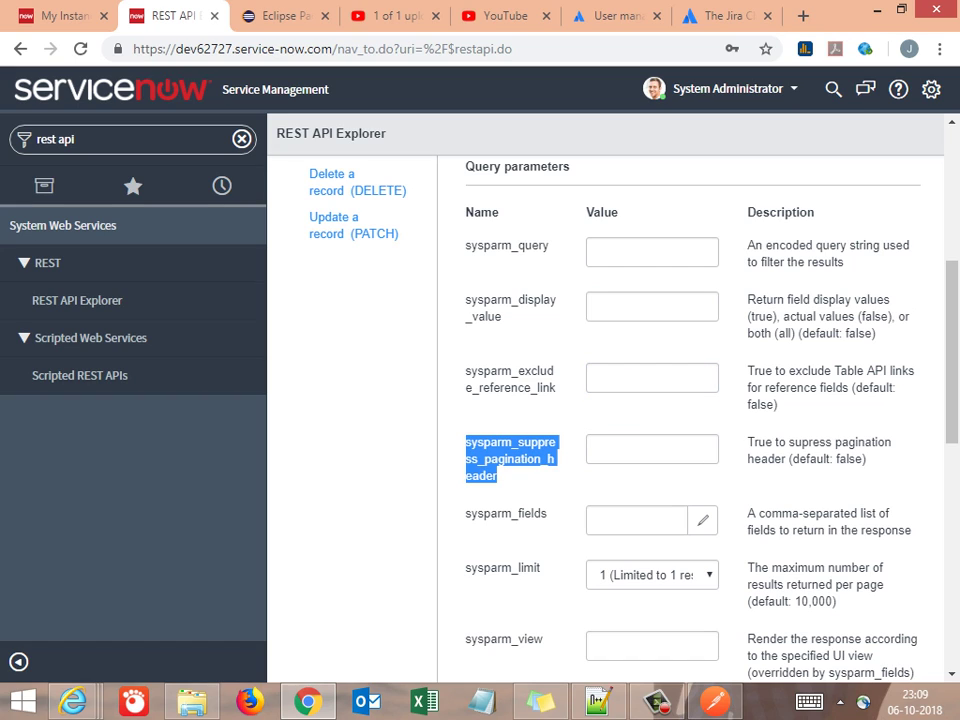
double_click(505, 513)
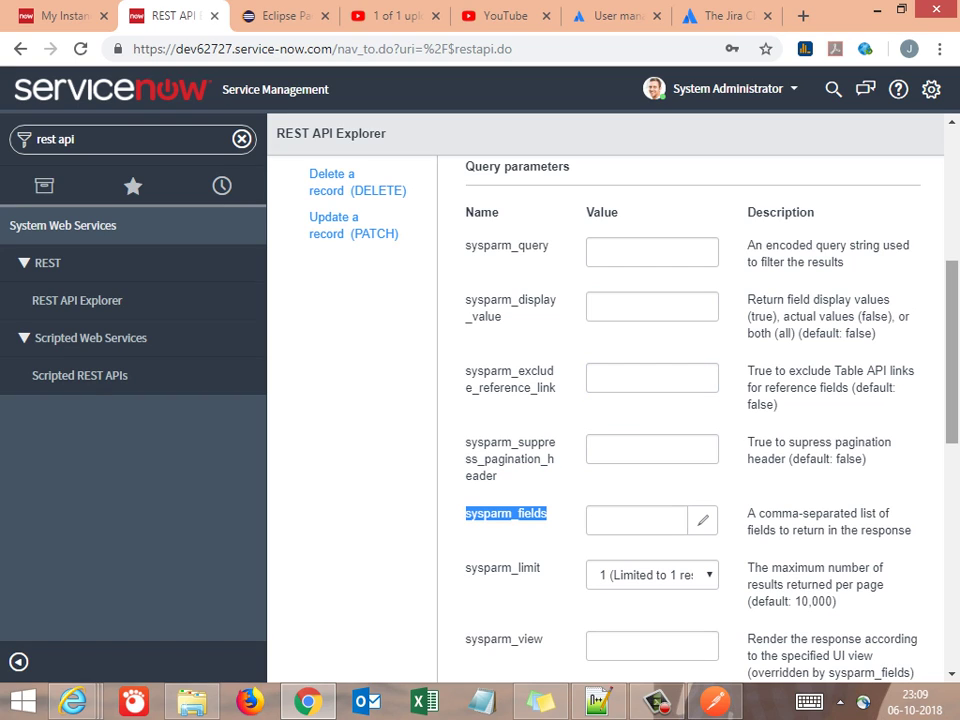
Copy the sysparm_fields description 'A comma-separated list of fields to return in the response'
scroll(600, 400, "down", 2)
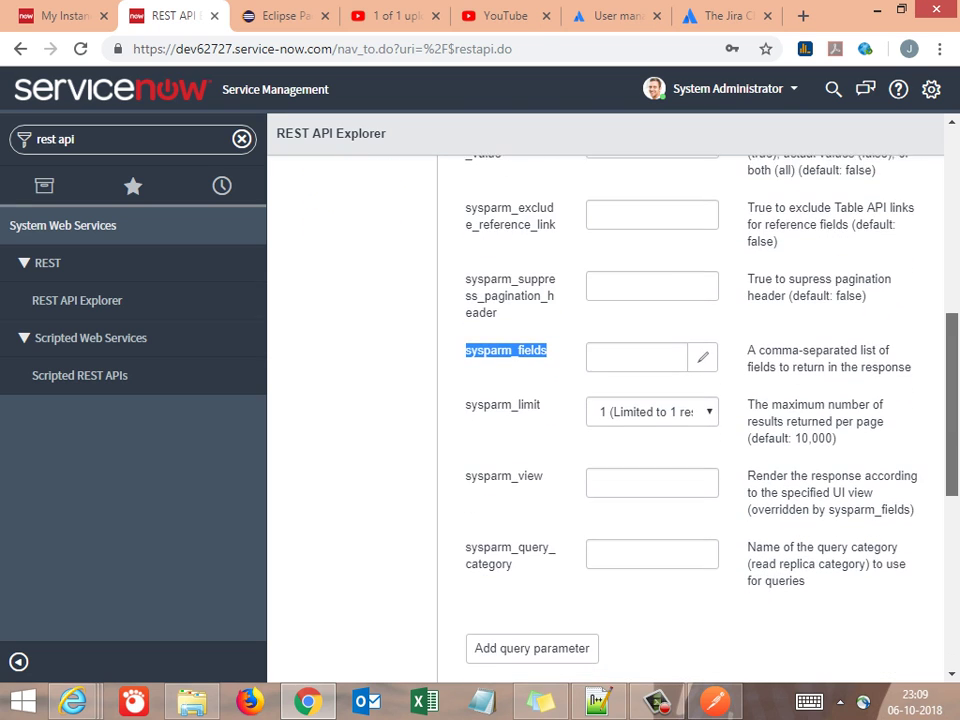
scroll(600, 400, "down", 2)
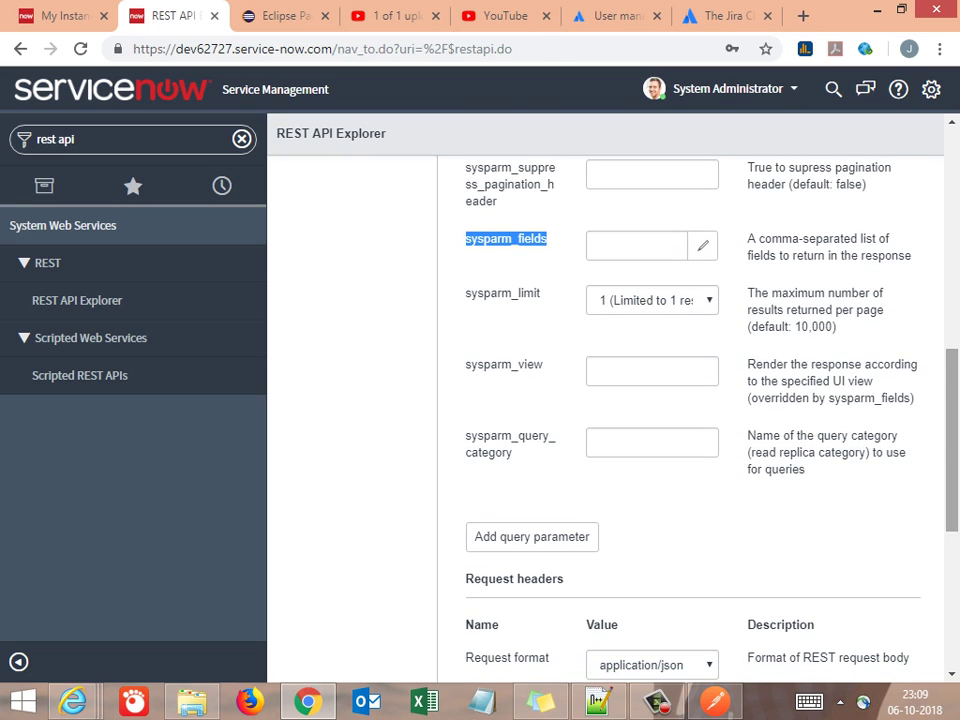
left_click_drag(748, 436, 815, 453)
left_click(815, 453)
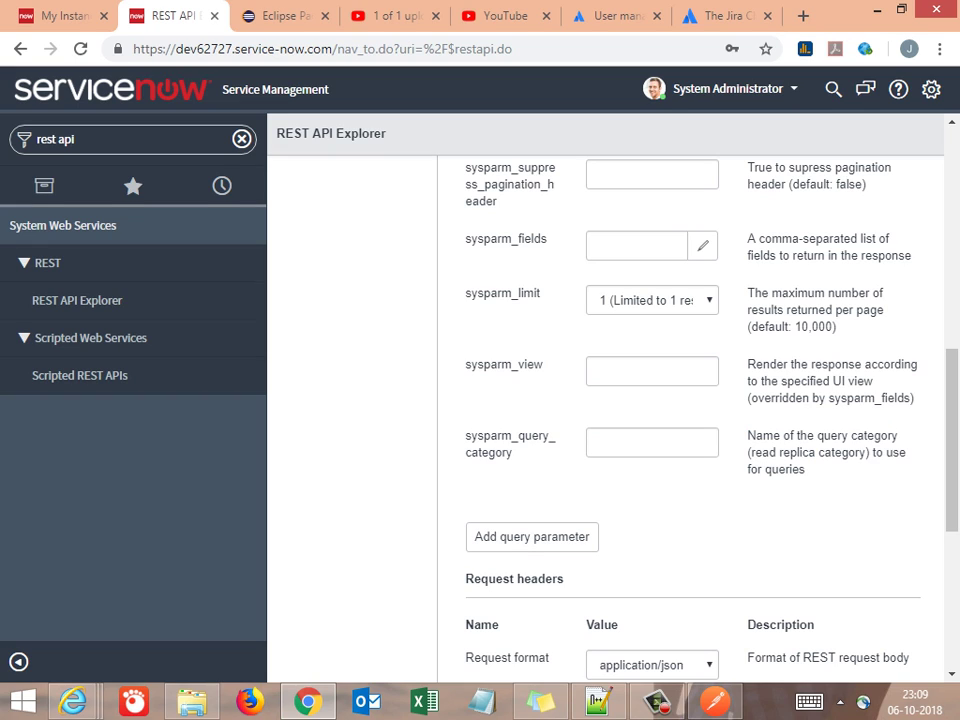
left_click_drag(466, 239, 532, 239)
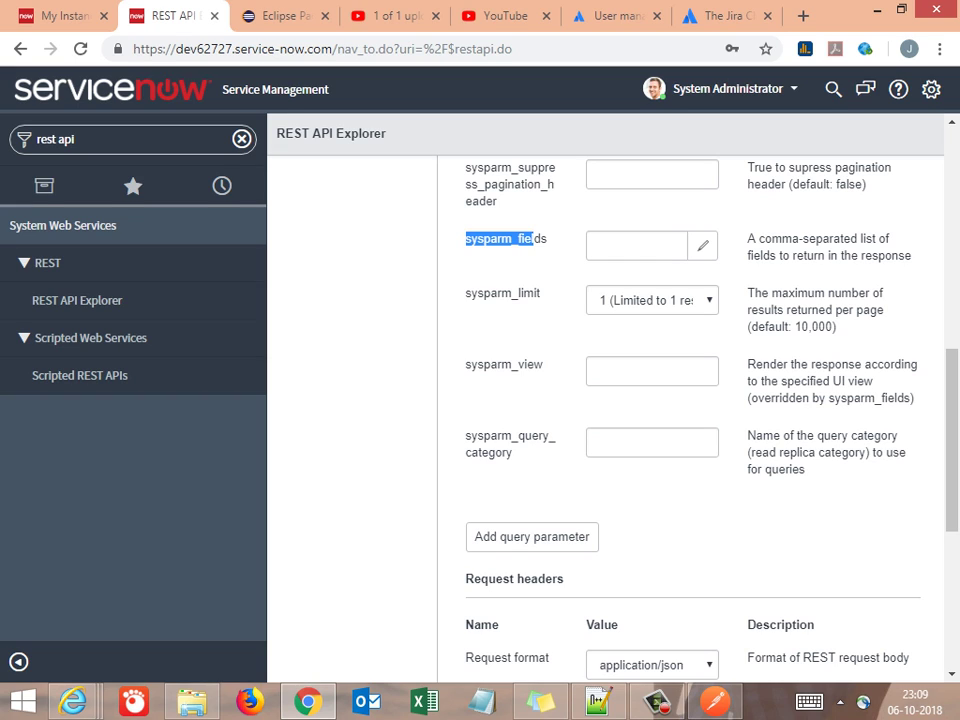
left_click_drag(748, 240, 911, 256)
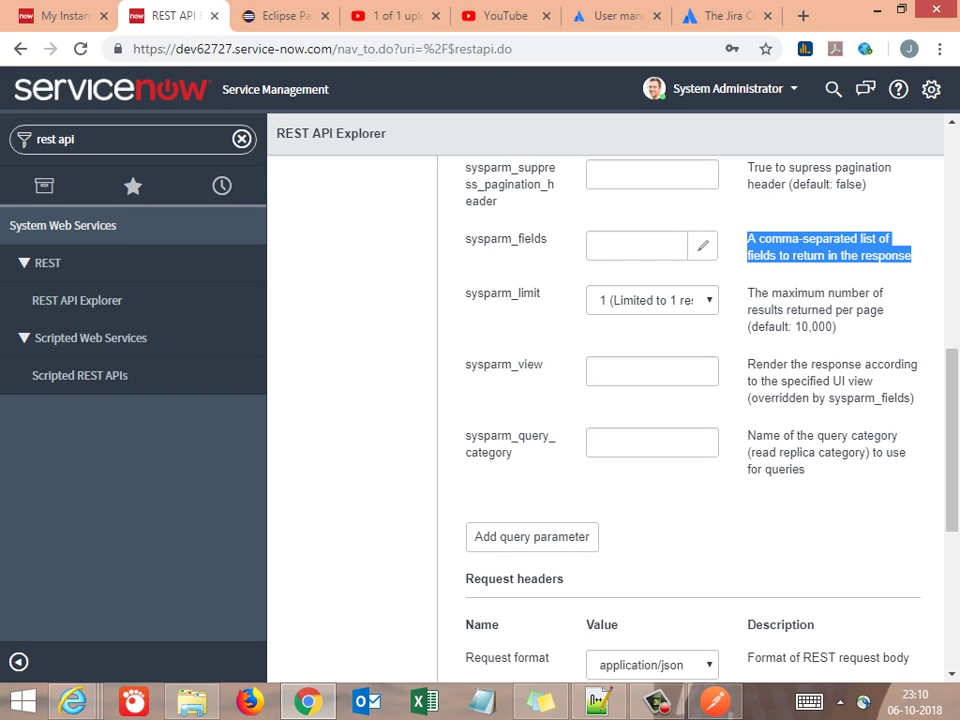
key("alt+Tab")
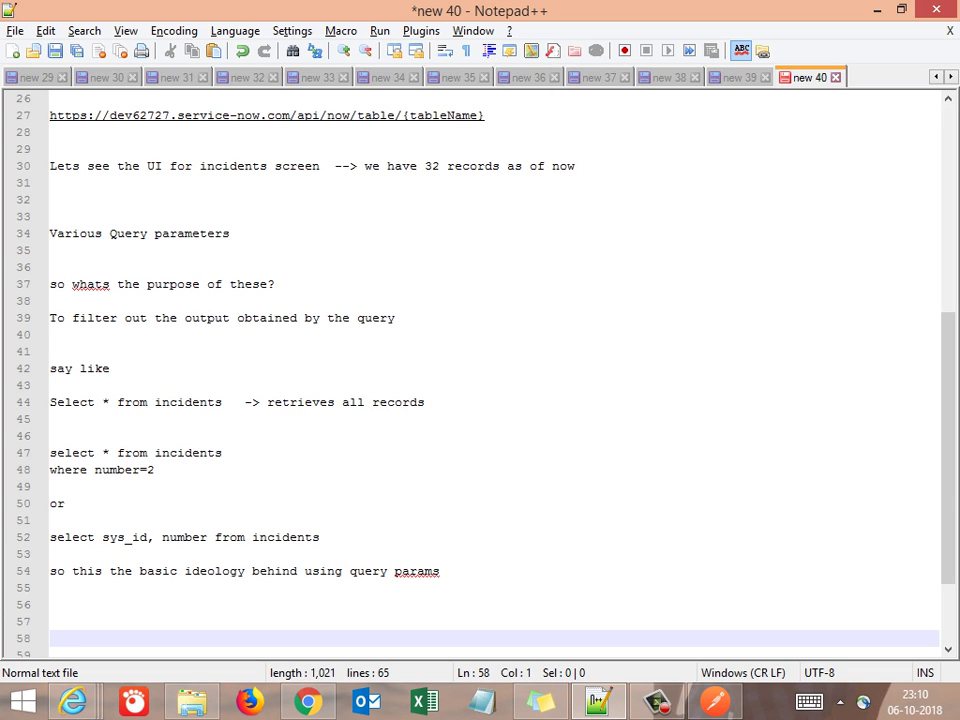
Paste the sysparm_fields description on the empty line below 'or' in the notes
left_click(50, 520)
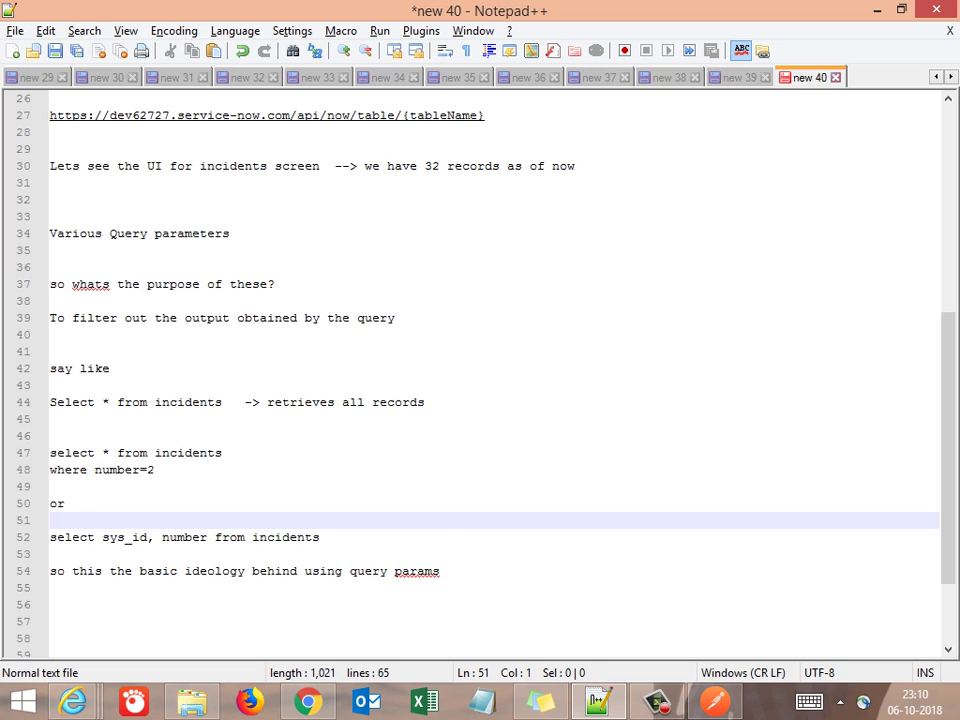
type("A comma-separated list of fields to return in the response")
key("Return")
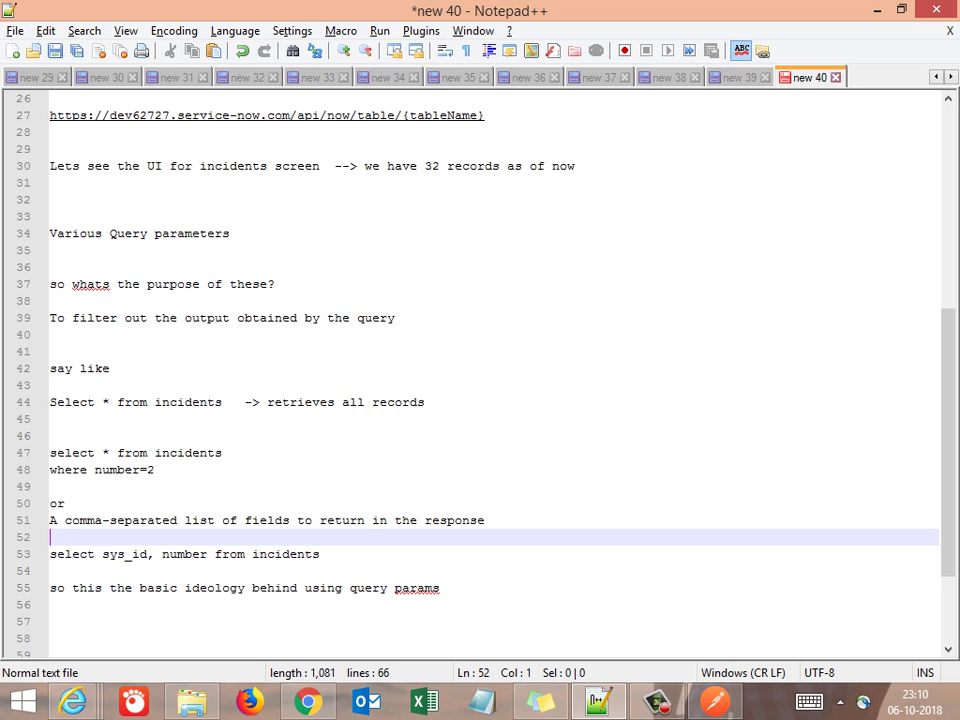
Back in the REST API Explorer, highlight the sysparm_query description
key("alt+Tab")
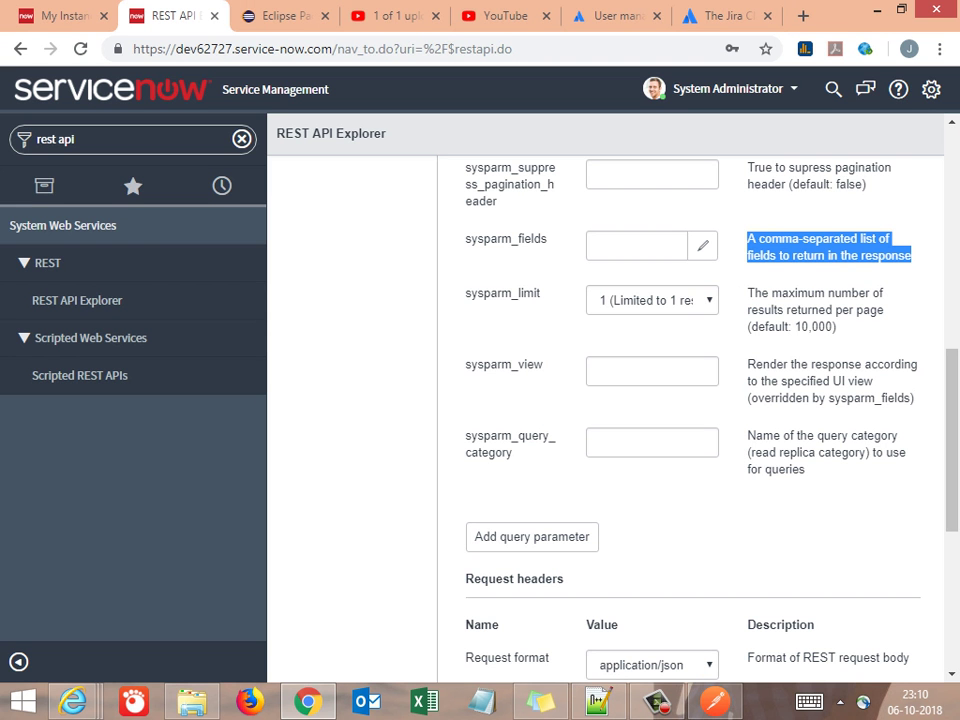
scroll(690, 400, "up", 5)
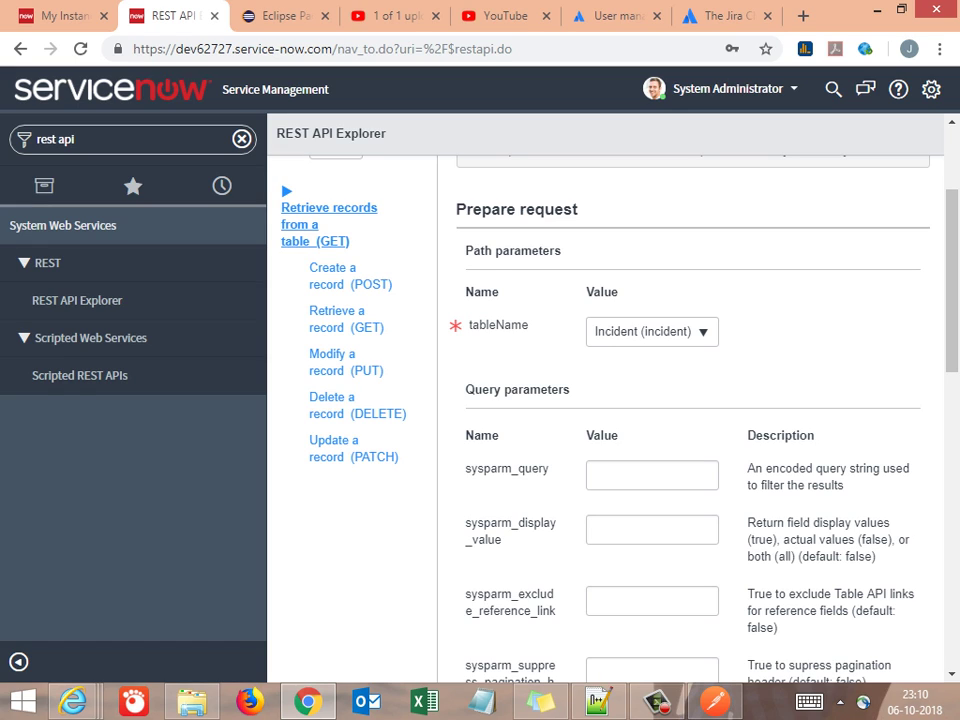
left_click_drag(748, 468, 845, 485)
key("ctrl+c")
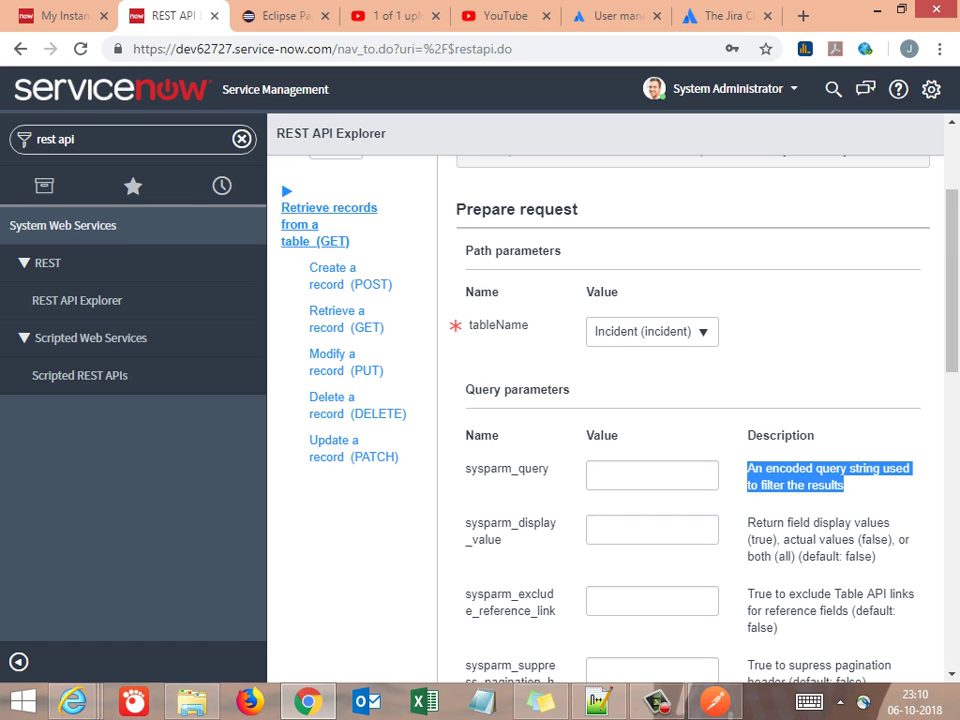
Paste the sysparm_query description on a new line below 'where number=2'
key("alt+Tab")
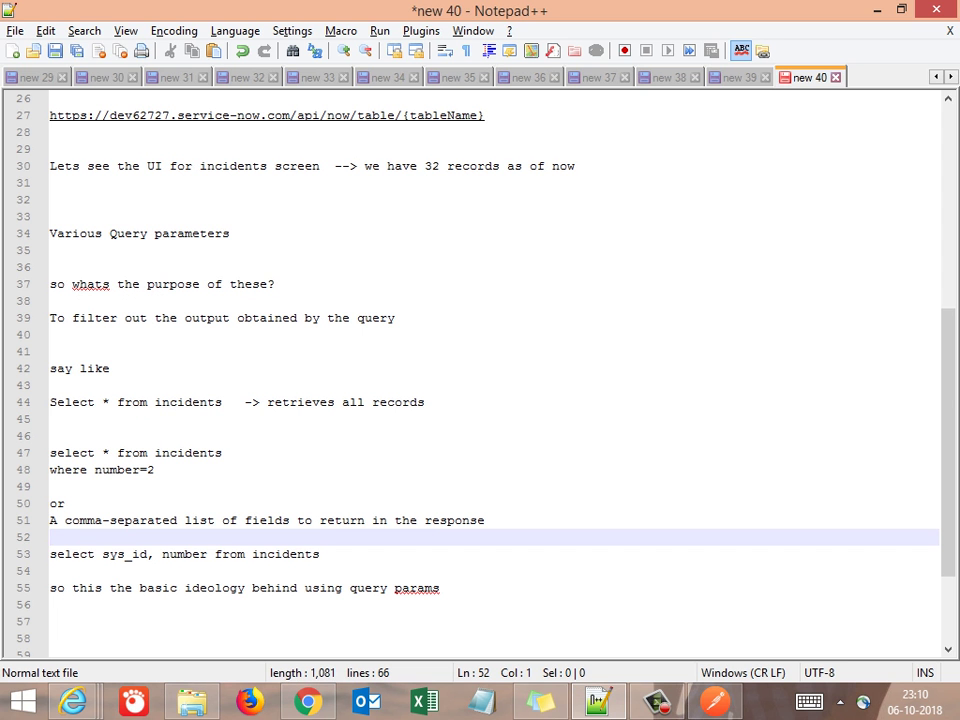
left_click(50, 553)
key("Up")
key("Up")
key("Up")
key("Up")
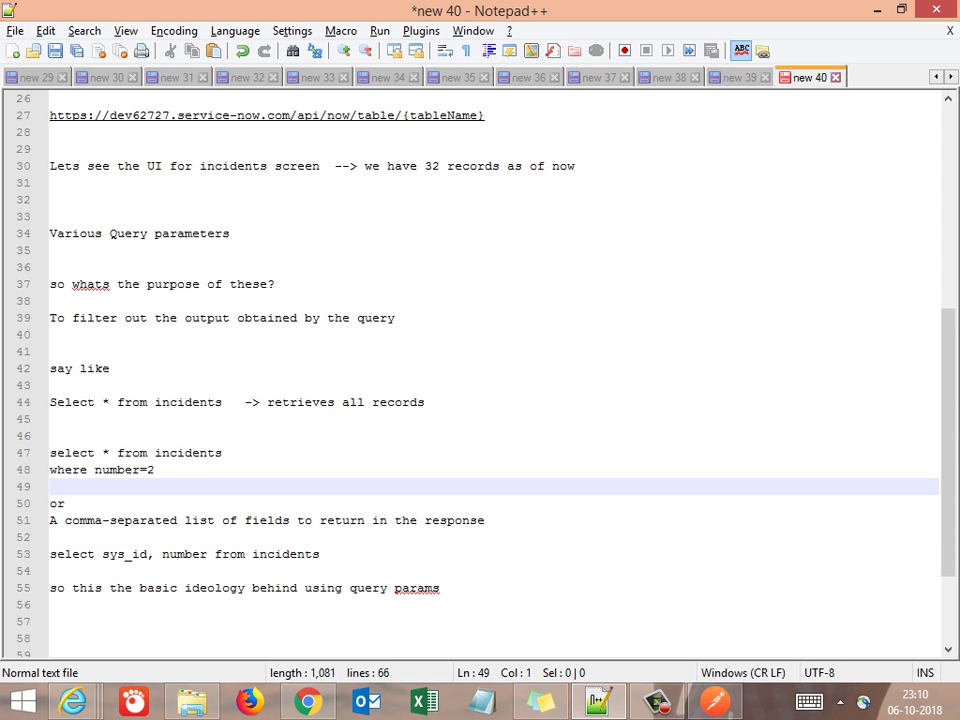
key("Return")
key("Up")
key("ctrl+v")
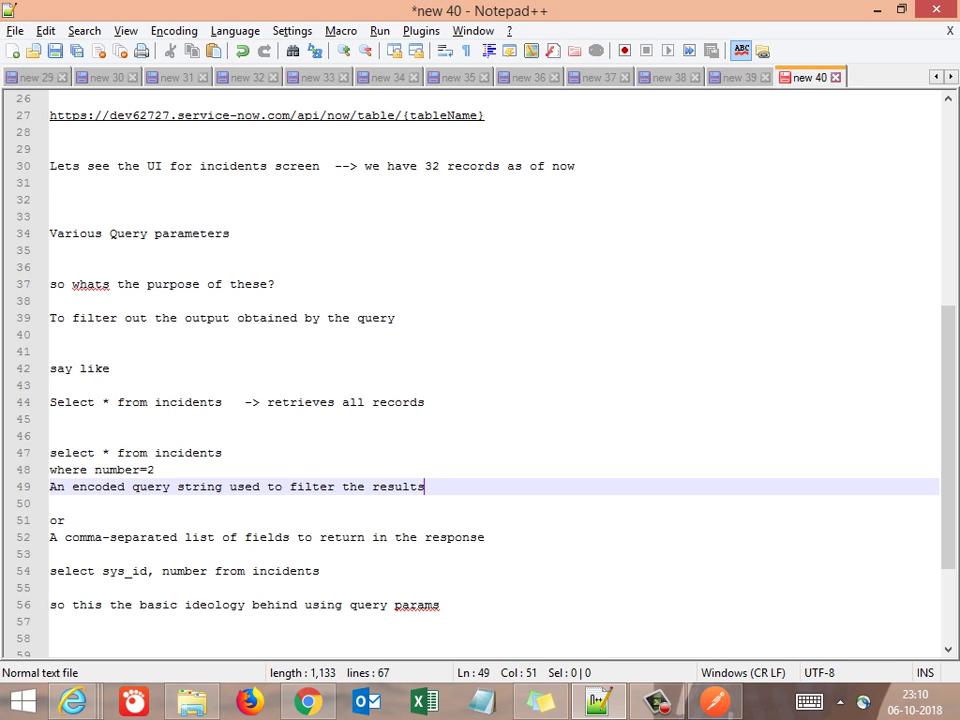
Add the note 'Lets see these in details with PostMan' near the end of the notes
key("Down")
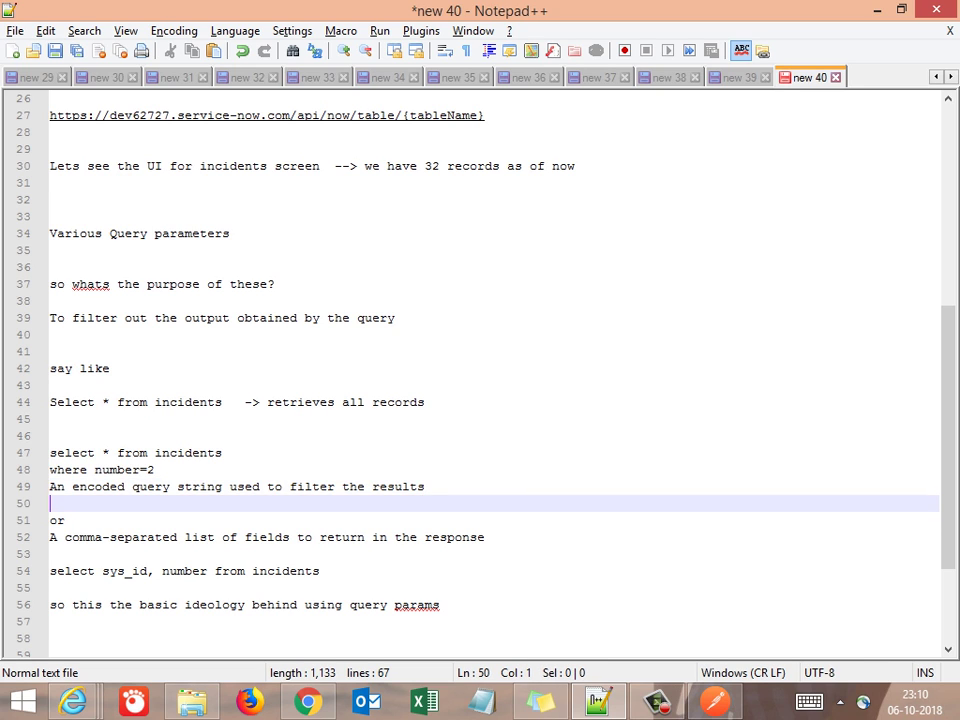
key("Down")
key("Down")
key("Down")
key("Down")
key("Down")
key("Down")
key("Down")
key("Down")
key("Down")
key("Down")
key("Down")
key("Down")
key("Up")
key("Up")
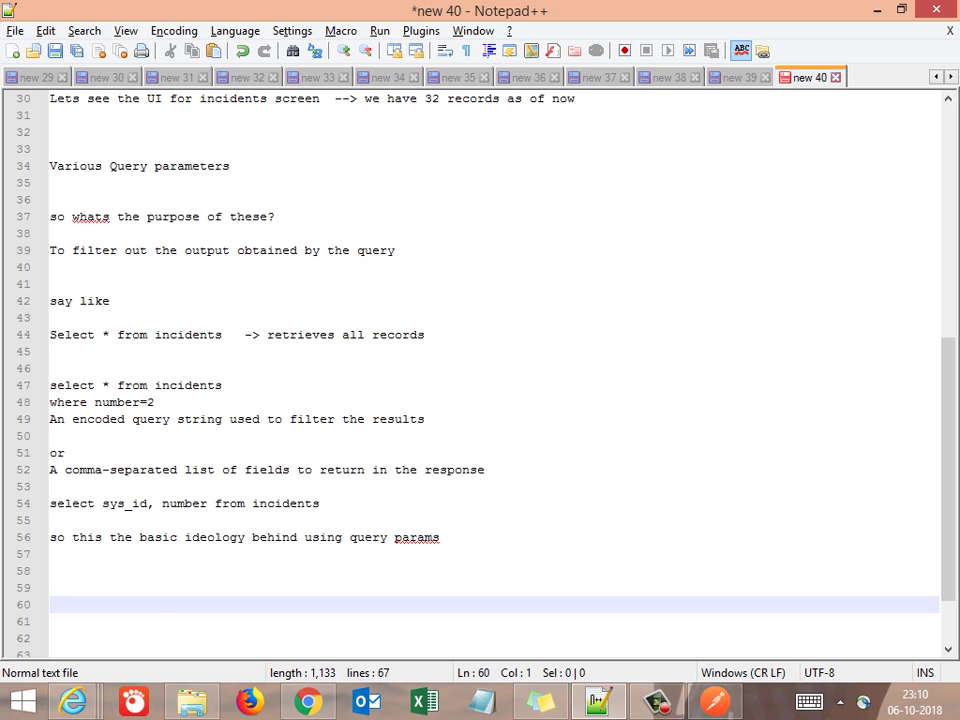
type("Lets see thes")
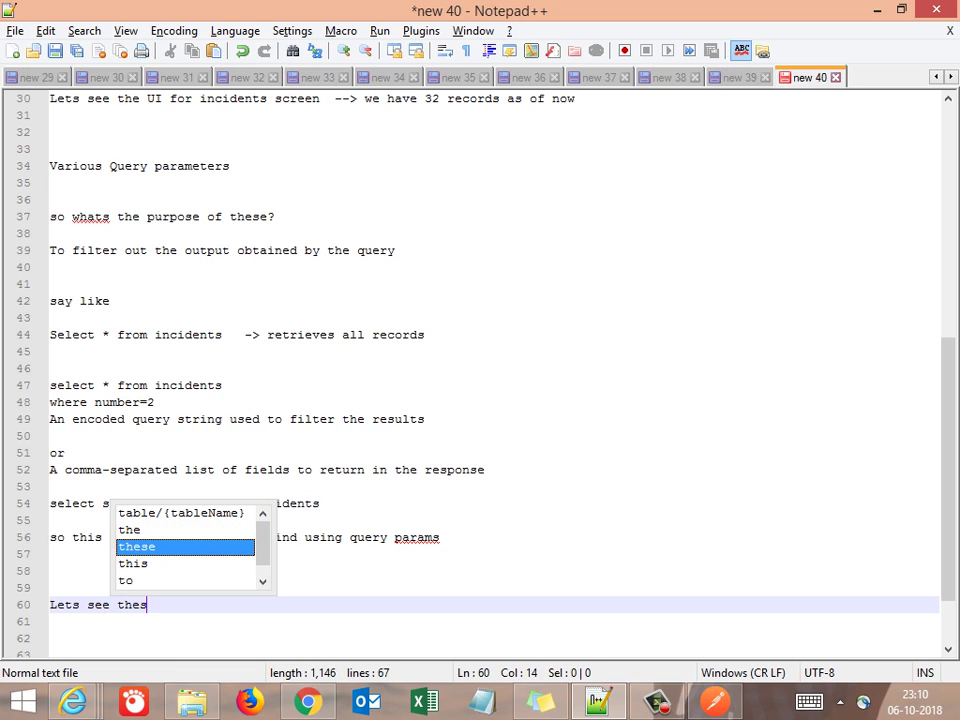
type("e in det")
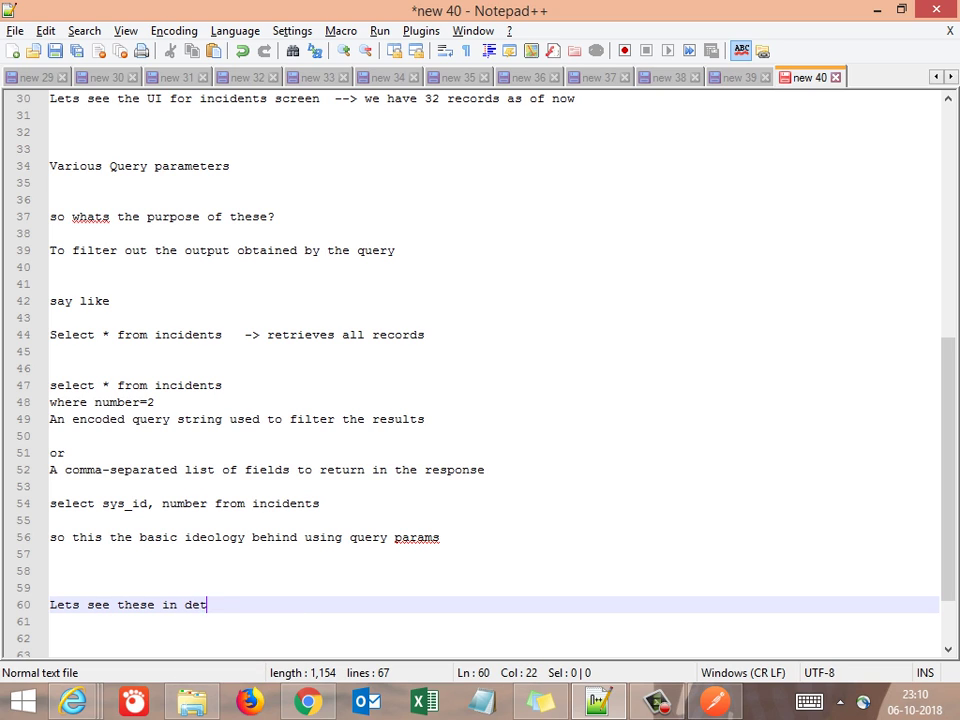
type("ails with Post")
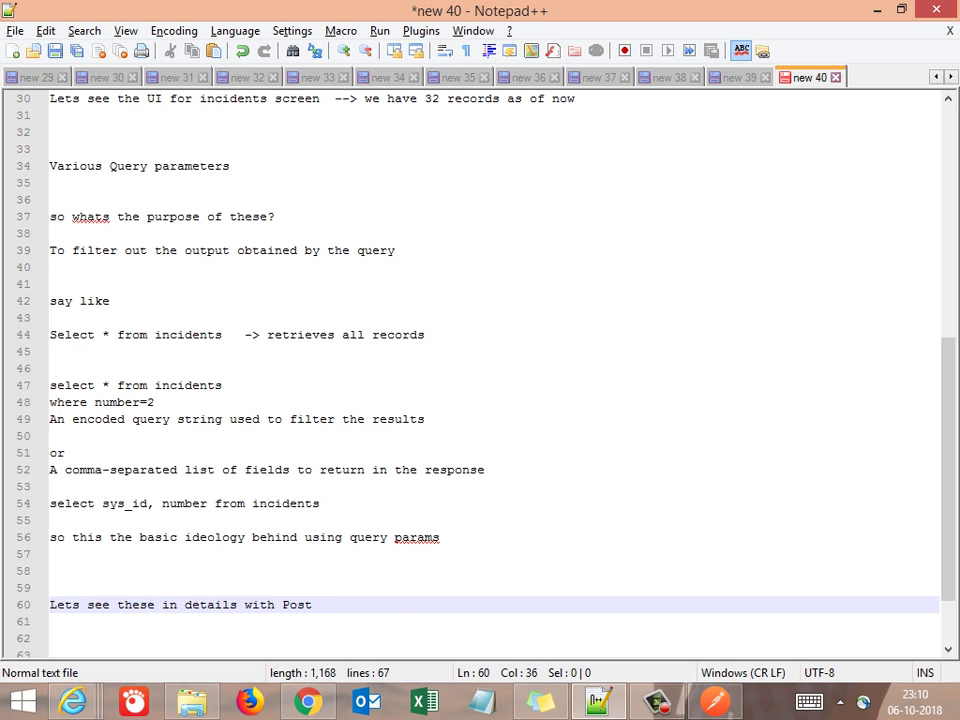
type("Mab")
key("BackSpace")
type("n")
key("Return")
key("Return")
key("Return")
key("Return")
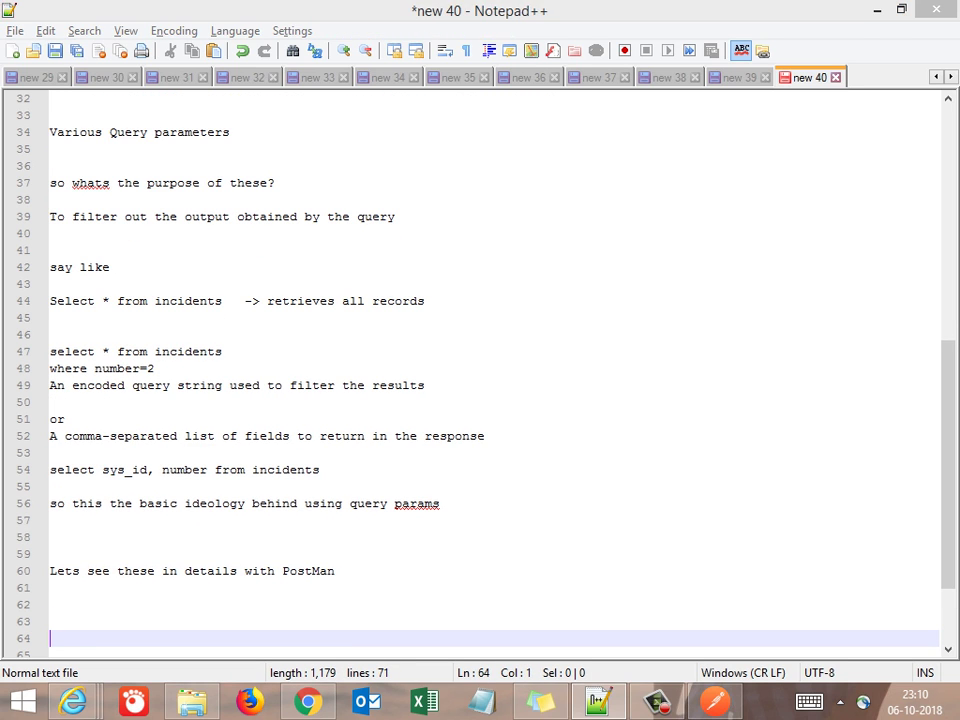
key("alt+Tab")
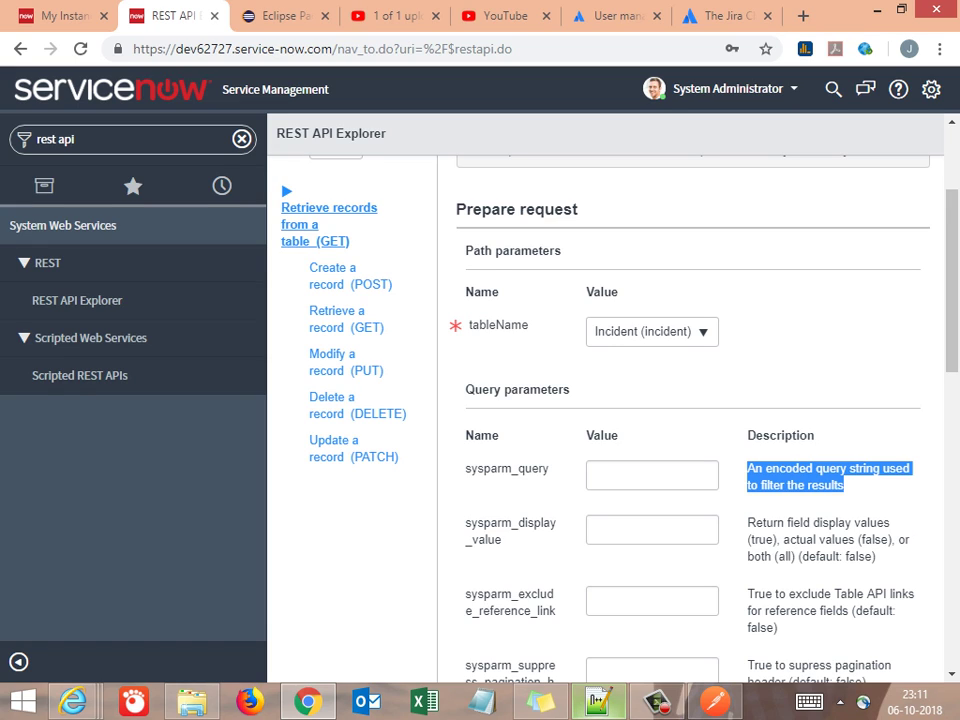
Replace the {tableName} placeholder in the line-27 endpoint URL with 'incident'
key("alt+Tab")
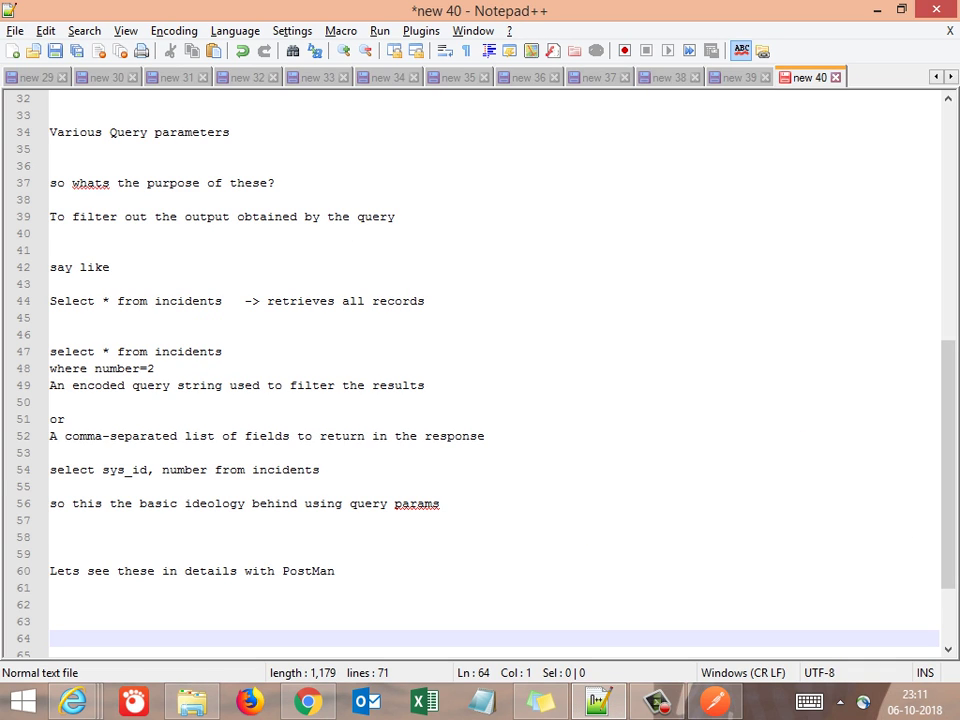
scroll(480, 360, "up", 6)
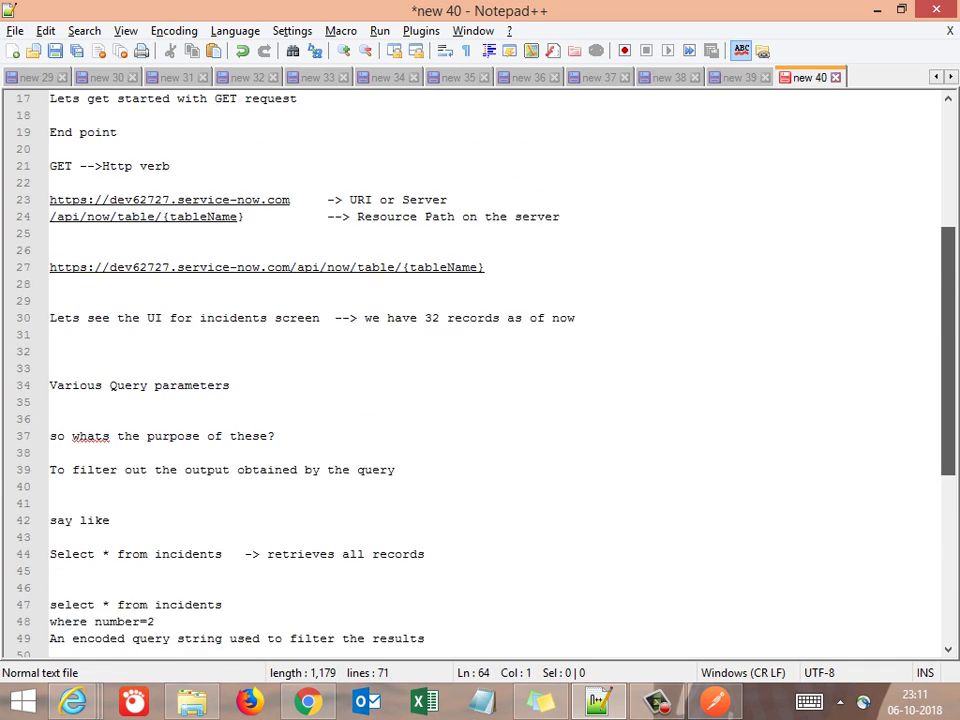
scroll(480, 370, "up", 1)
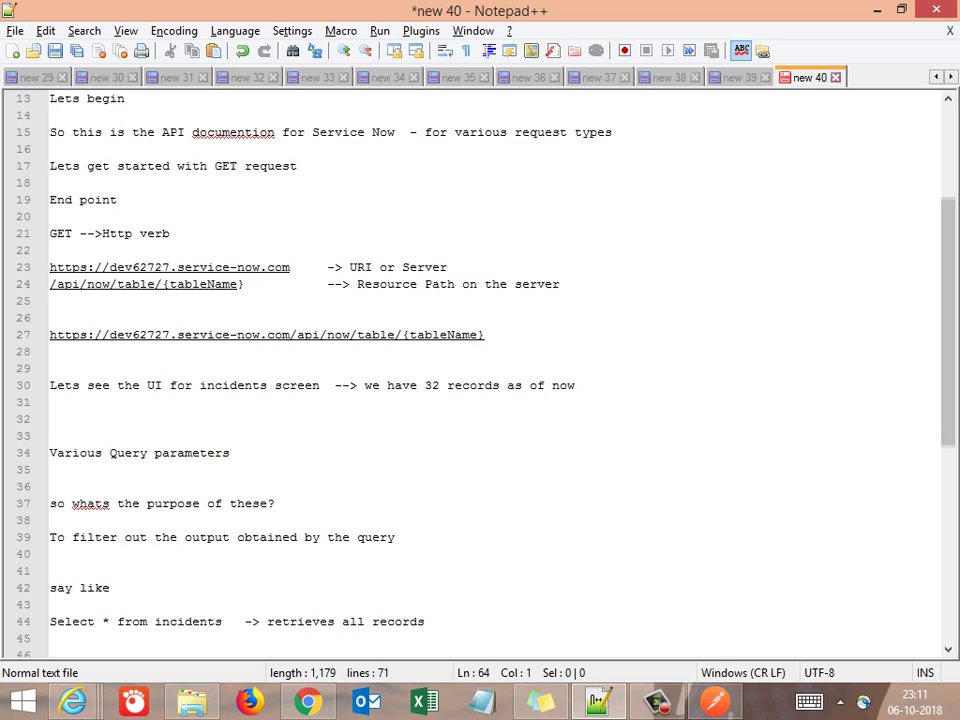
left_click(480, 335)
key("shift+Right")
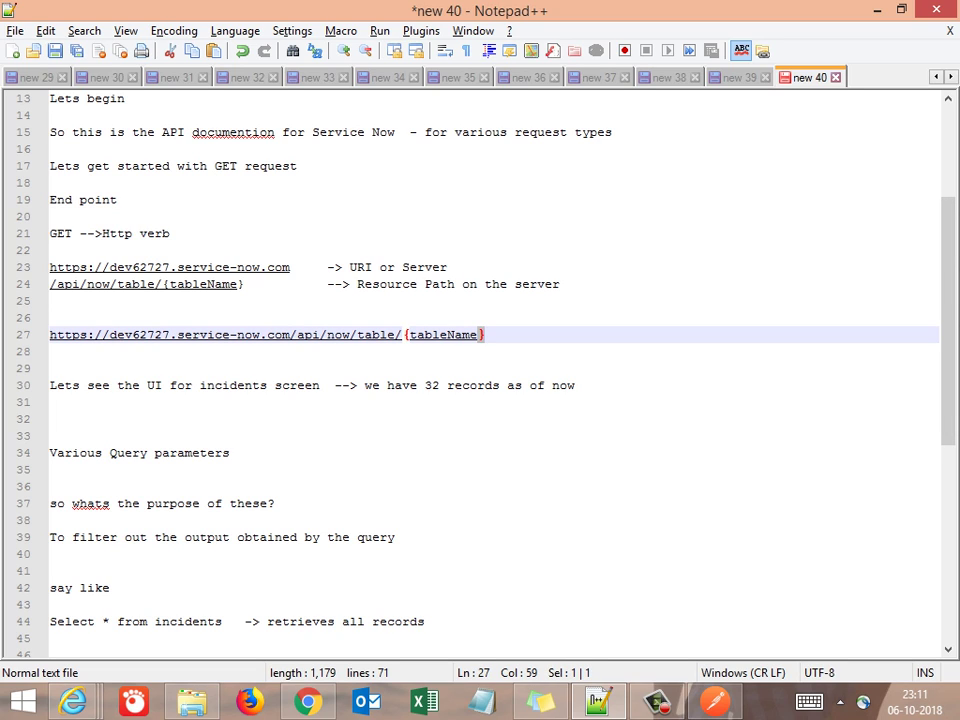
key("BackSpace")
key("BackSpace")
key("BackSpace")
key("BackSpace")
key("BackSpace")
key("BackSpace")
key("BackSpace")
key("BackSpace")
key("BackSpace")
key("BackSpace")
key("BackSpace")
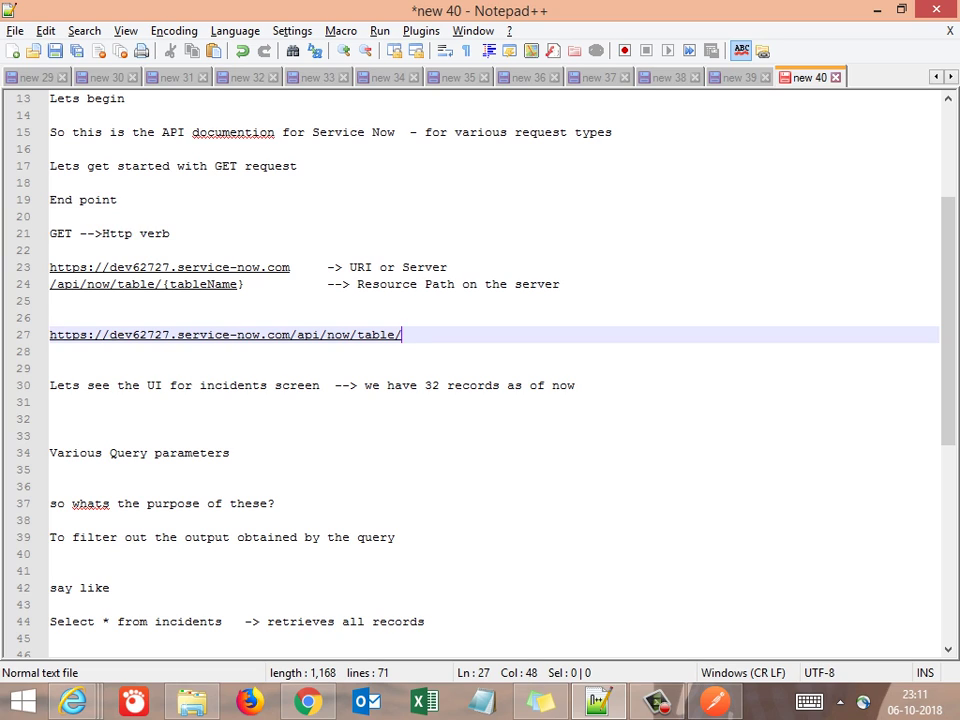
type("incidents")
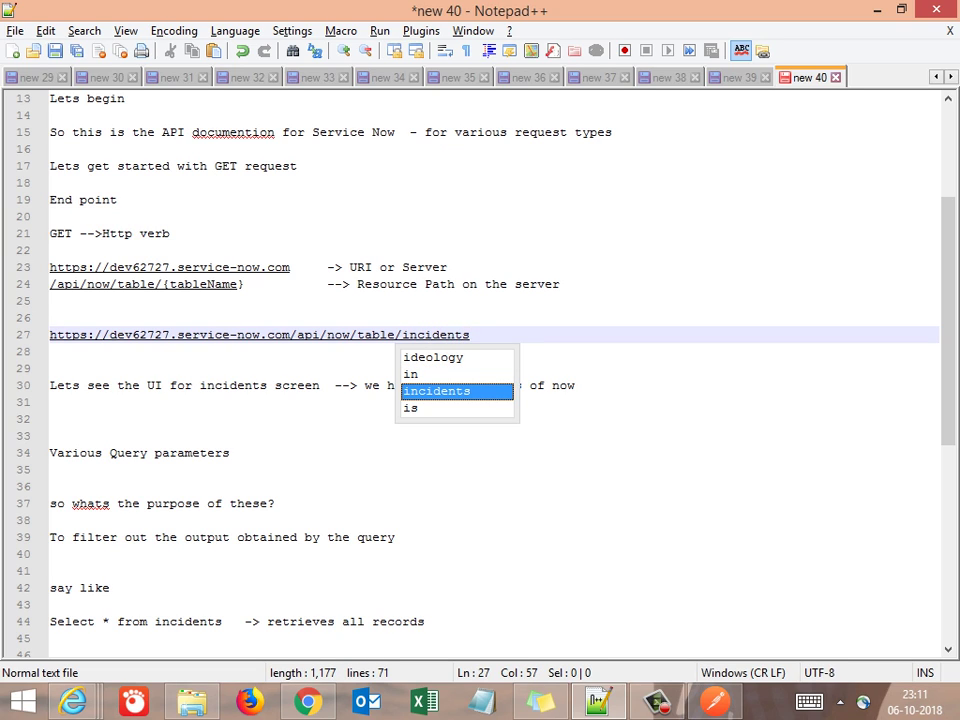
key("BackSpace")
key("alt+Tab")
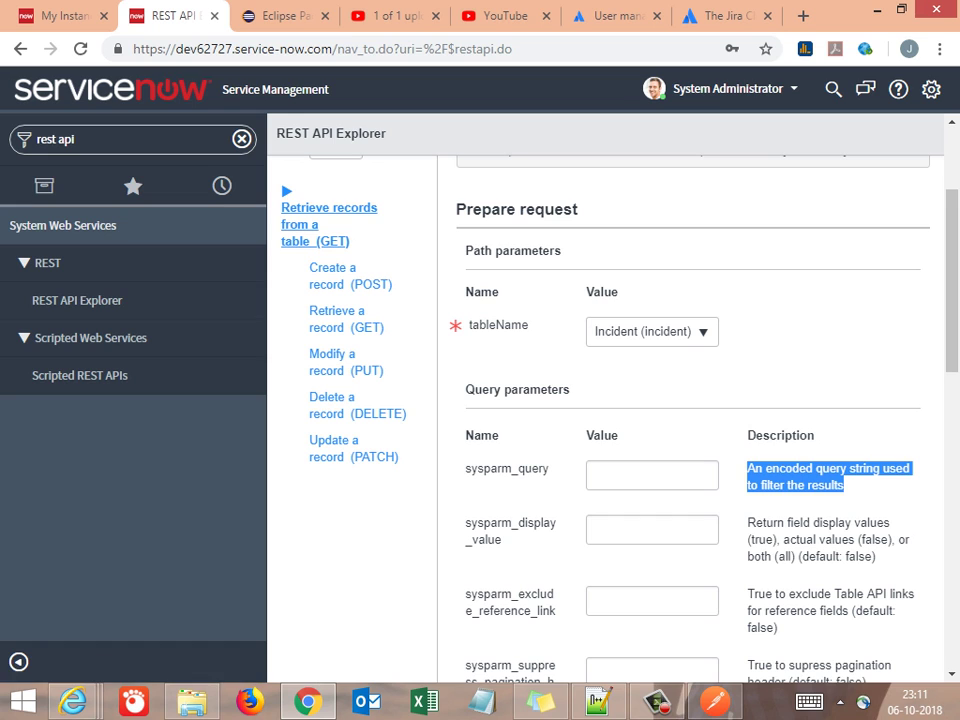
Copy sysparm_query from REST API Explorer and paste it on its own line below the URL
double_click(506, 468)
key("ctrl+c")
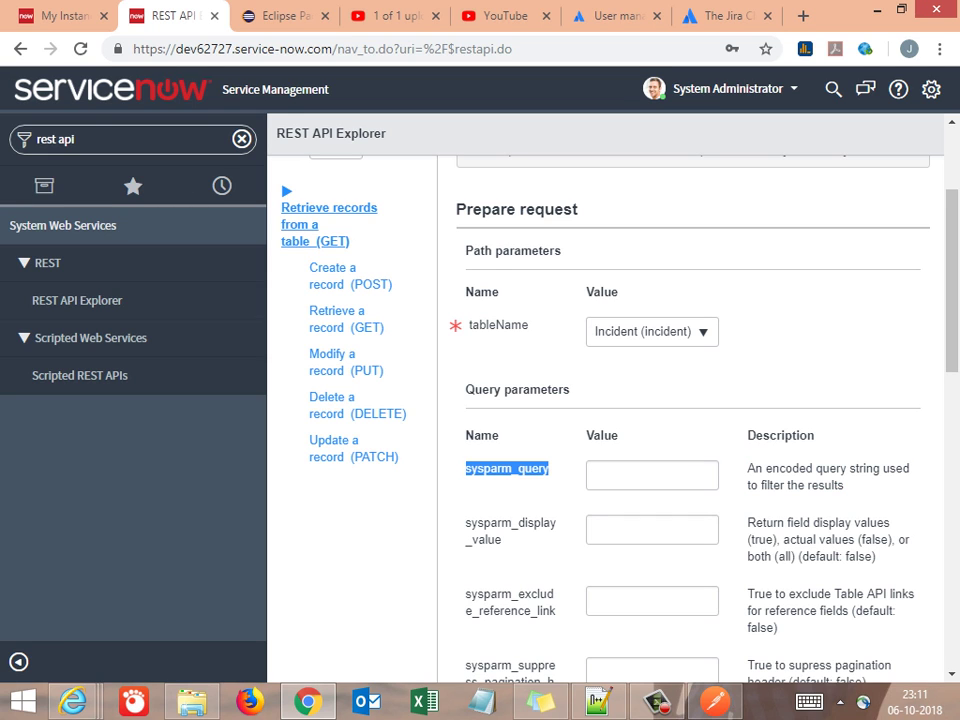
key("alt+Tab")
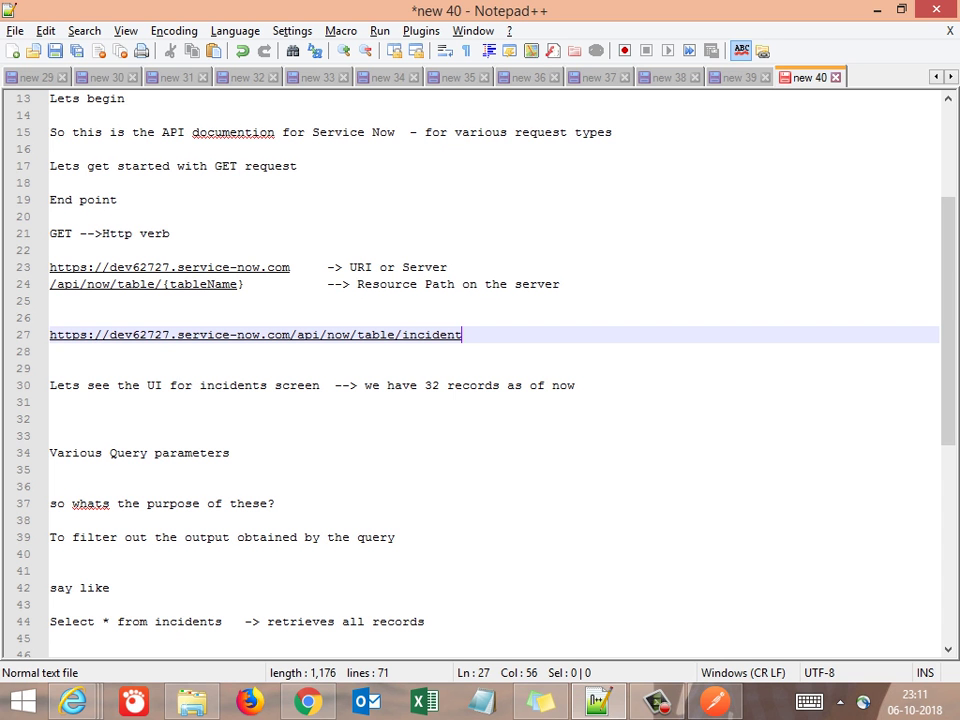
key("Down")
key("Return")
key("Return")
key("Up")
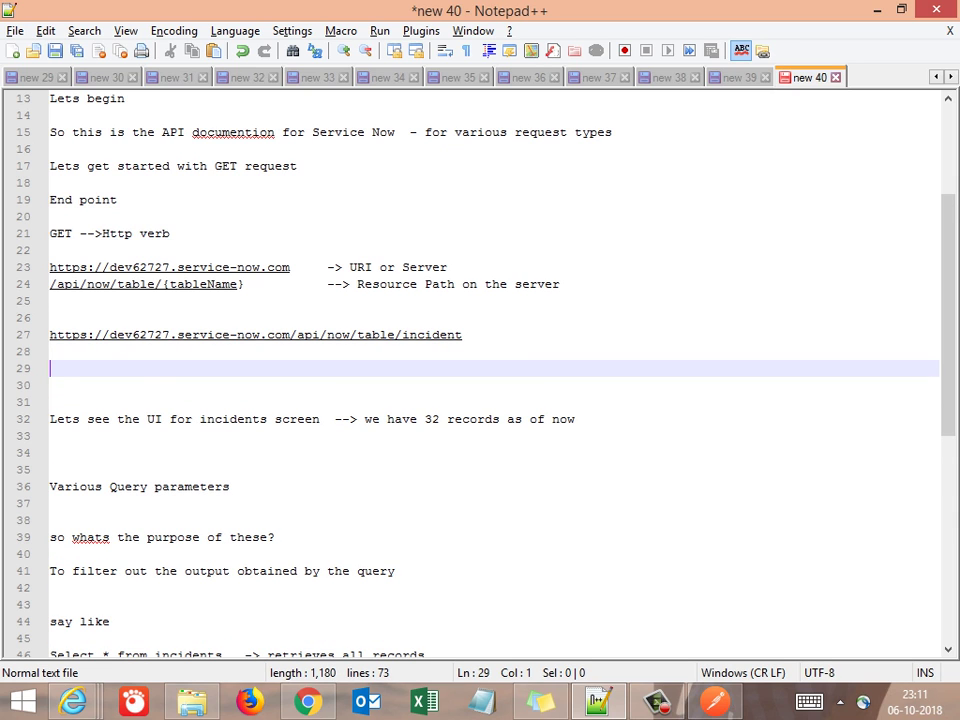
key("ctrl+v")
key("Return")
key("Return")
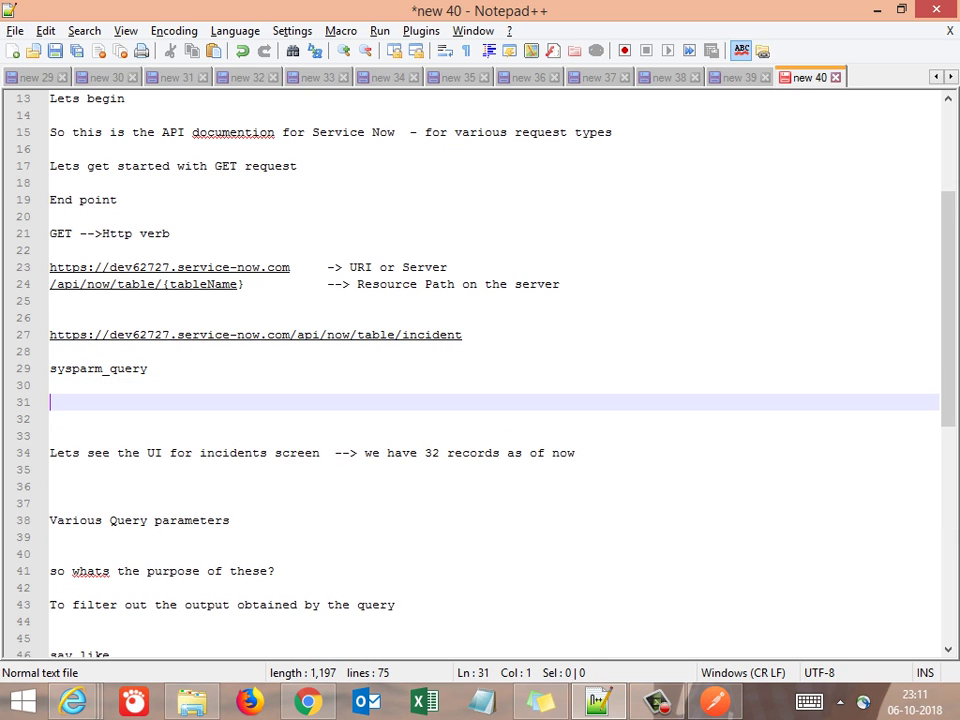
key("alt+Tab")
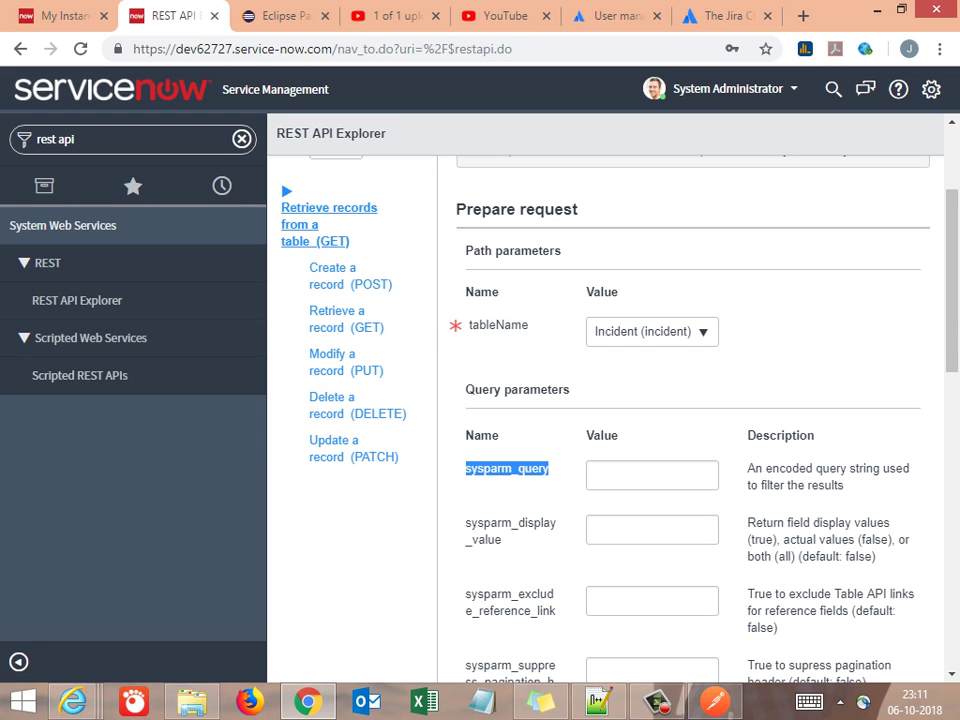
Copy sysparm_fields from REST API Explorer and paste it on line 31 of the notes
scroll(690, 420, "down", 4)
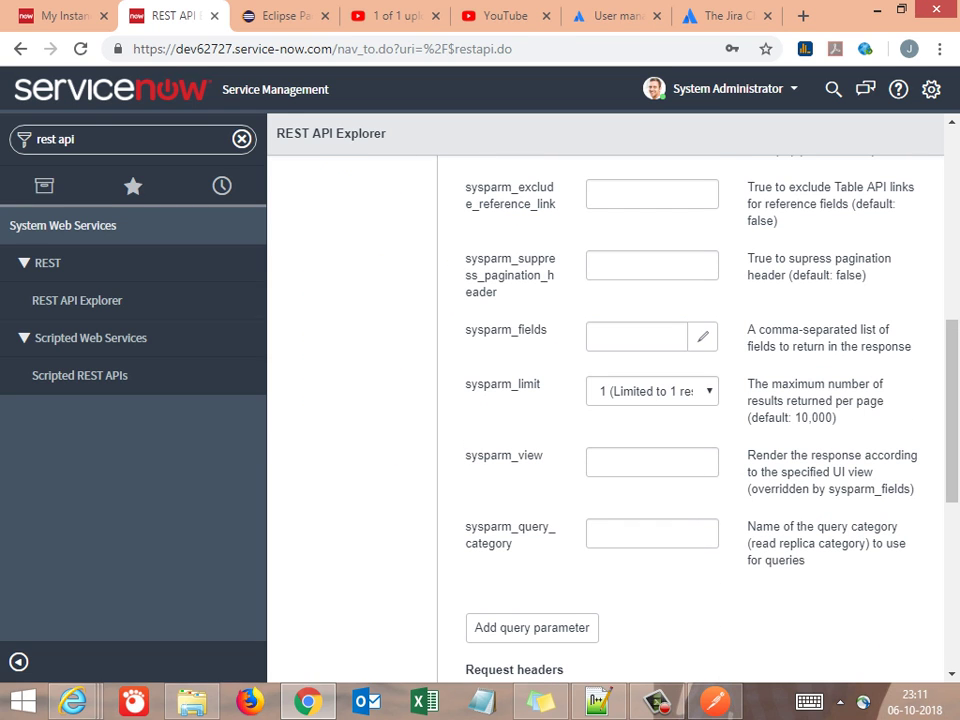
double_click(505, 329)
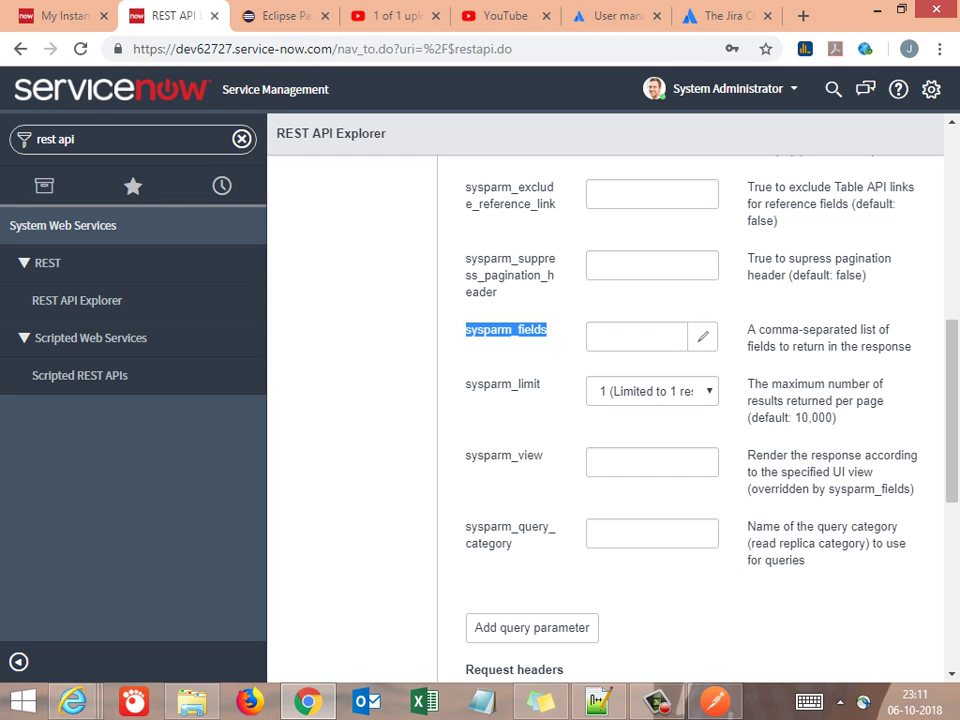
key("ctrl+c")
key("alt+Tab")
key("ctrl+v")
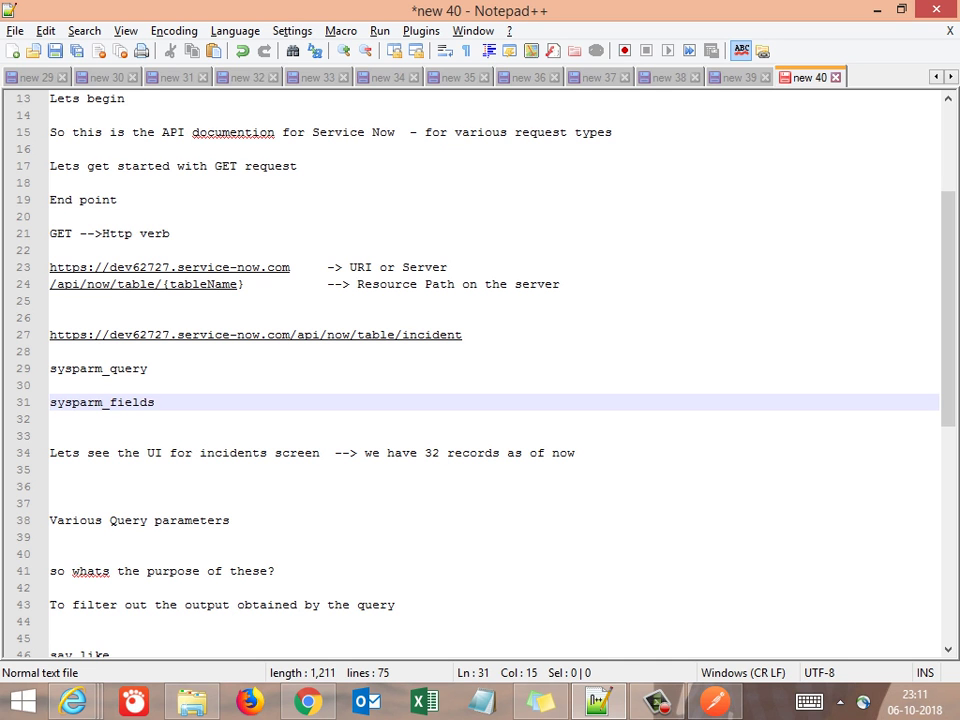
key("alt")
key("Down")
key("Up")
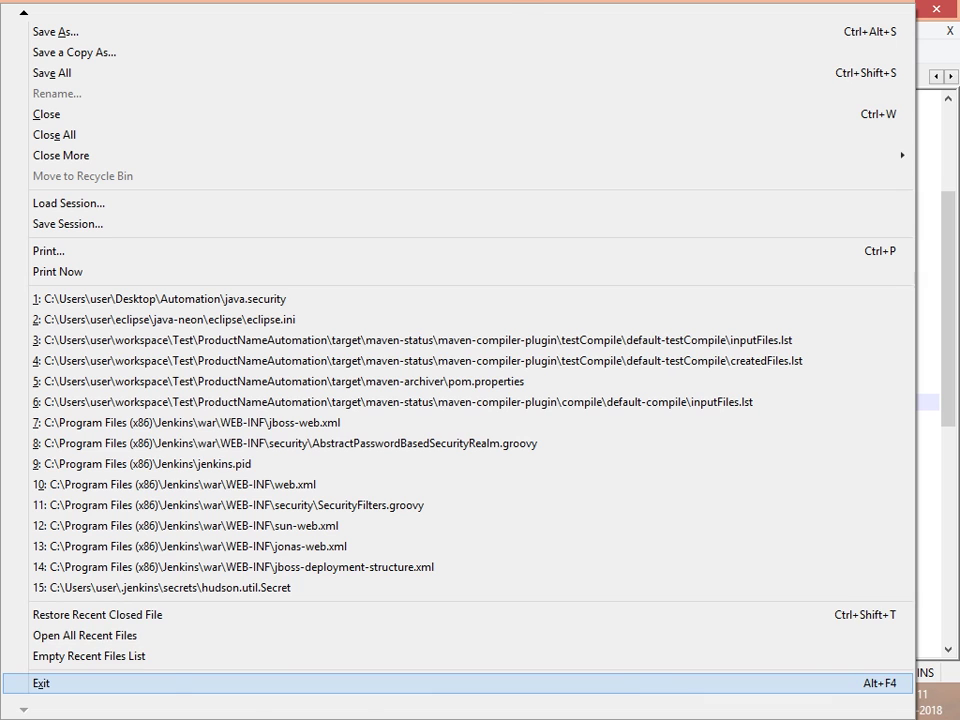
Select the incident URL and both sysparm parameter lines (lines 27–31)
key("Escape")
key("Down")
key("Up")
key("Escape")
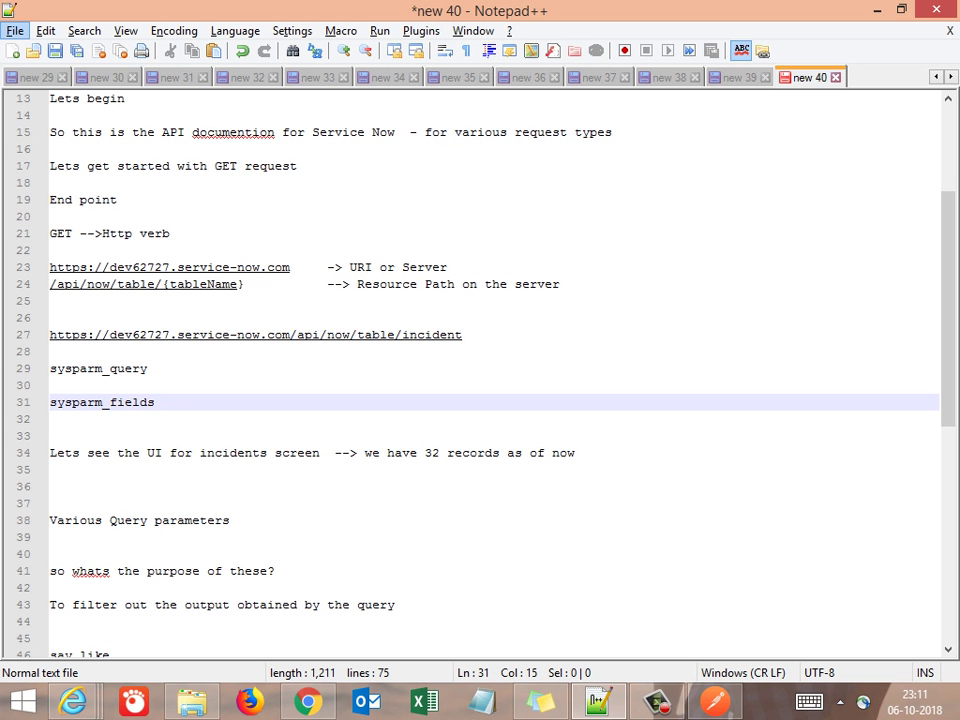
key("shift+Up")
key("shift+Up")
key("shift+Up")
key("shift+Up")
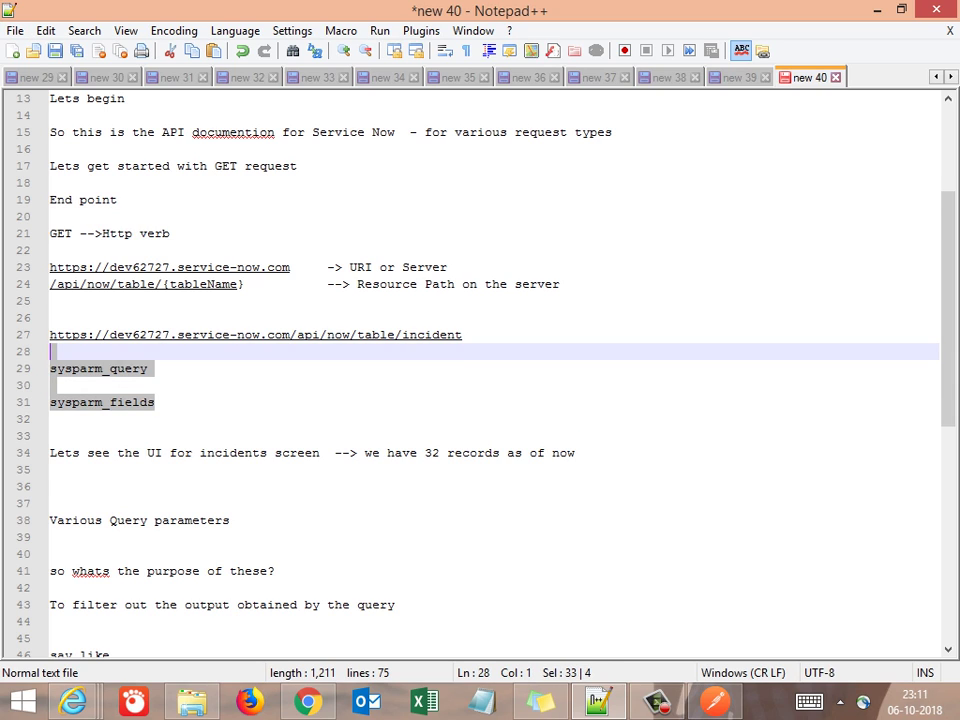
key("shift+Home")
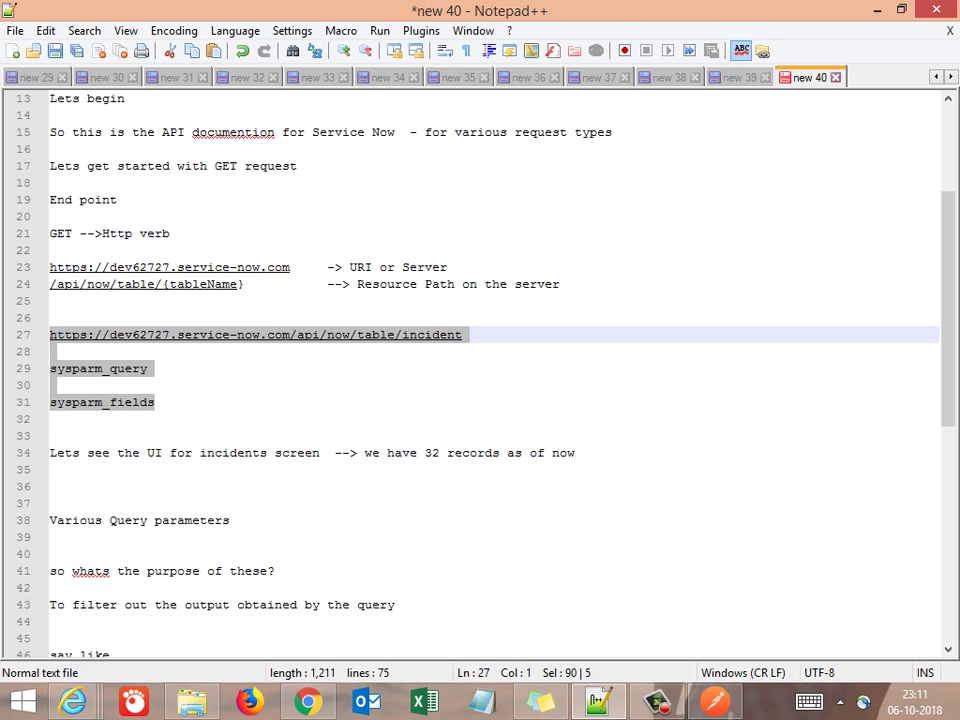
Paste the URL and sysparm_query/sysparm_fields names into a new blank document, new 41
key("ctrl+n")
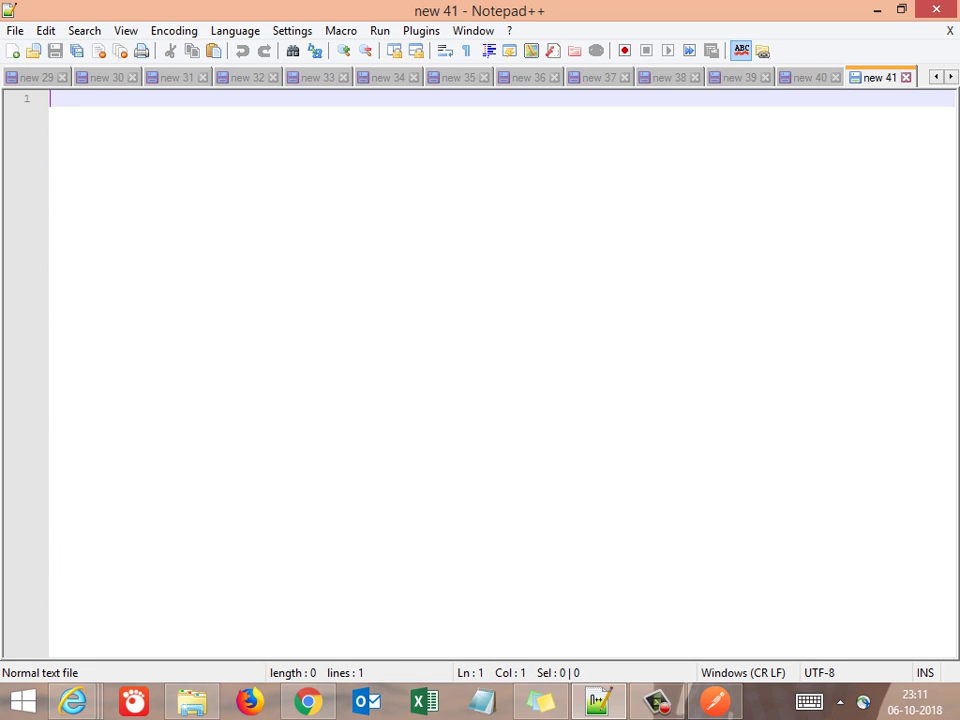
key("Return")
key("Return")
key("Return")
key("Return")
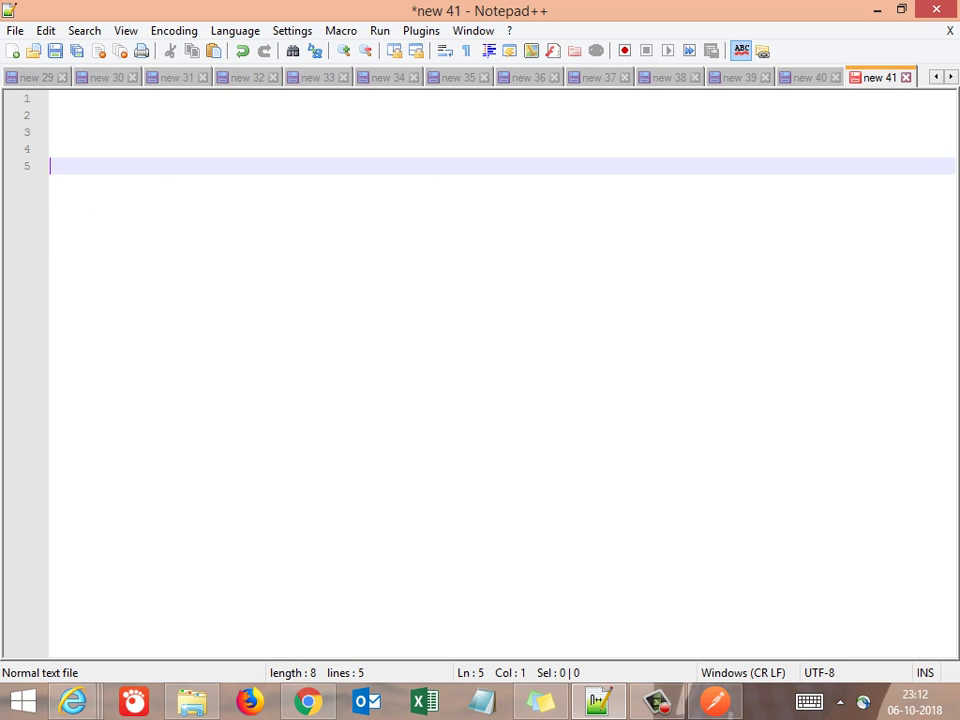
key("ctrl+v")
key("Return")
key("Return")
key("Return")
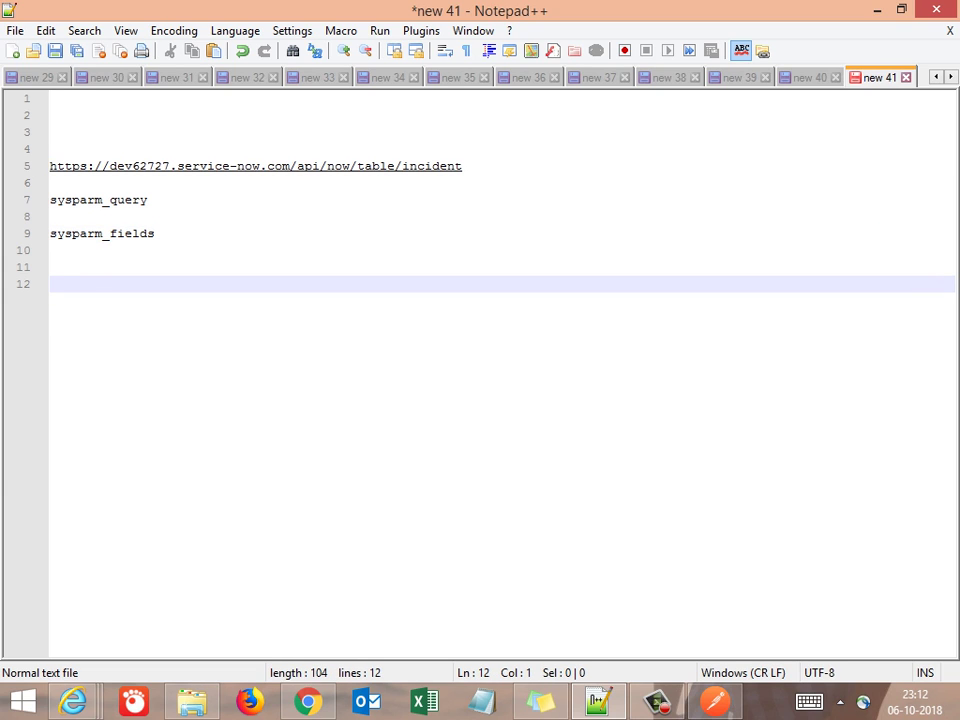
key("alt+Tab")
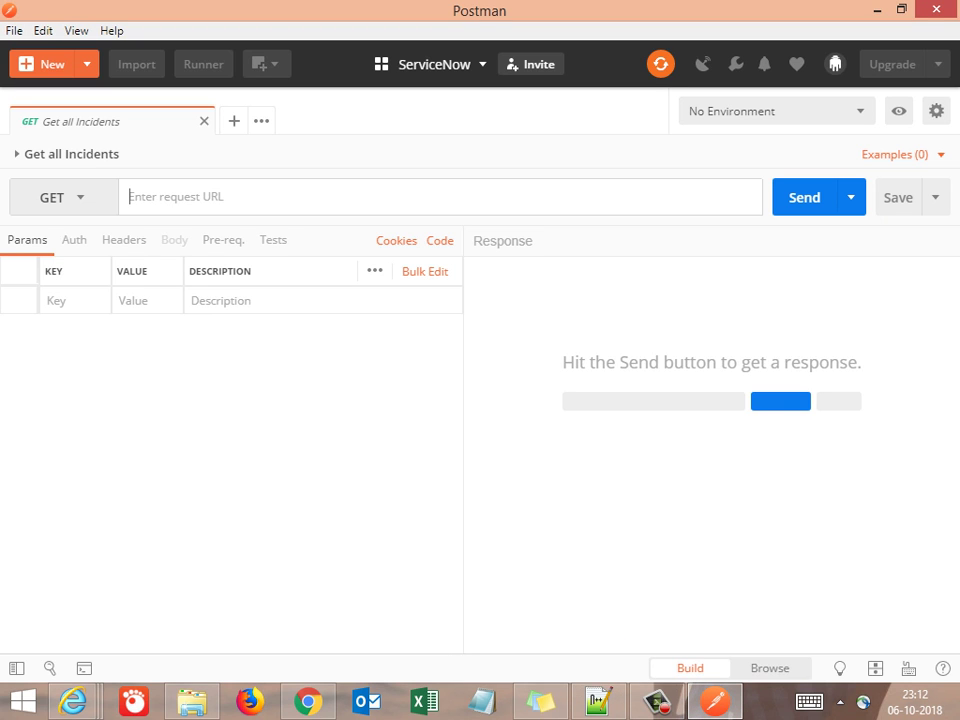
Paste the incident Table API URL from line 5 into Postman's Get all Incidents request address
key("alt+Tab")
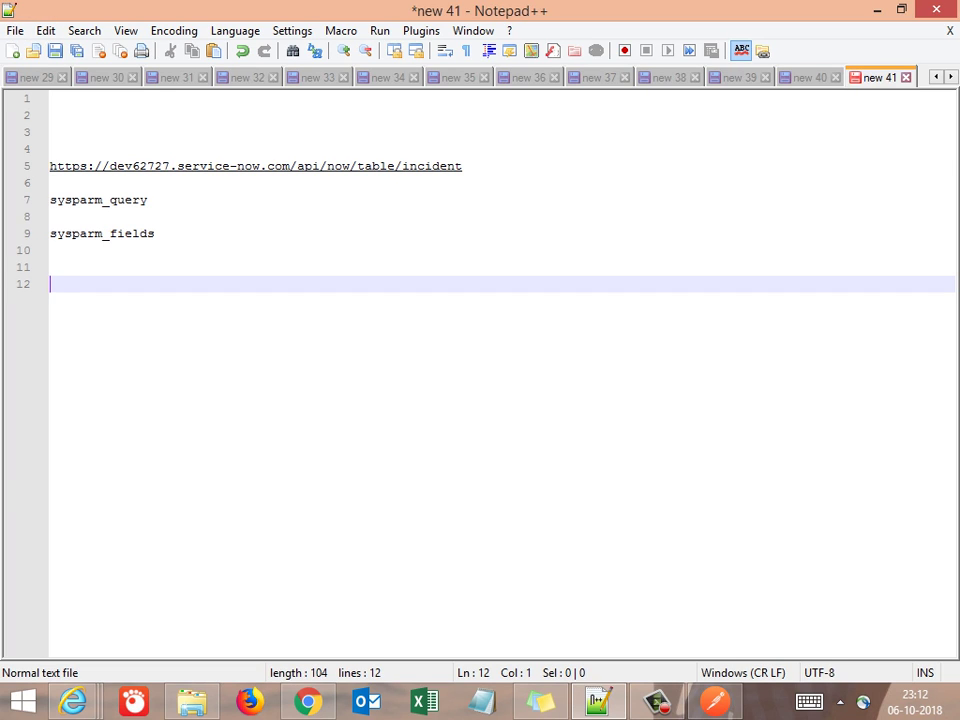
left_click(462, 166)
key("shift+Home")
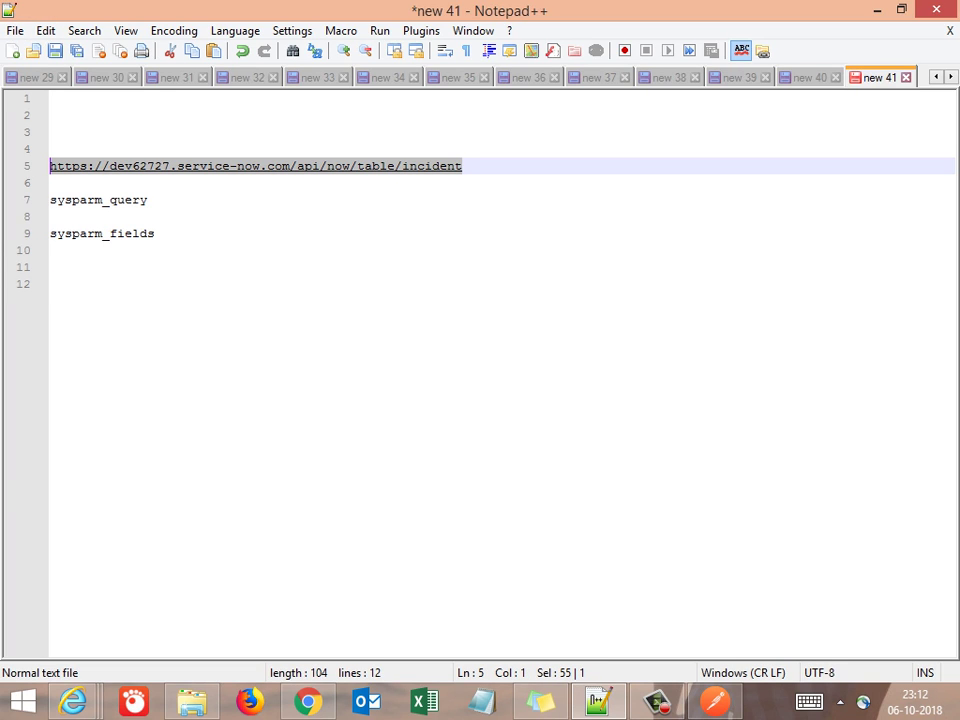
key("alt+Tab")
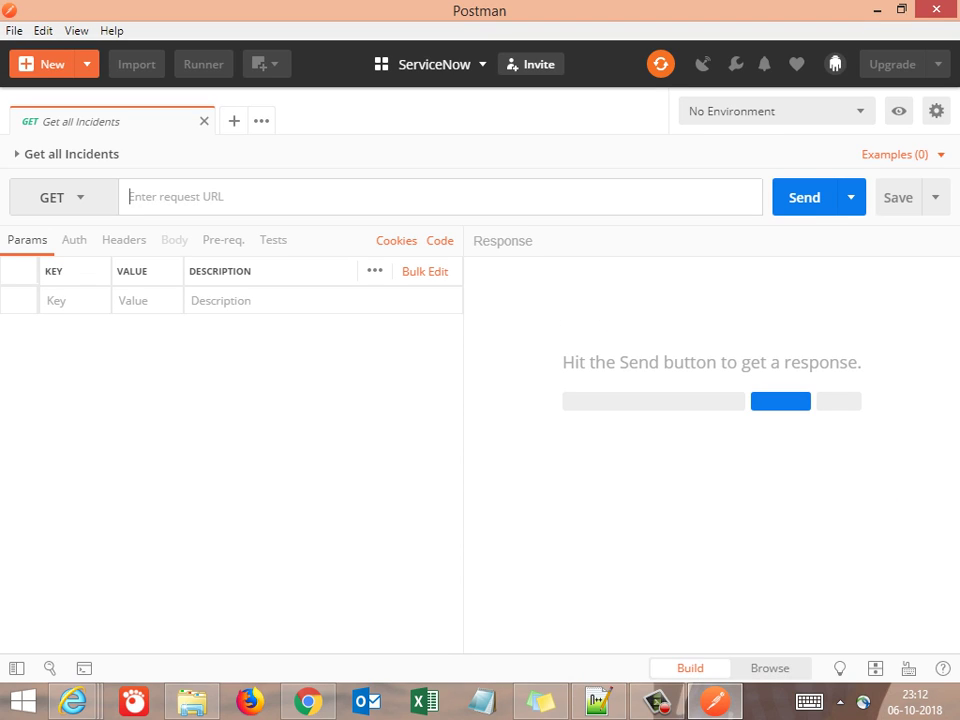
key("ctrl+v")
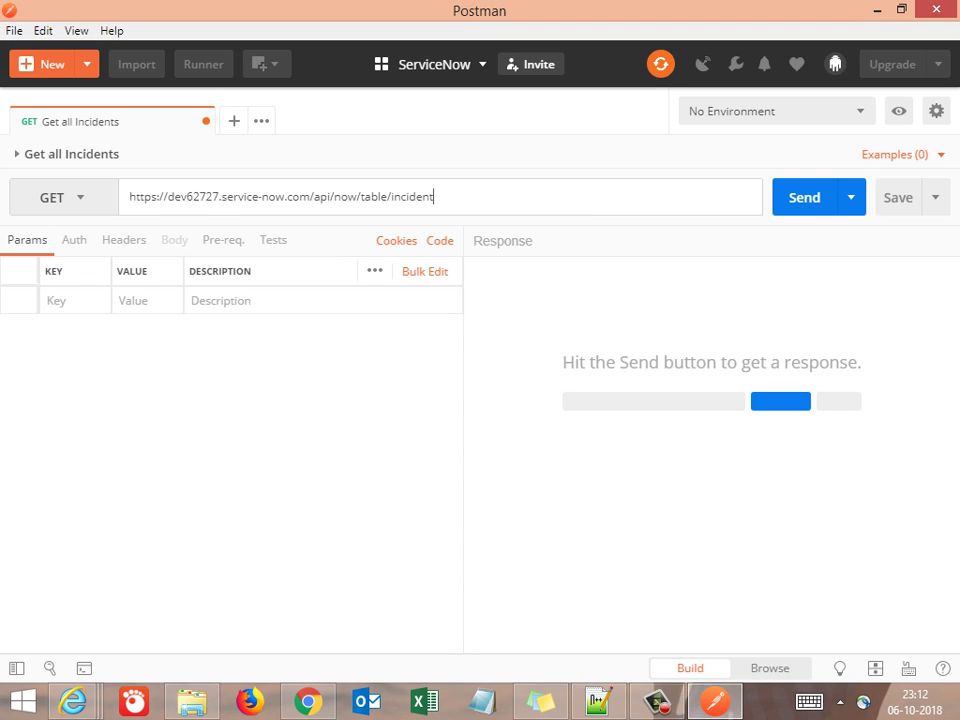
key("alt+Tab")
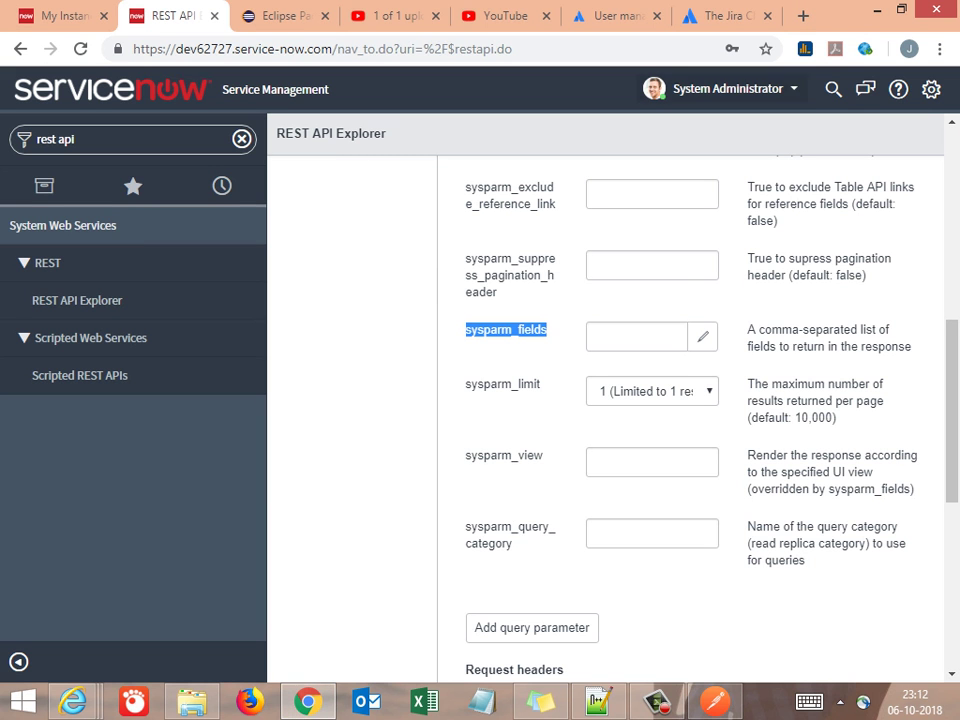
Load the pasted ServiceNow incident Table API URL in a fresh Chrome tab
key("ctrl+t")
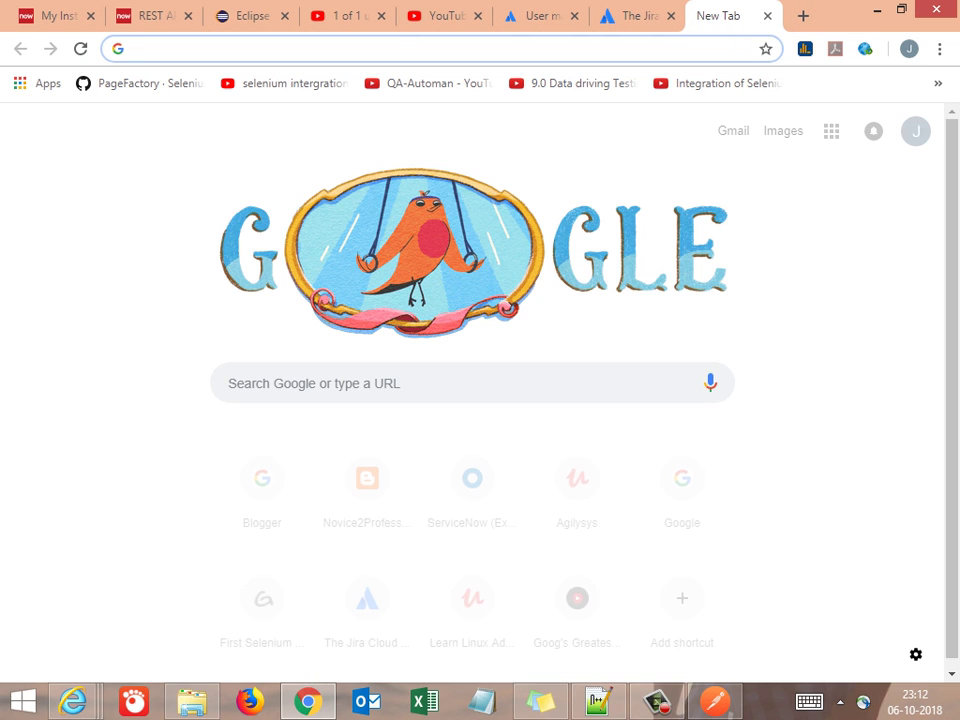
key("ctrl+v")
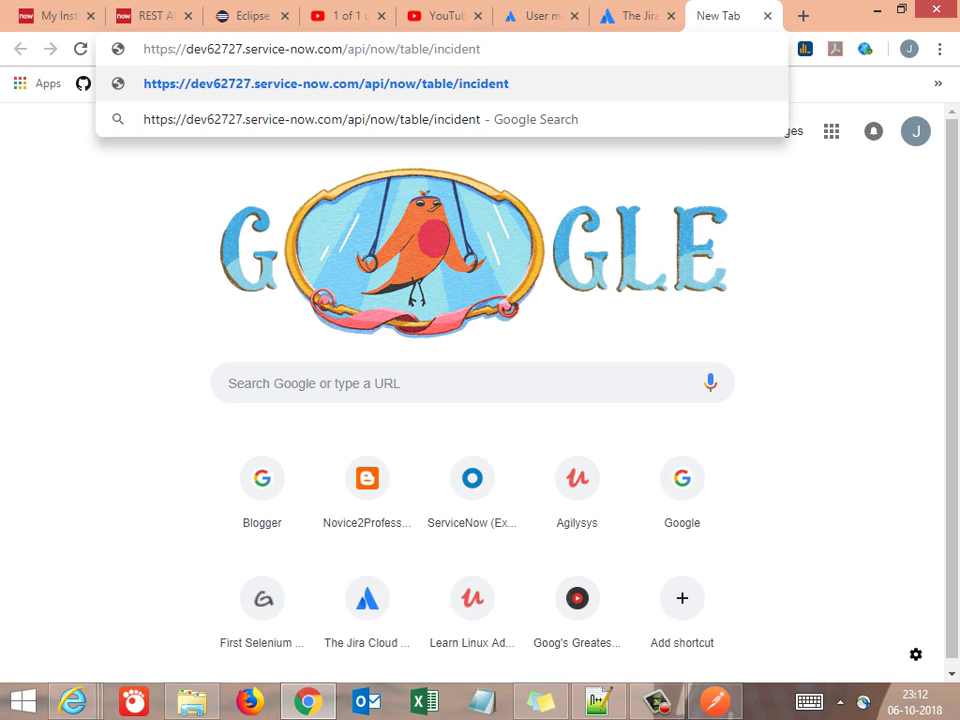
key("Return")
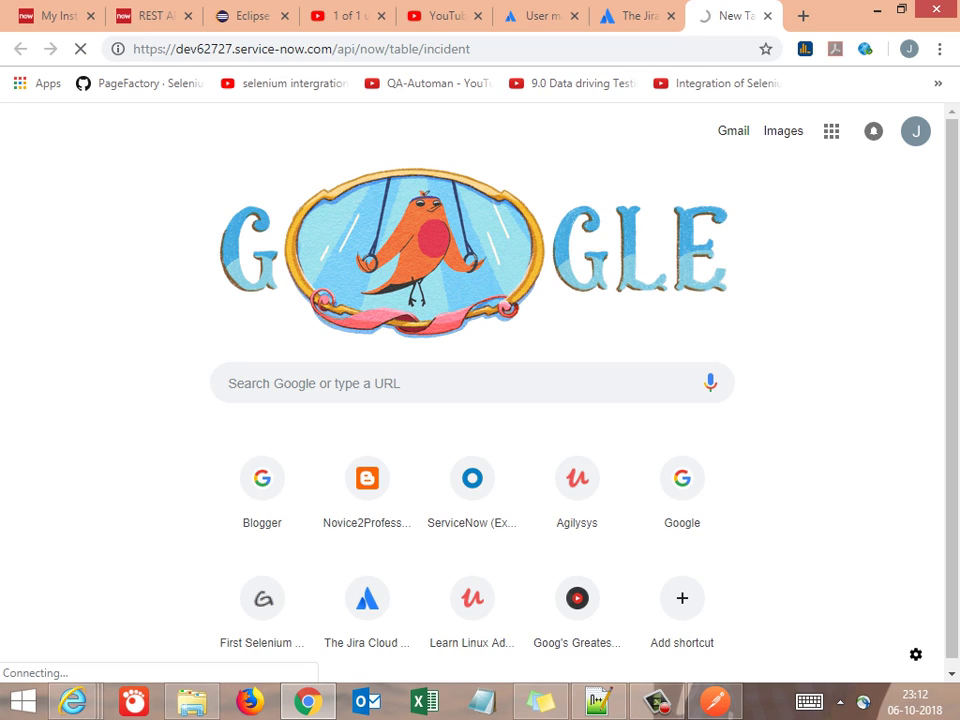
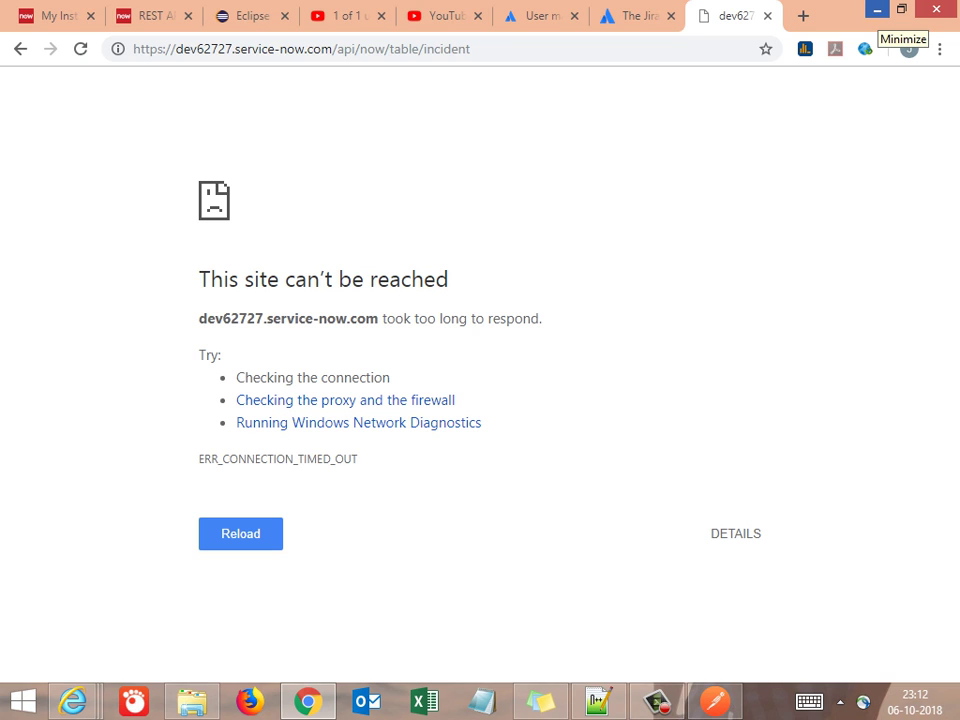
Minimise Chrome's timed-out incident API page to reveal the Postman request
left_click(877, 9)
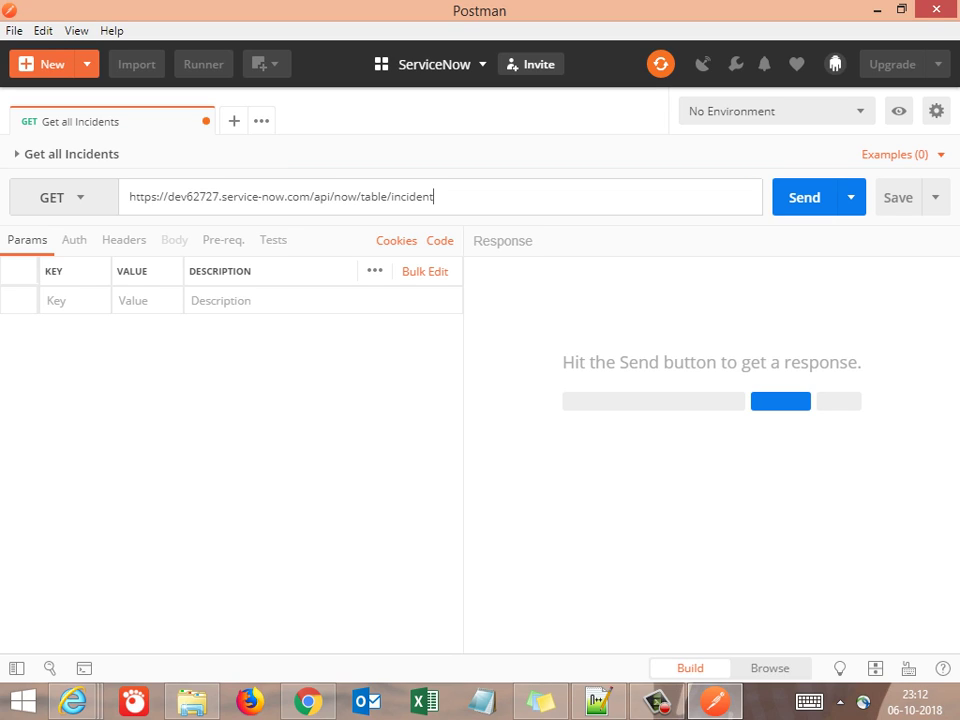
Try Basic Auth on Get all Incidents, revert to Inherit auth from parent, and show the collections sidebar
left_click(74, 240)
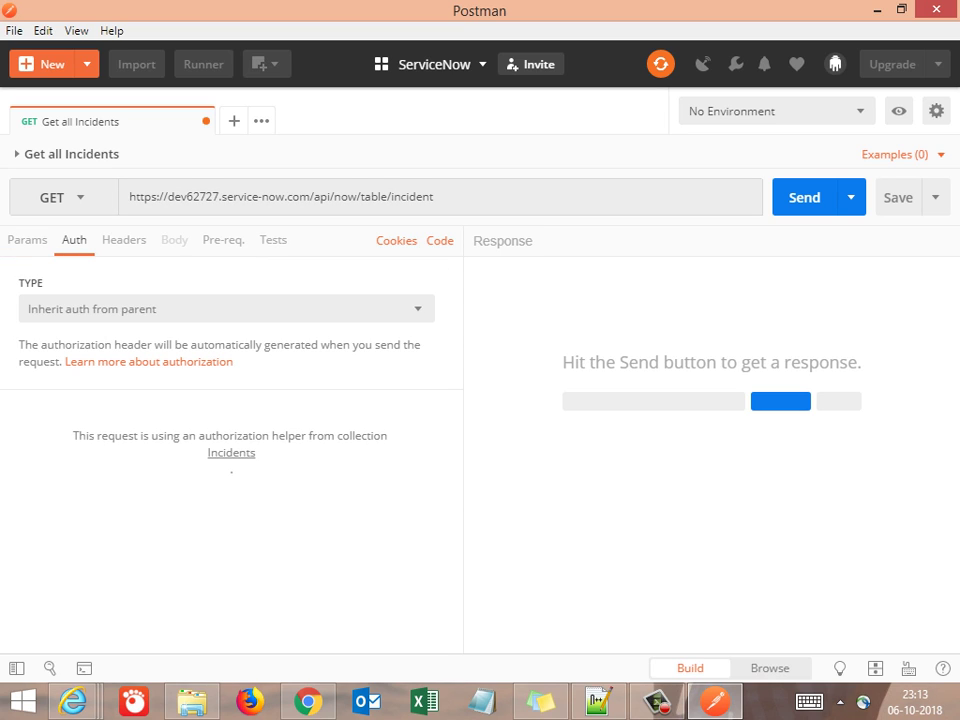
left_click(226, 309)
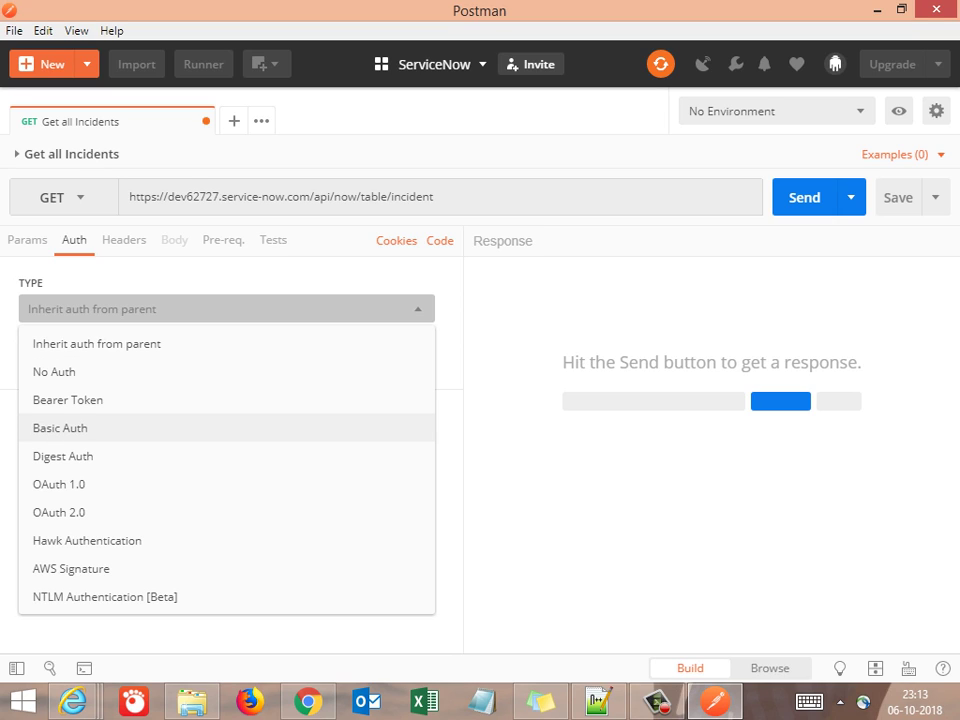
left_click(60, 428)
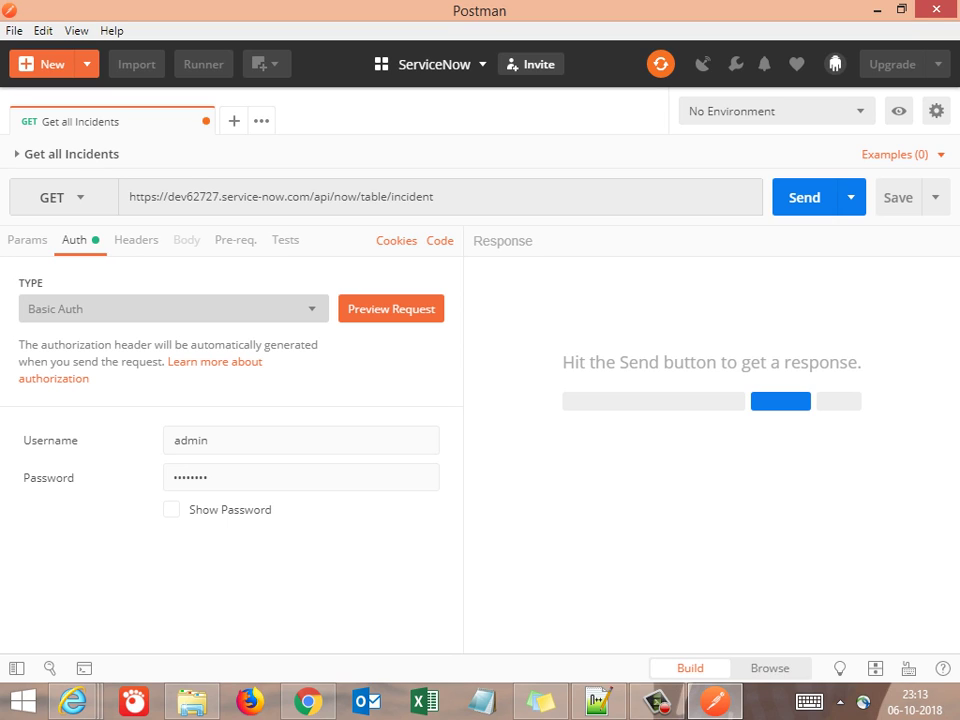
left_click(170, 308)
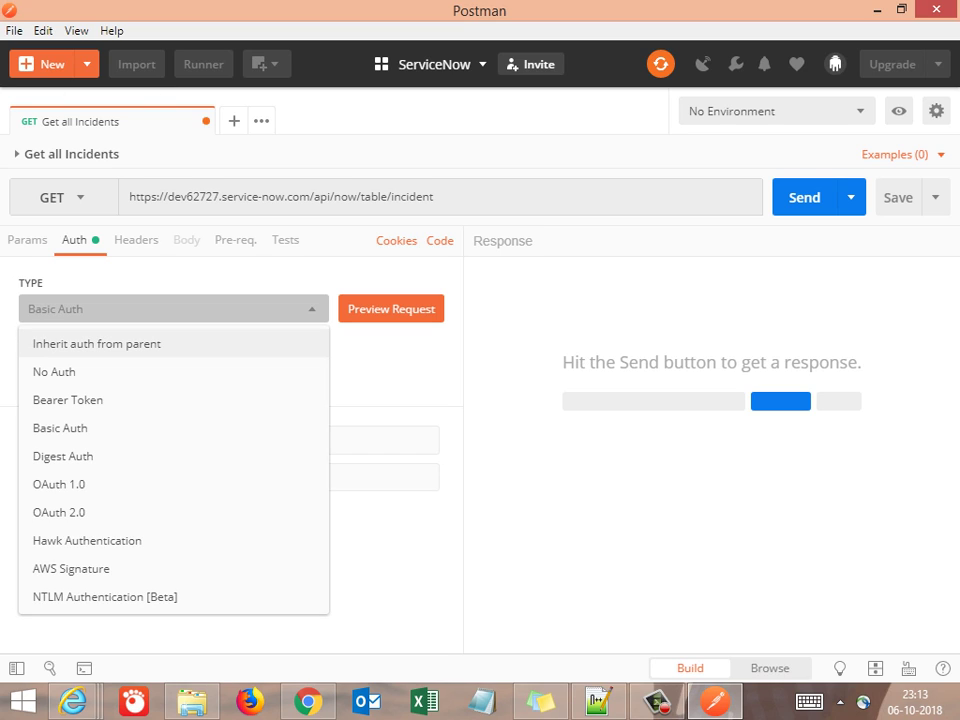
left_click(96, 343)
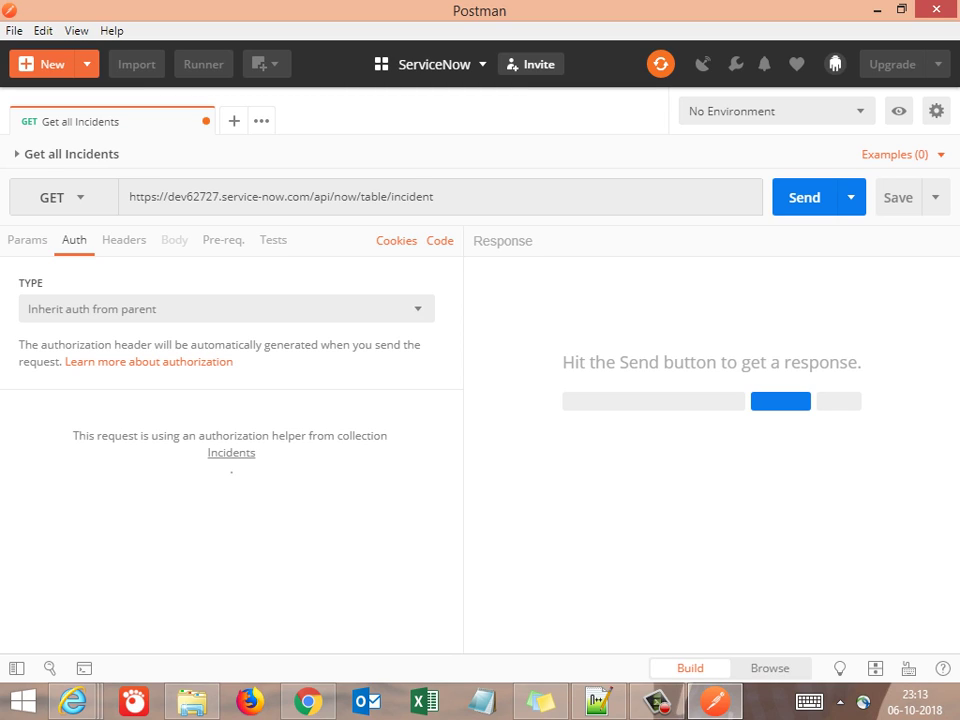
key("ctrl+backslash")
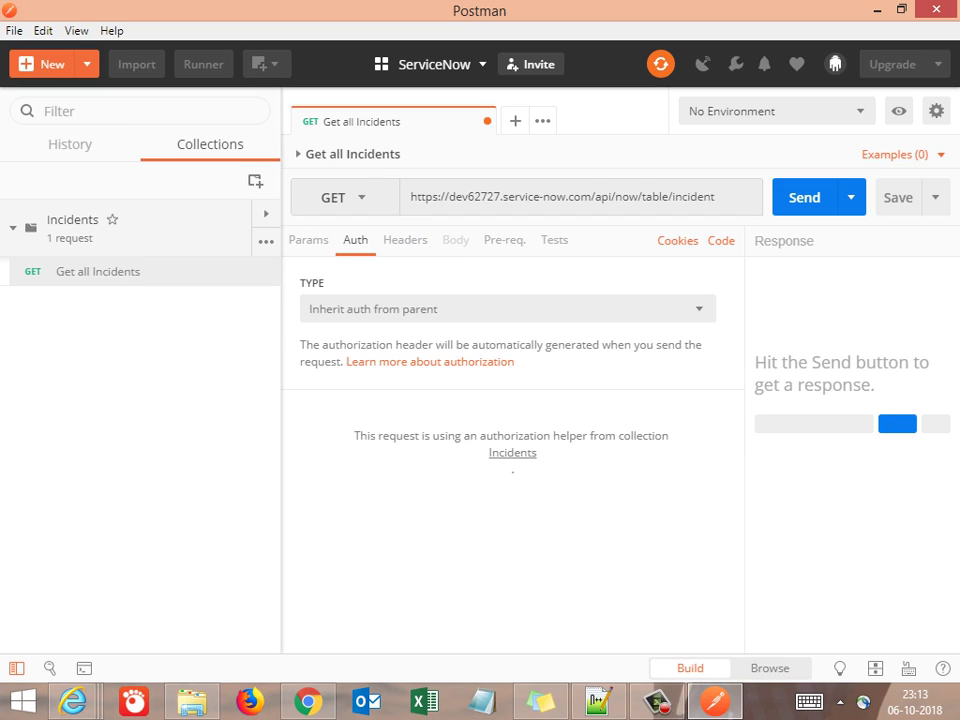
Inspect the Incidents collection's Basic Auth settings, then switch to the Notepad++ notes
left_click(265, 241)
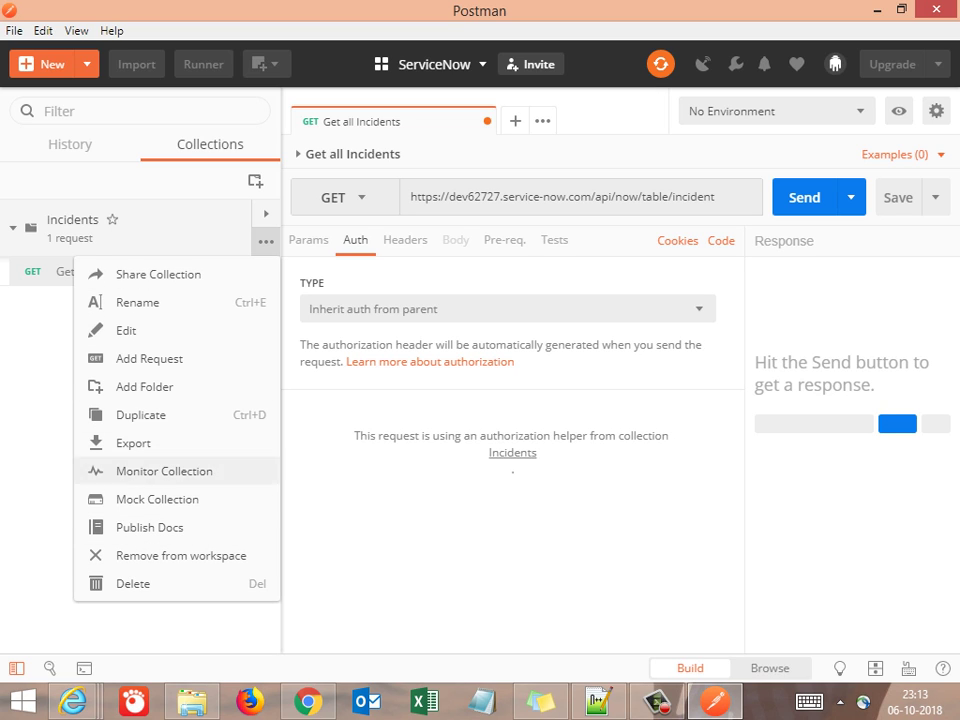
left_click(126, 330)
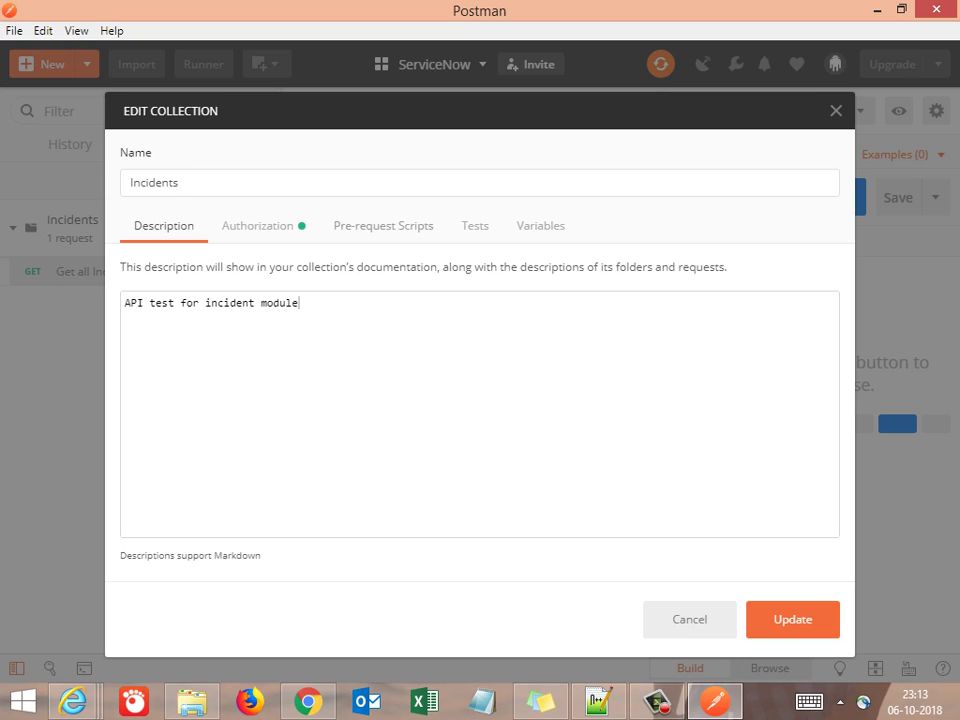
left_click(257, 225)
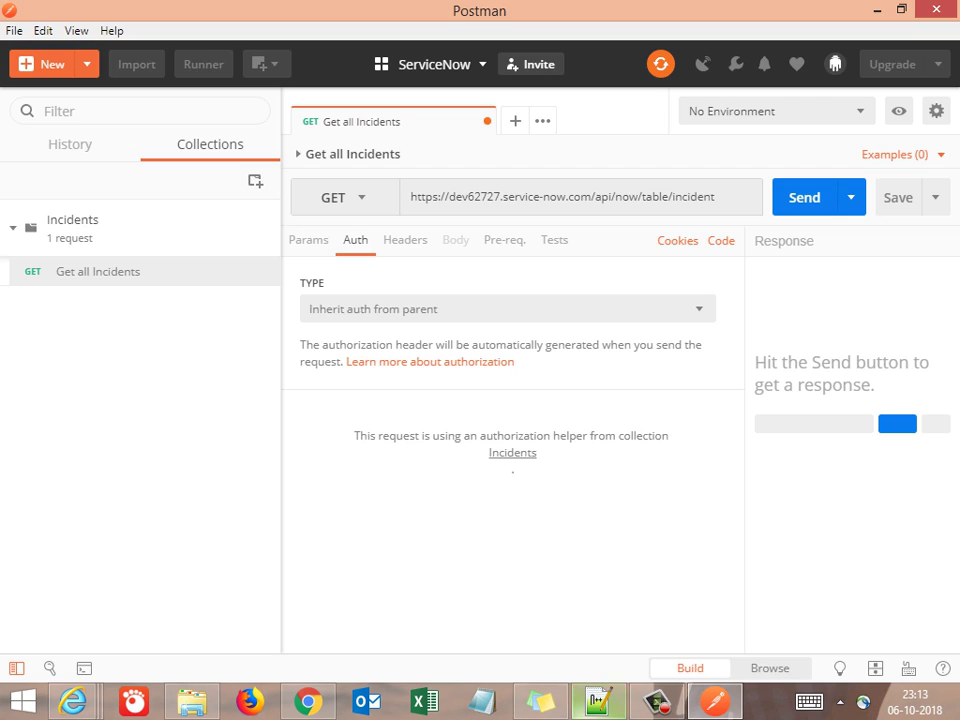
key("alt+Tab")
Below sysparm_fields, note 'Auth token is not requerired as it is inherited from collection -- Parent for all request under it'
left_click(148, 200)
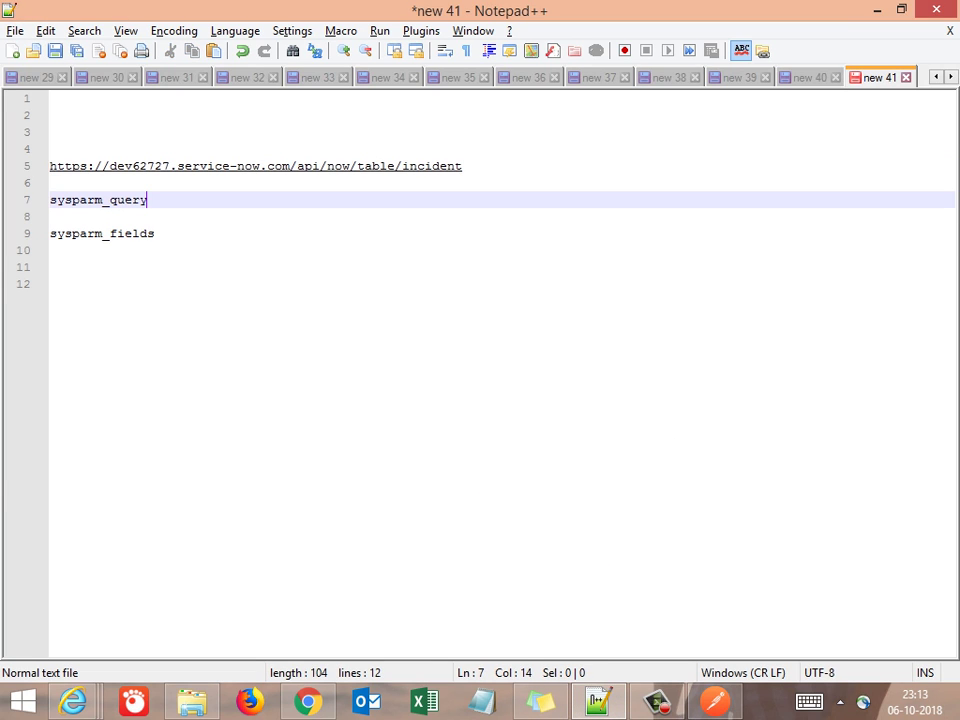
left_click(155, 233)
key("Return")
key("Return")
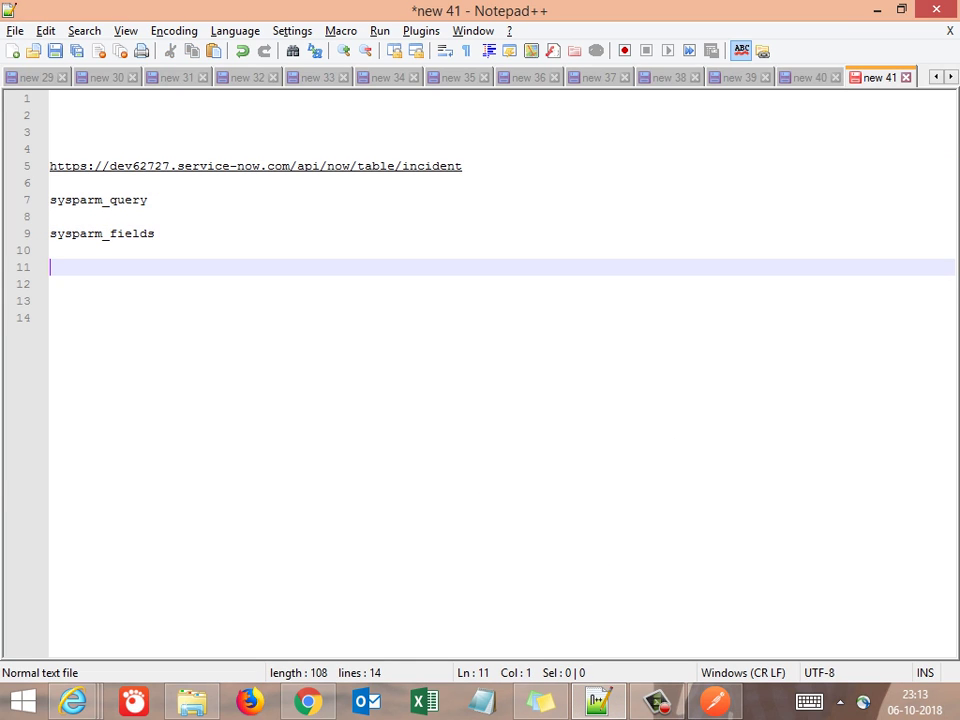
type("Auth toke")
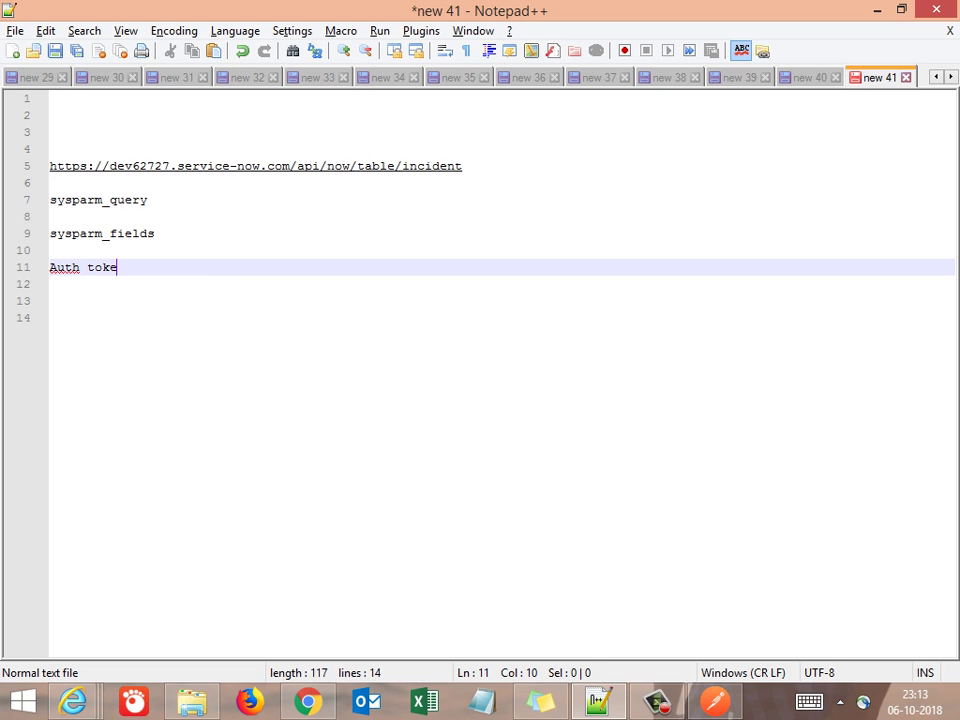
type("n is not requeri")
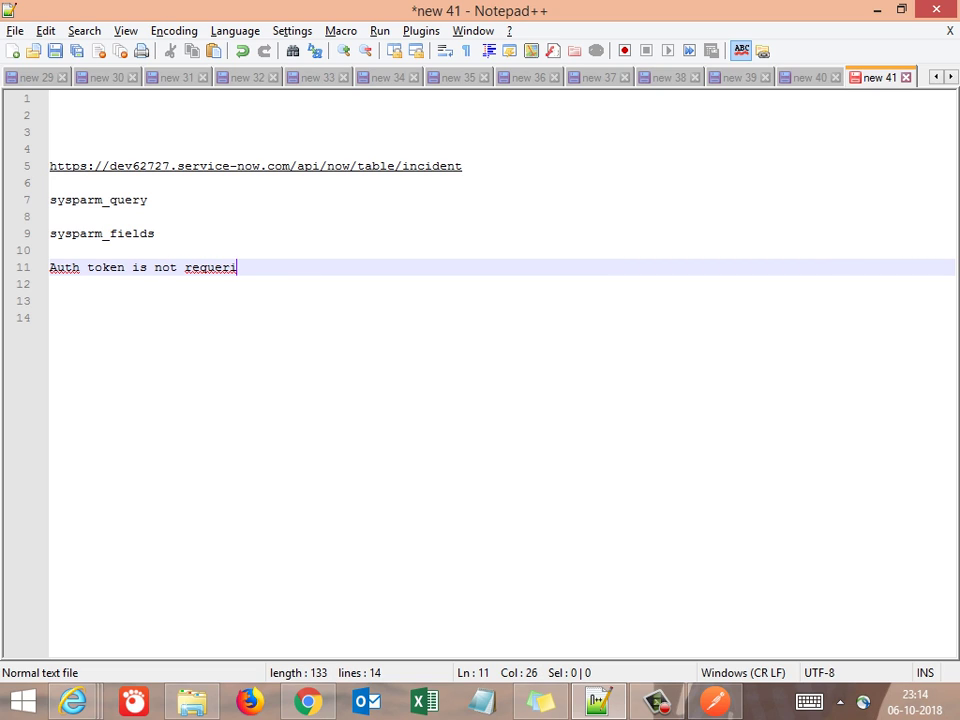
type("red as it is ")
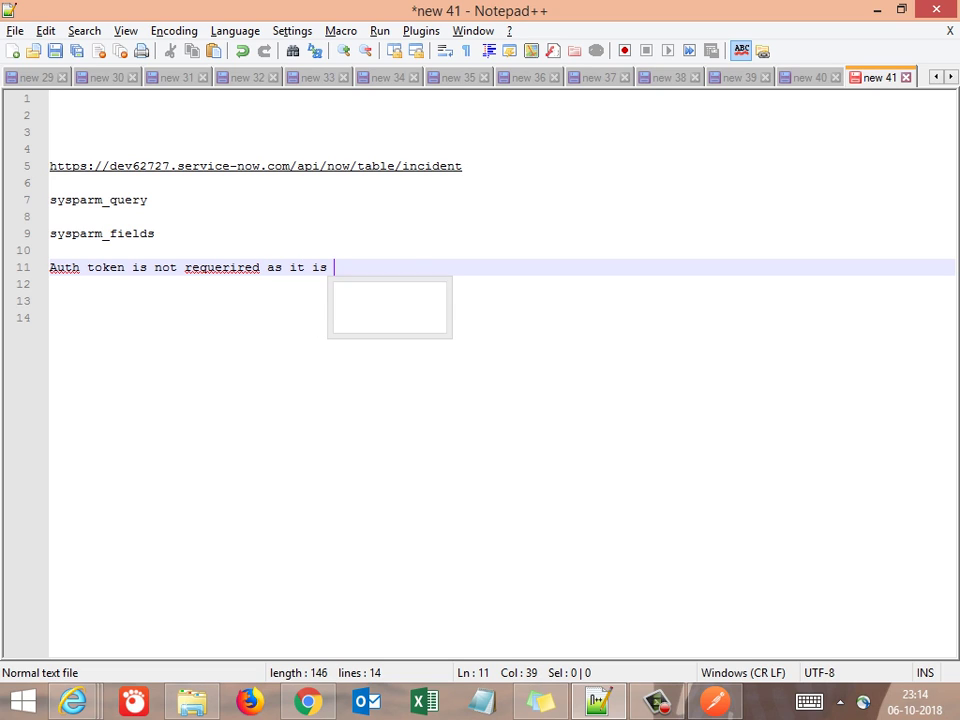
type("inher")
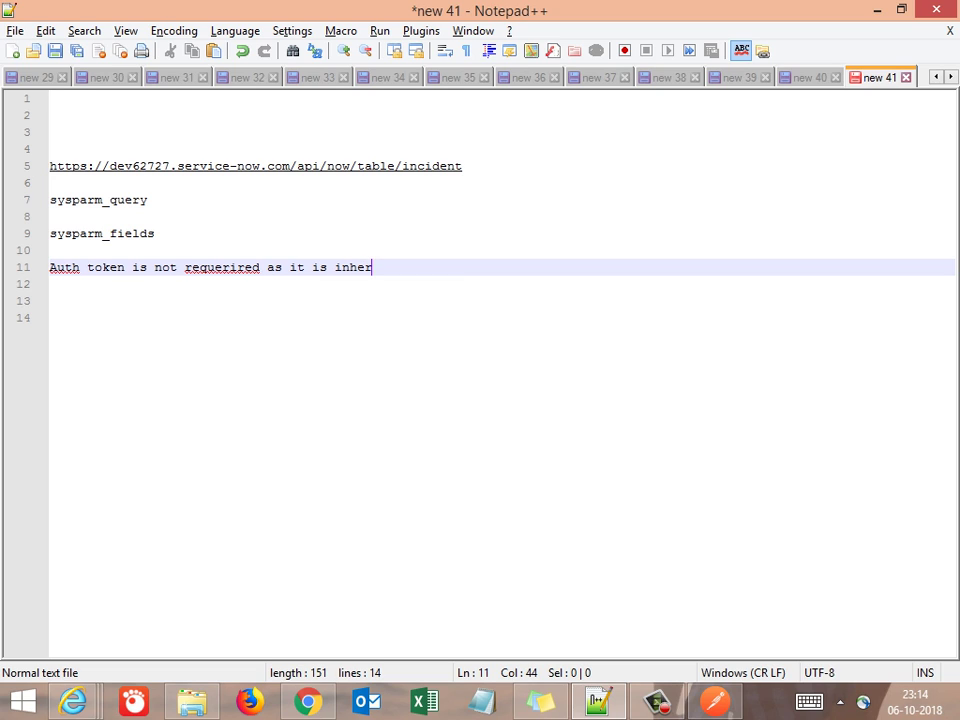
type("ited from col")
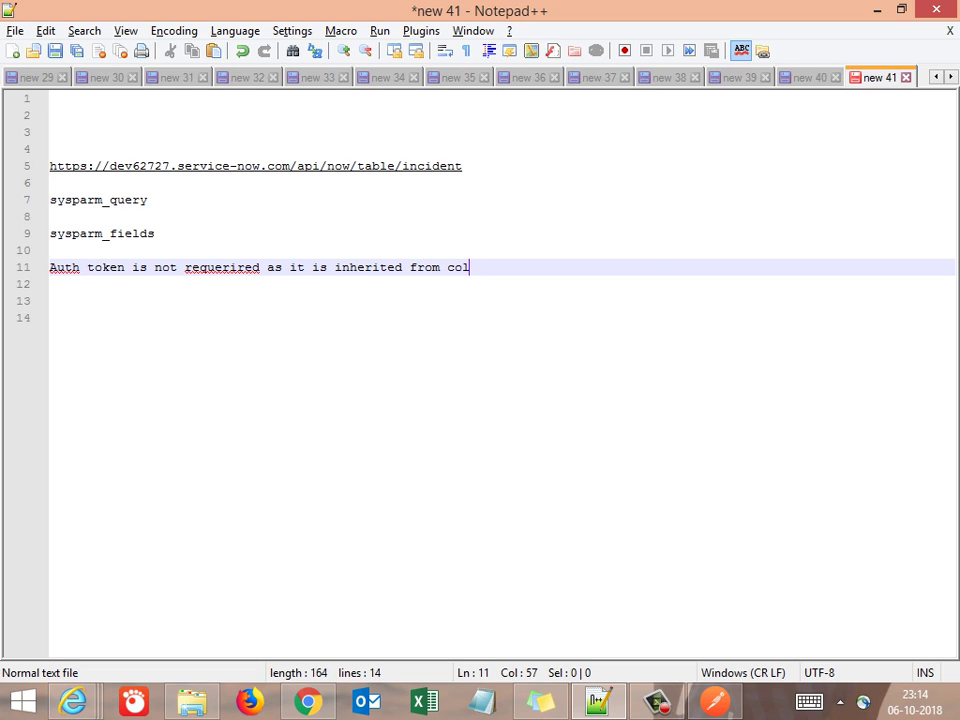
type("lection -- P")
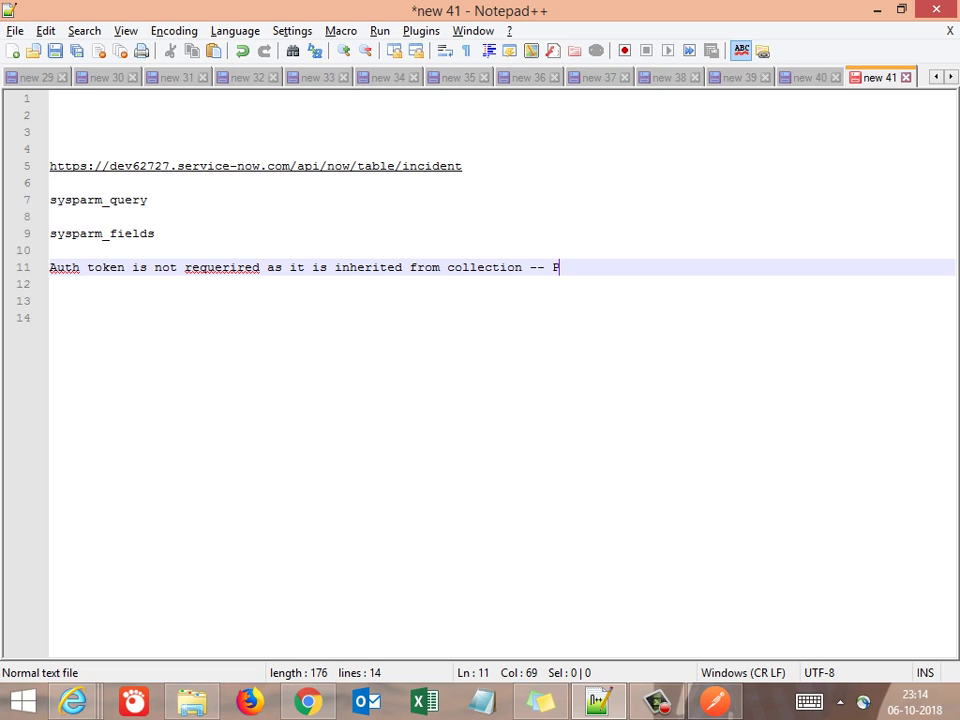
type("arent for a")
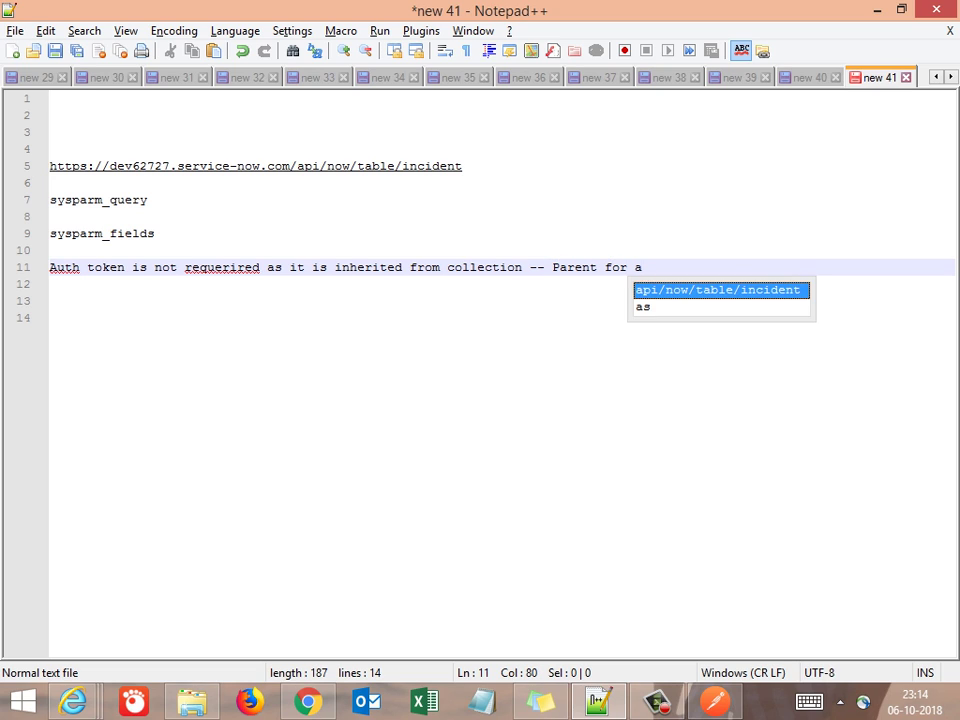
type("ll req")
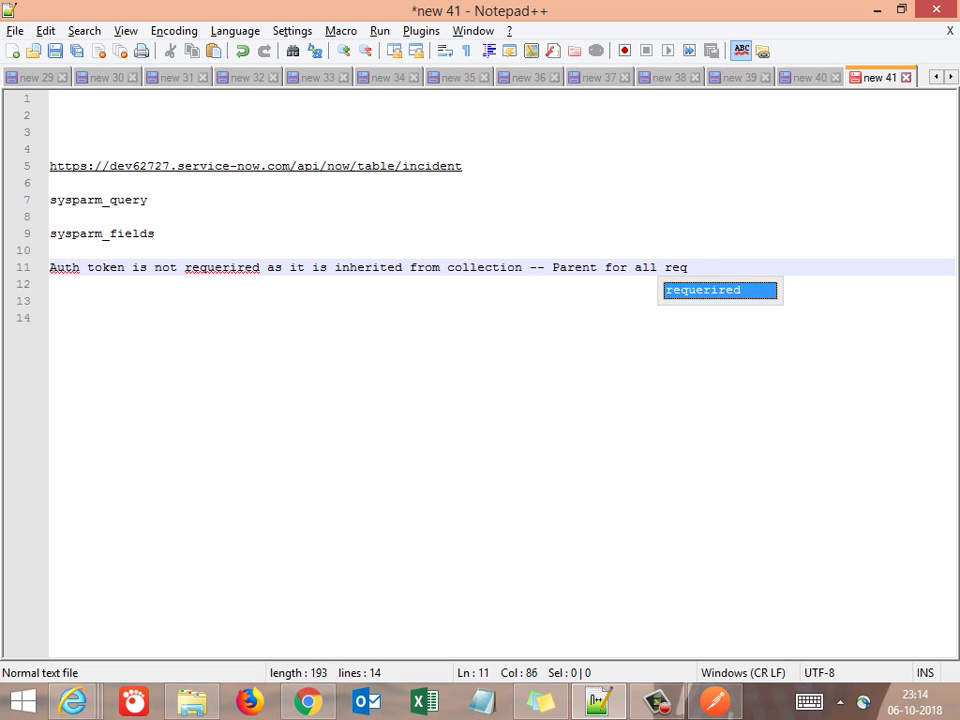
type("uest un")
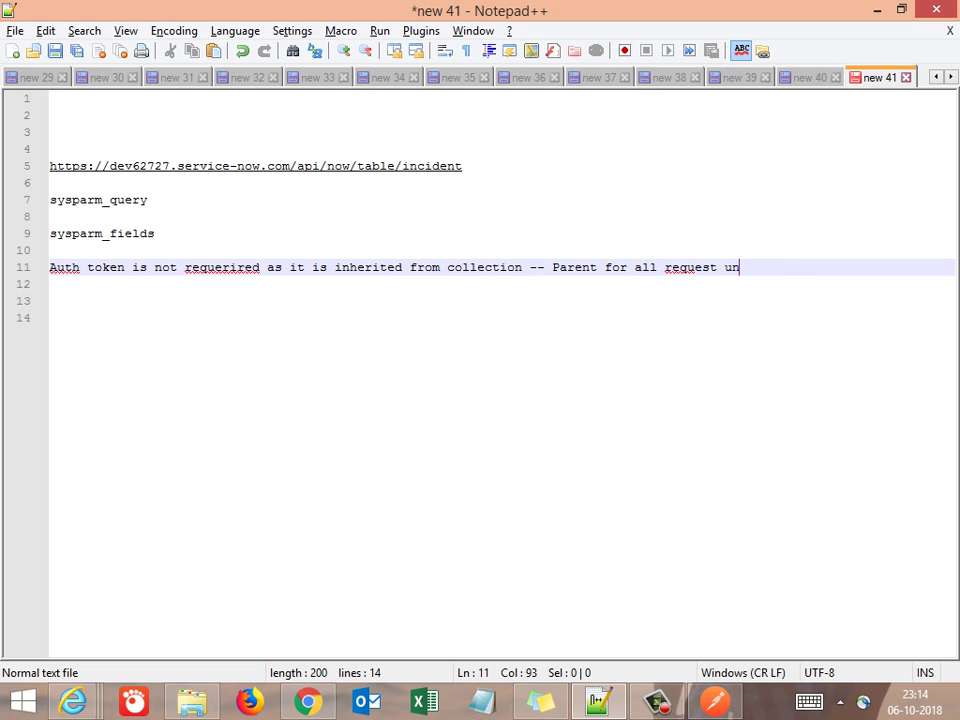
type("der it")
key("Return")
key("Return")
key("Return")
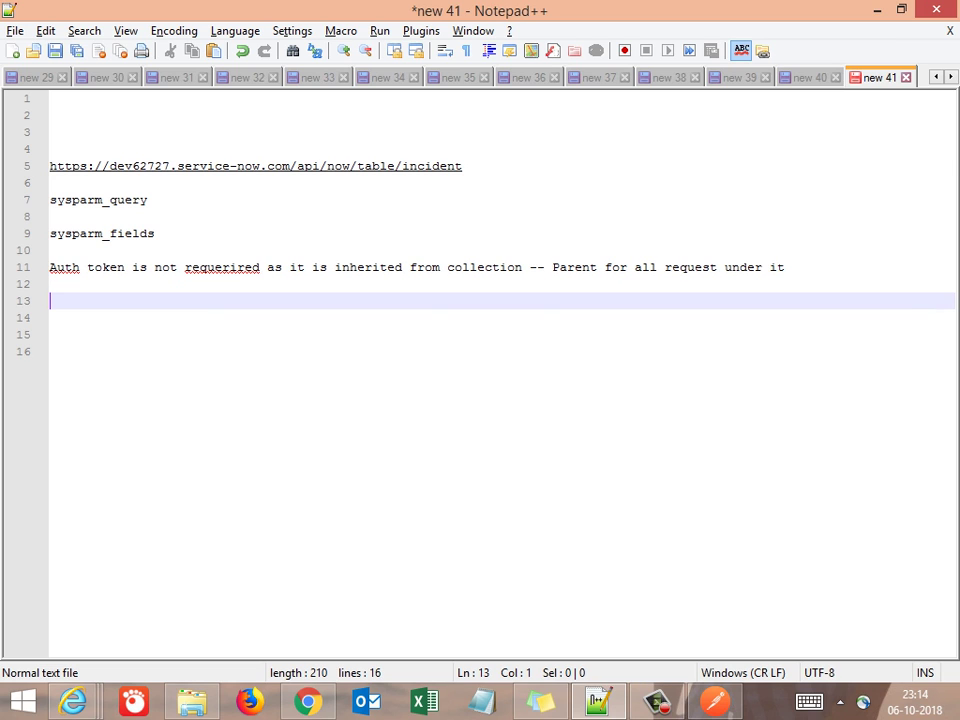
key("alt+Tab")
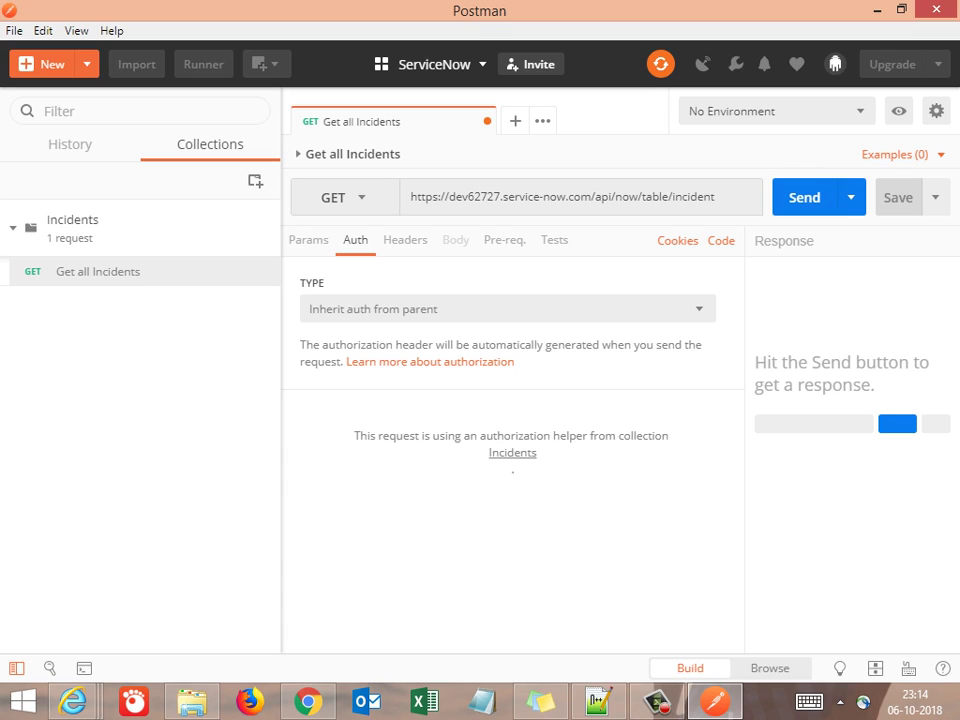
Save the Get all Incidents request
left_click(935, 197)
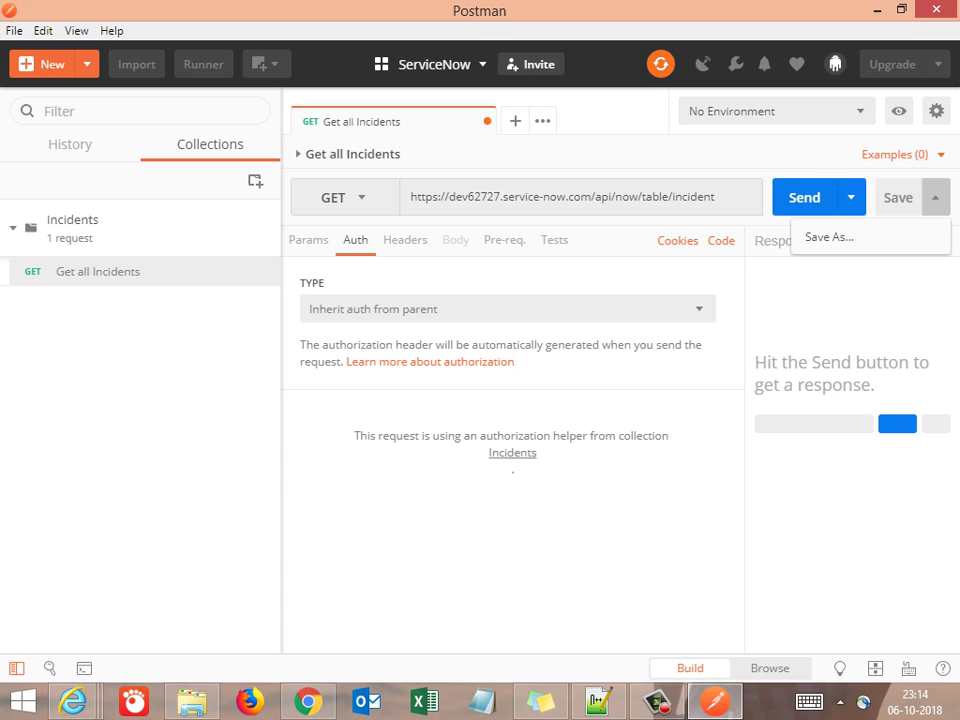
key("ctrl+s")
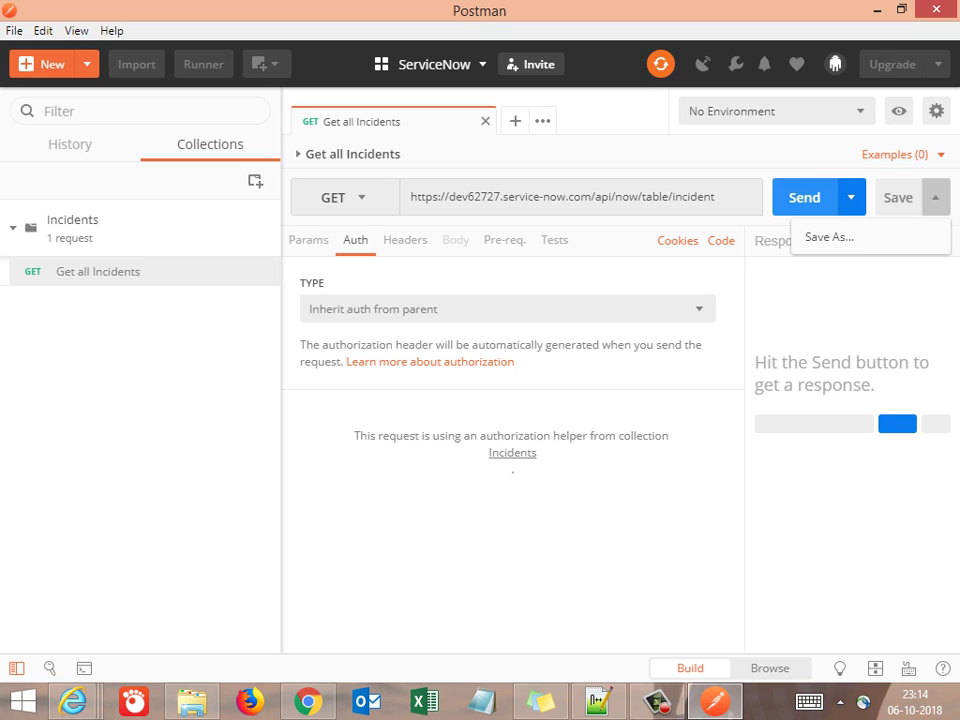
left_click(935, 197)
Send the GET request and look through the 153.96 KB JSON incident list
left_click(851, 197)
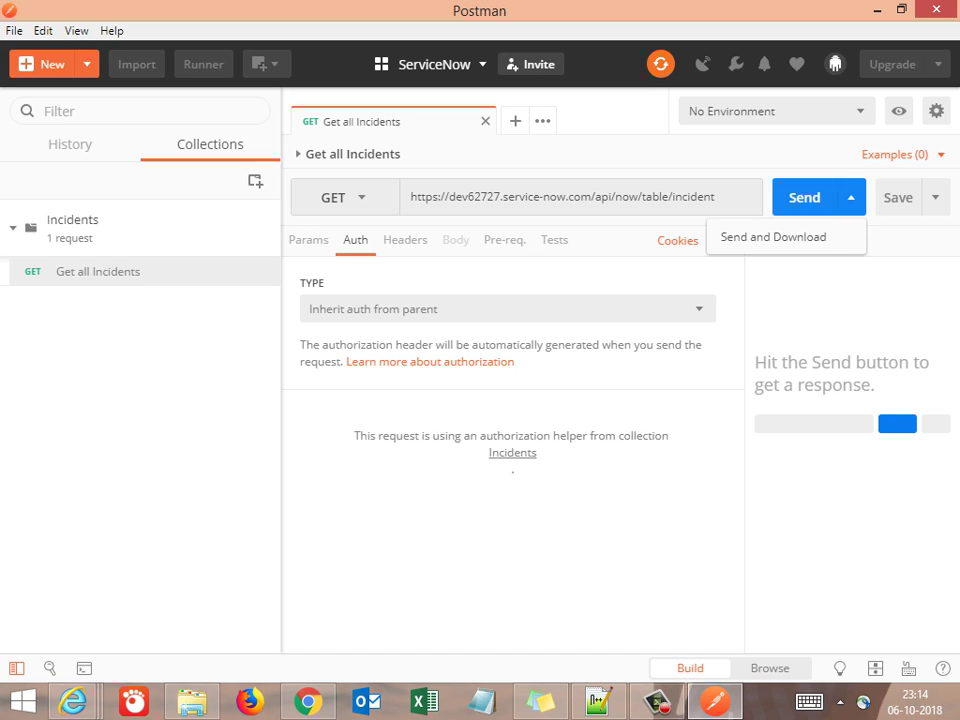
key("ctrl+Return")
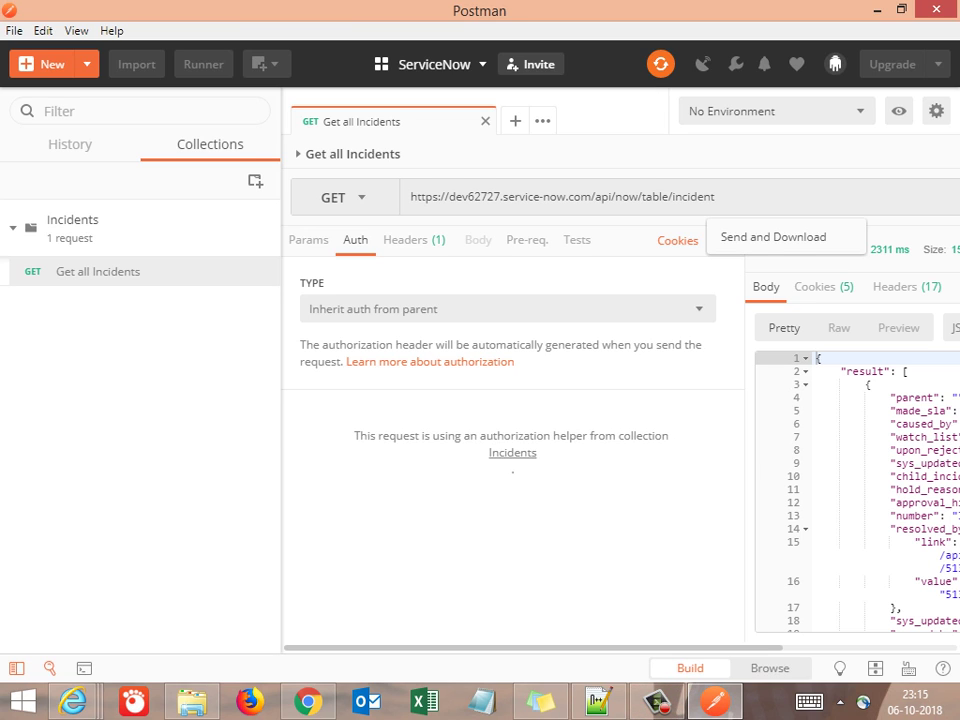
left_click(16, 668)
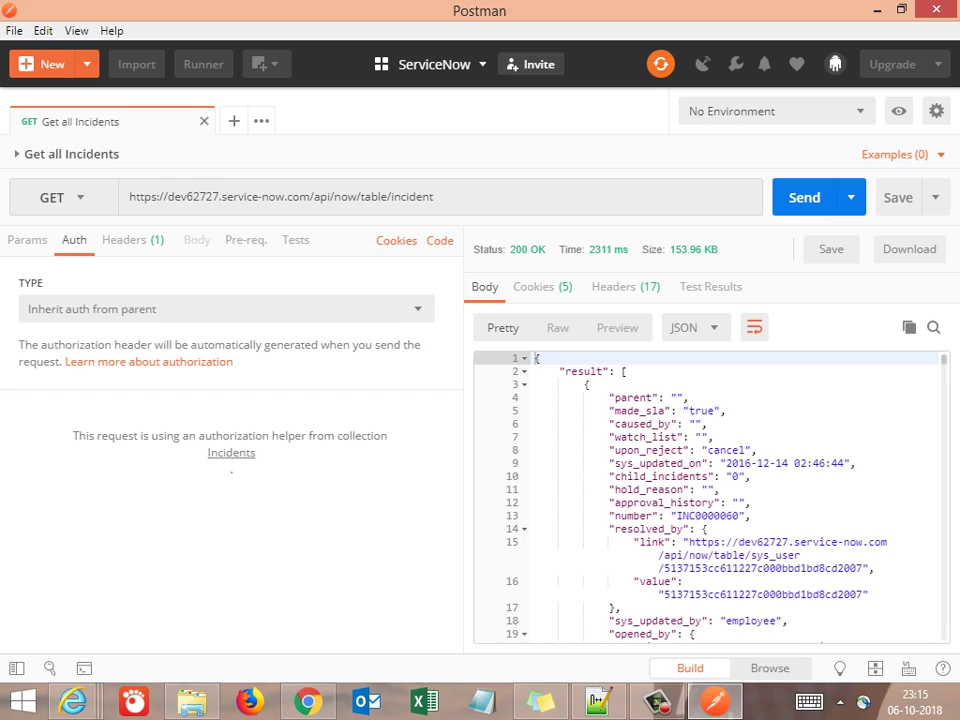
left_click_drag(536, 358, 559, 625)
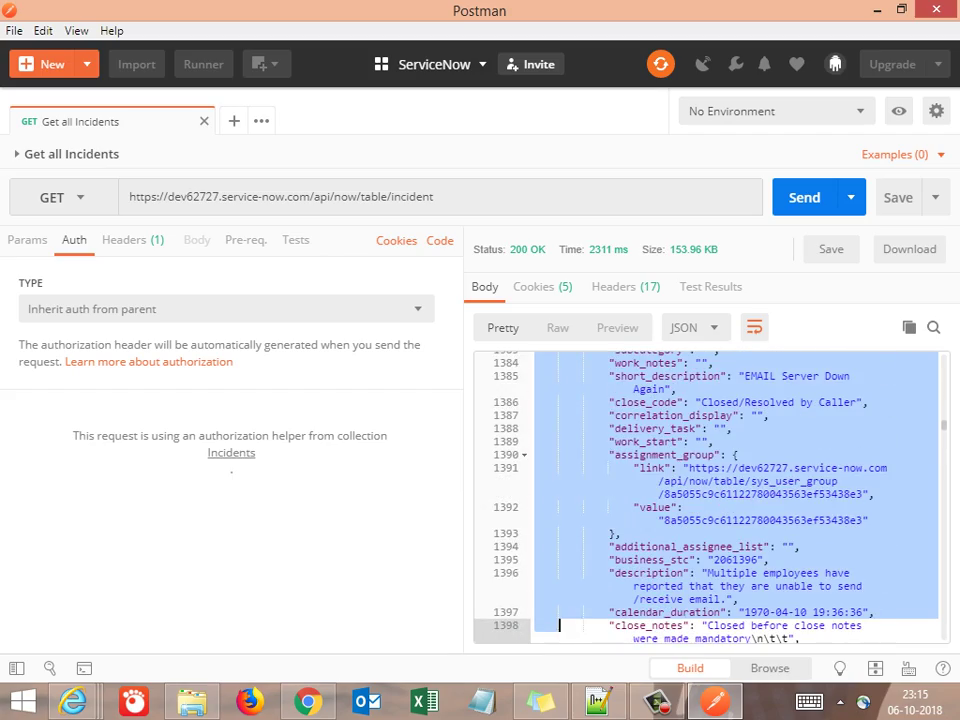
left_click(770, 415)
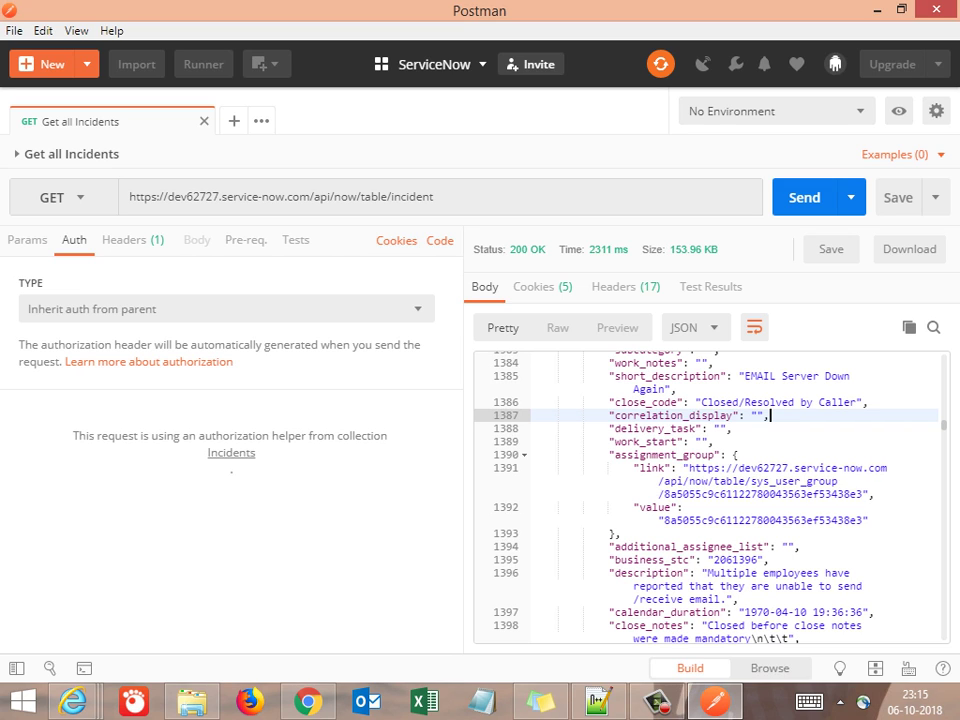
left_click(598, 700)
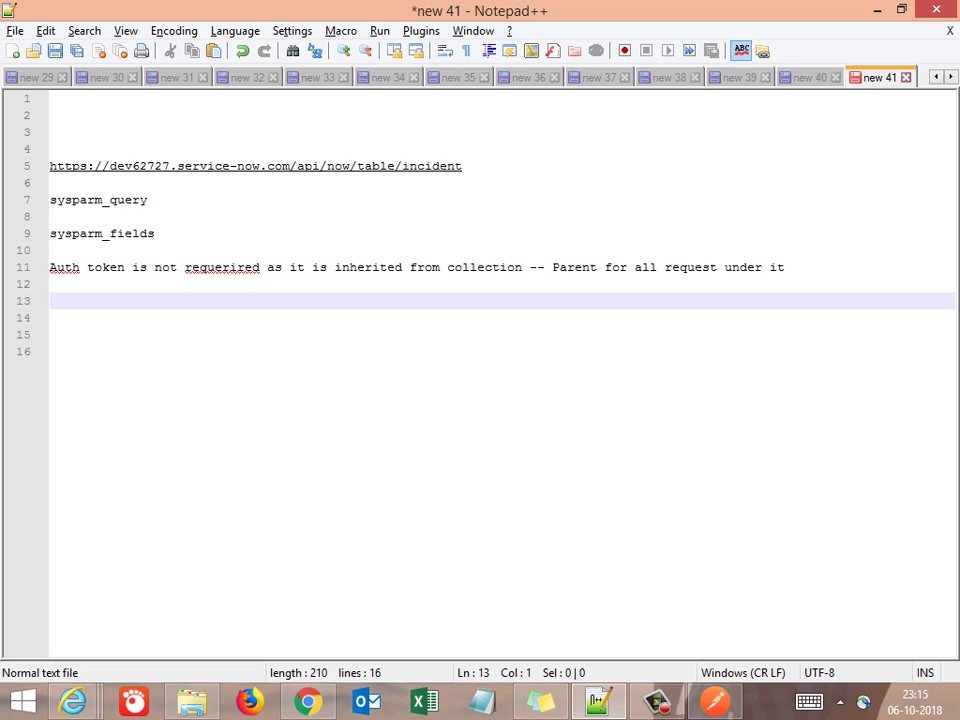
Note 'now i wanted to check manually,the number of incidents' and 'lets see how we achieve it'
type("n")
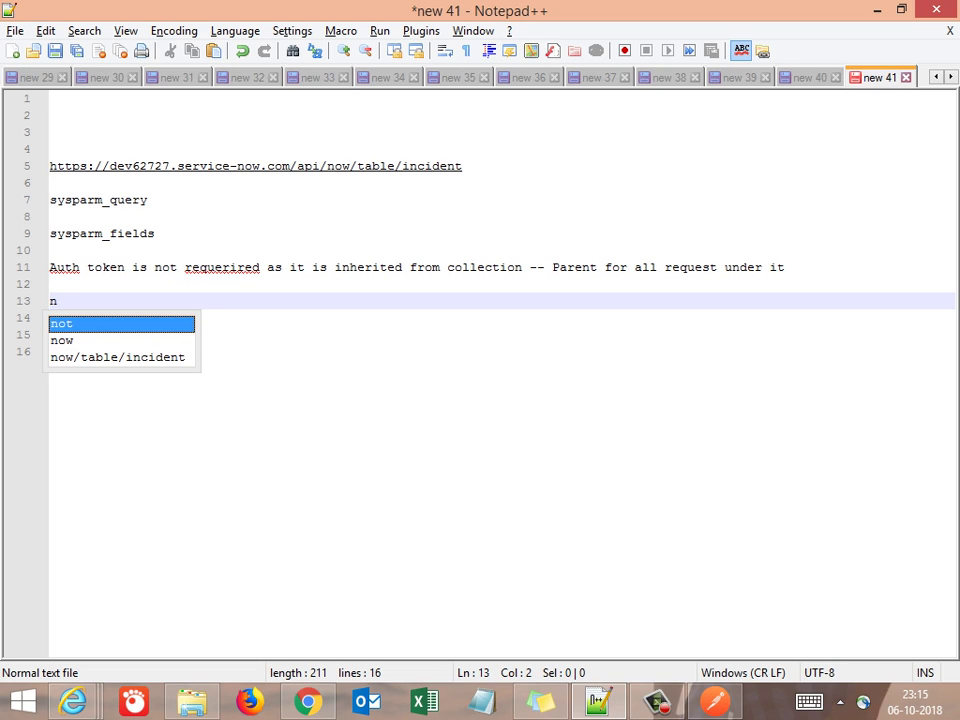
type("ow i wan")
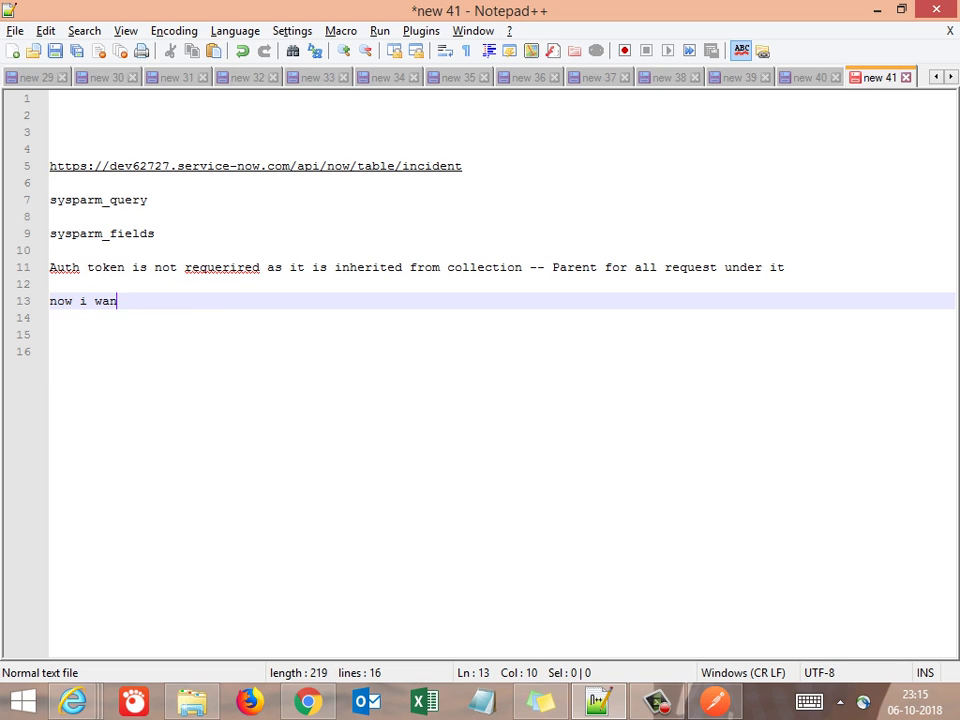
type("nted")
key("Left")
key("Left")
key("Left")
key("Left")
key("BackSpace")
left_click(146, 300)
type("to")
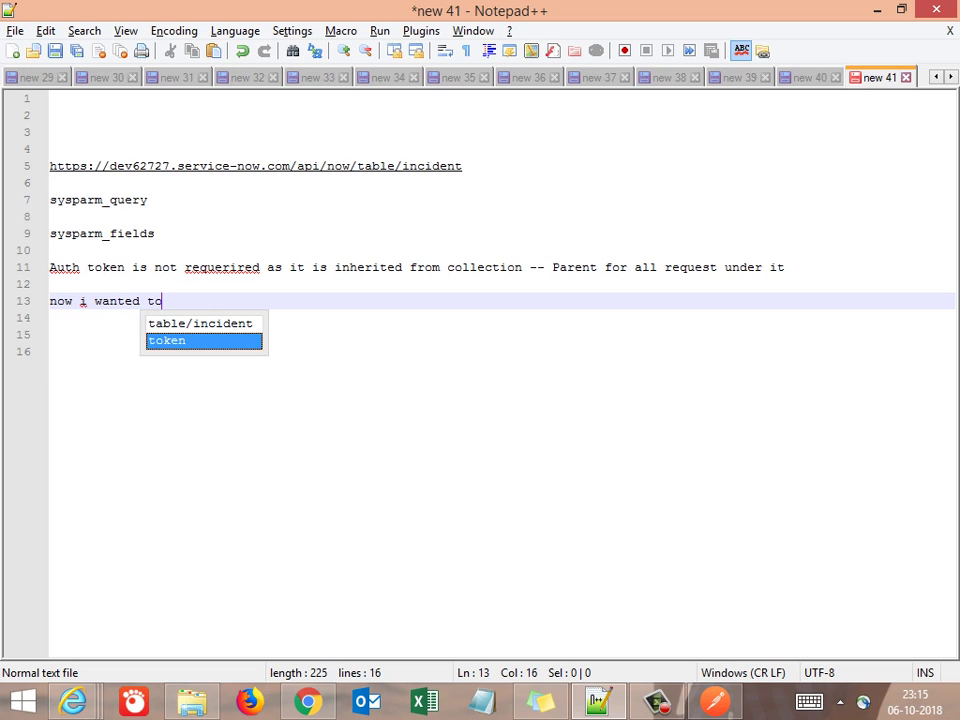
type(" check ma")
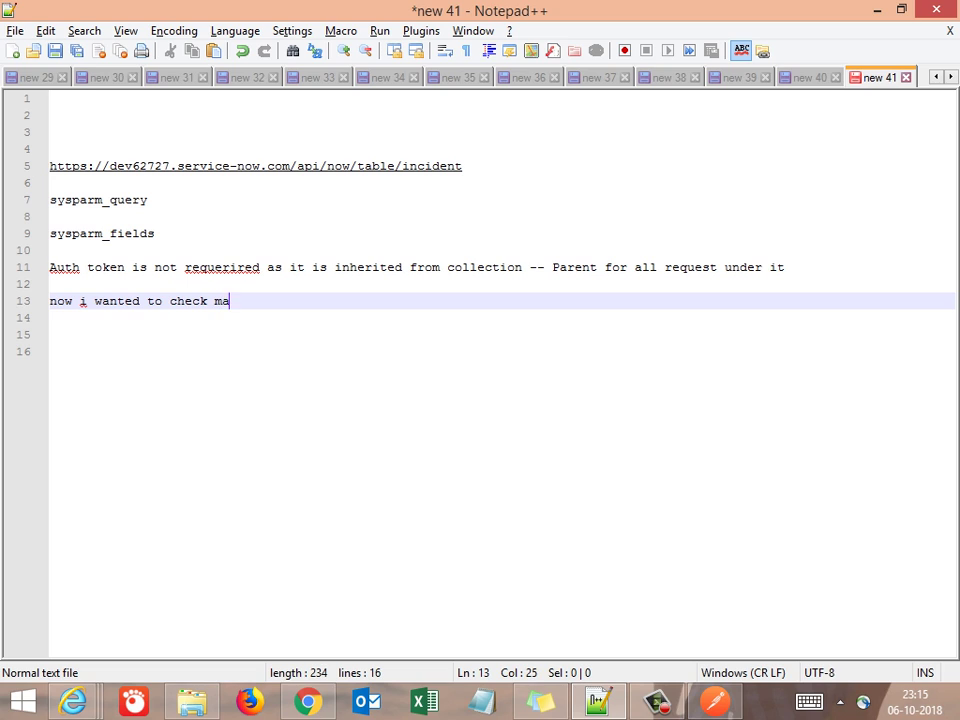
type("nually,the num")
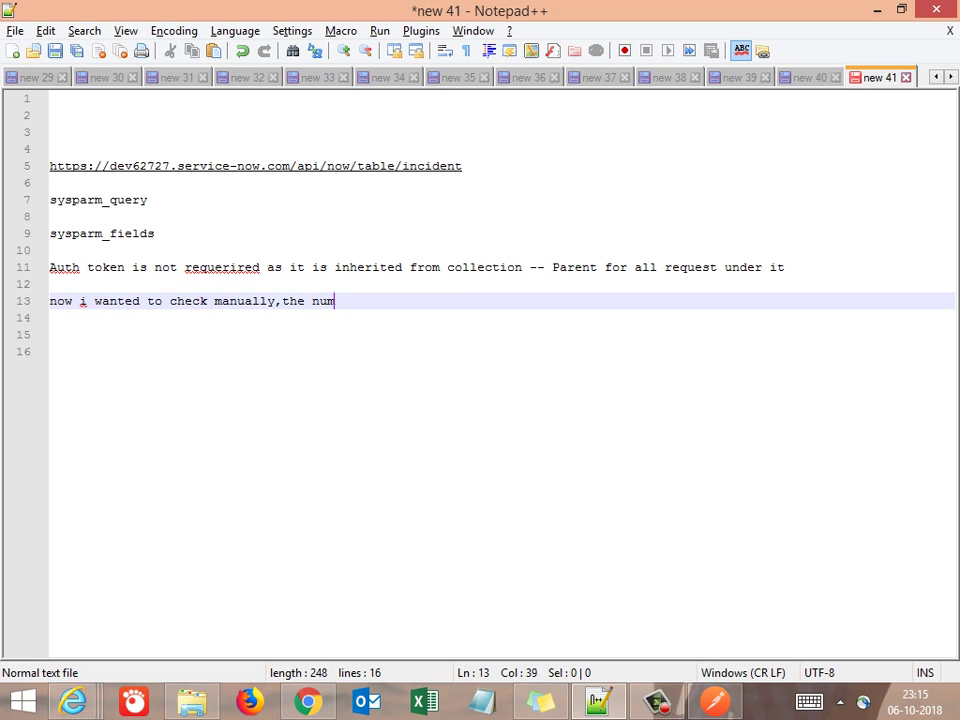
type("ber of inc")
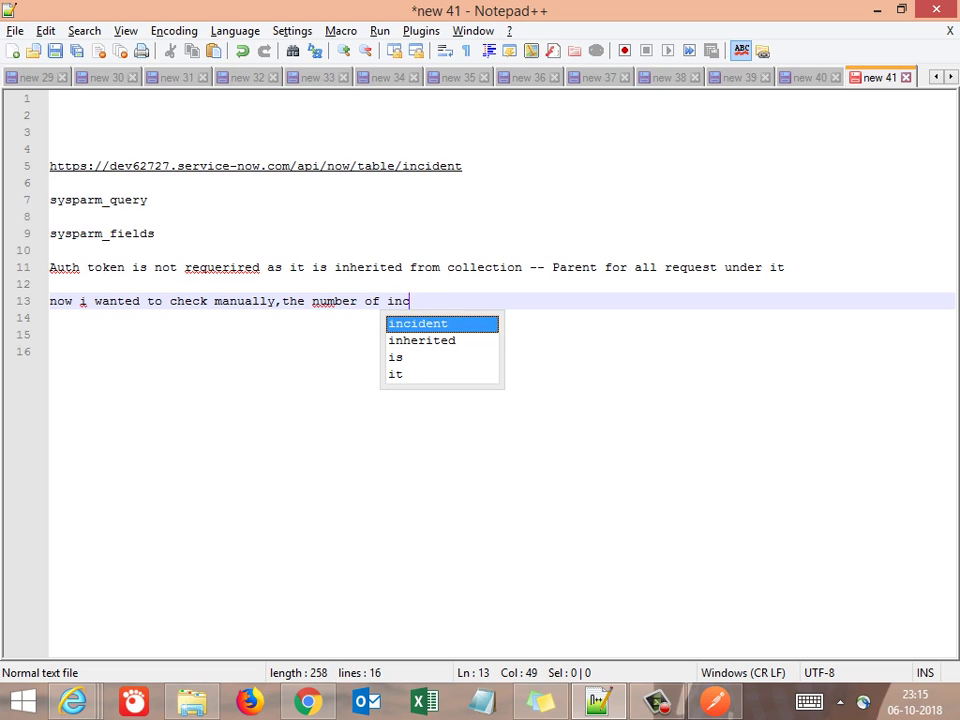
type("idents")
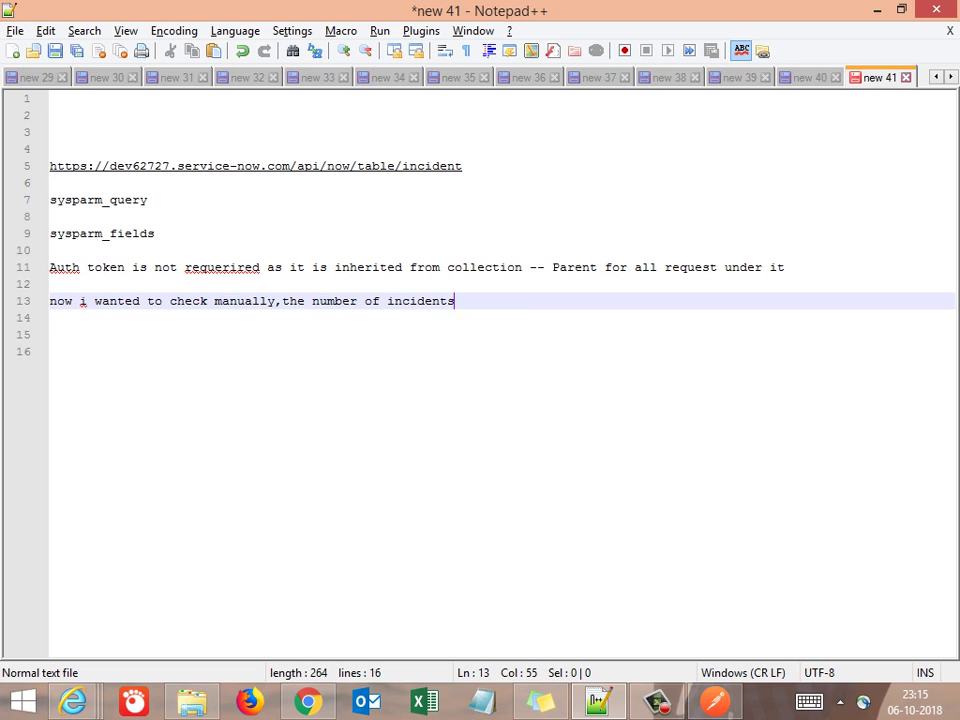
key("Return")
key("Return")
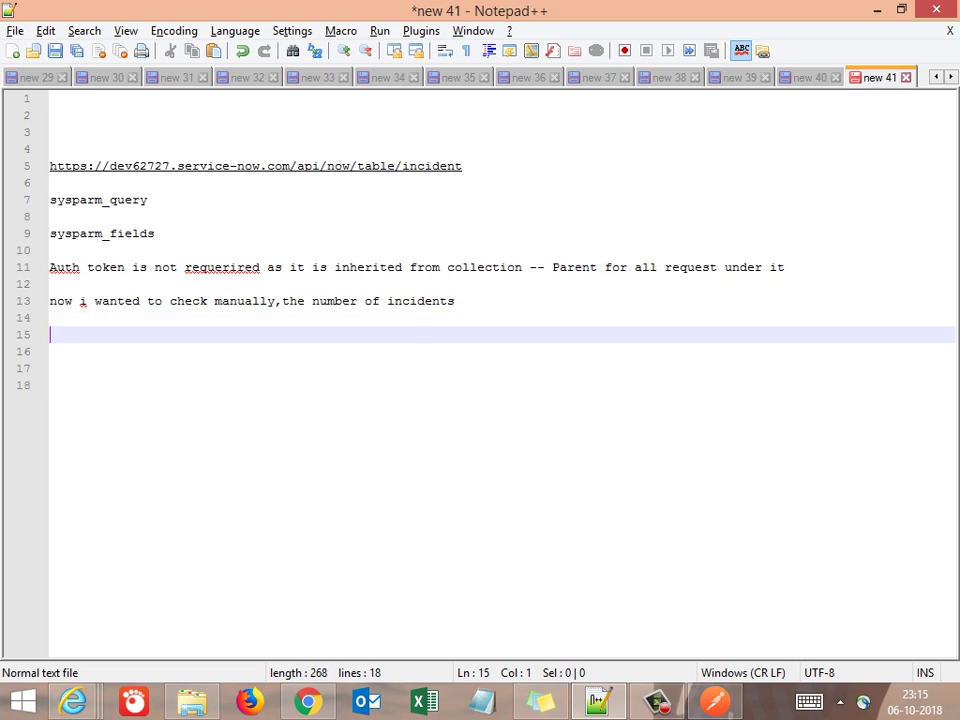
type("lets see ")
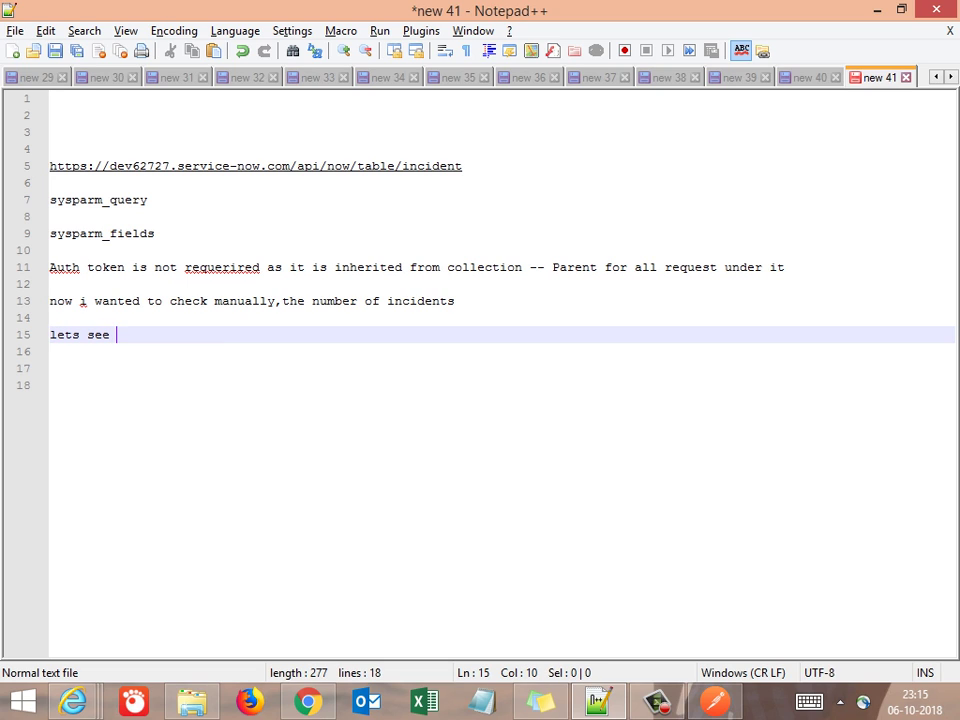
type("how we achieve it")
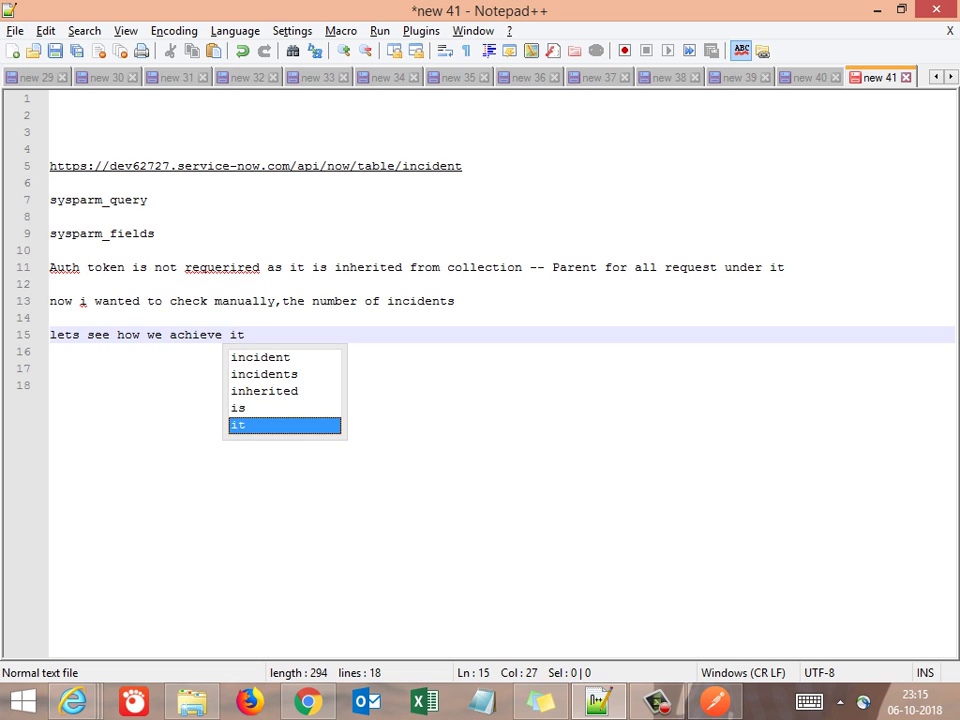
key("Return")
key("alt+Tab")
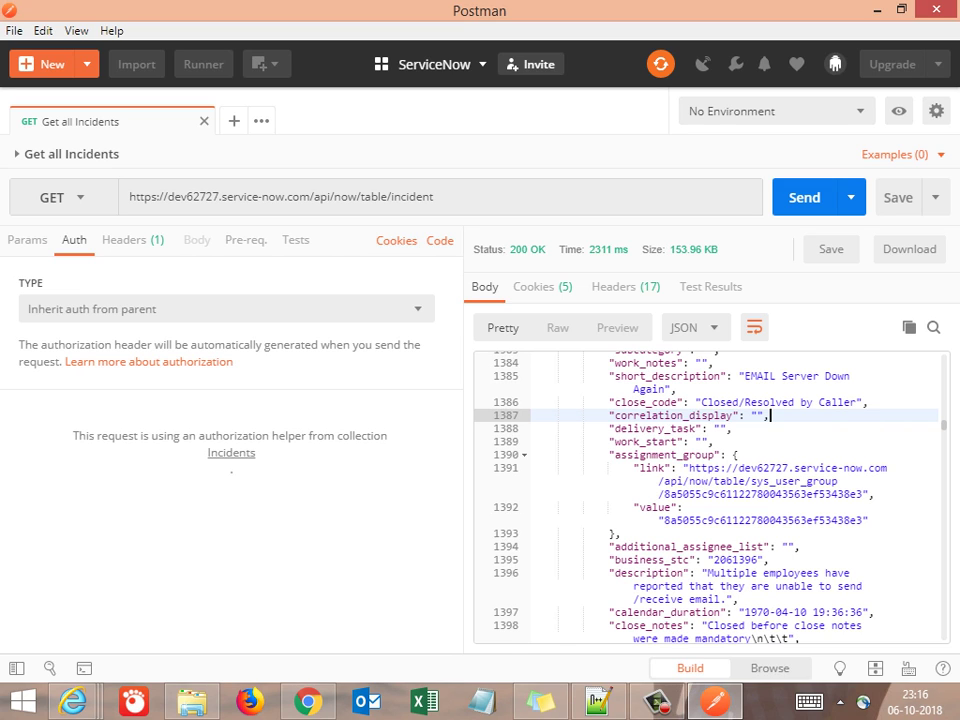
Copy the field name 'number' from the top of the JSON response
key("ctrl+Home")
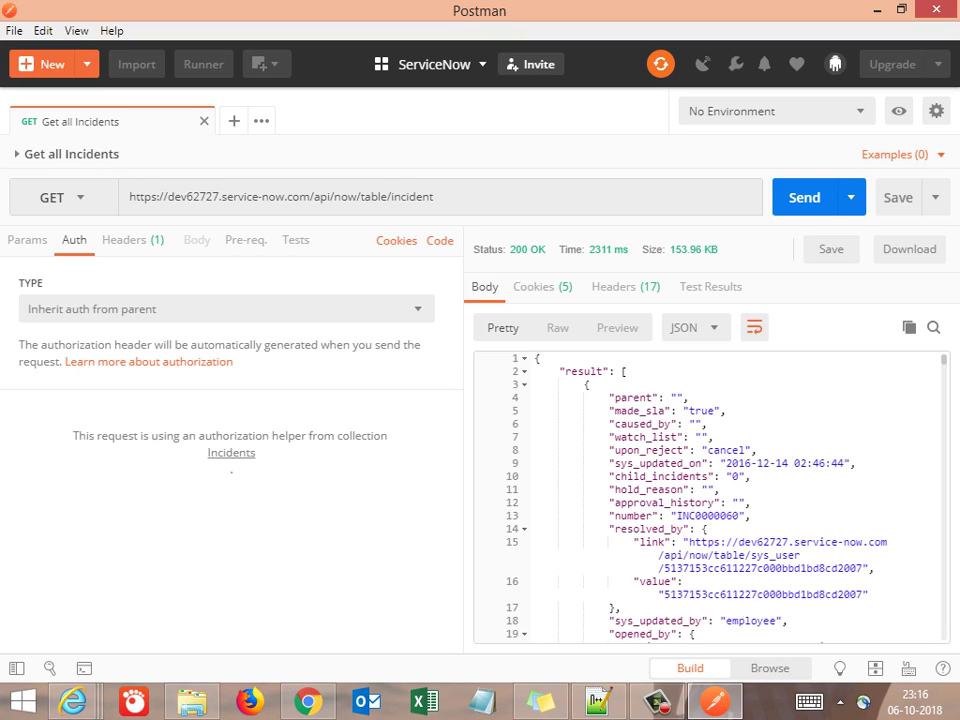
double_click(652, 515)
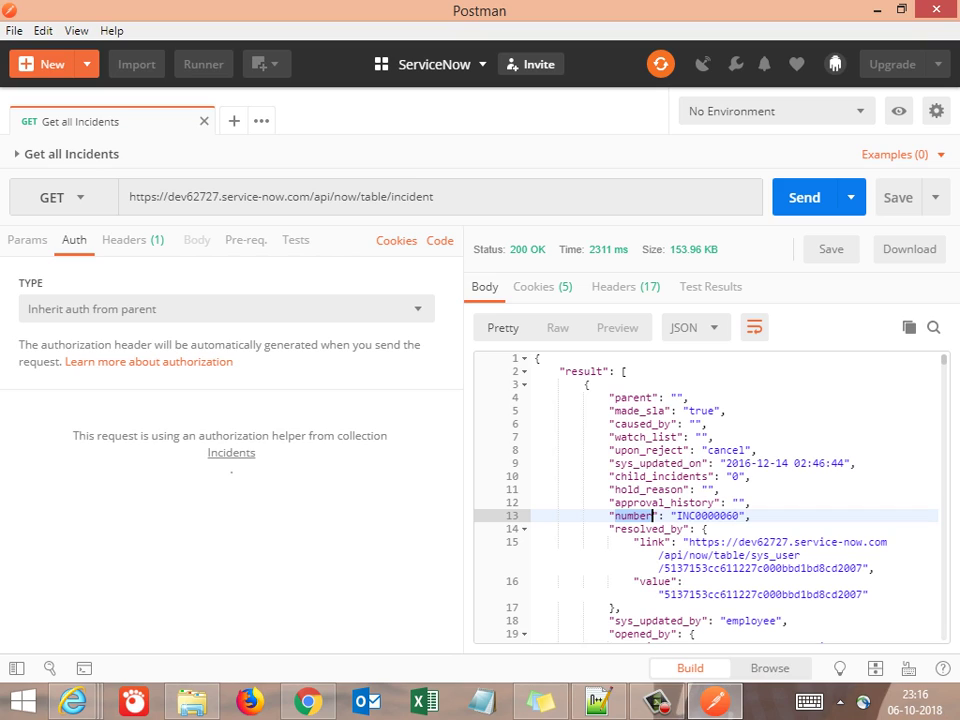
double_click(677, 515)
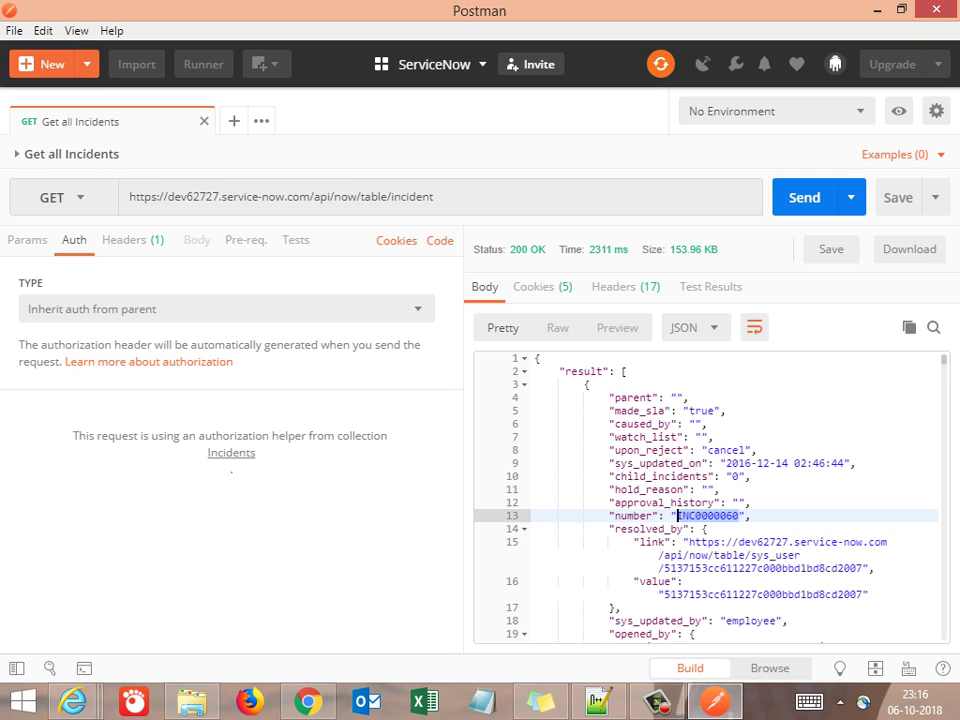
triple_click(548, 463)
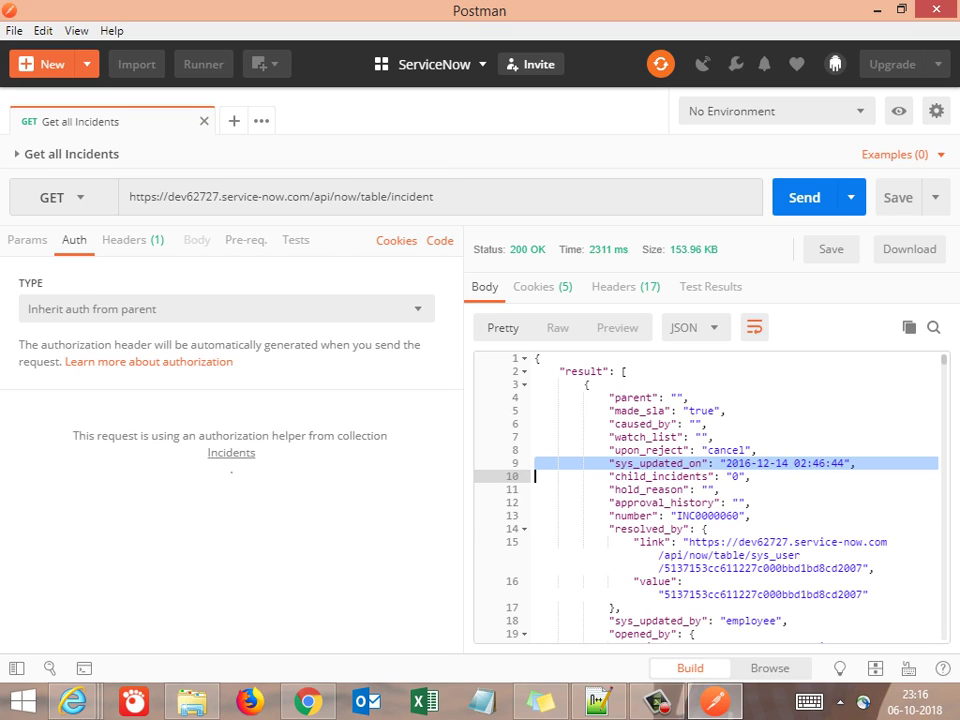
double_click(636, 515)
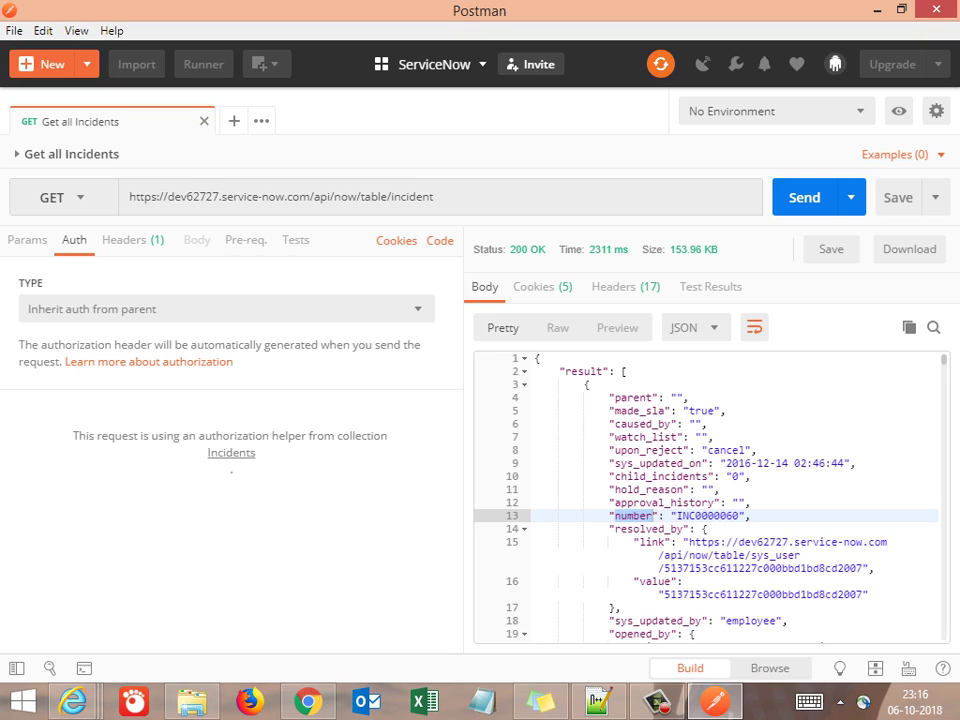
key("ctrl+c")
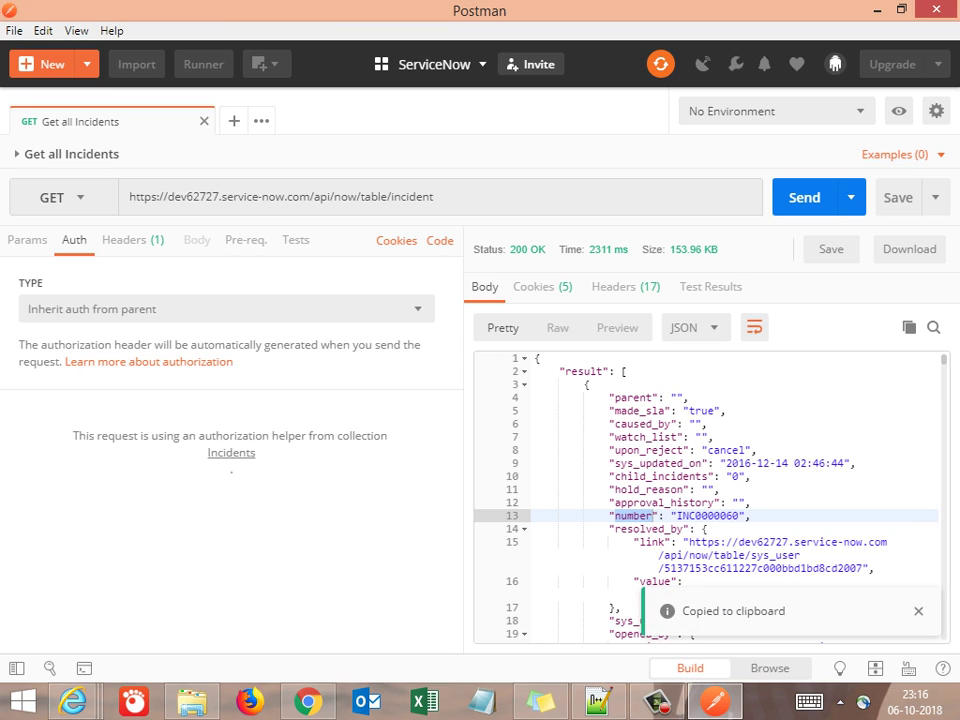
key("ctrl+c")
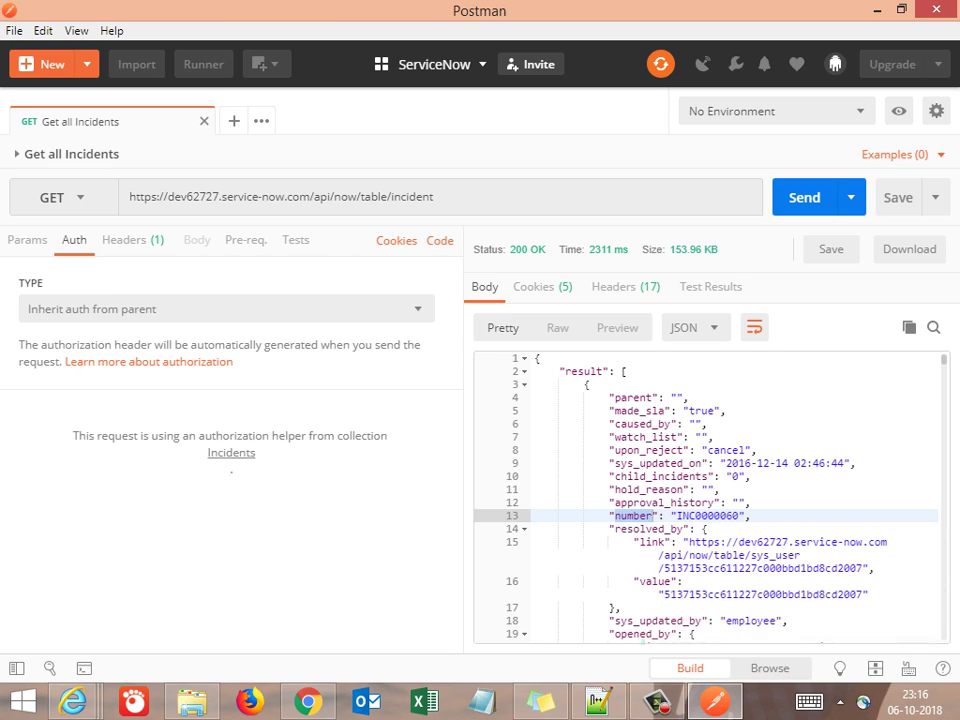
Search the response for 'number', getting 55 results, and jump to the next match INC0000009
key("ctrl+f")
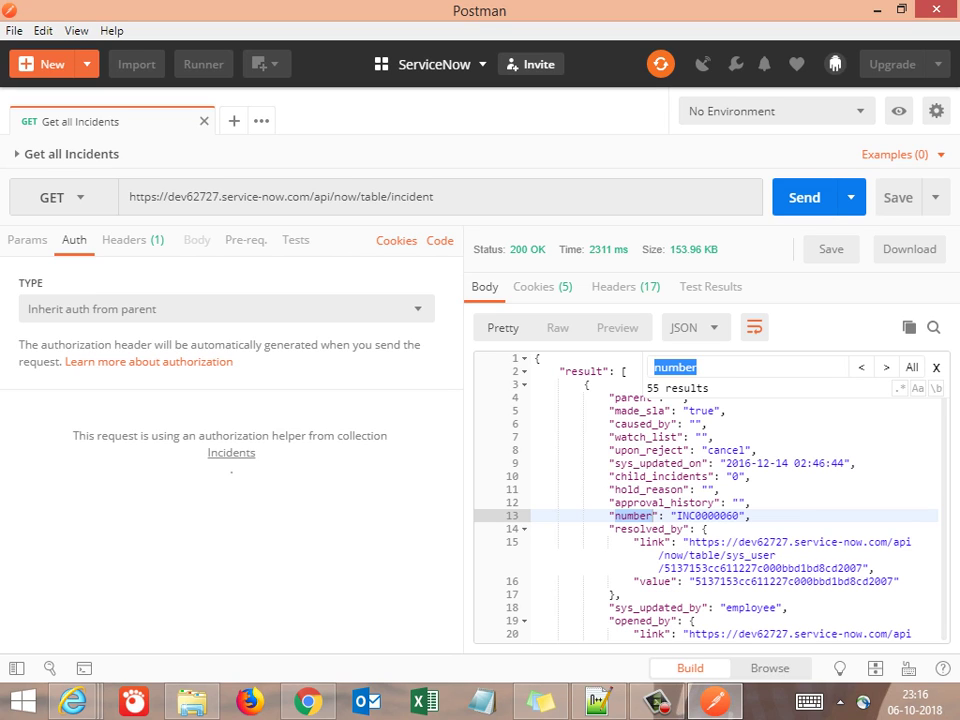
left_click(697, 367)
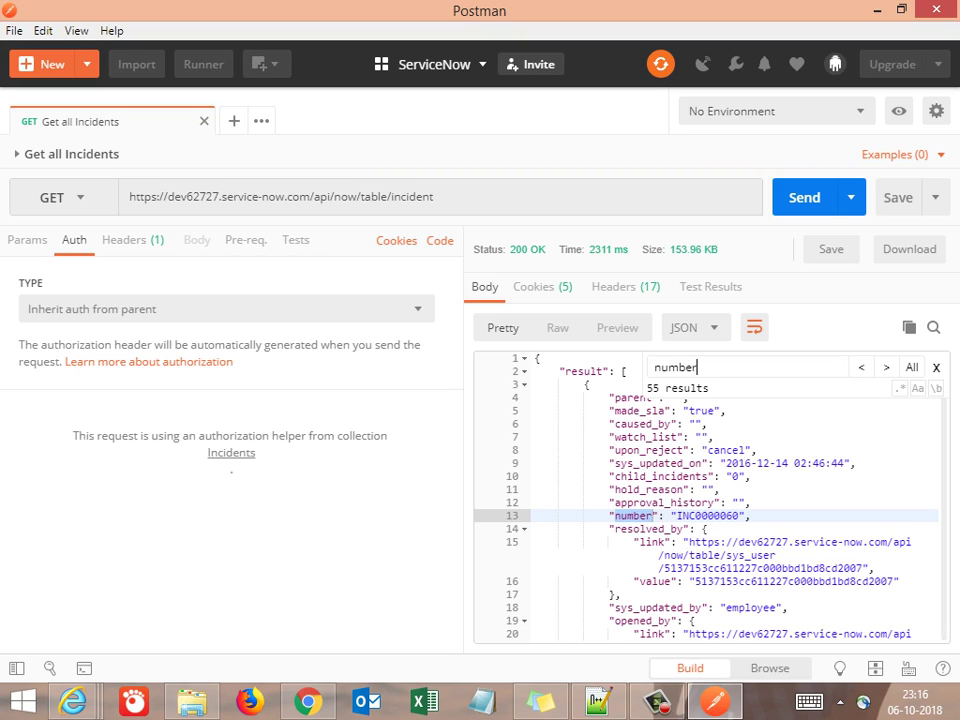
key("Return")
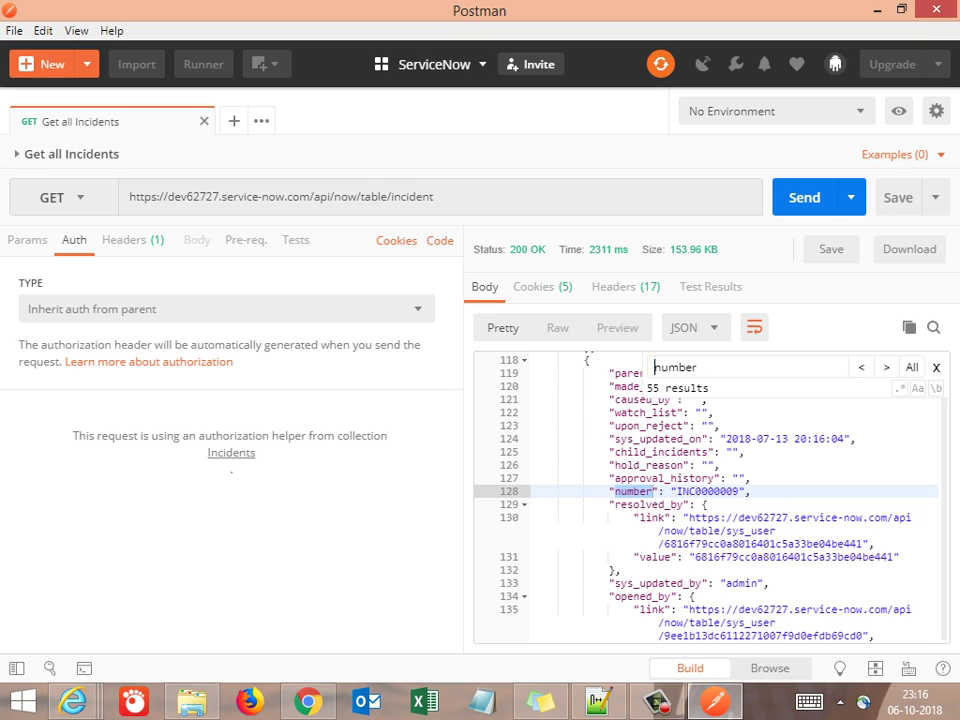
double_click(660, 367)
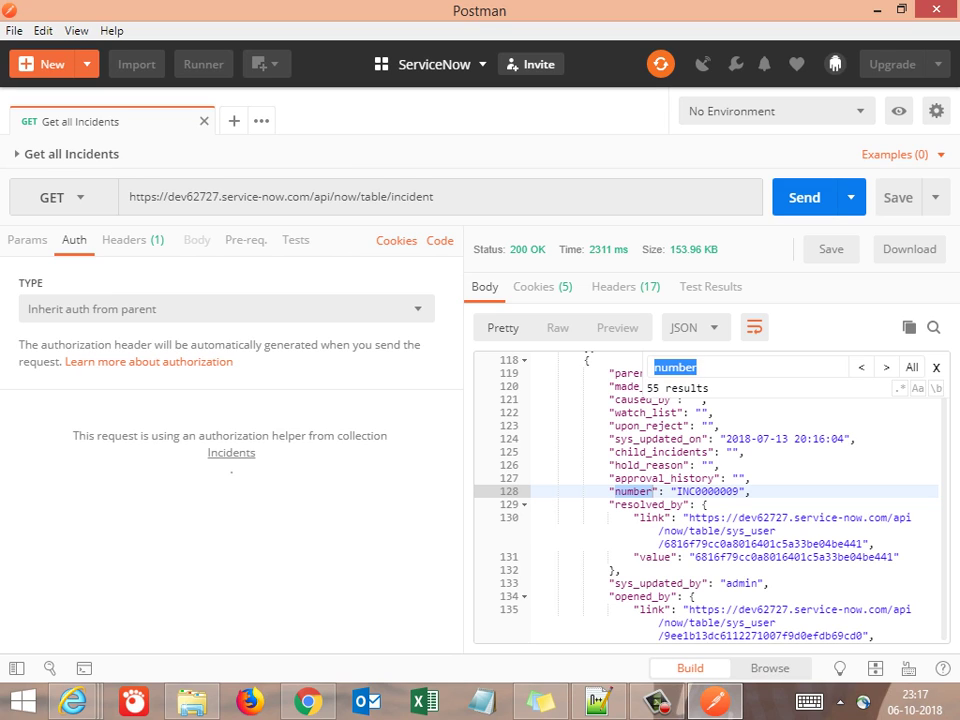
Filter ServiceNow's navigator for 'incident', open Incidents, and highlight the 55-record total
mouse_move(308, 700)
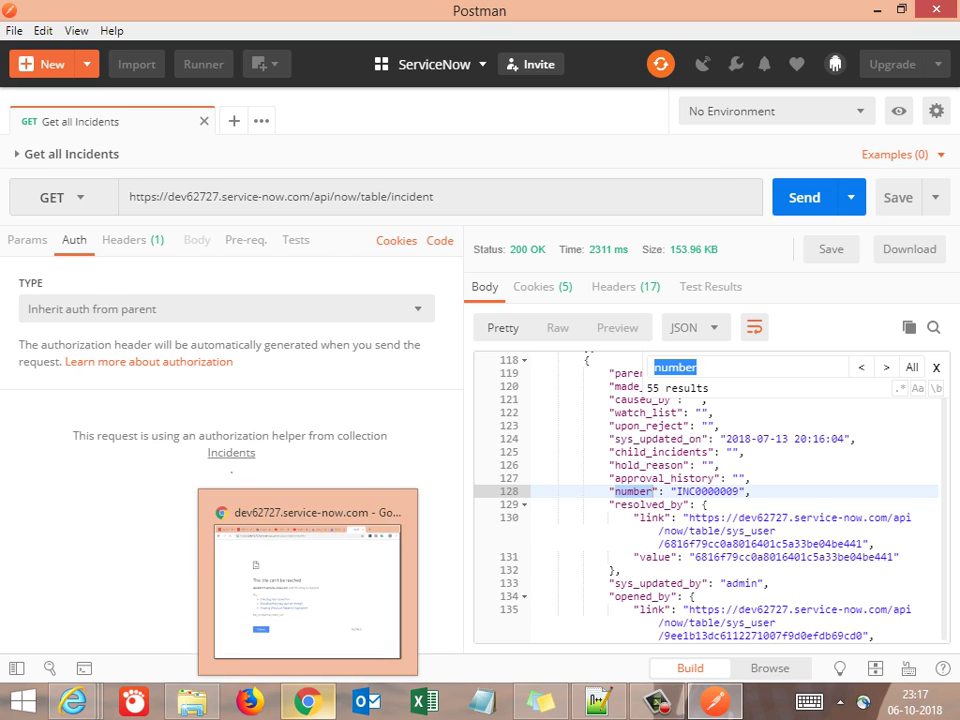
left_click(308, 590)
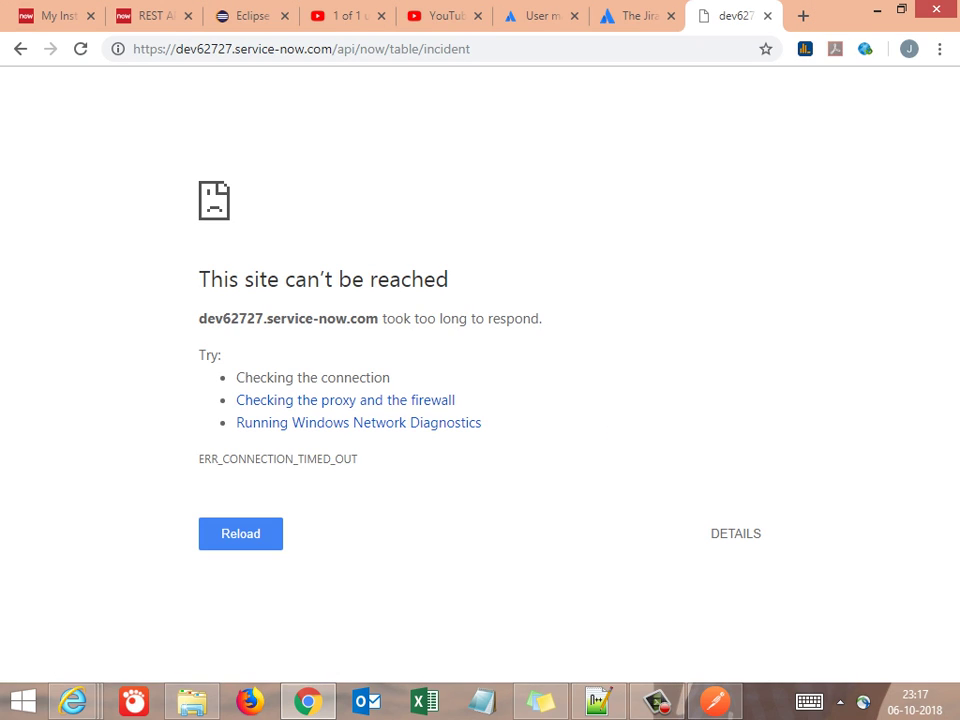
left_click(150, 15)
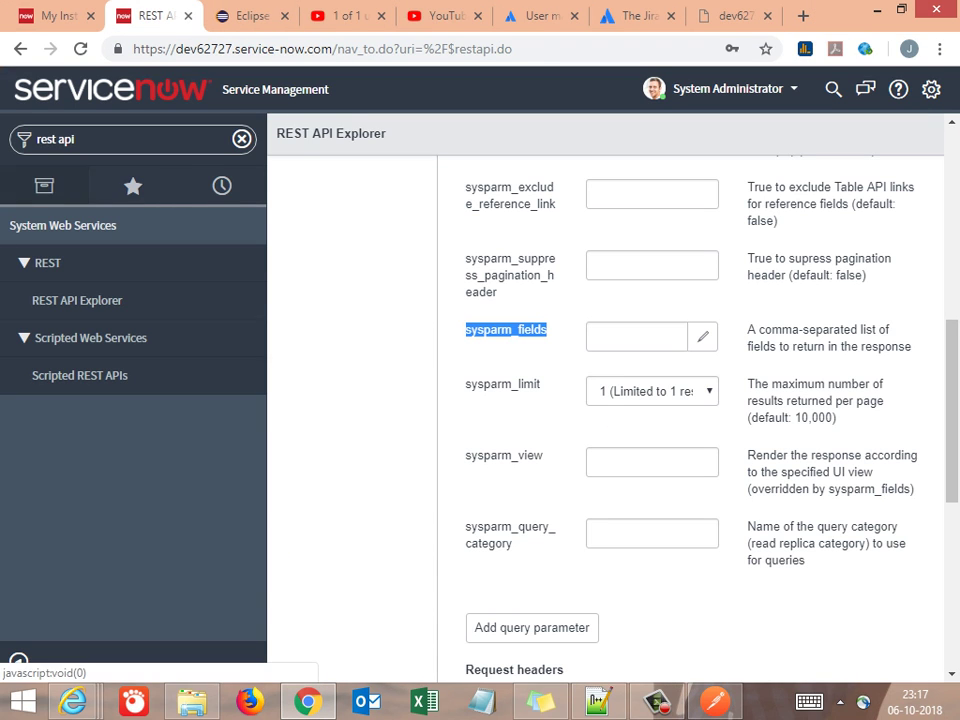
left_click(90, 139)
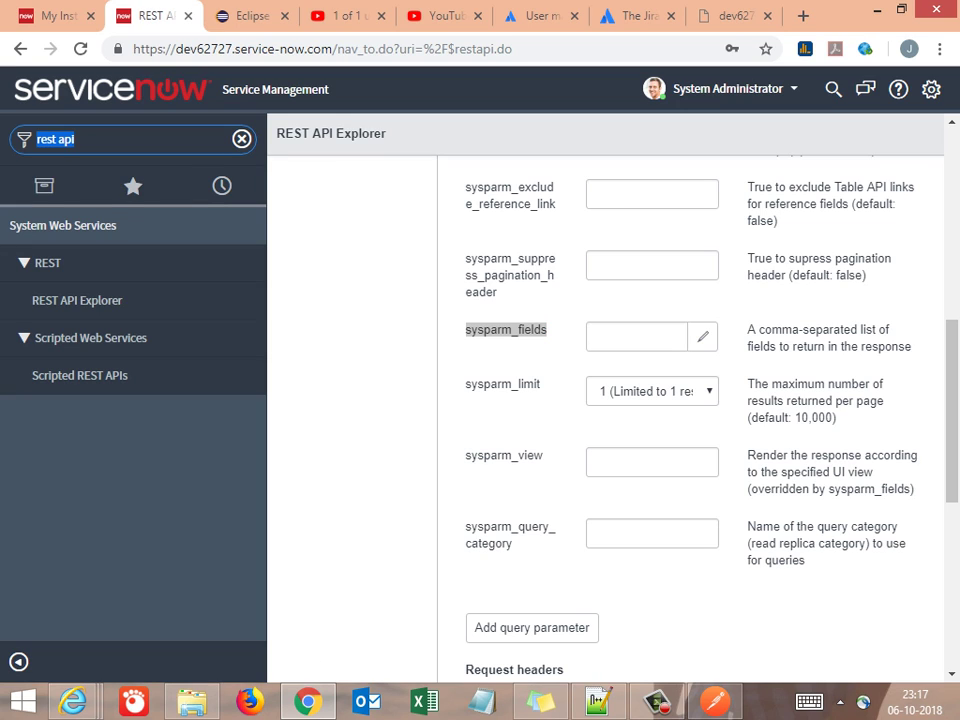
type("info")
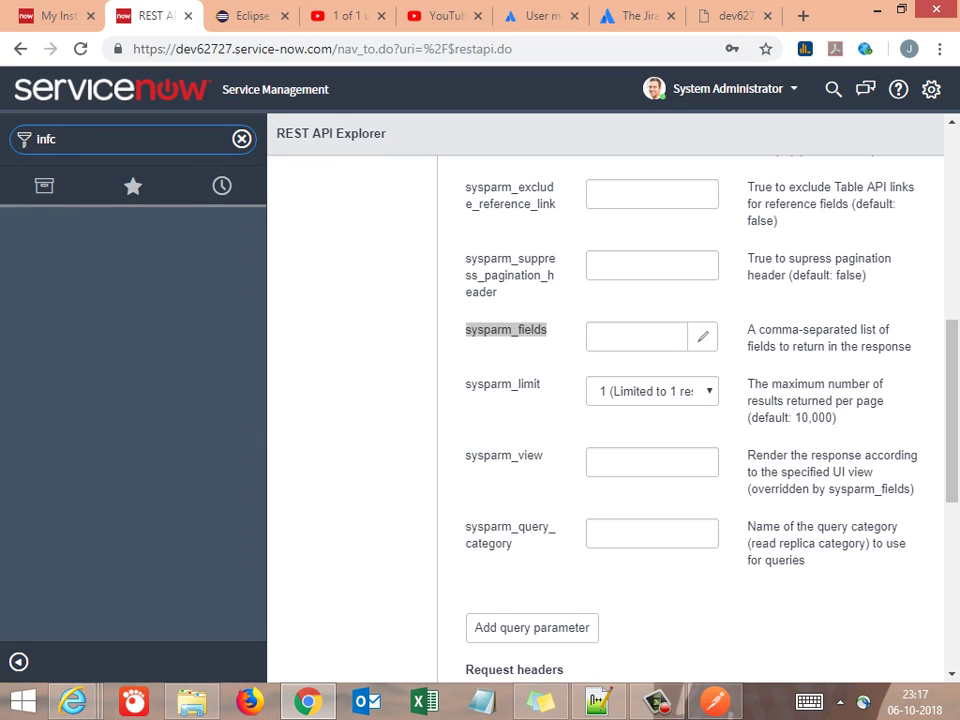
key("BackSpace")
type("cident")
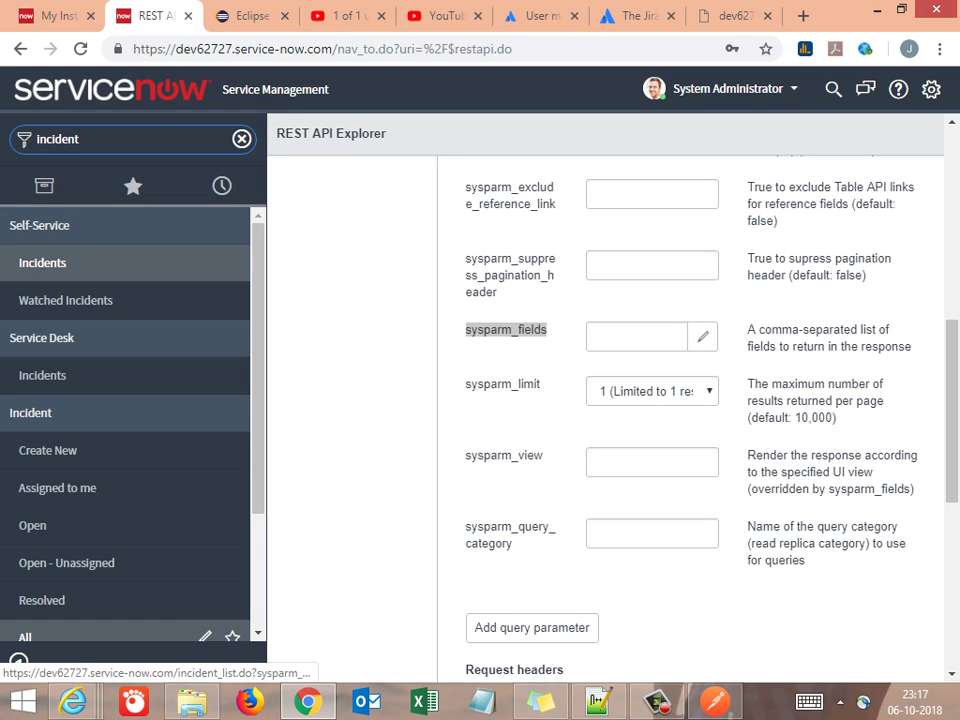
left_click(40, 637)
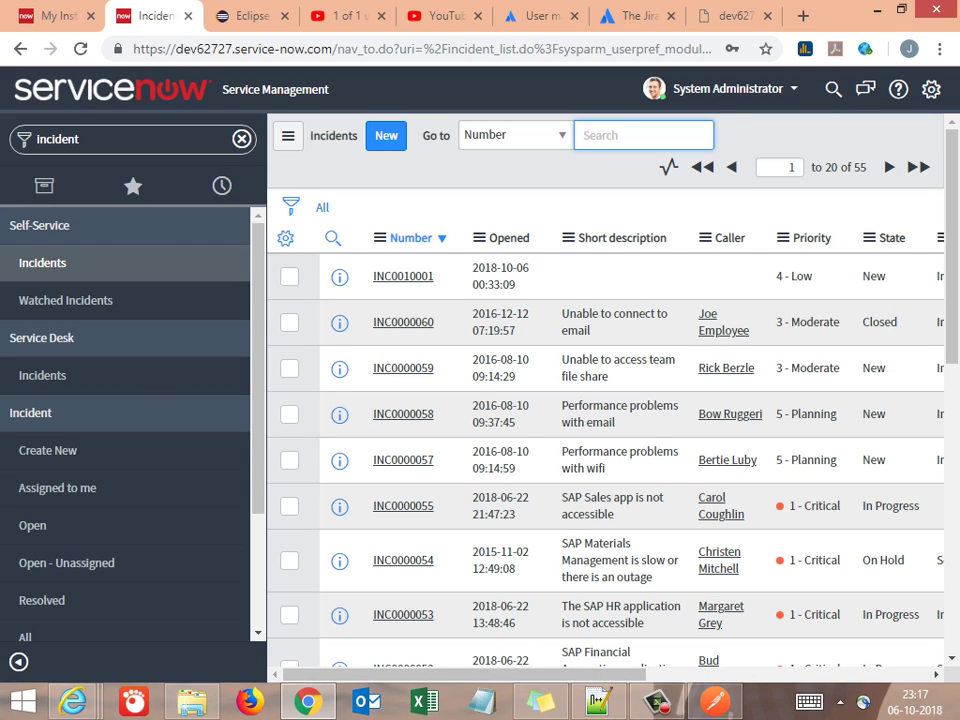
mouse_move(866, 167)
left_mouse_down()
mouse_move(810, 167)
mouse_move(853, 167)
left_mouse_up()
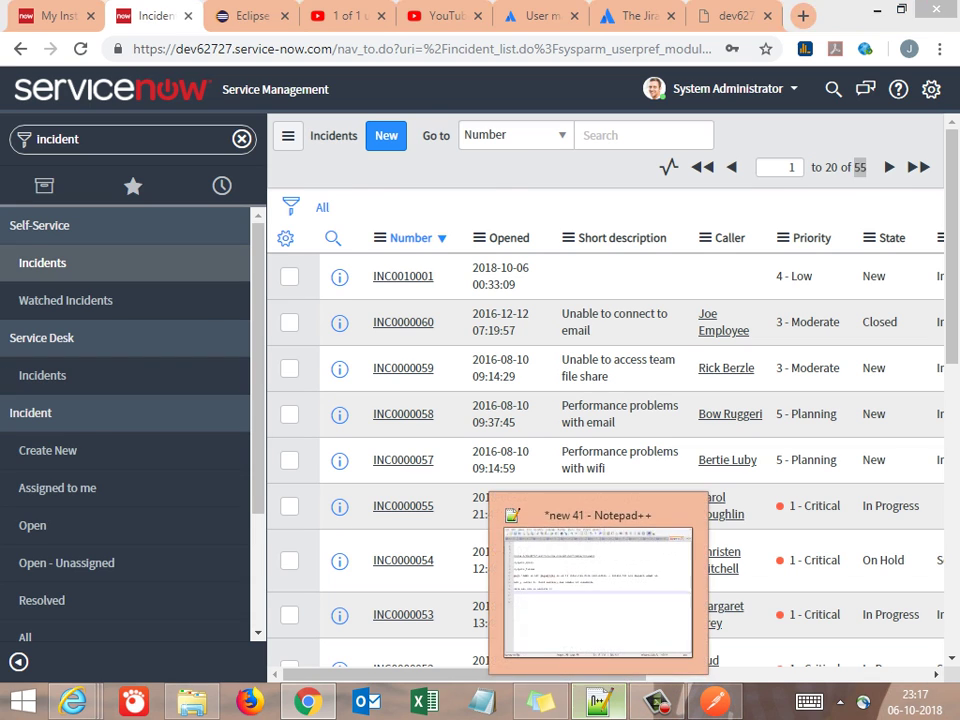
Note 'UI value & what we have as response matches' and '55 records'
left_click(598, 701)
key("Return")
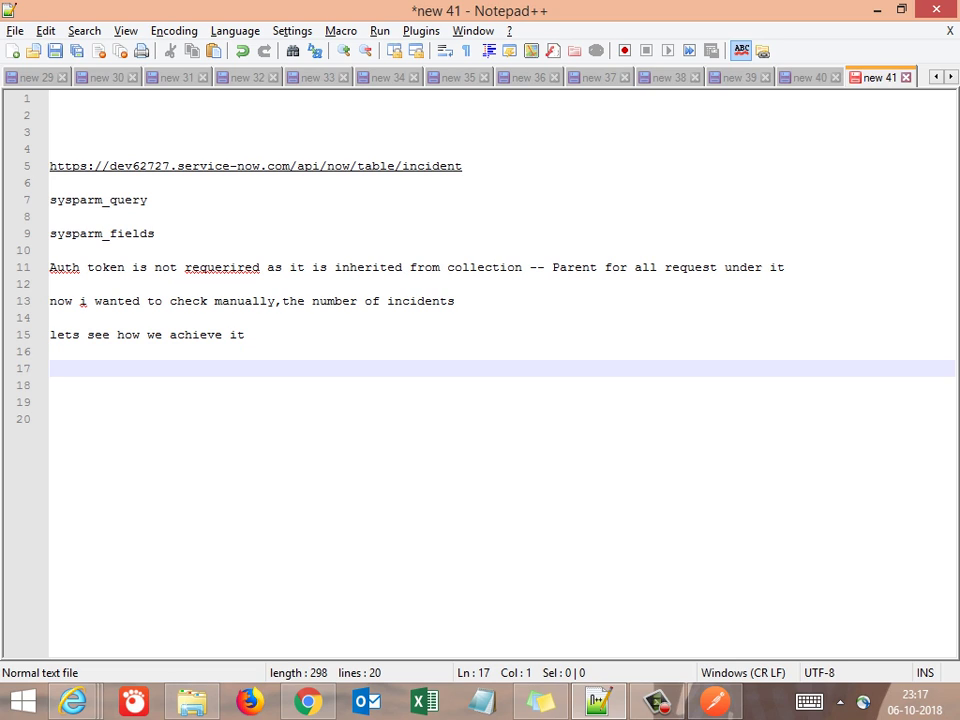
type("UI value ")
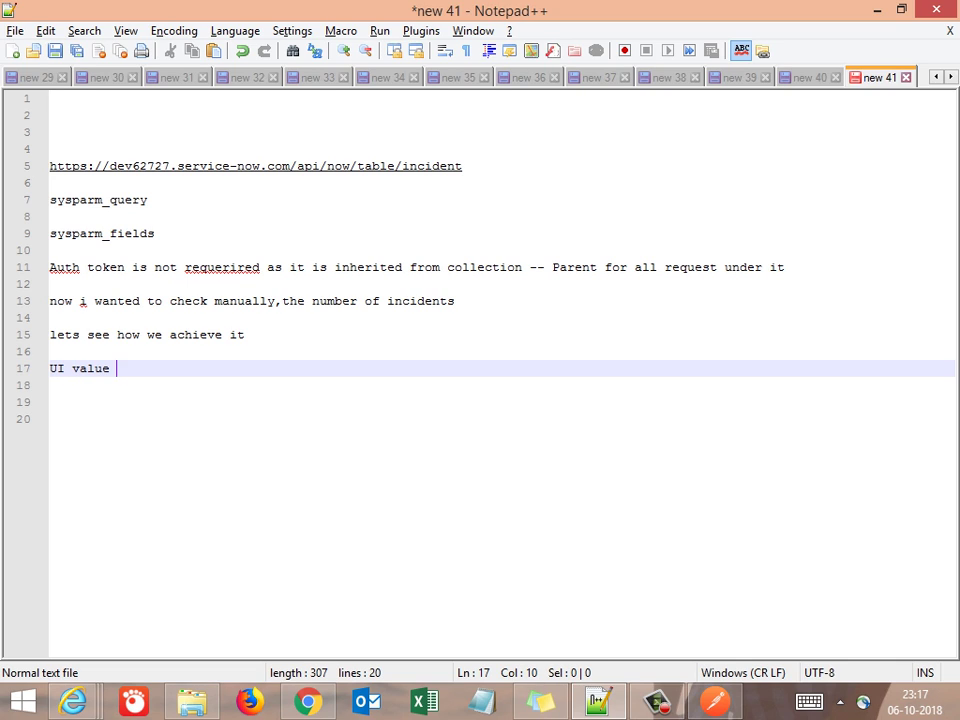
type("& what we have ")
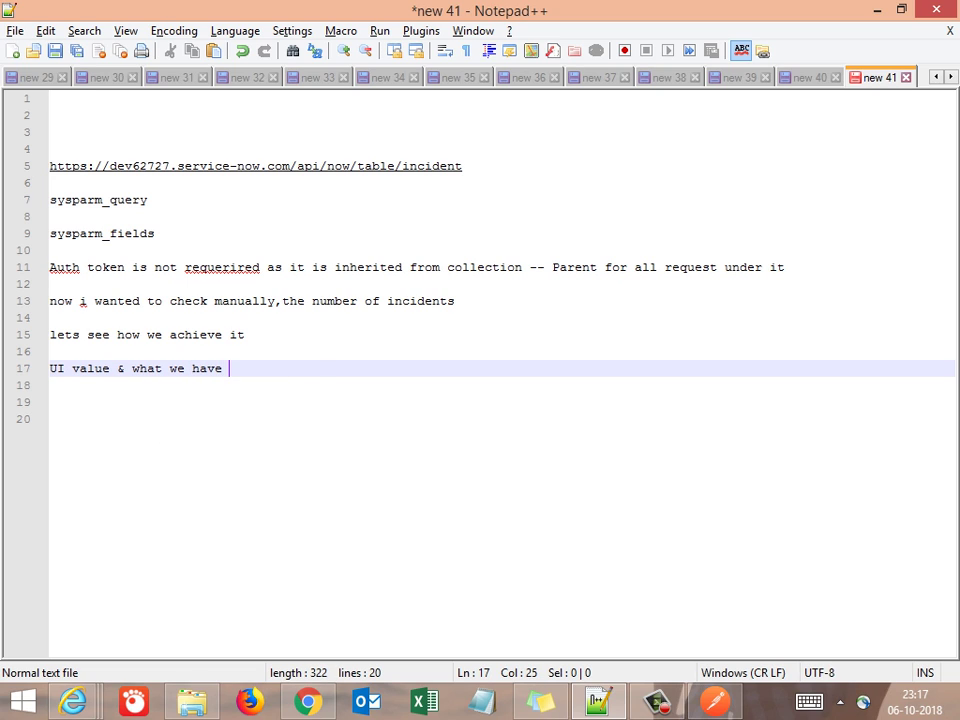
type("as response matches")
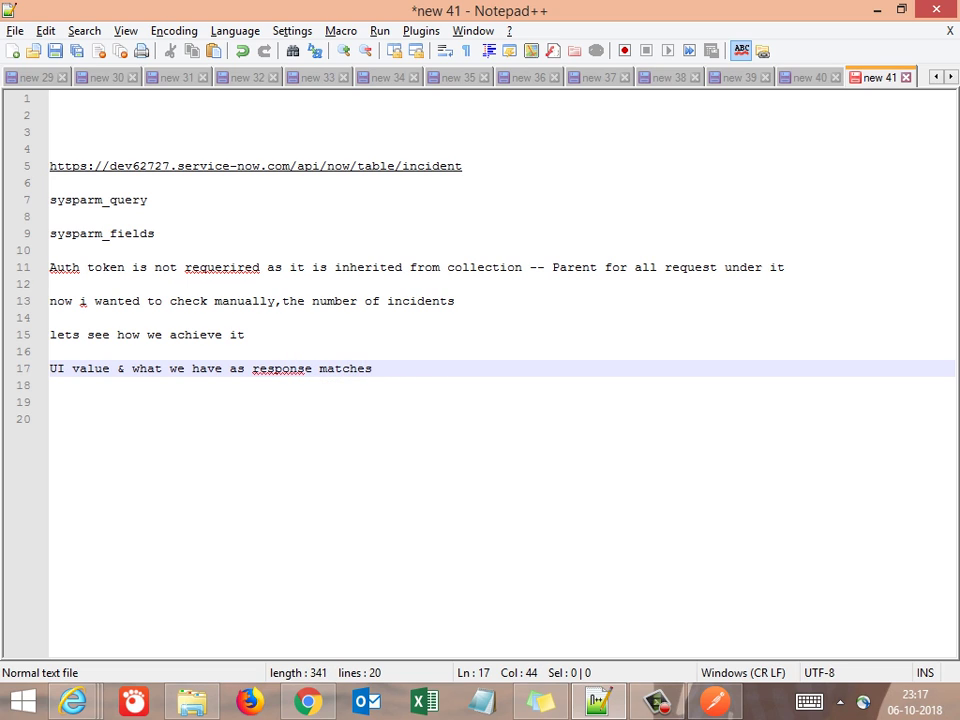
key("Return")
key("Return")
type("55")
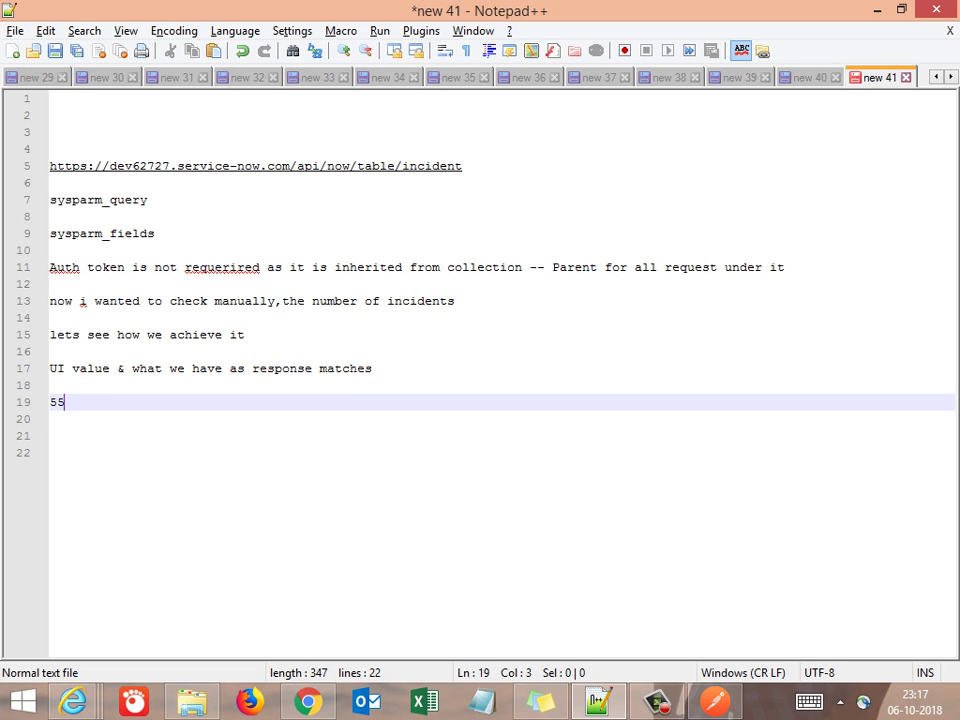
type(" records")
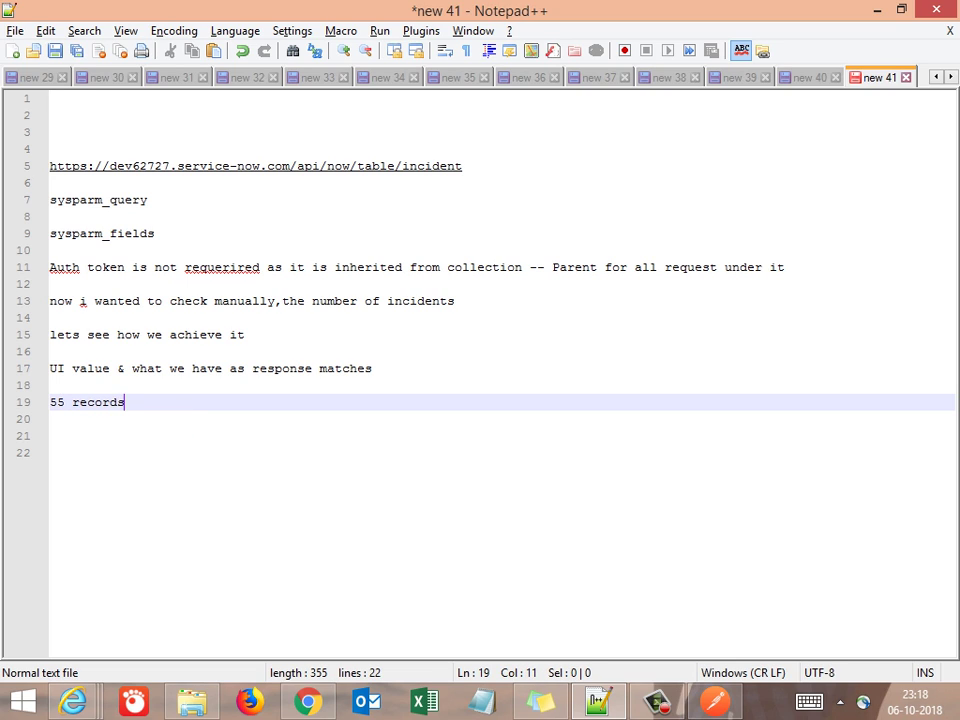
key("Return")
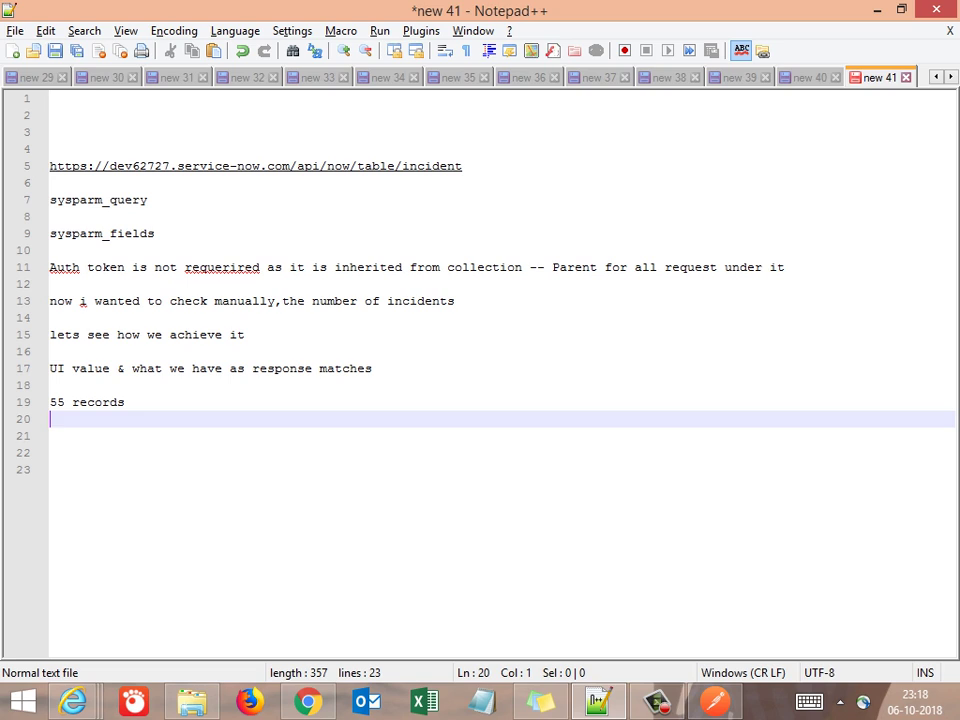
Add a heading line about how to use Query param's
key("Return")
key("Return")
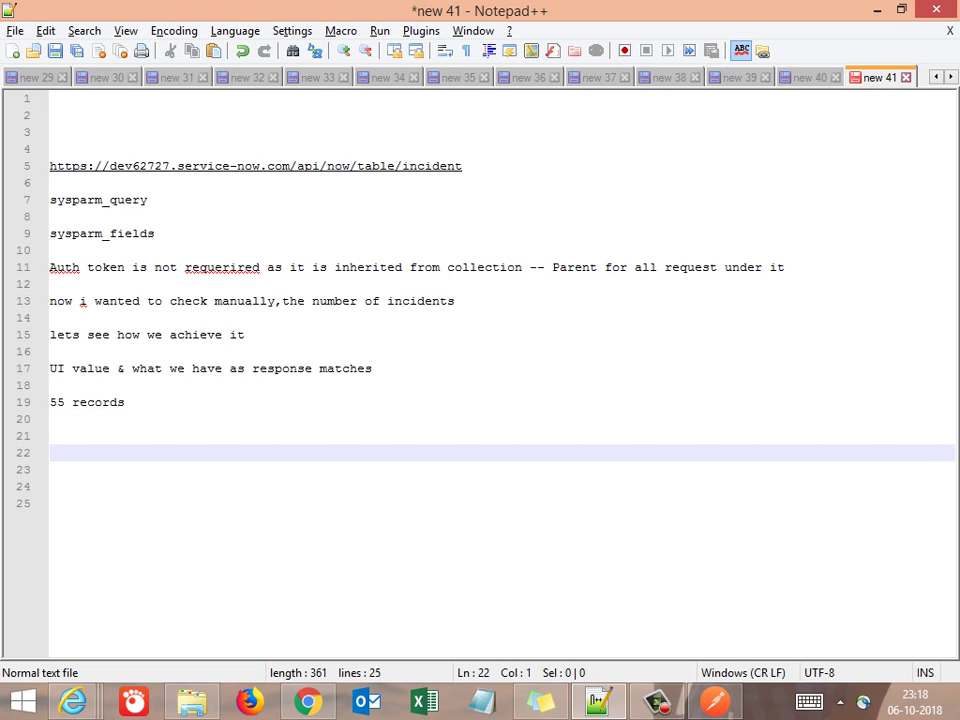
type("Now let see ")
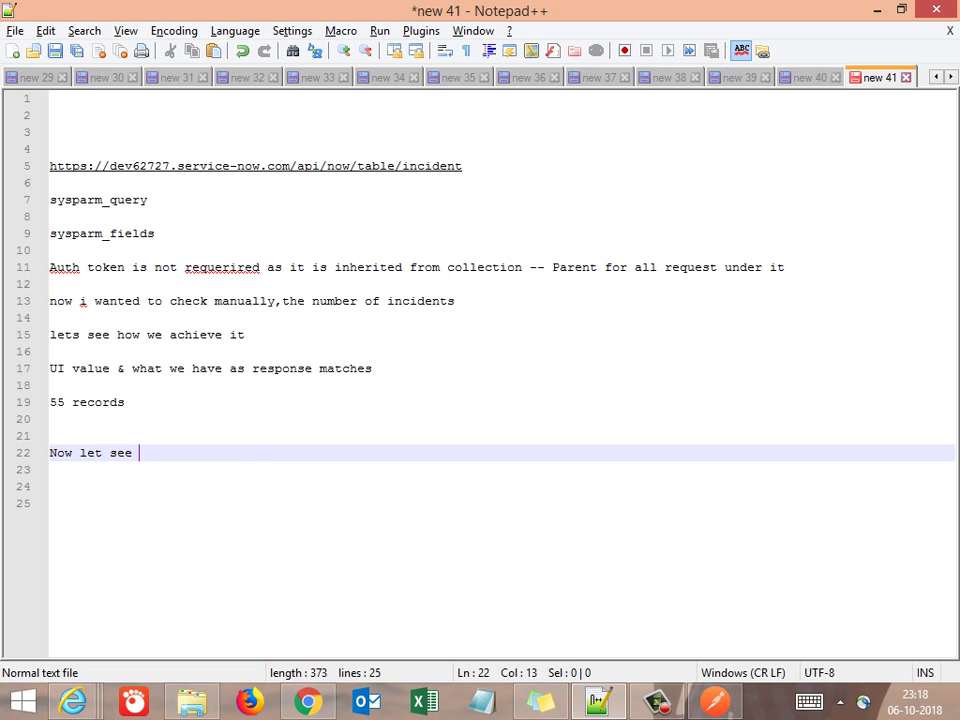
type("hwo rt")
key("BackSpace")
key("BackSpace")
key("BackSpace")
key("BackSpace")
key("BackSpace")
type("ow ")
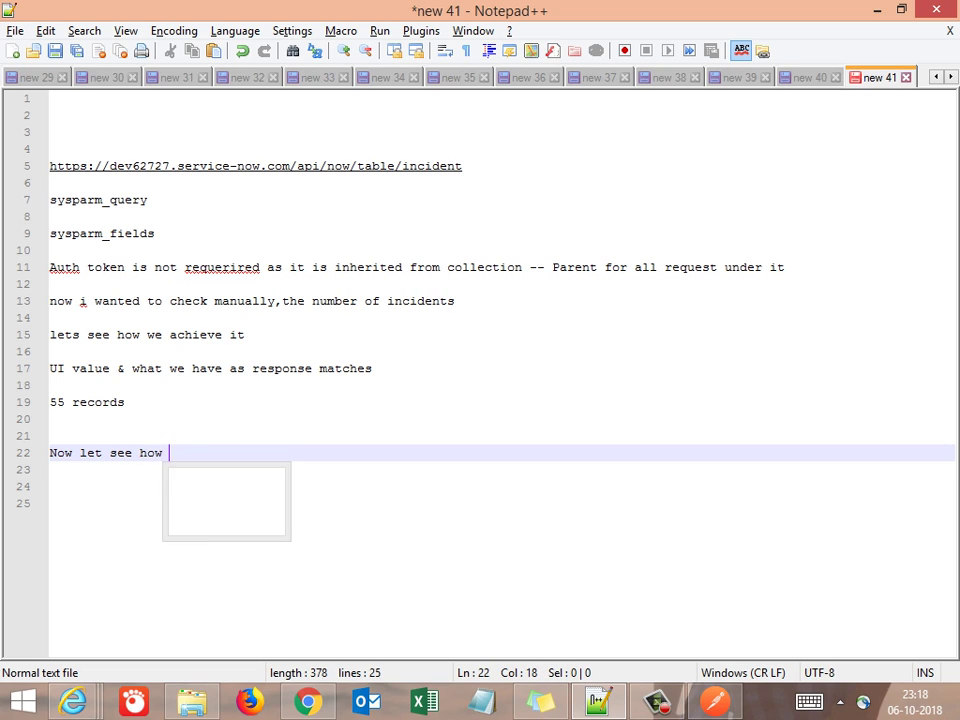
type("to use ")
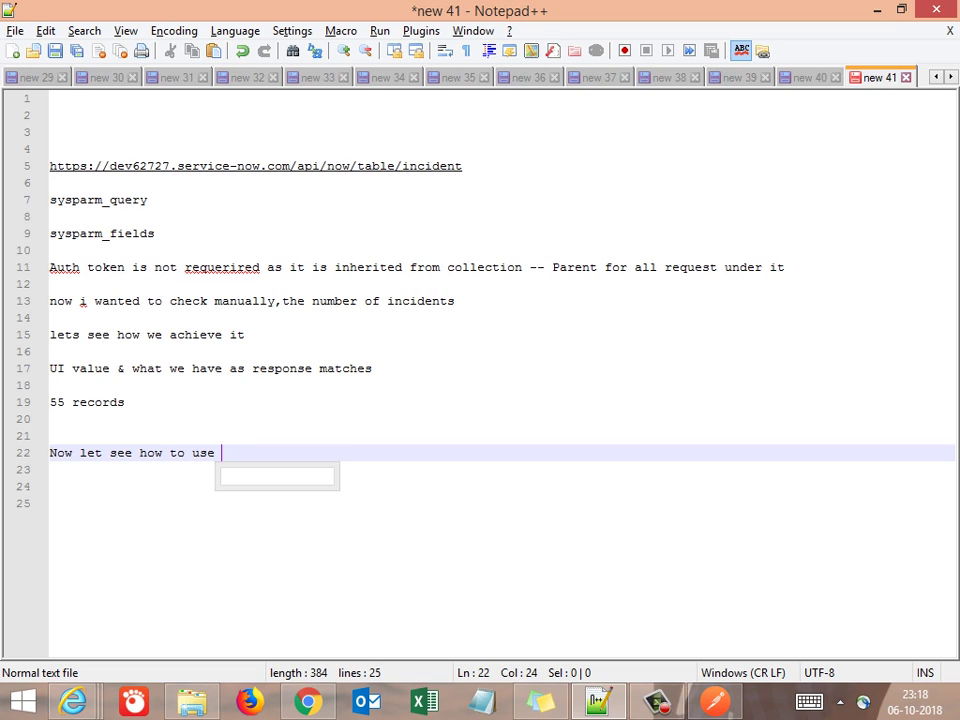
type("Query pa")
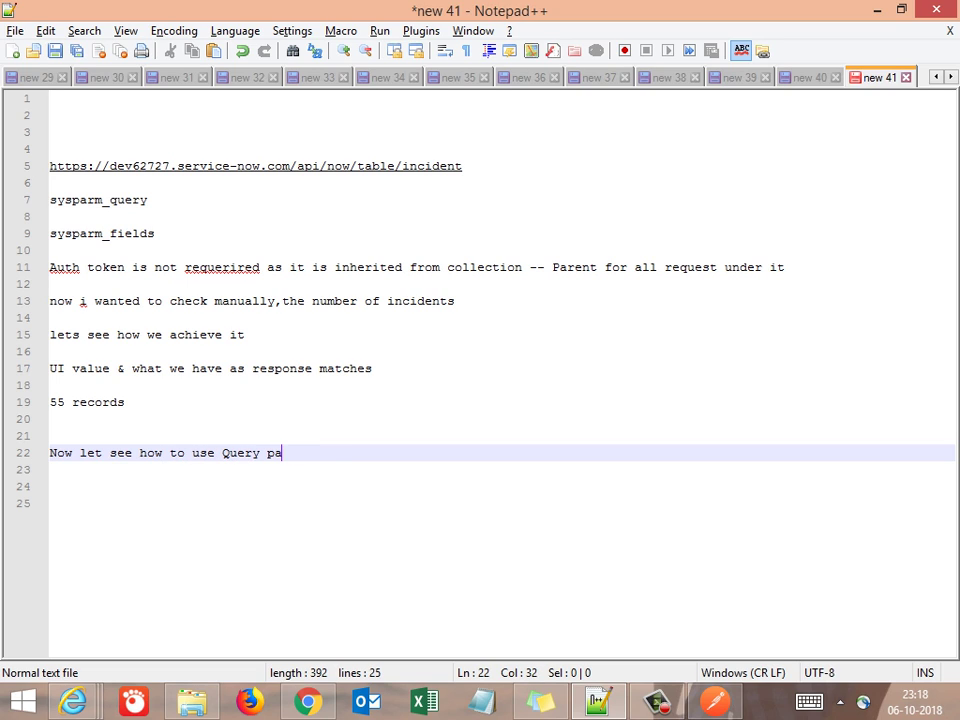
type("ram'see")
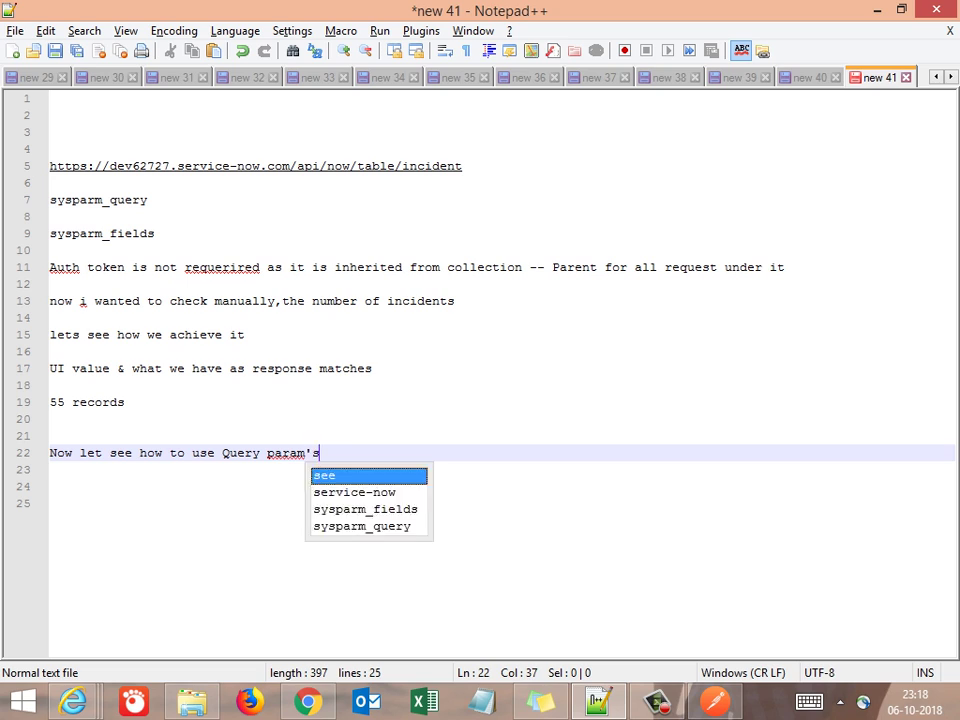
key("BackSpace")
key("BackSpace")
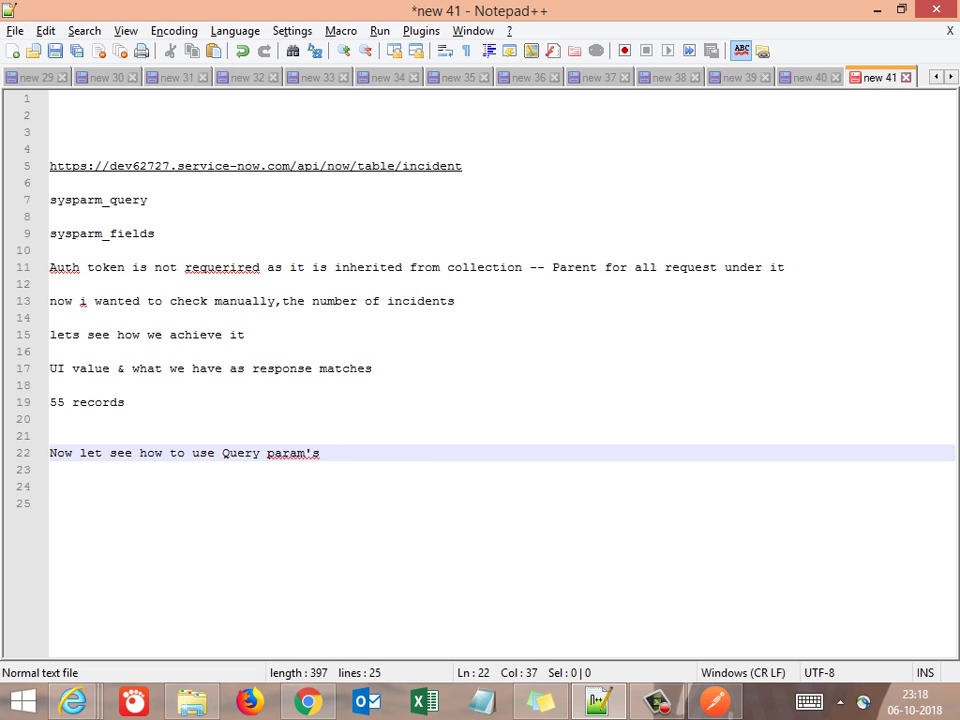
key("Return")
key("Return")
Copy the sysparm_query and sysparm_fields lines beneath the Query param's heading
key("Up")
key("Up")
key("Up")
key("Up")
key("Up")
key("Up")
key("Up")
key("Up")
key("Up")
key("Up")
key("Up")
key("Up")
key("Up")
key("Up")
key("Up")
key("Up")
key("Up")
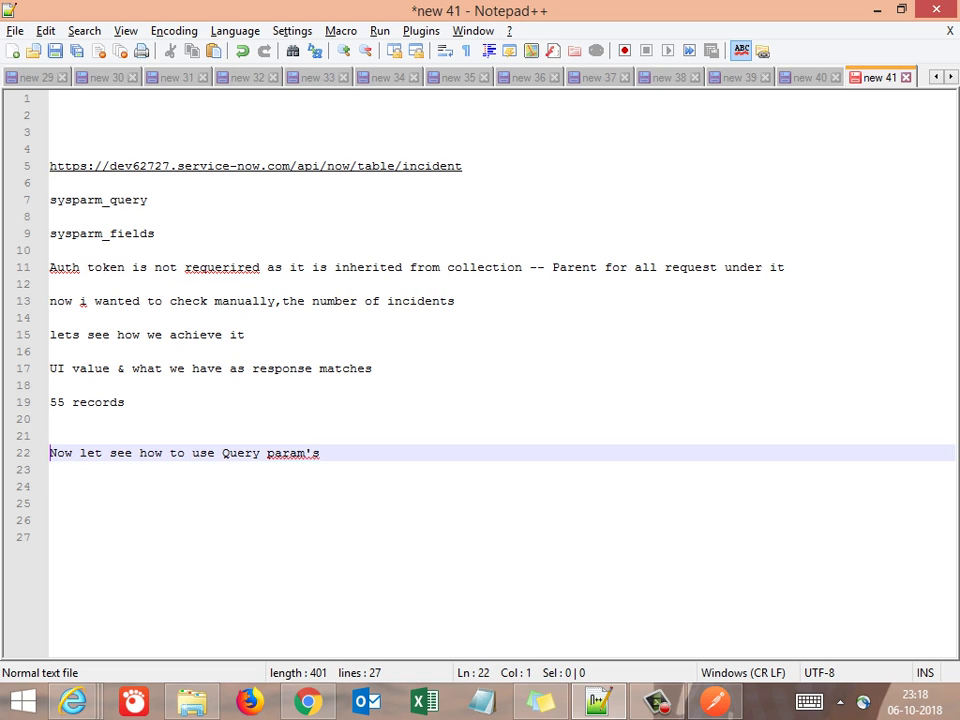
key("shift+Down")
key("shift+Down")
key("shift+Down")
key("ctrl+c")
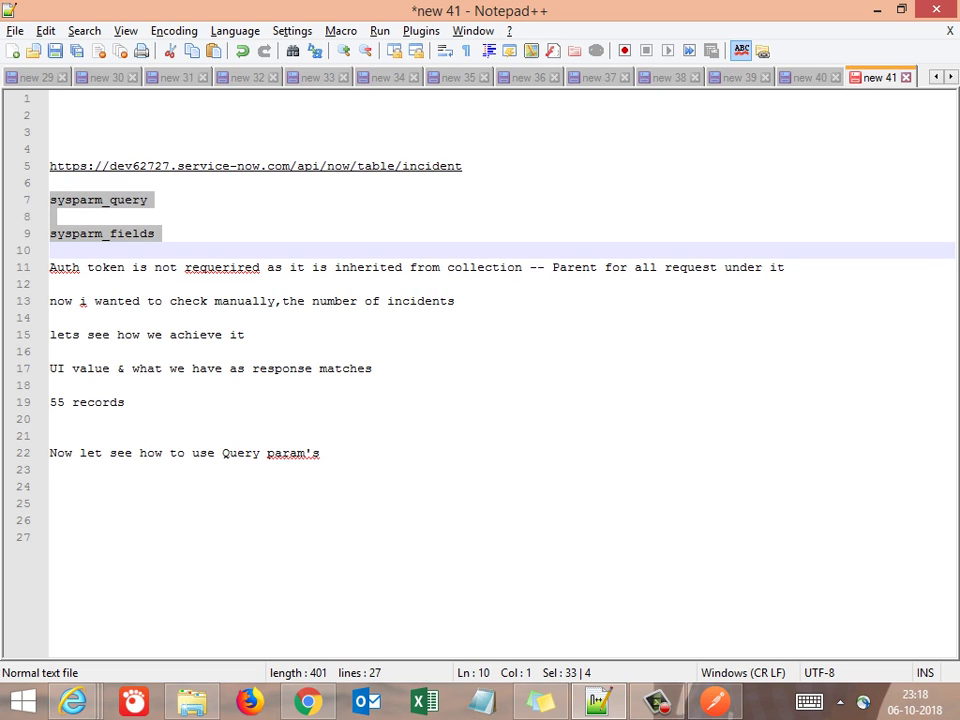
key("Down")
key("Down")
key("Down")
key("Down")
key("Down")
key("Down")
key("Down")
key("Down")
key("Down")
key("Down")
key("Down")
key("Down")
key("Down")
key("Down")
key("Down")
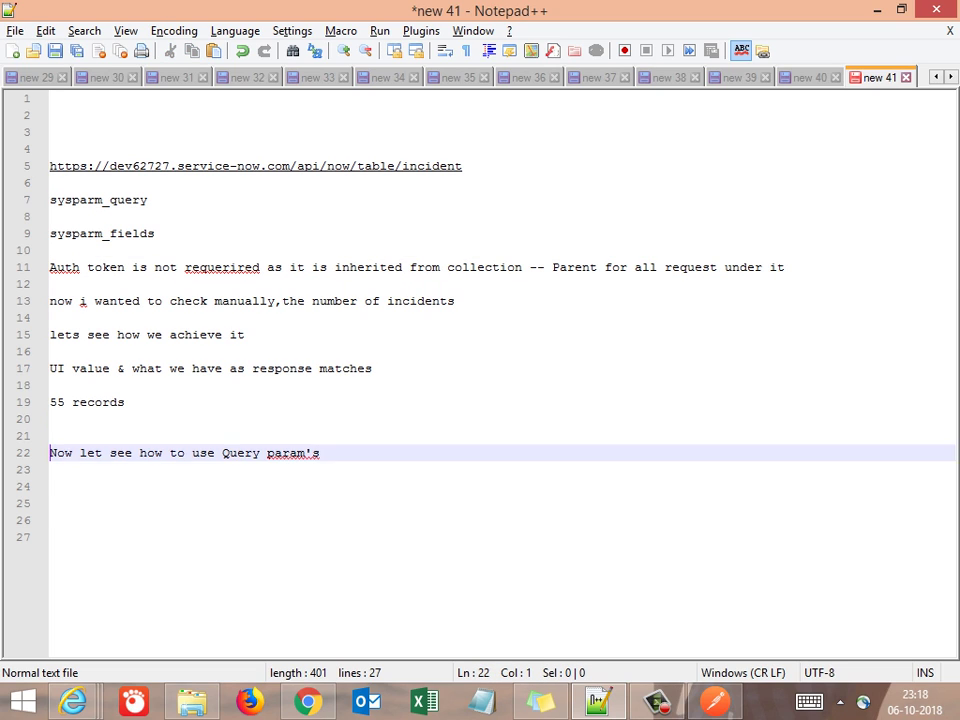
key("Up")
key("Return")
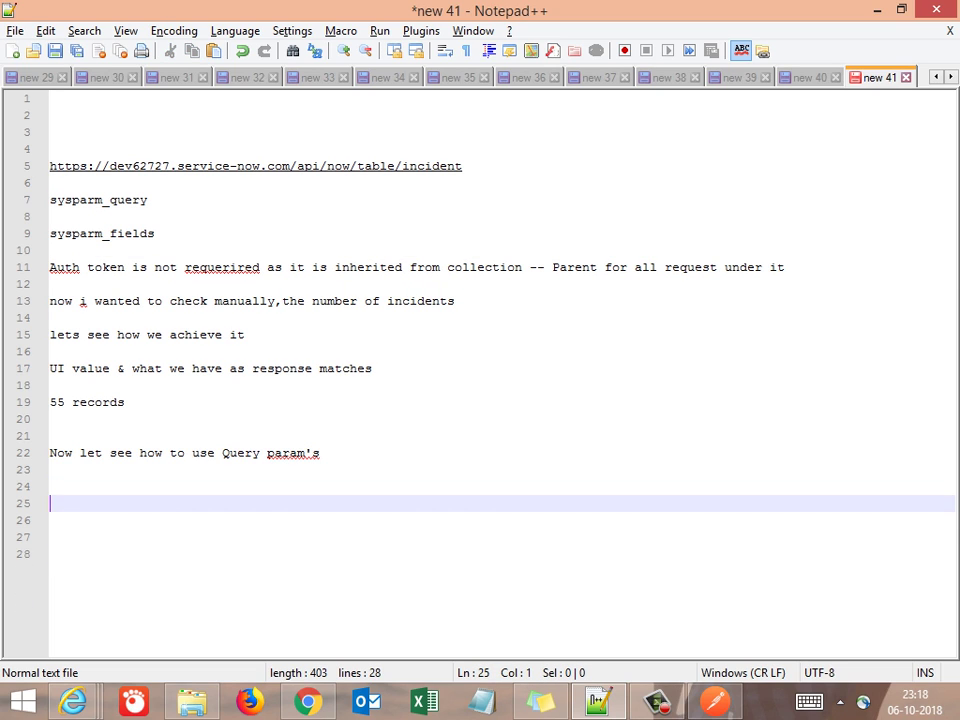
key("ctrl+v")
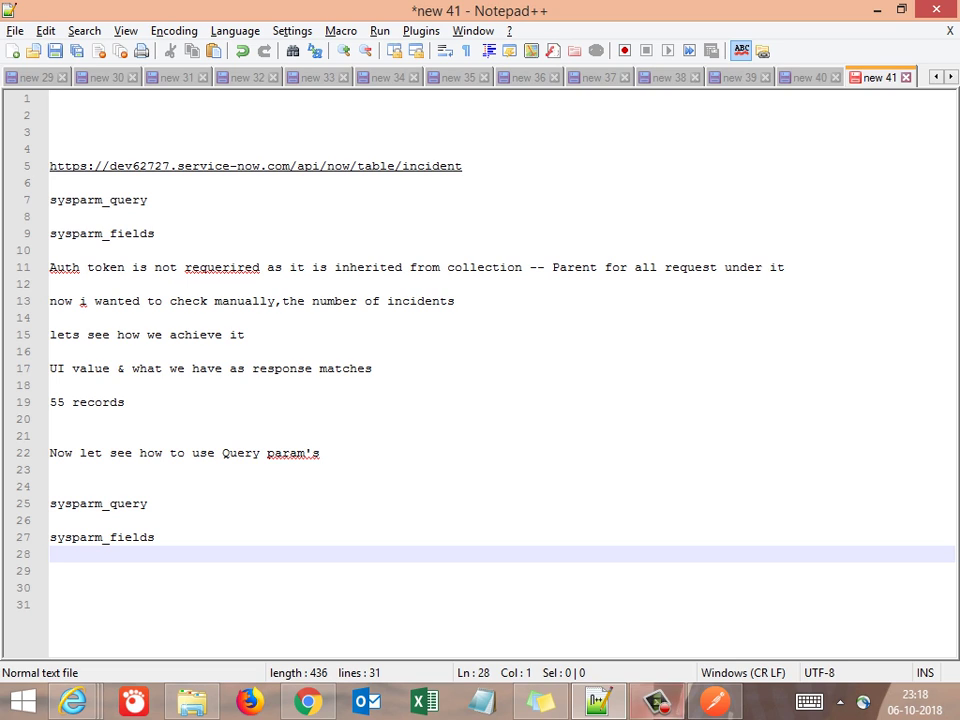
mouse_move(307, 703)
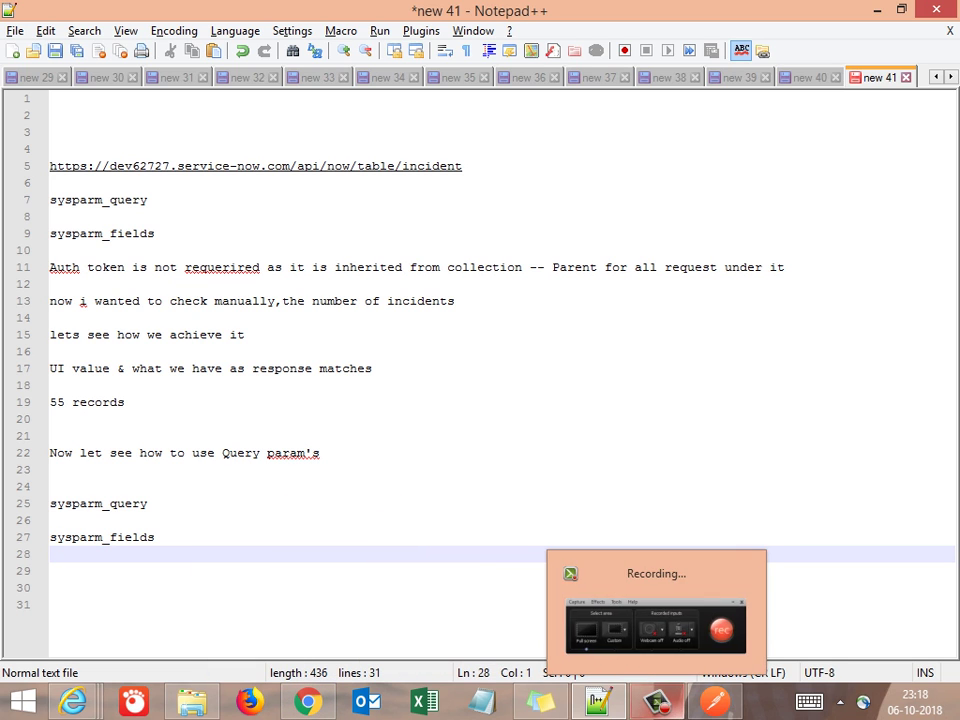
In Postman, open the Get all Incidents Params tab and start entering a new key
left_click(714, 703)
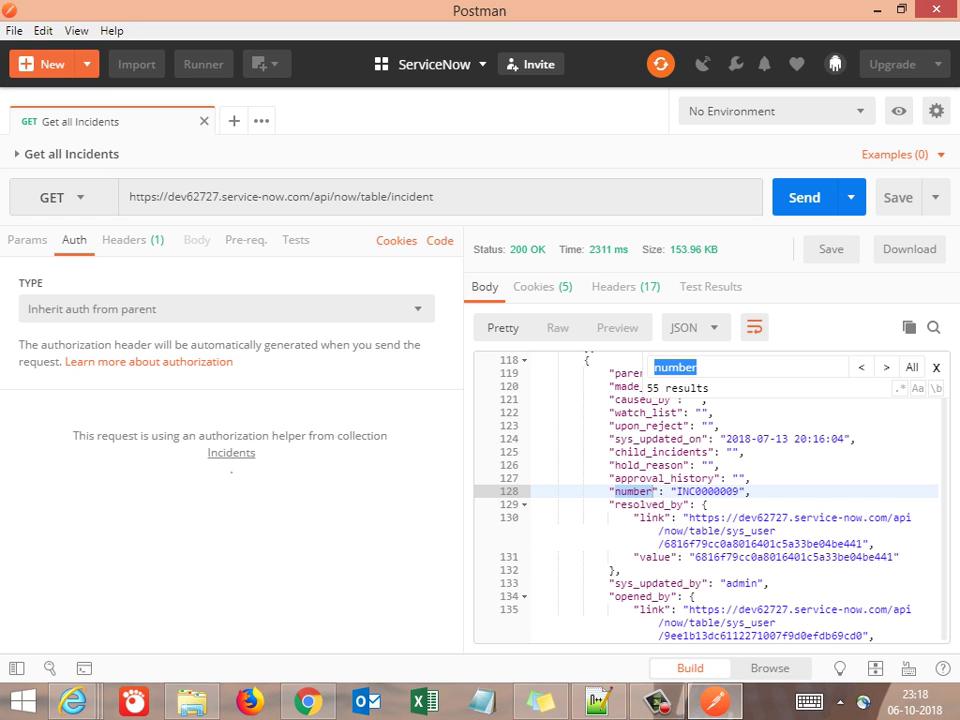
left_click(653, 491)
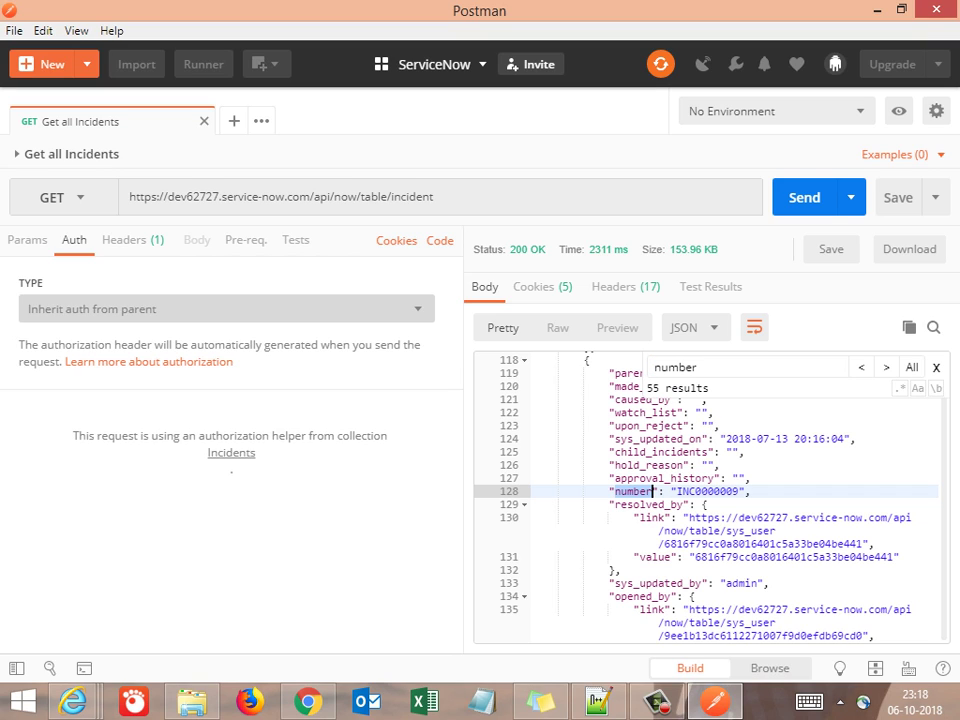
left_click(27, 240)
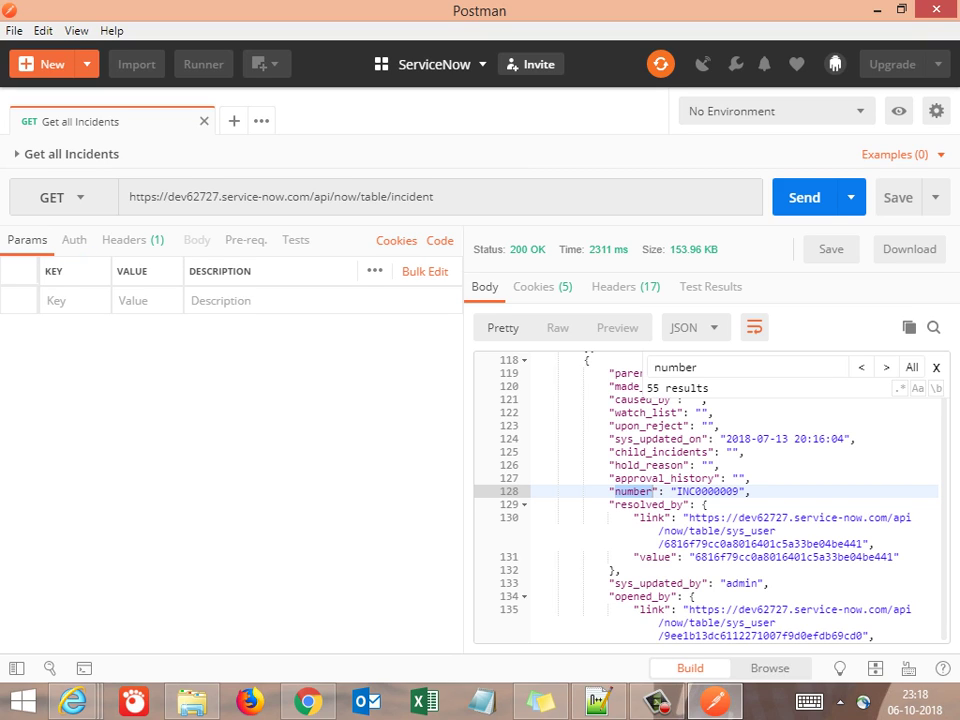
left_click(73, 300)
Copy the sysparm_fields parameter name from line 27 of the Notepad++ notes
key("alt+Tab")
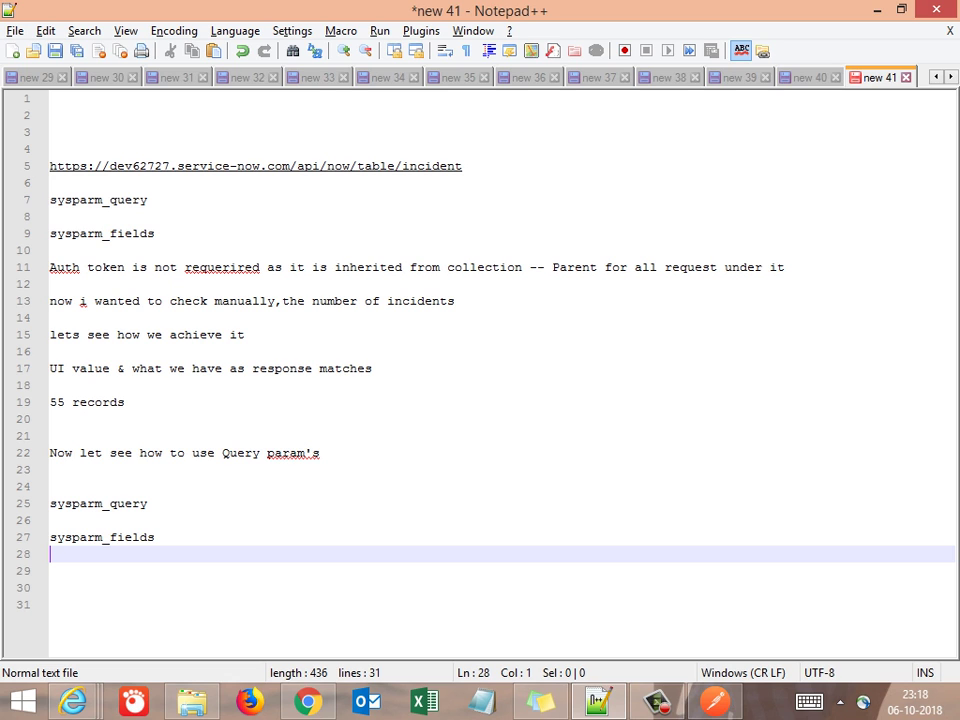
left_click(50, 537)
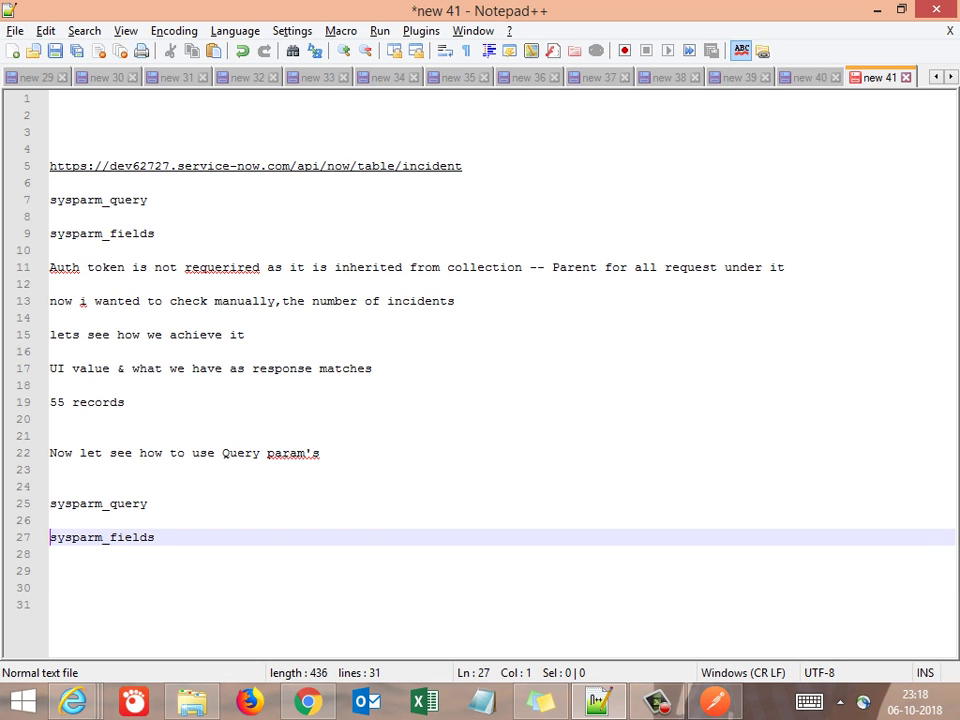
key("shift+End")
key("ctrl+c")
key("alt+Tab")
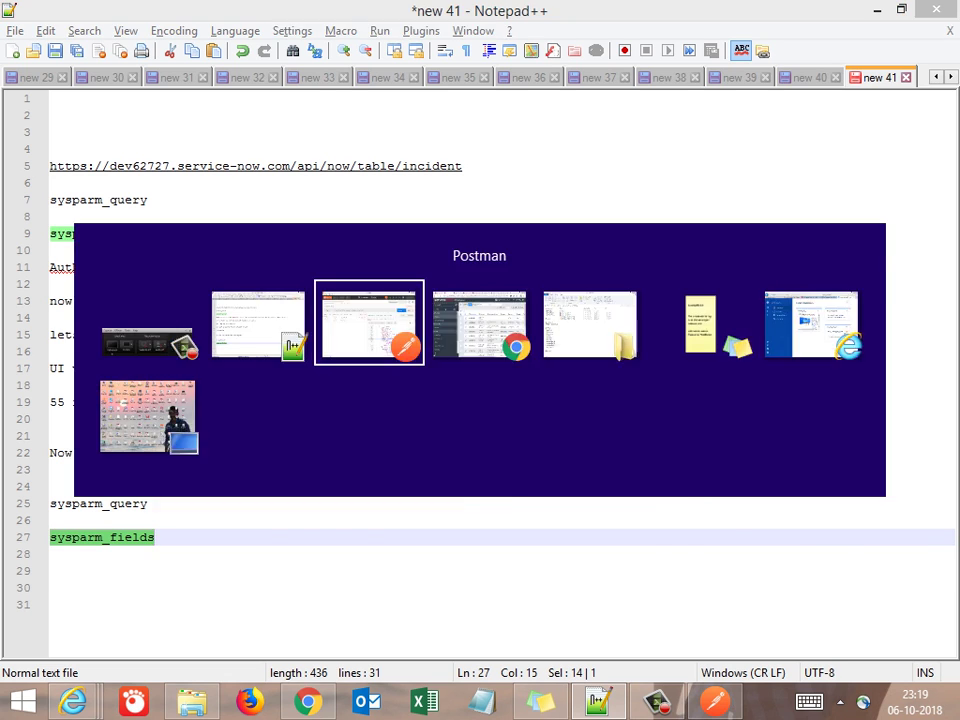
Add a Postman query parameter with key sysparm_fields and value number
key("ctrl+v")
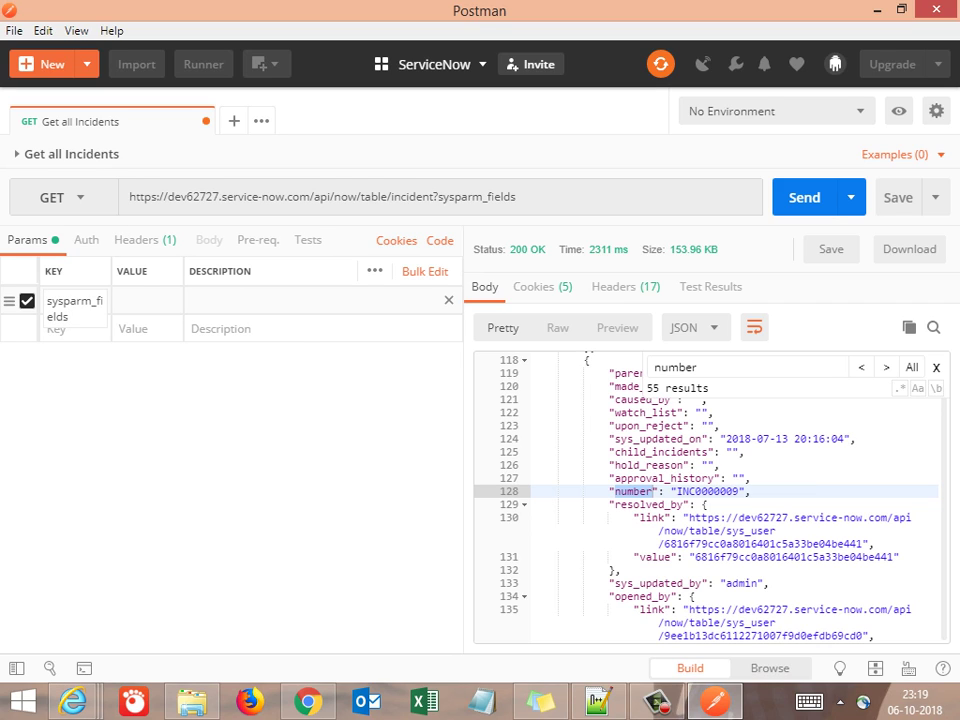
left_click(147, 300)
type("number")
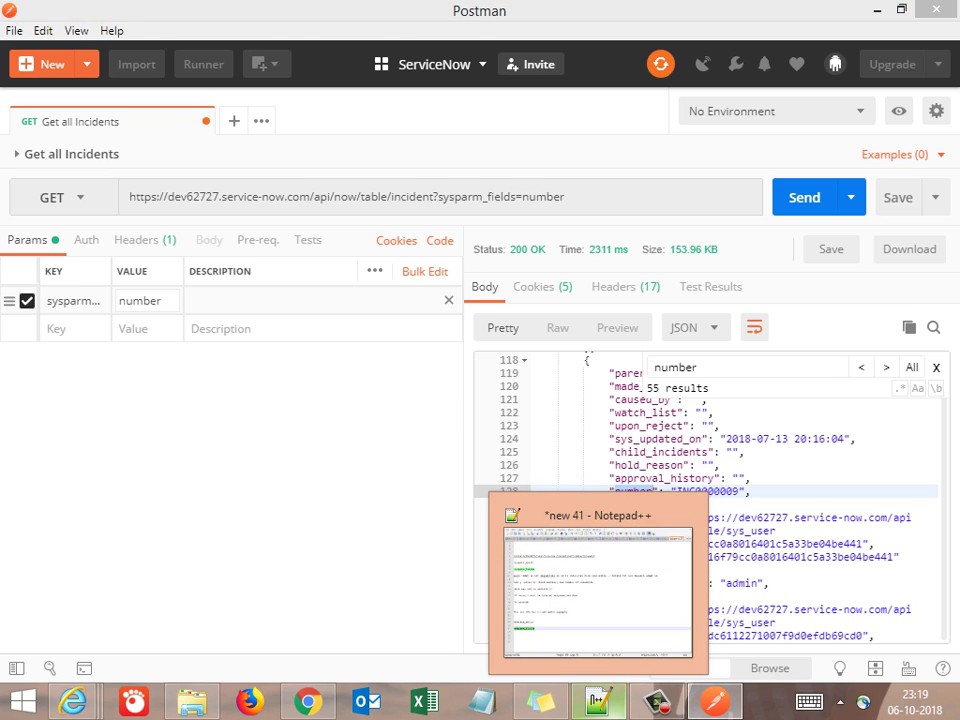
Append ' as number' to the end of line 27 in the Notepad++ notes
left_click(598, 702)
left_click(60, 553)
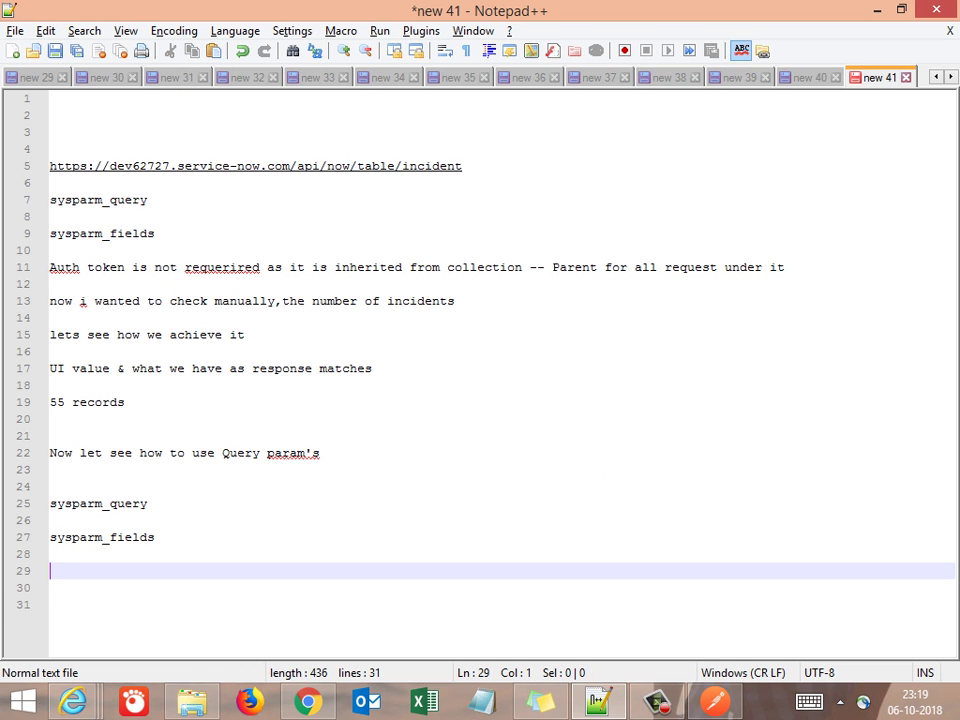
left_click(50, 537)
key("End")
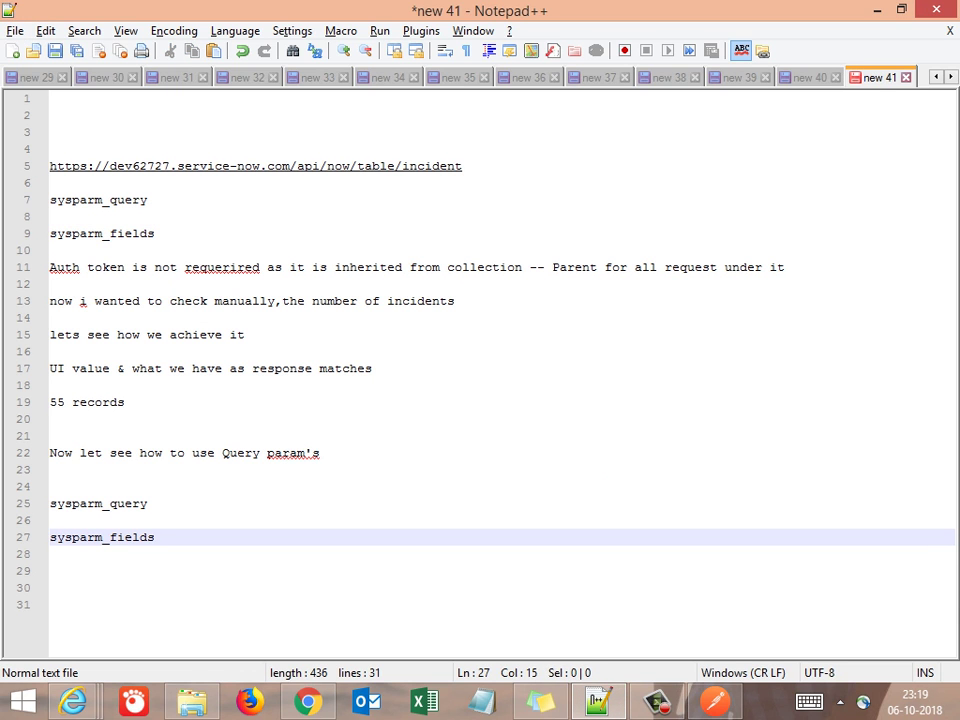
type("as n")
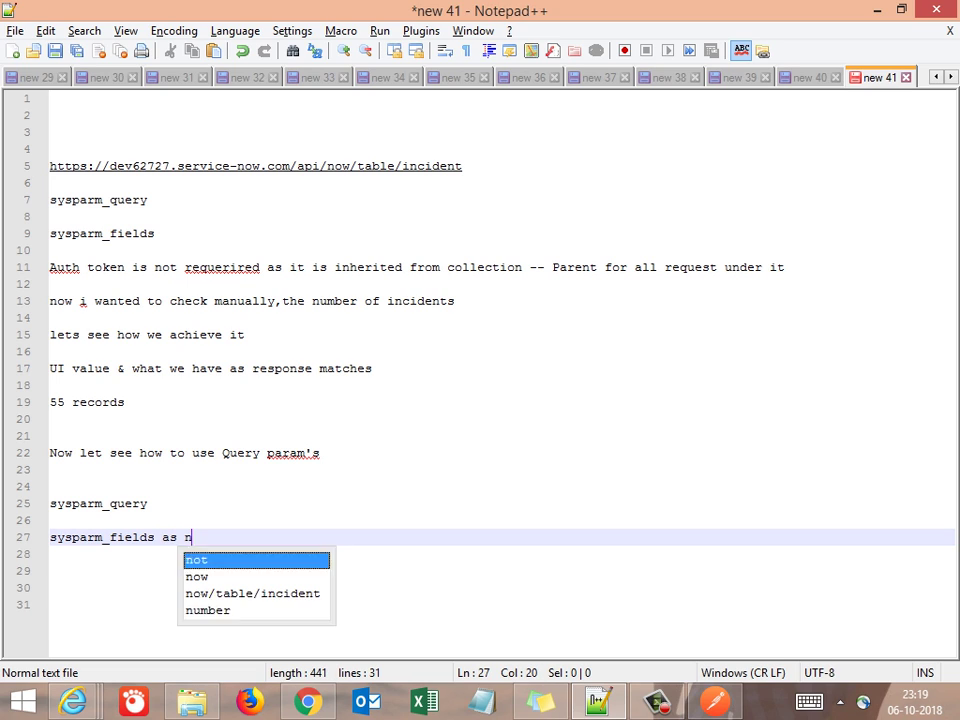
type("umber")
Add the lines 'so its like' and 'select number from incident' below line 27
key("Escape")
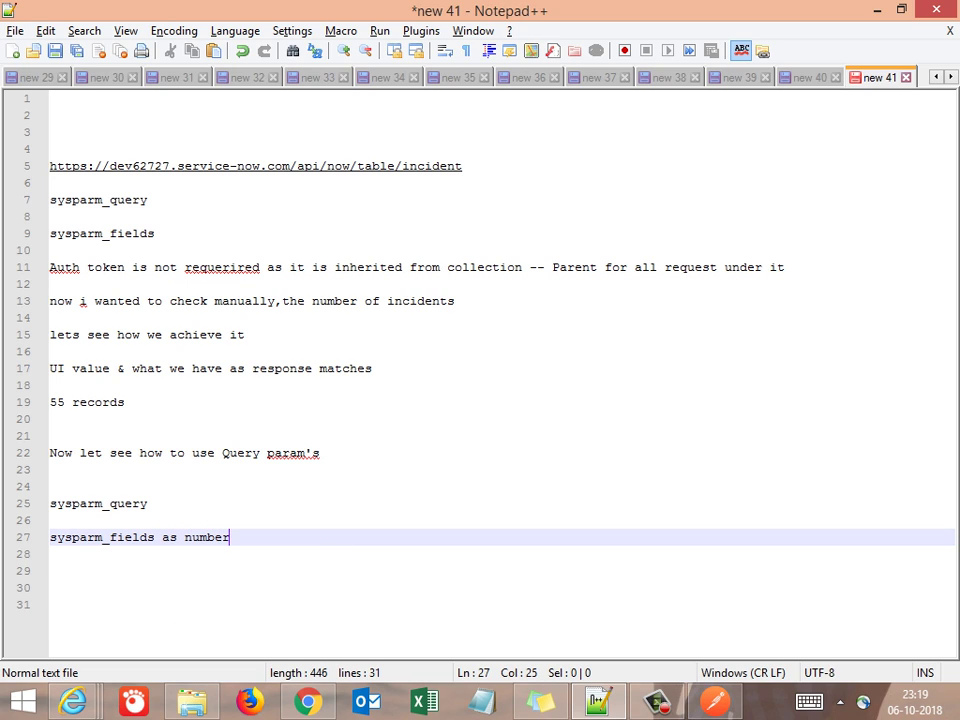
key("Return")
key("Return")
type("so")
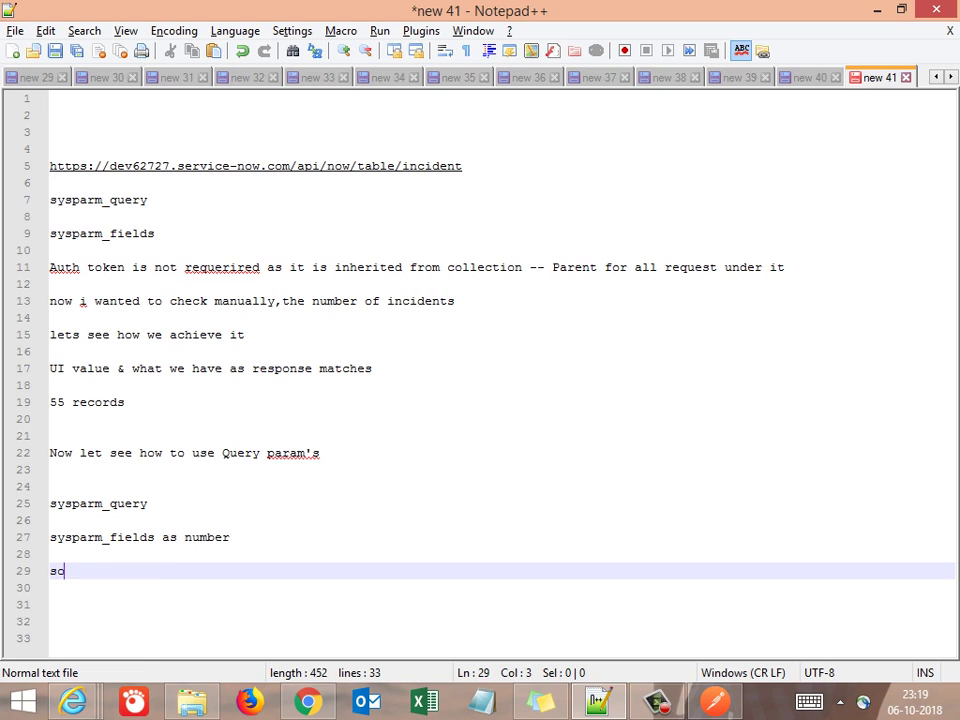
type(" its like")
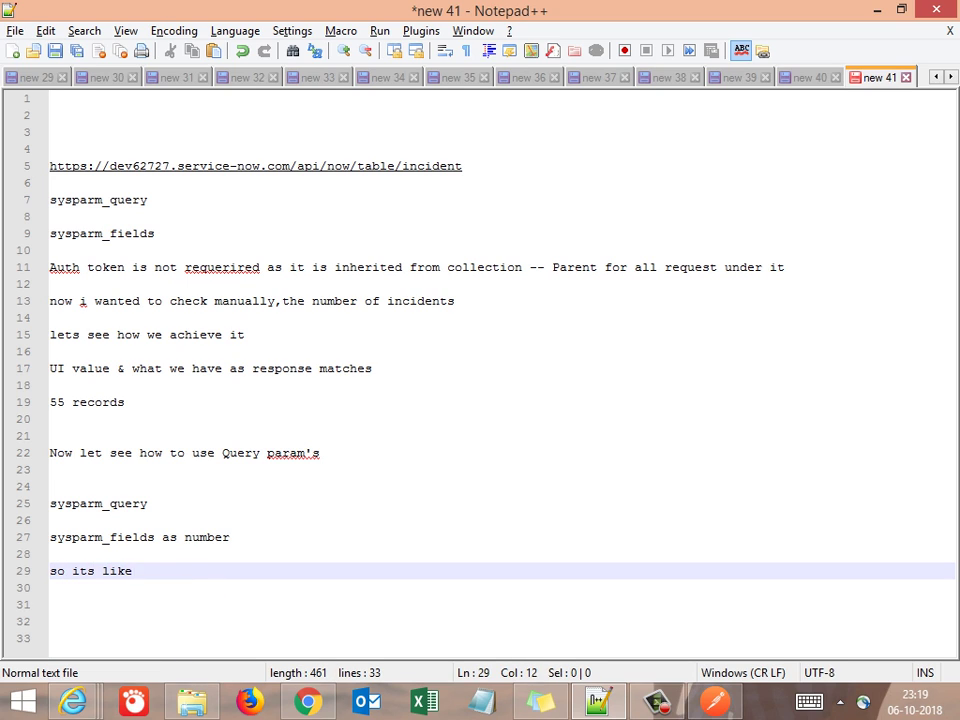
key("Return")
key("Return")
type("select")
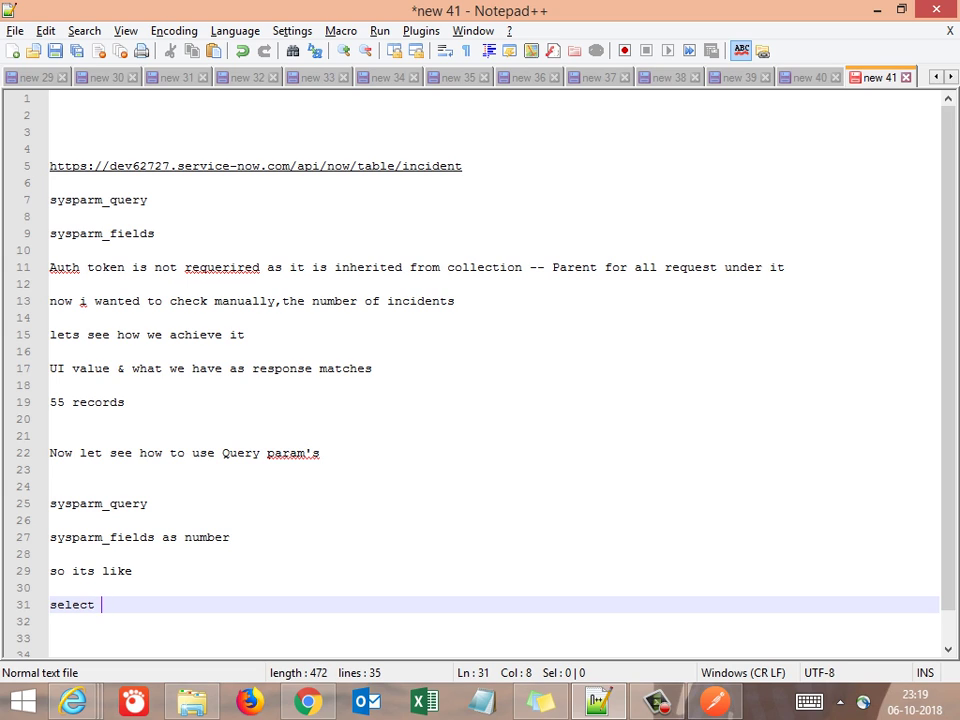
type(" number")
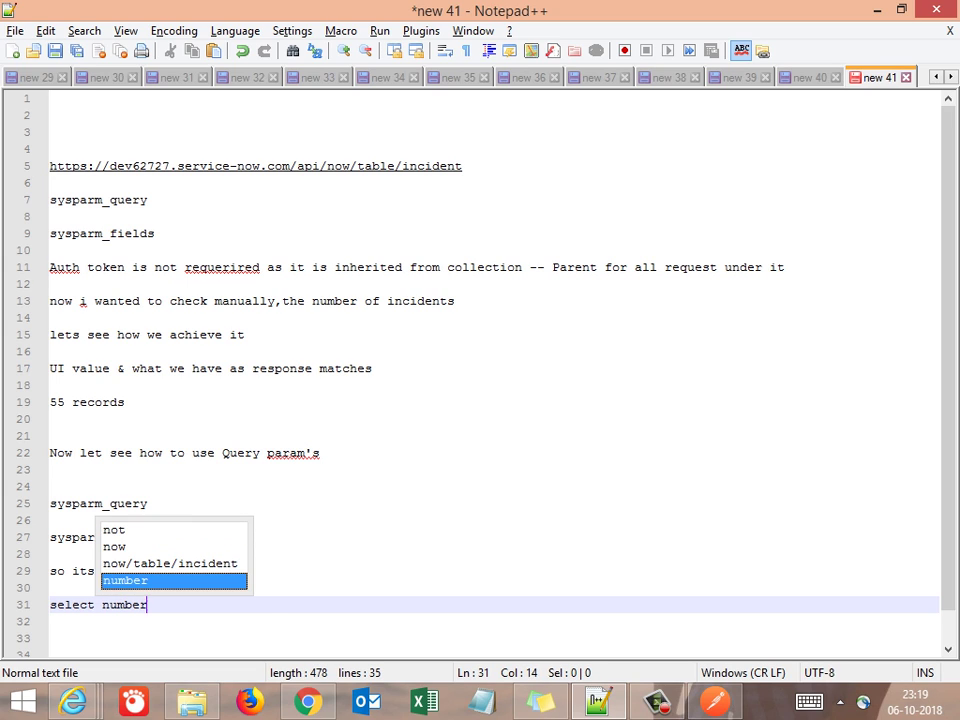
type(" from incident")
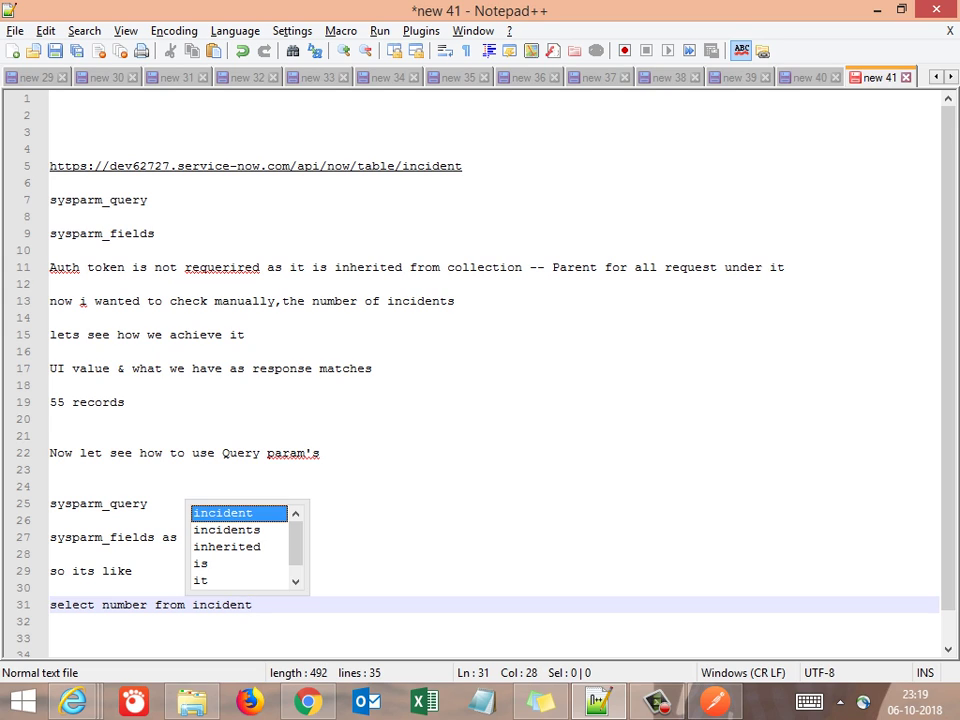
key("Escape")
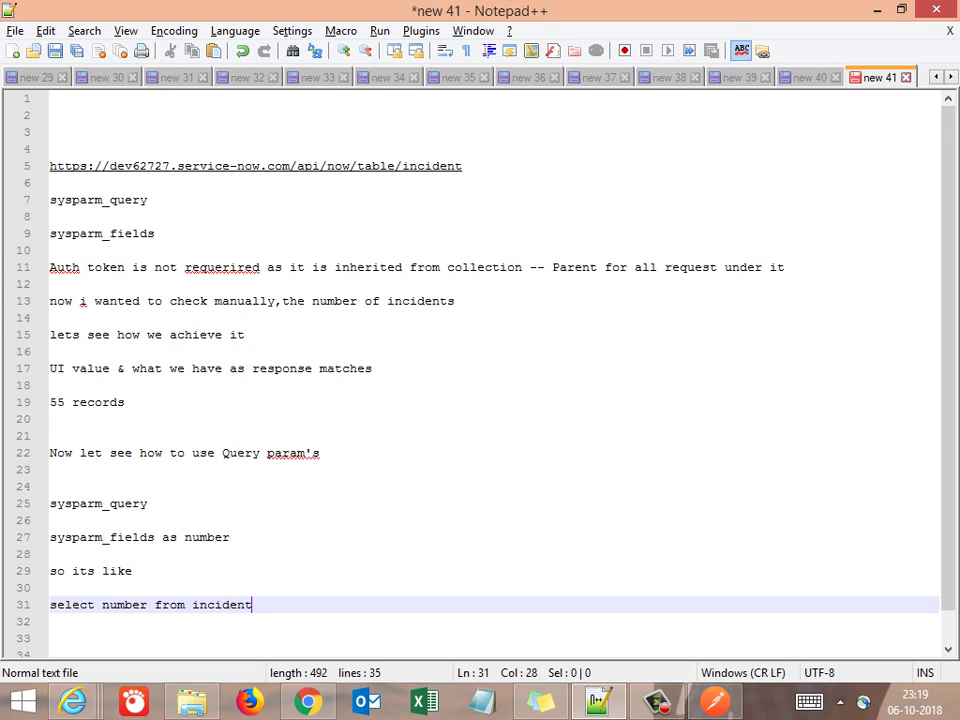
key("Return")
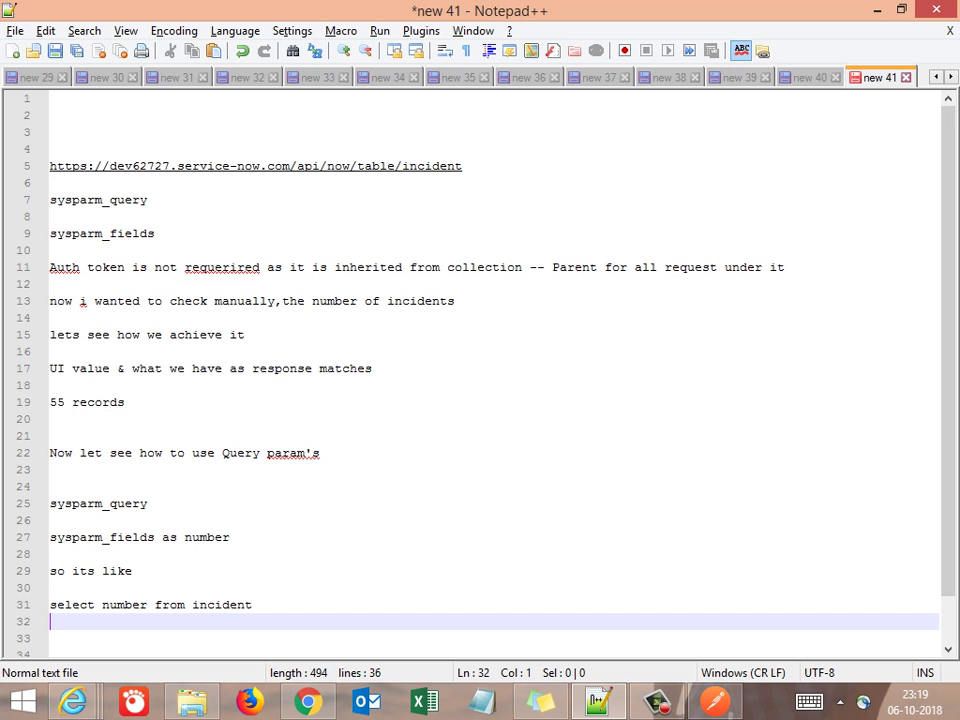
key("alt+Tab")
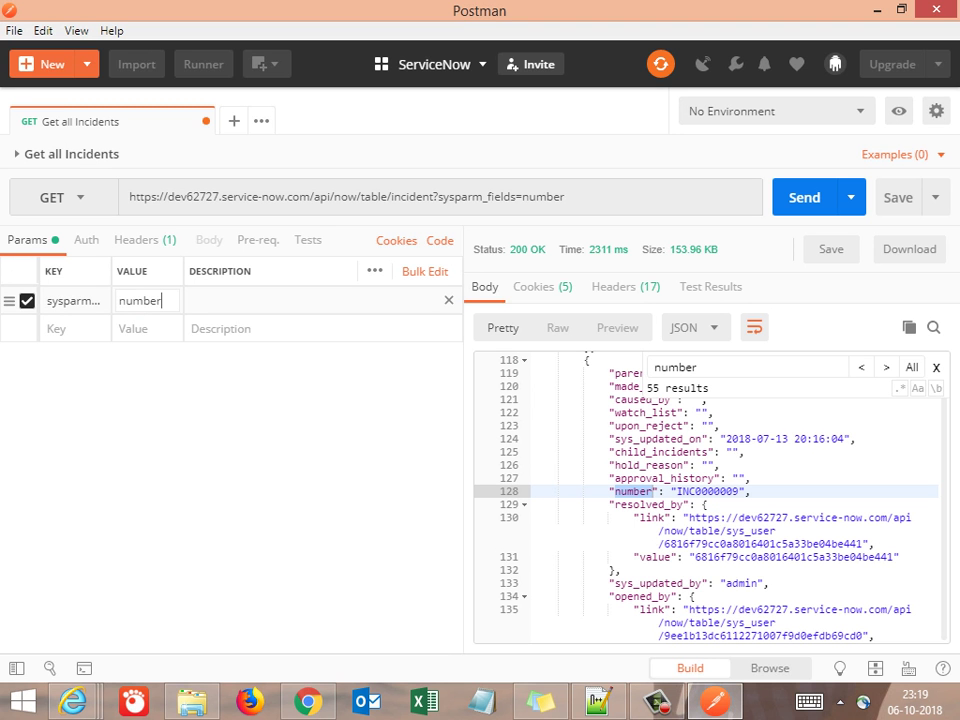
Send the sysparm_fields=number request and review the 2.28 KB JSON response
key("ctrl+Return")
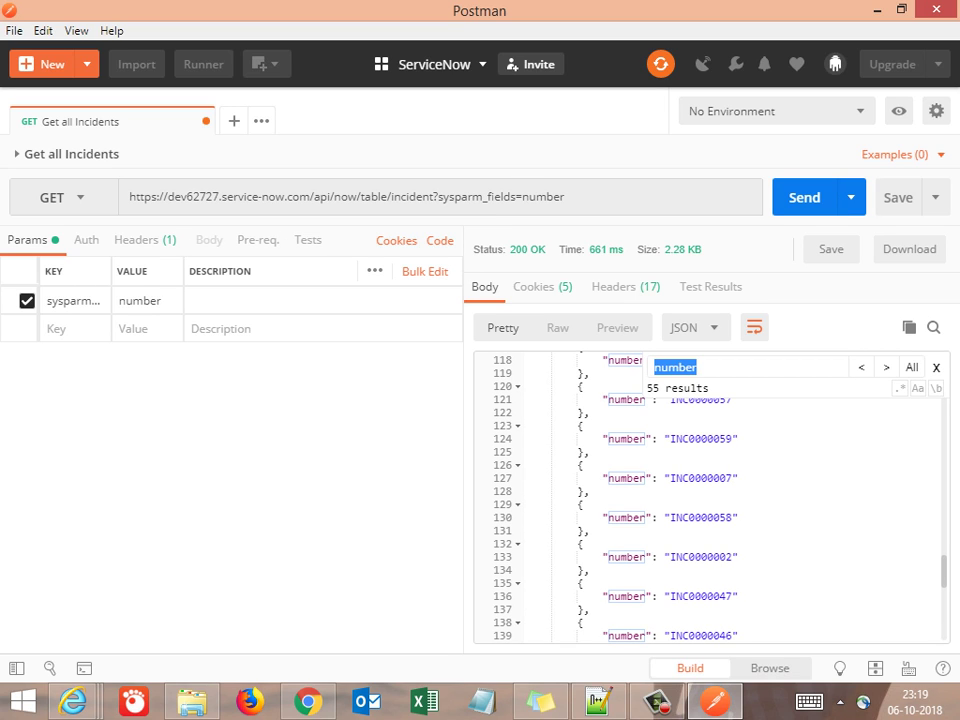
scroll(710, 495, "up", 20)
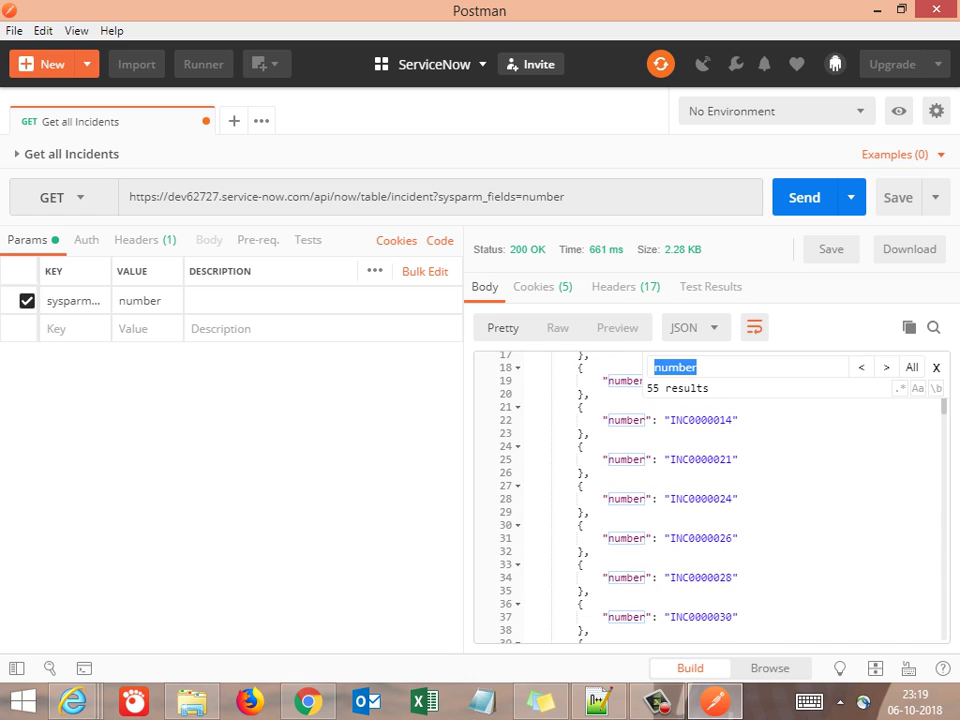
scroll(710, 495, "up", 4)
scroll(710, 495, "down", 20)
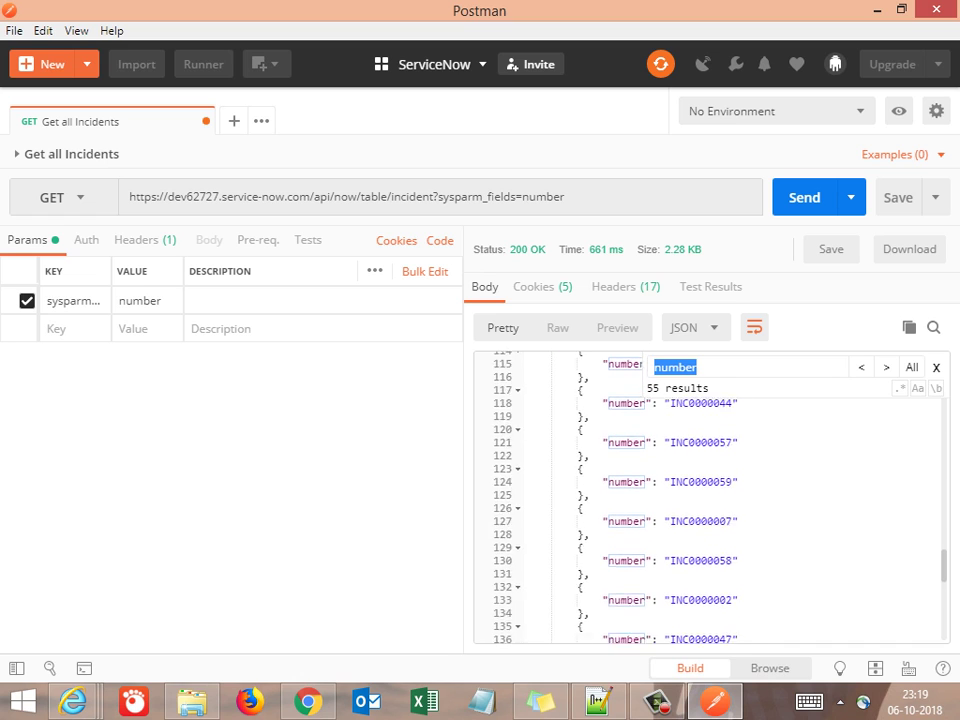
scroll(710, 495, "down", 9)
scroll(710, 495, "up", 5)
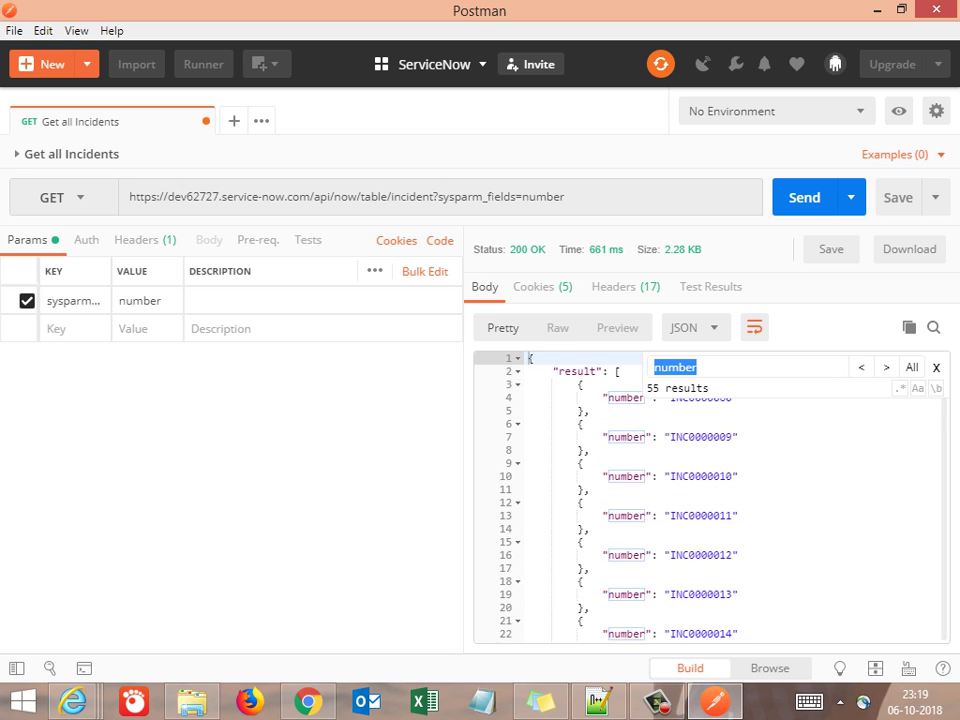
key("alt+Tab")
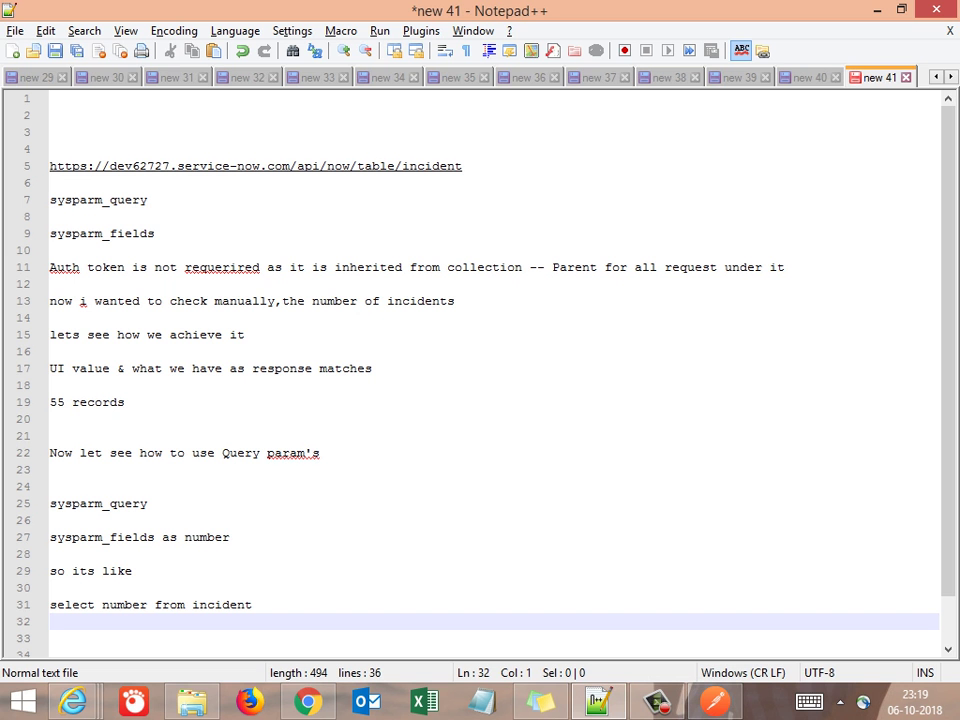
Add blank lines below the 'select number from incident' line
left_click(253, 605)
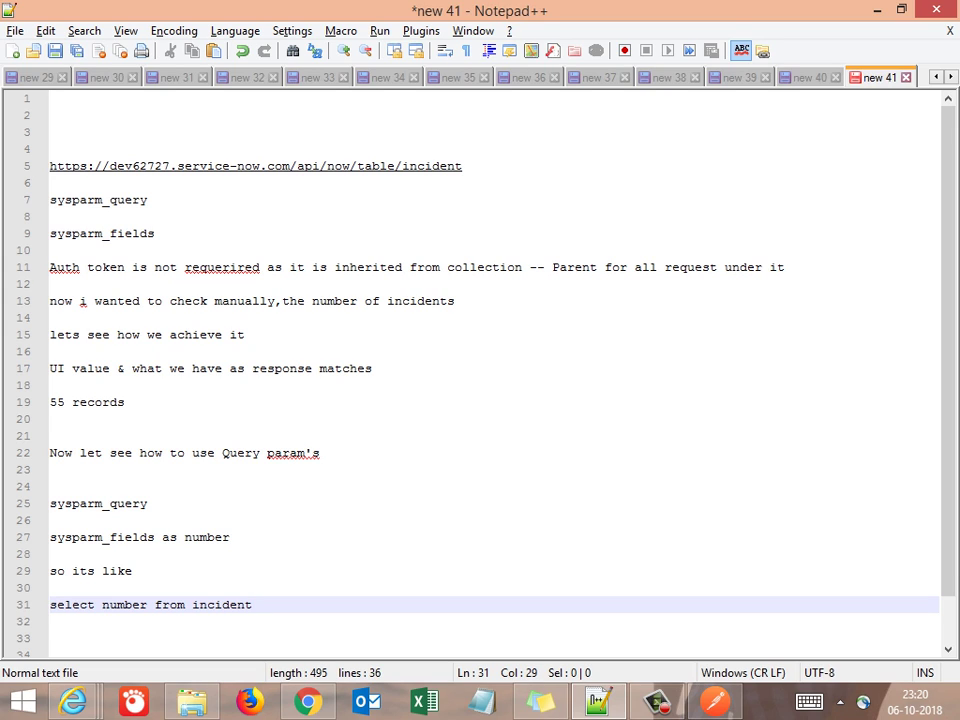
key("Return")
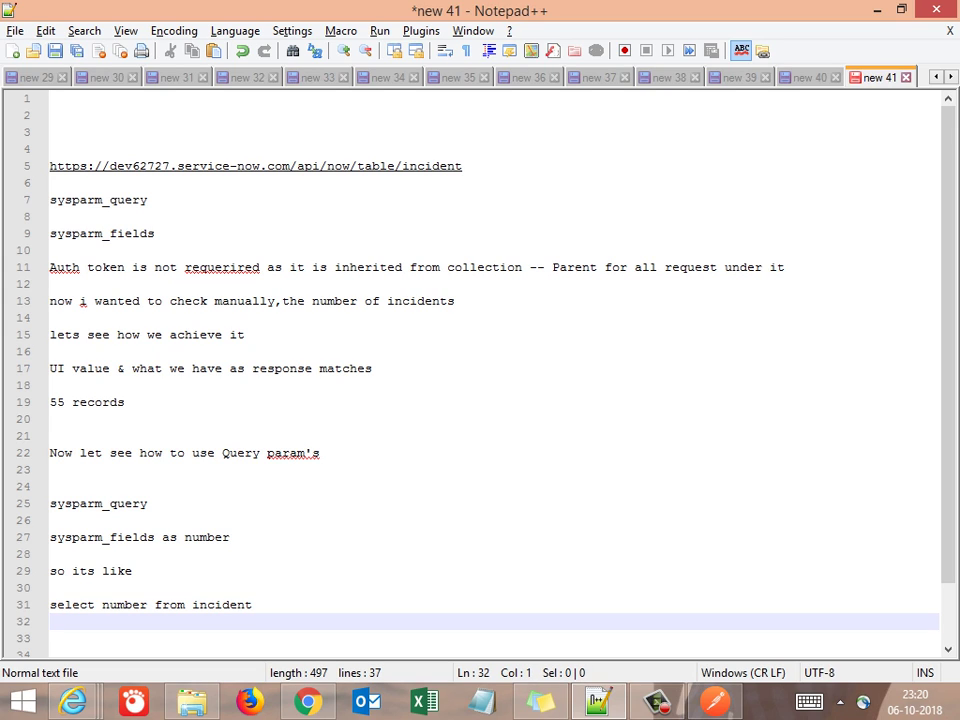
key("Return")
key("Return")
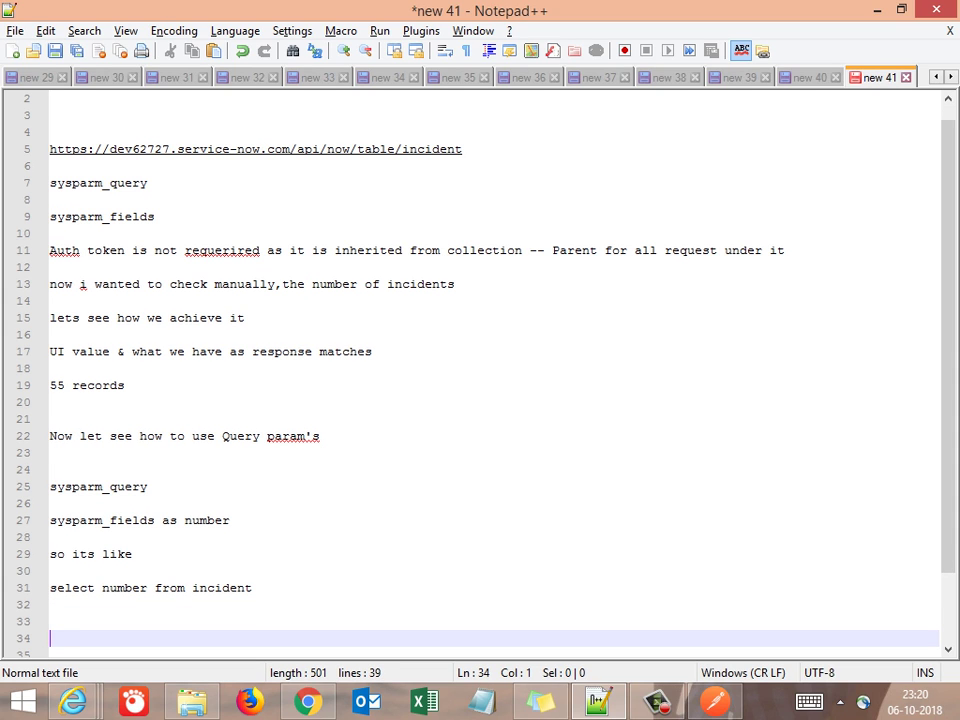
key("Up")
key("Up")
key("Up")
key("Up")
key("Up")
key("Up")
key("Up")
key("Up")
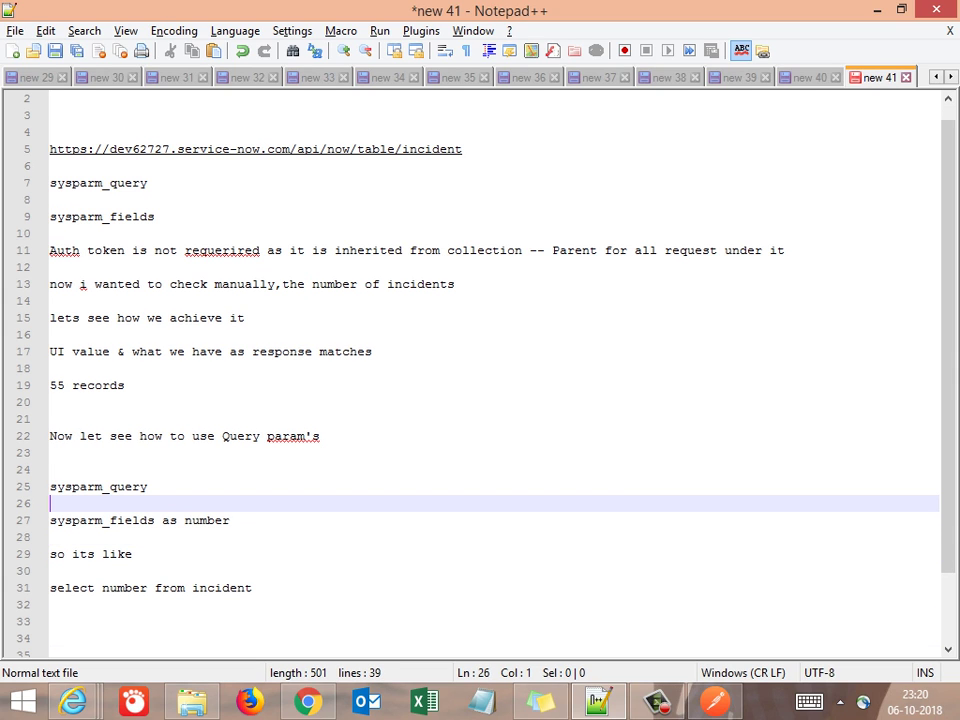
key("Down")
key("shift+Right")
key("shift+Right")
key("shift+Right")
key("shift+Right")
key("shift+Right")
key("shift+Right")
key("shift+Right")
key("shift+Right")
key("shift+Right")
key("shift+Right")
key("shift+Right")
key("shift+Right")
key("shift+Right")
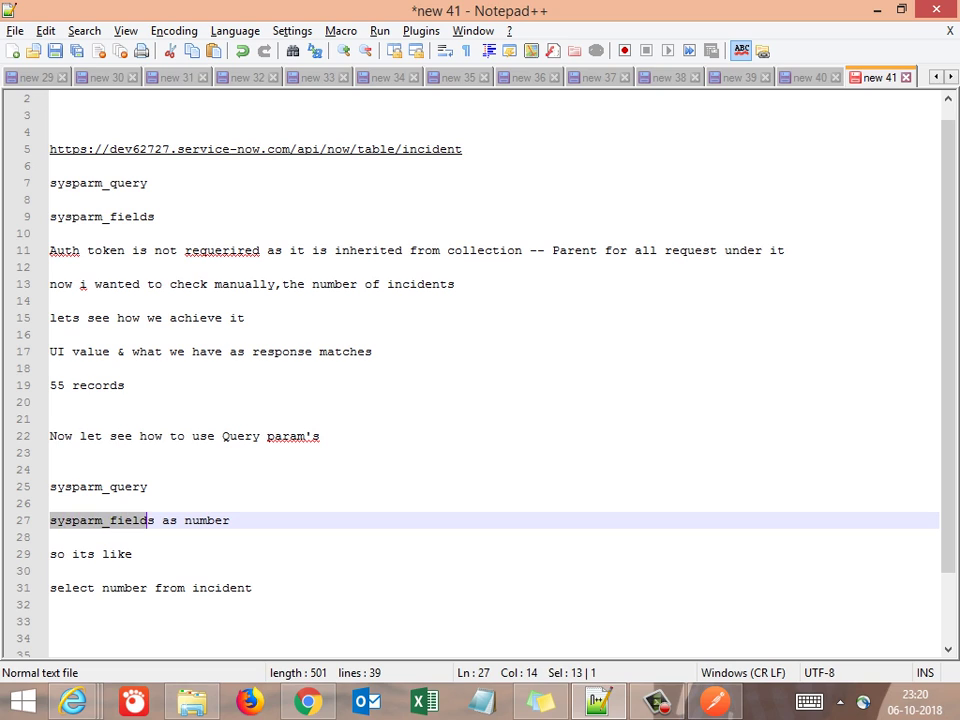
key("shift+Right")
key("Right")
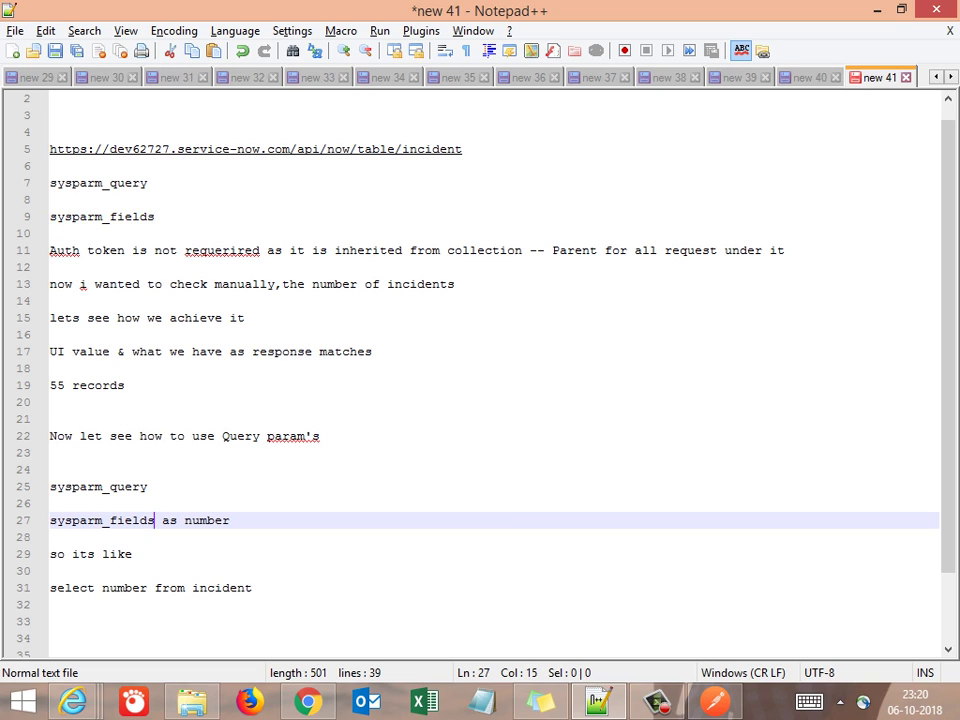
key("Down")
key("Down")
key("Down")
key("Down")
key("Down")
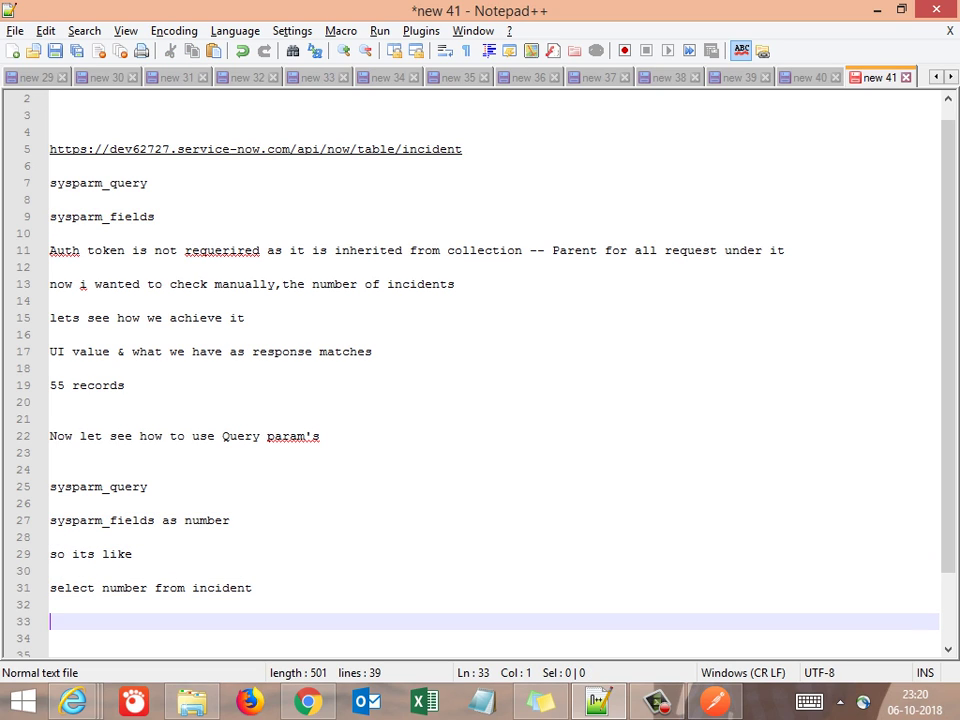
Move sysparm_query from line 25 down to line 35
left_click(153, 588)
key("Up")
key("Up")
key("Up")
key("Up")
key("Up")
key("Up")
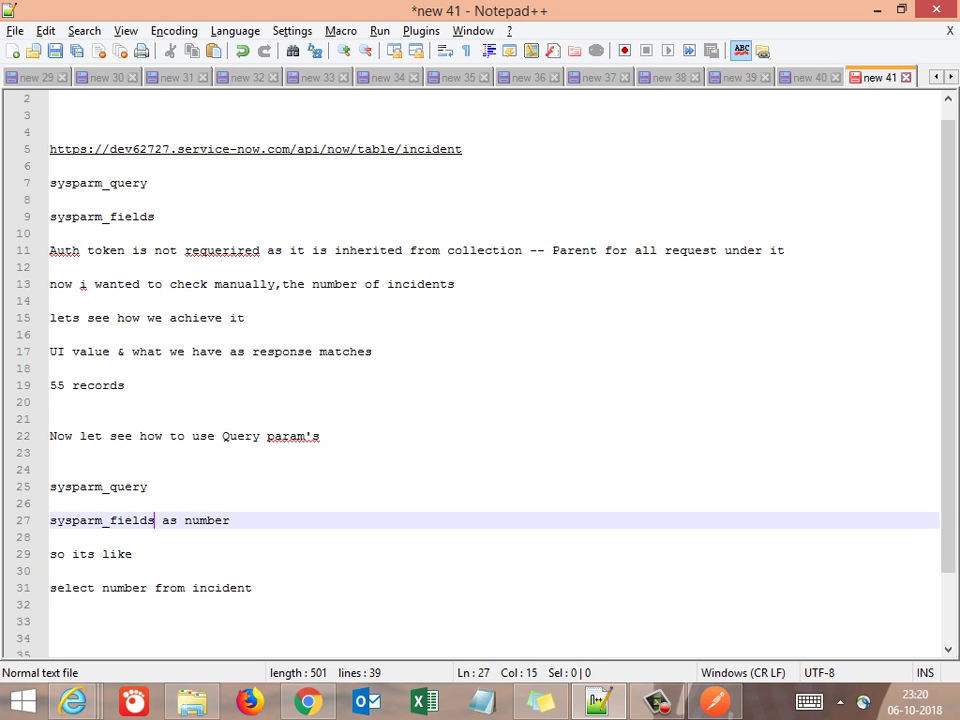
key("shift+Home")
key("ctrl+c")
key("BackSpace")
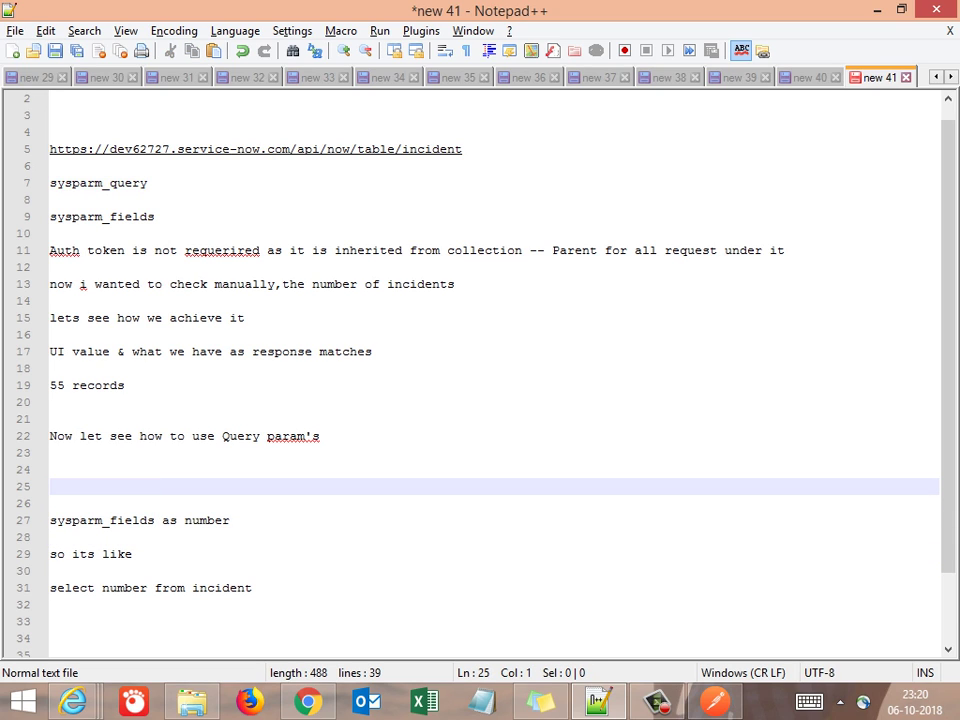
key("Down")
key("Down")
key("Down")
key("Down")
key("Down")
key("Down")
key("Down")
key("Down")
key("Down")
key("Down")
key("ctrl+v")
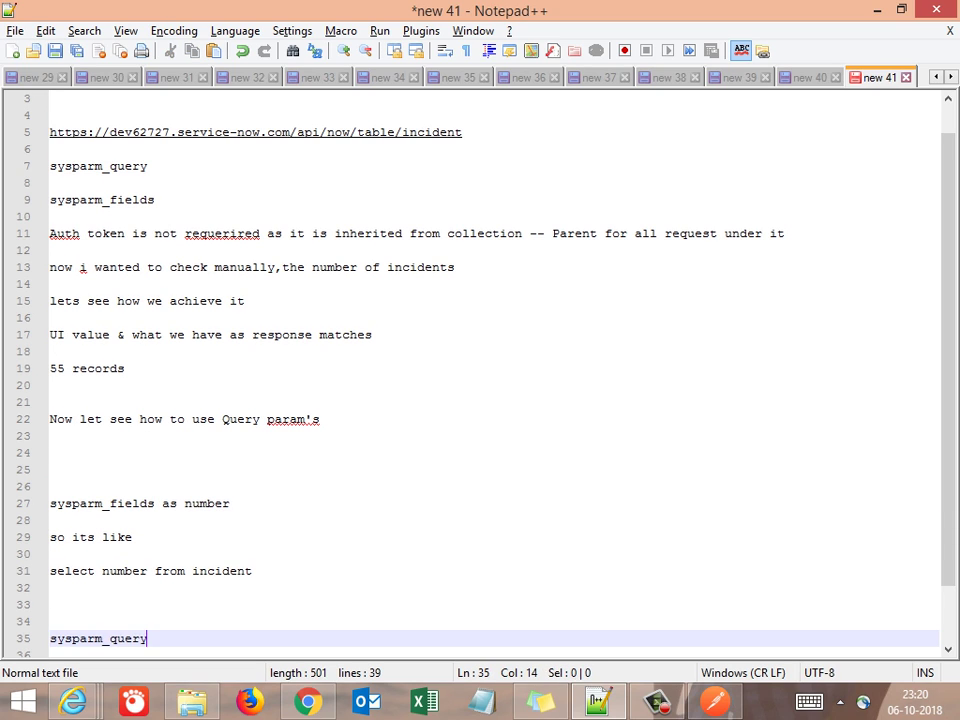
Move sysparm_fields from line 27 up onto line 25
key("Up")
key("Up")
key("Up")
key("Up")
key("Up")
key("Up")
key("Up")
key("Up")
key("End")
key("shift+Home")
key("ctrl+c")
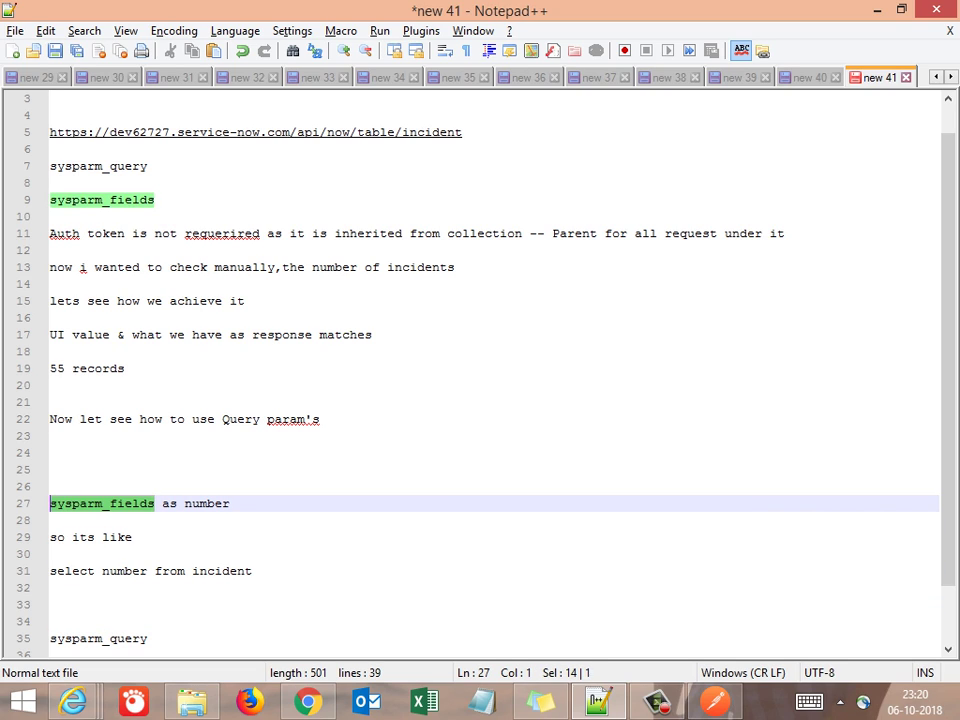
key("BackSpace")
key("Up")
key("Up")
key("ctrl+v")
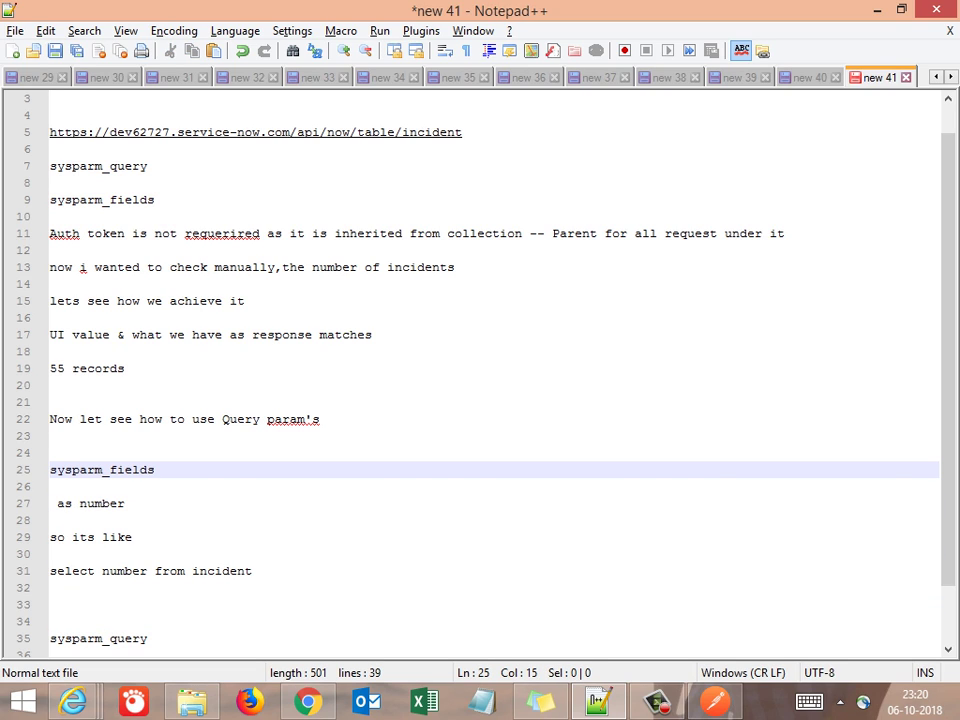
Delete the word 'as' from line 27 and insert blank lines for a new note
key("Down")
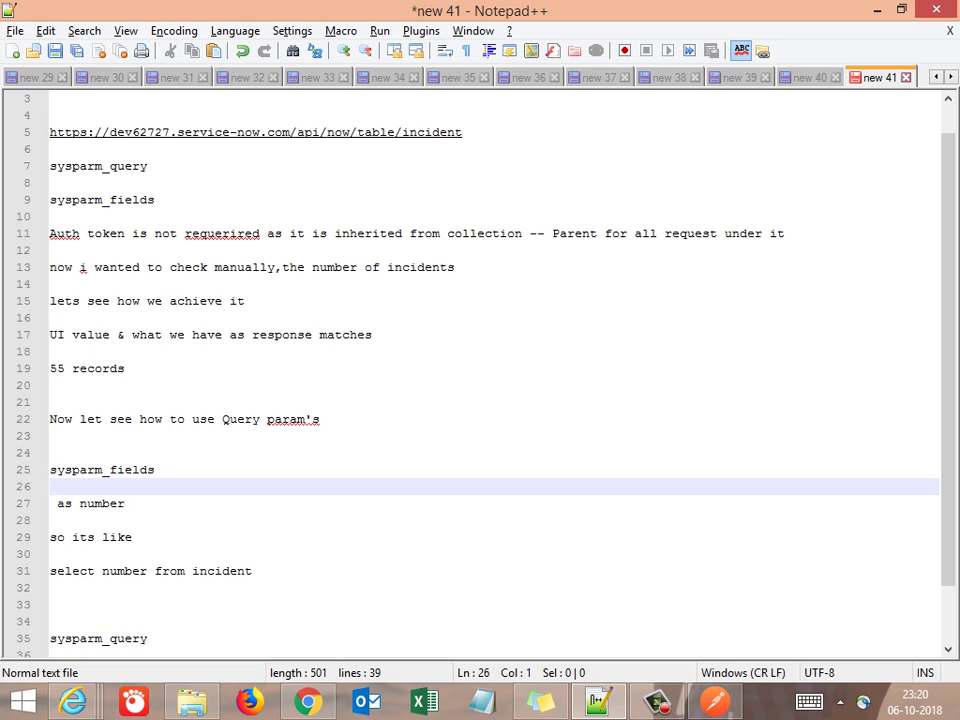
key("Down")
key("End")
key("Home")
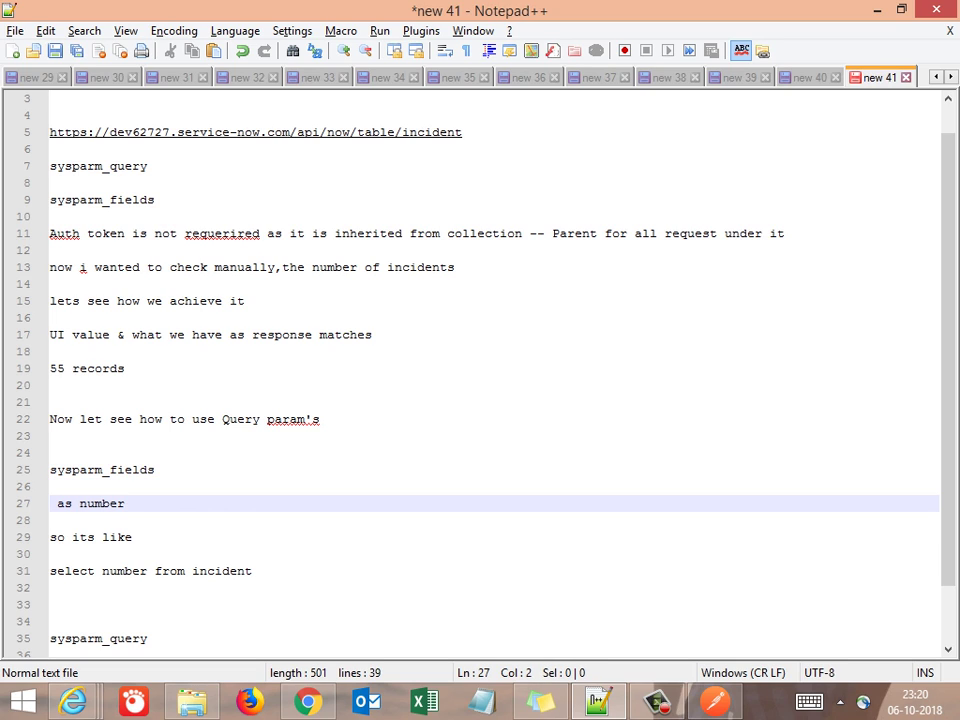
key("Delete")
key("Delete")
key("Delete")
key("Down")
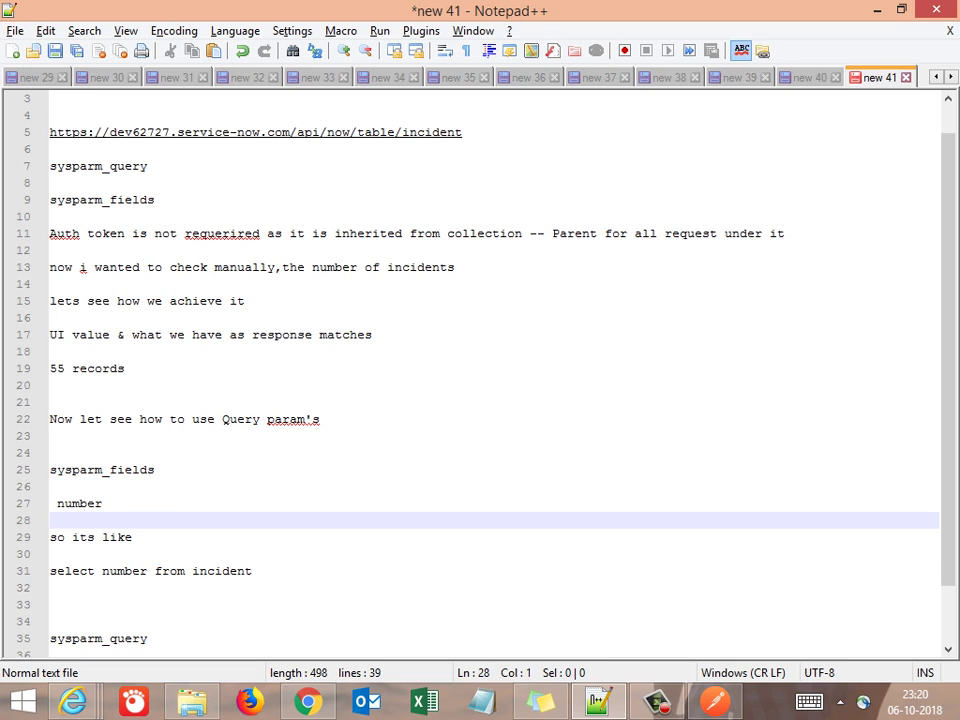
key("Up")
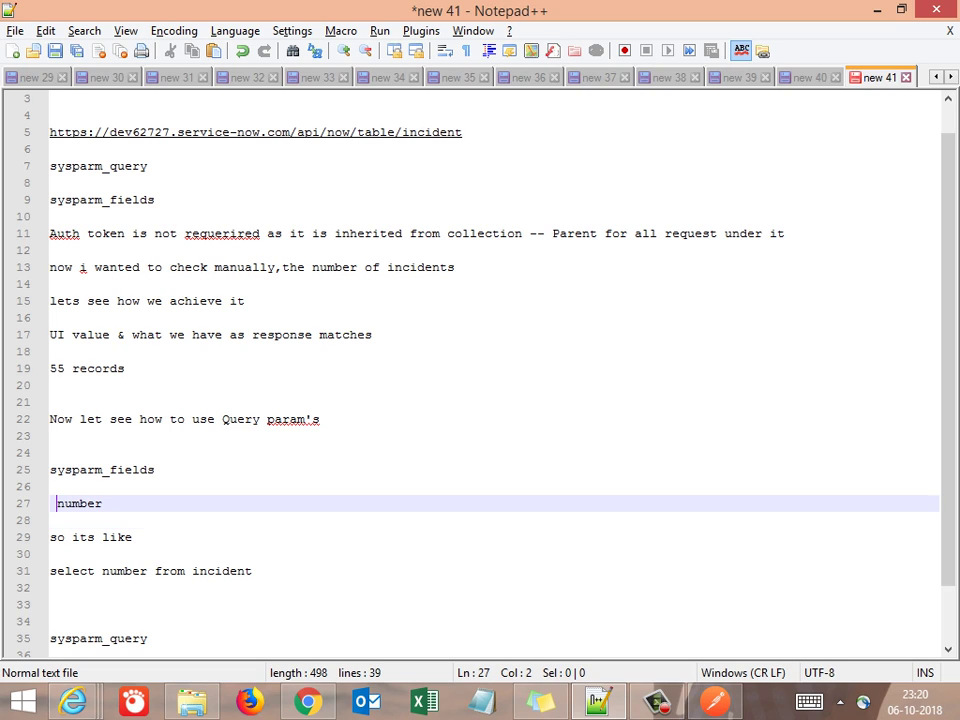
key("Down")
key("Down")
key("Down")
key("Down")
key("Down")
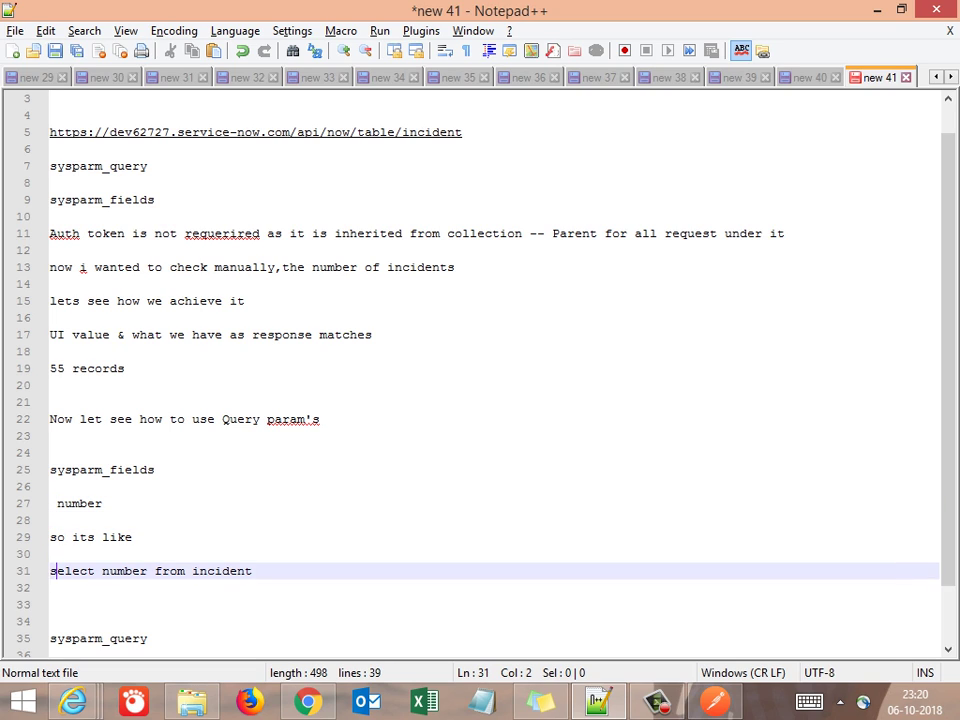
key("Return")
key("Return")
Write the note 'Even we can add multiple comma seperated values'
type("No")
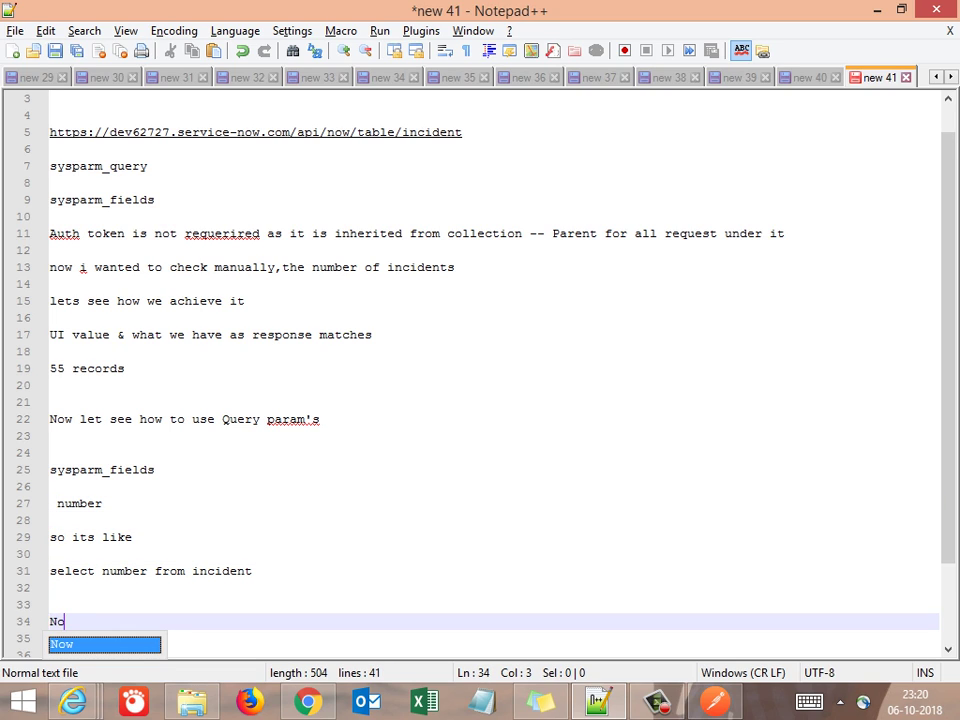
key("BackSpace")
key("BackSpace")
type("Even")
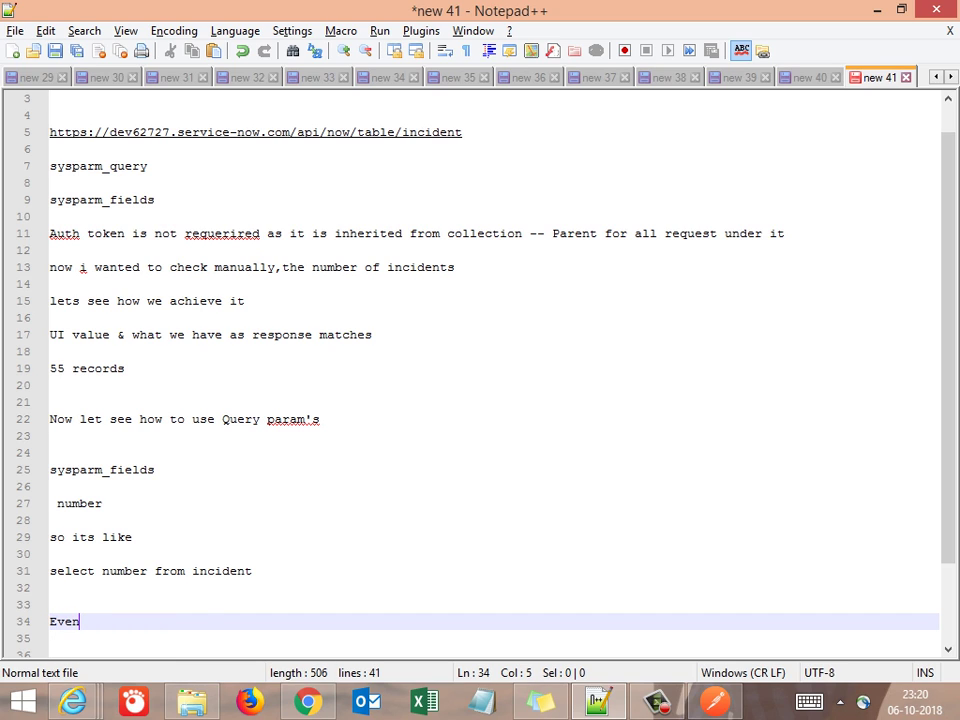
type(" we can ")
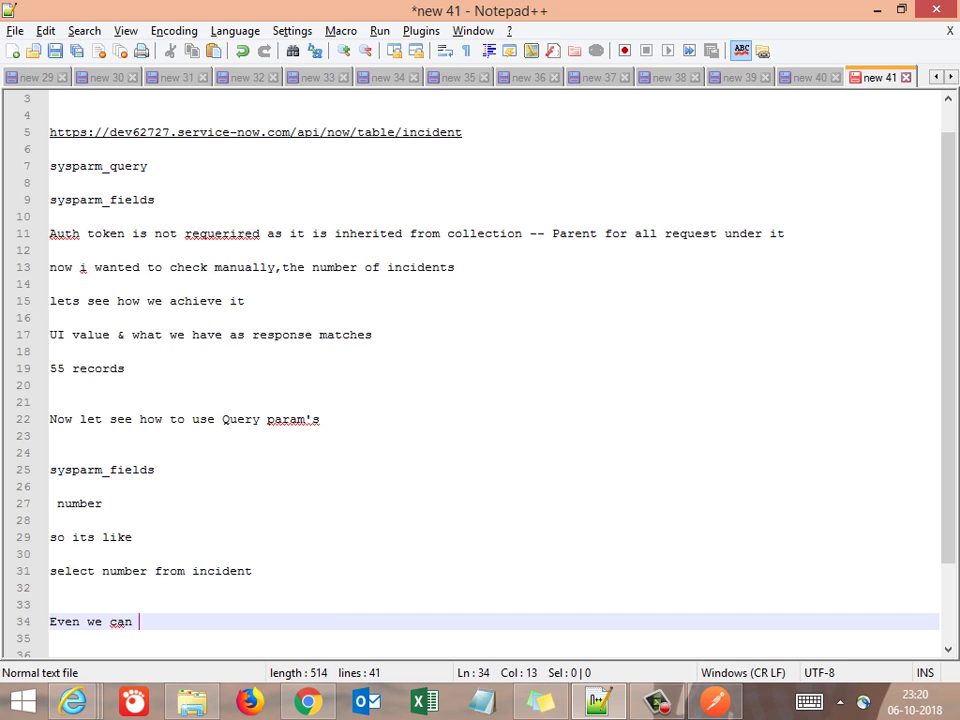
type("add multiple ")
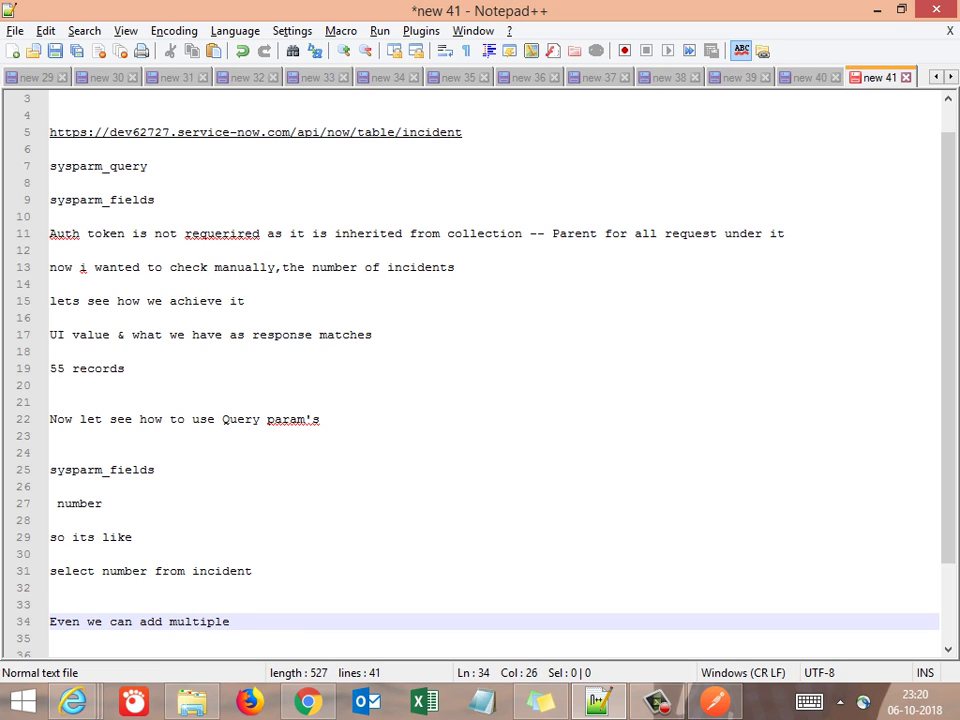
type("c")
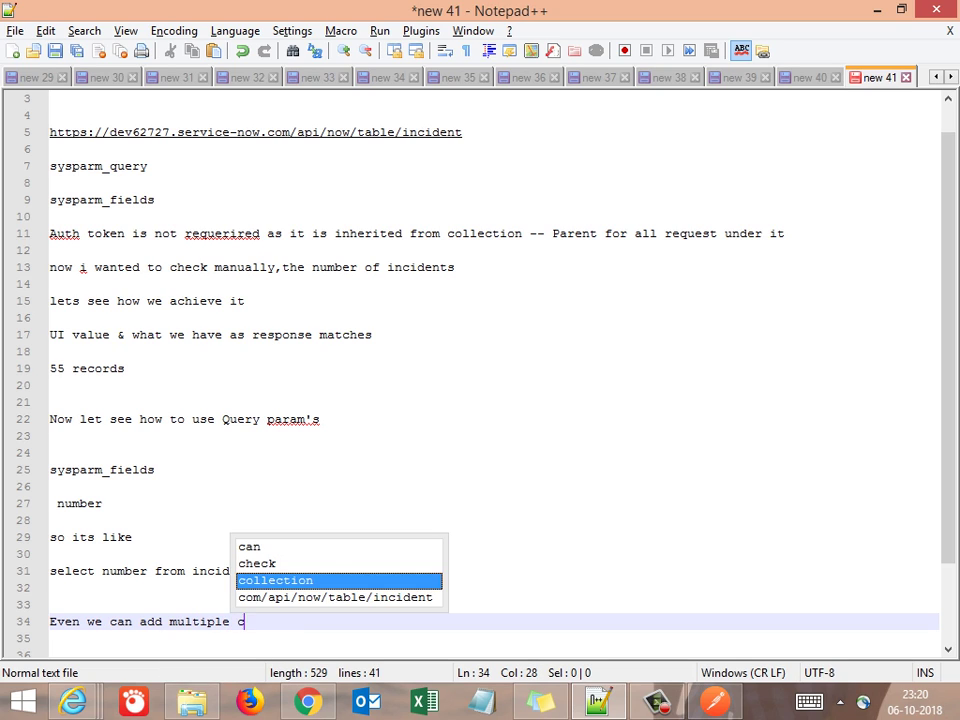
type("omma se")
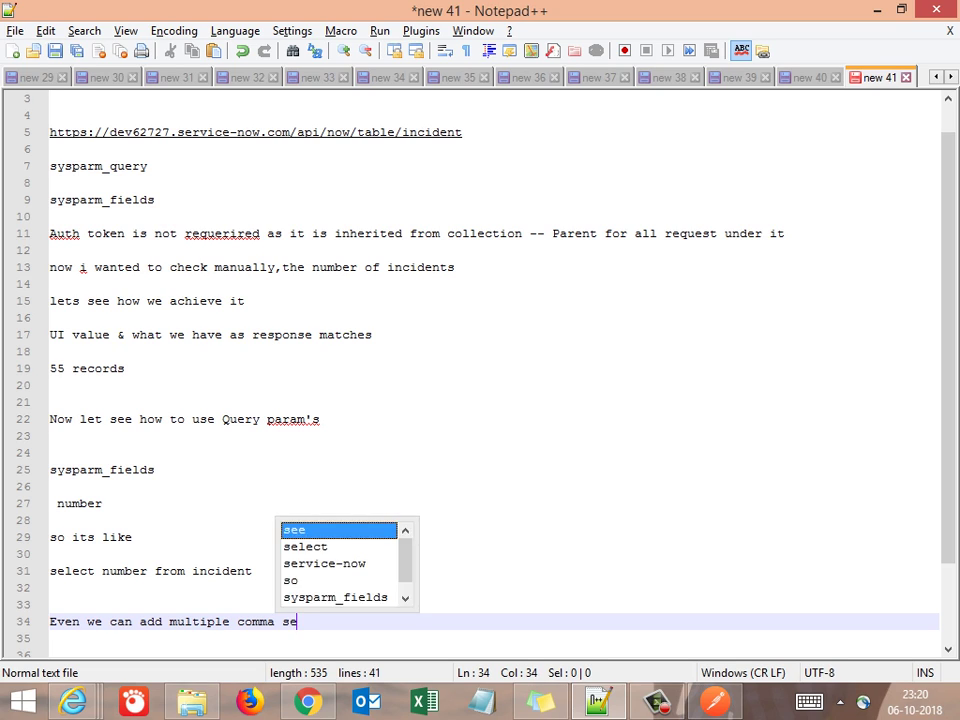
type("perated values")
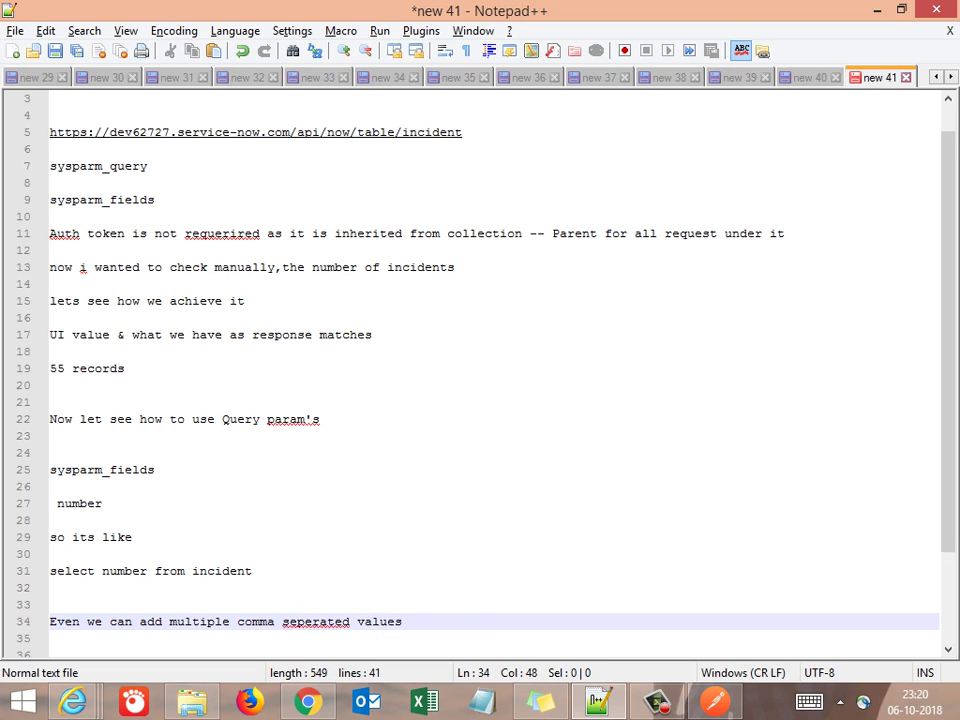
key("Return")
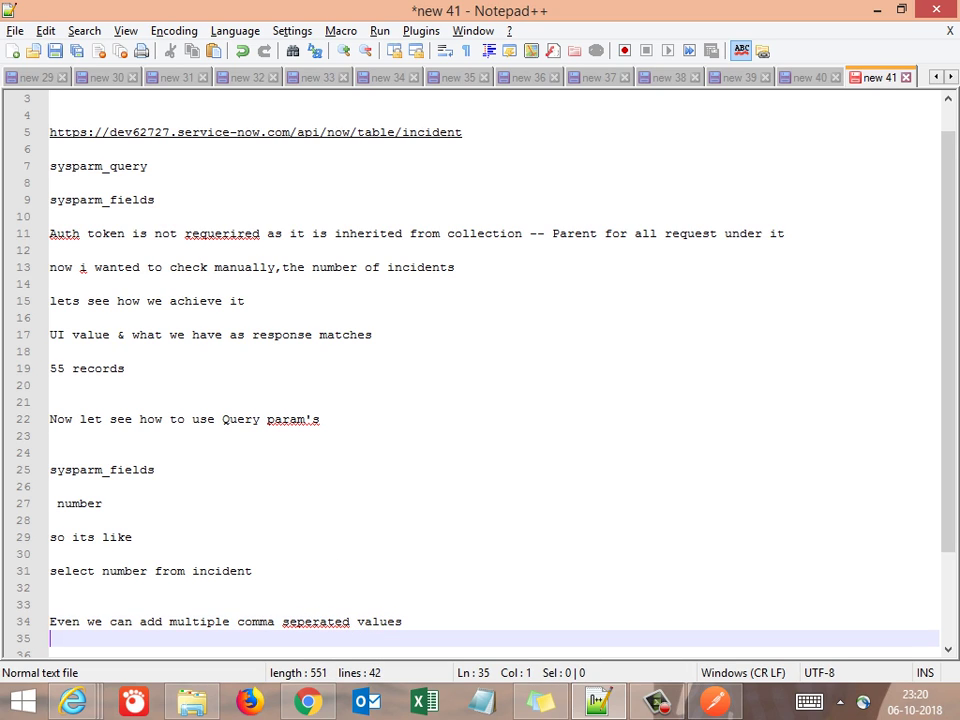
key("alt+Tab")
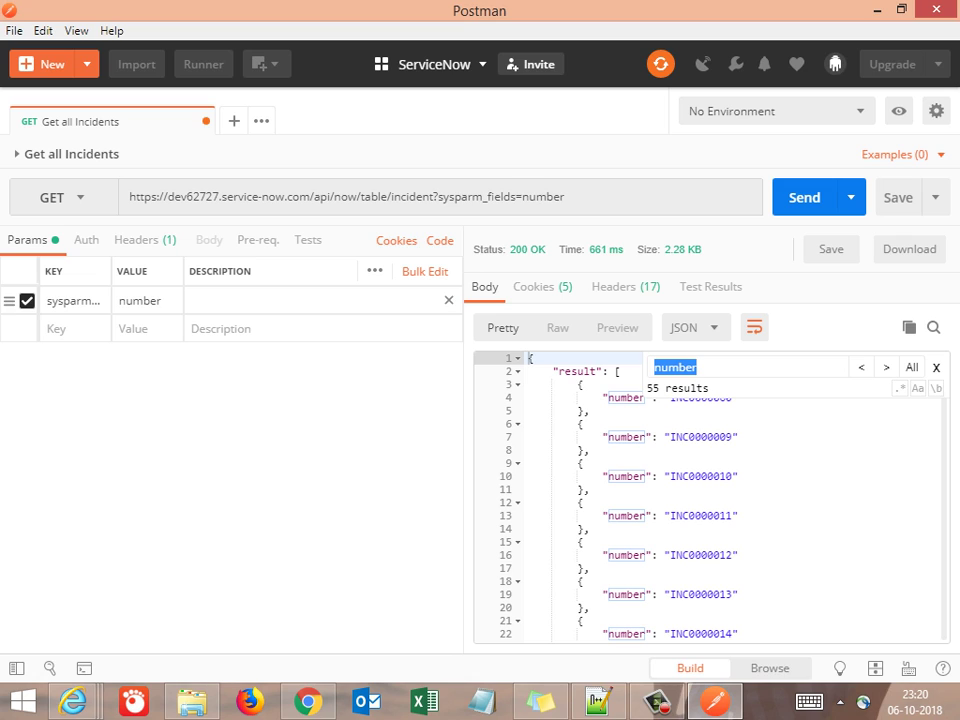
Uncheck sysparm_fields and resend, getting the full 153.96 KB incident JSON
left_click(27, 300)
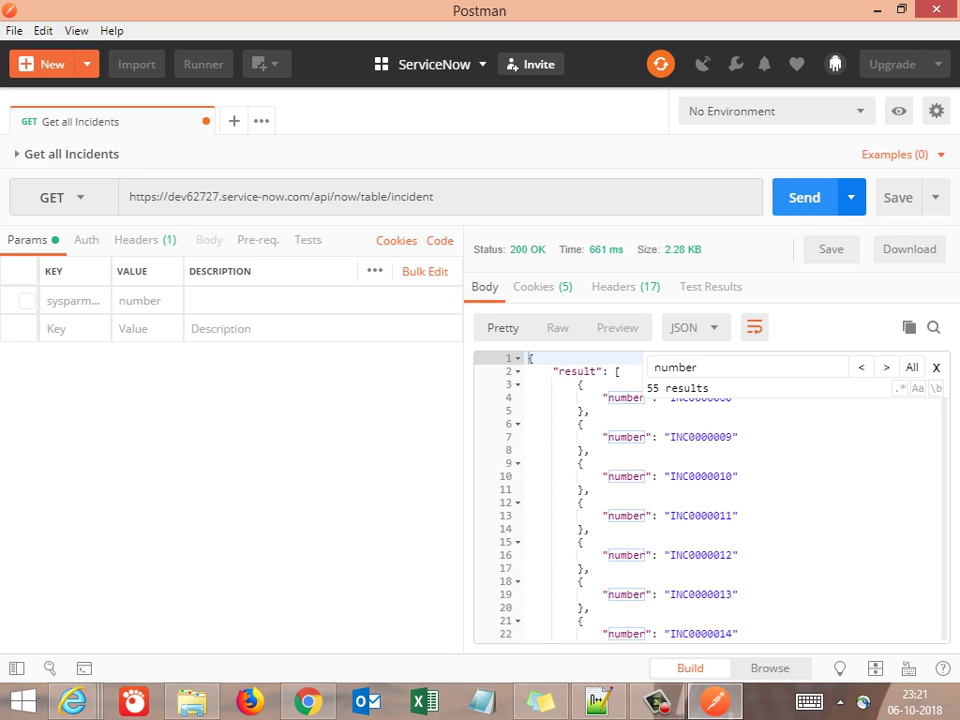
key("ctrl+Return")
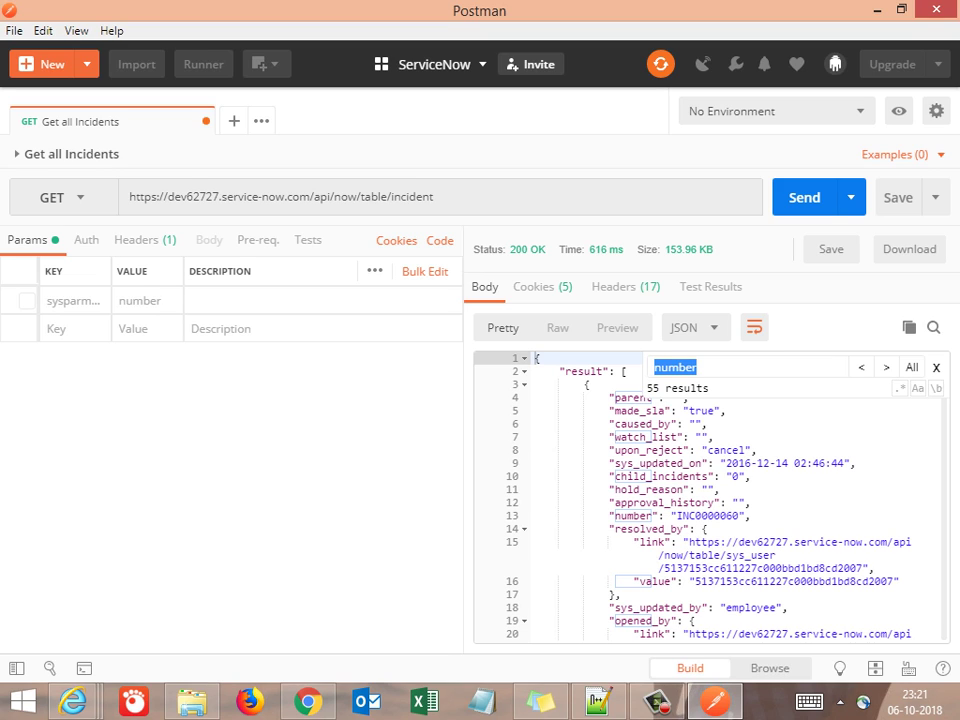
left_click_drag(712, 437, 621, 466)
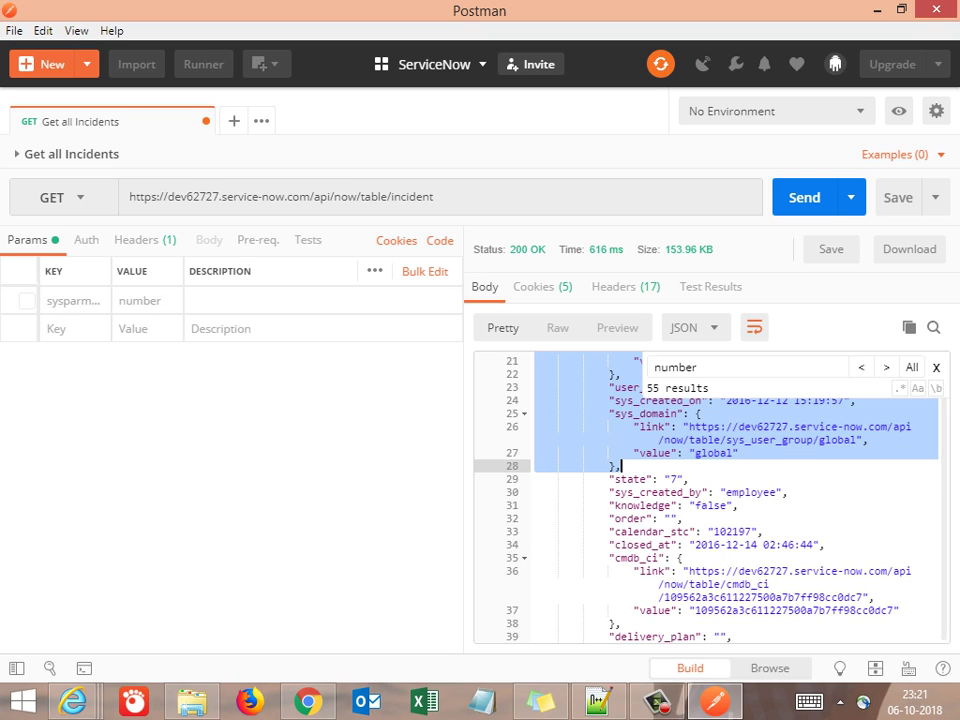
left_click(585, 571)
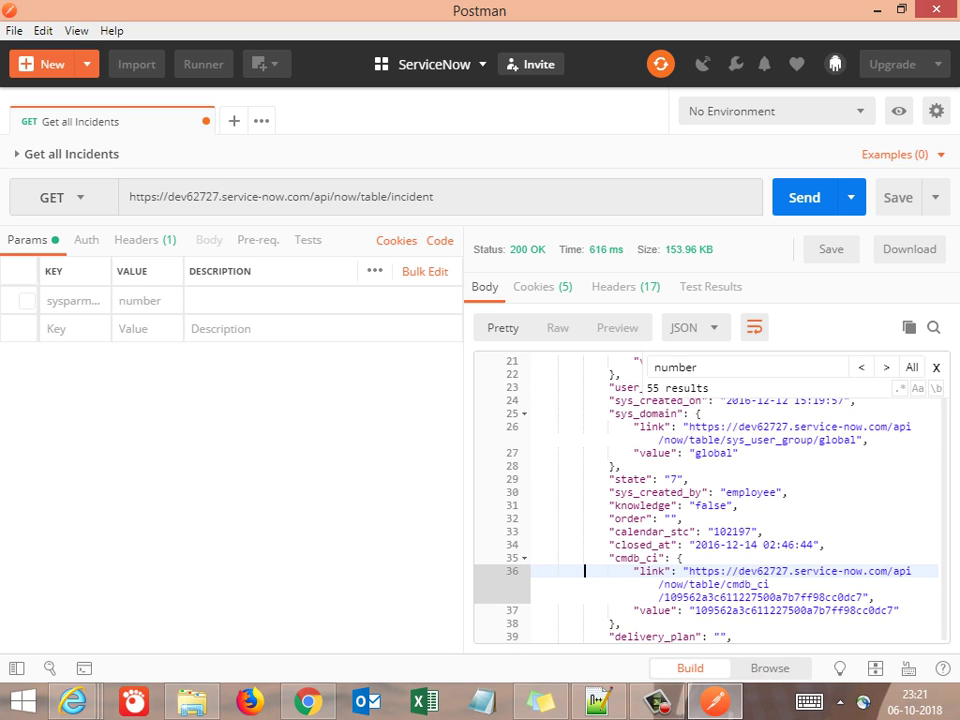